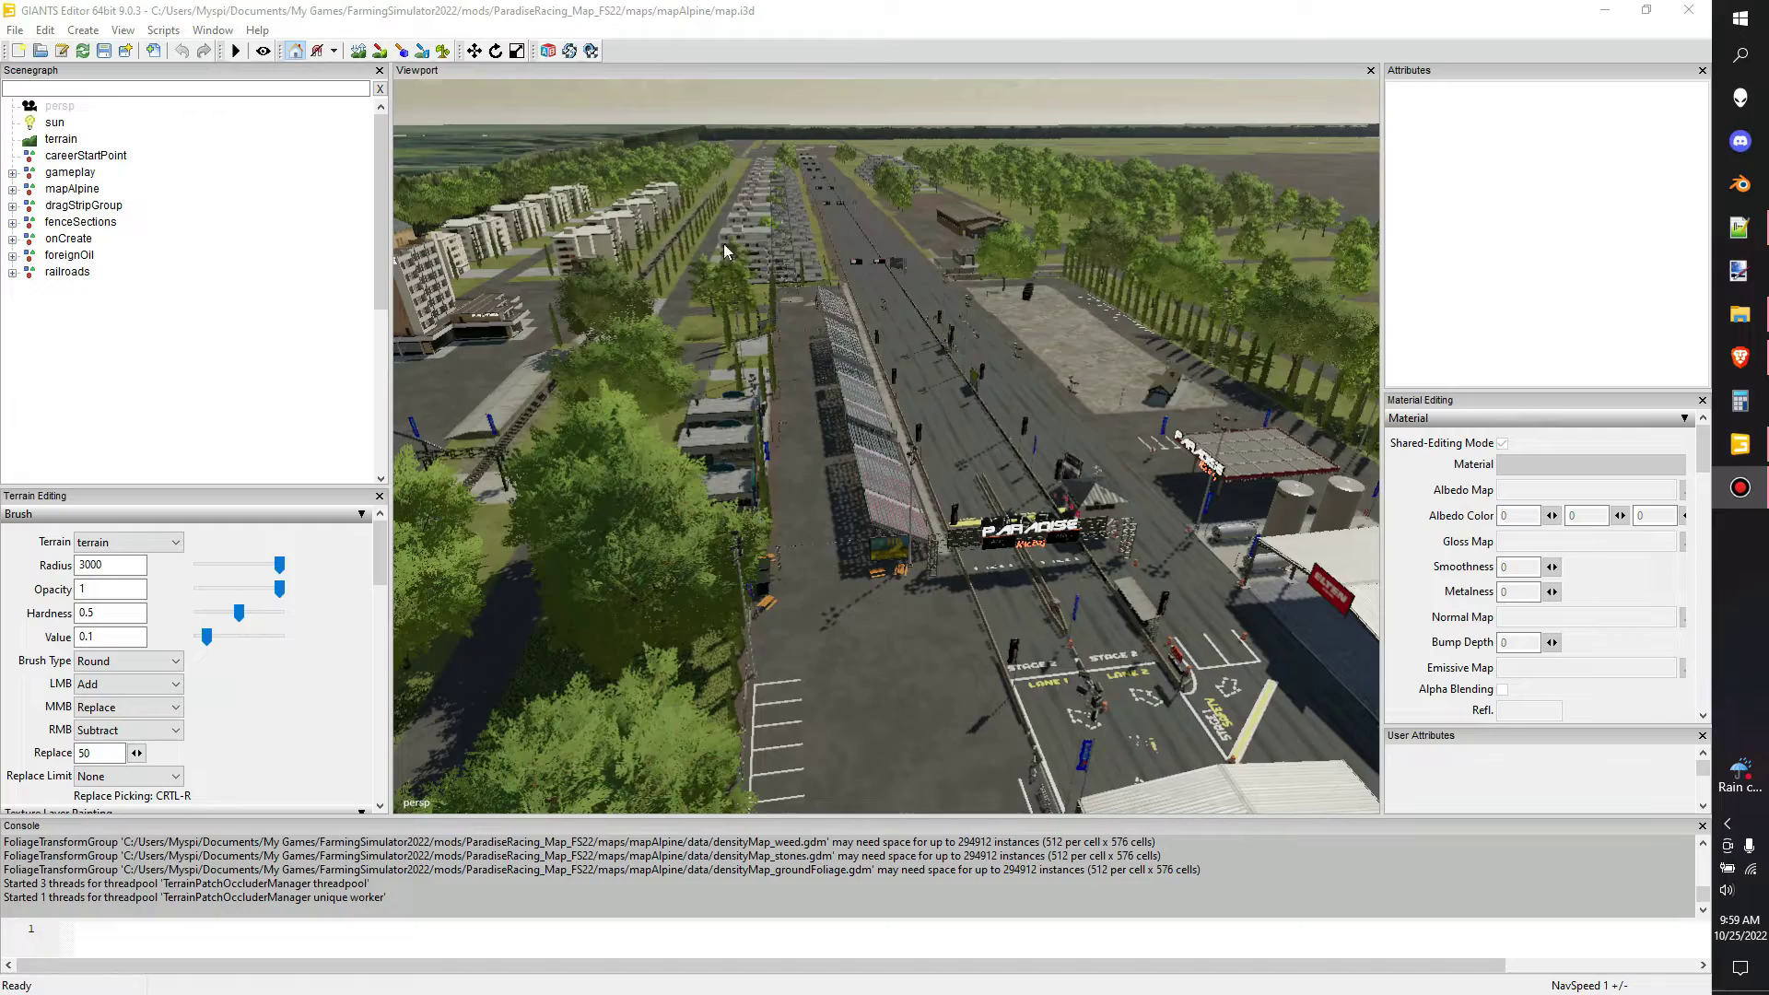
{"action": "left_click_drag", "start_coordinate": [912, 310], "coordinate": [917, 316], "text": "alt"}
{"action": "right_click_drag", "start_coordinate": [915, 315], "coordinate": [772, 207]}
{"action": "right_click_drag", "start_coordinate": [935, 274], "coordinate": [936, 274]}
{"action": "right_click_drag", "start_coordinate": [936, 274], "coordinate": [936, 273]}
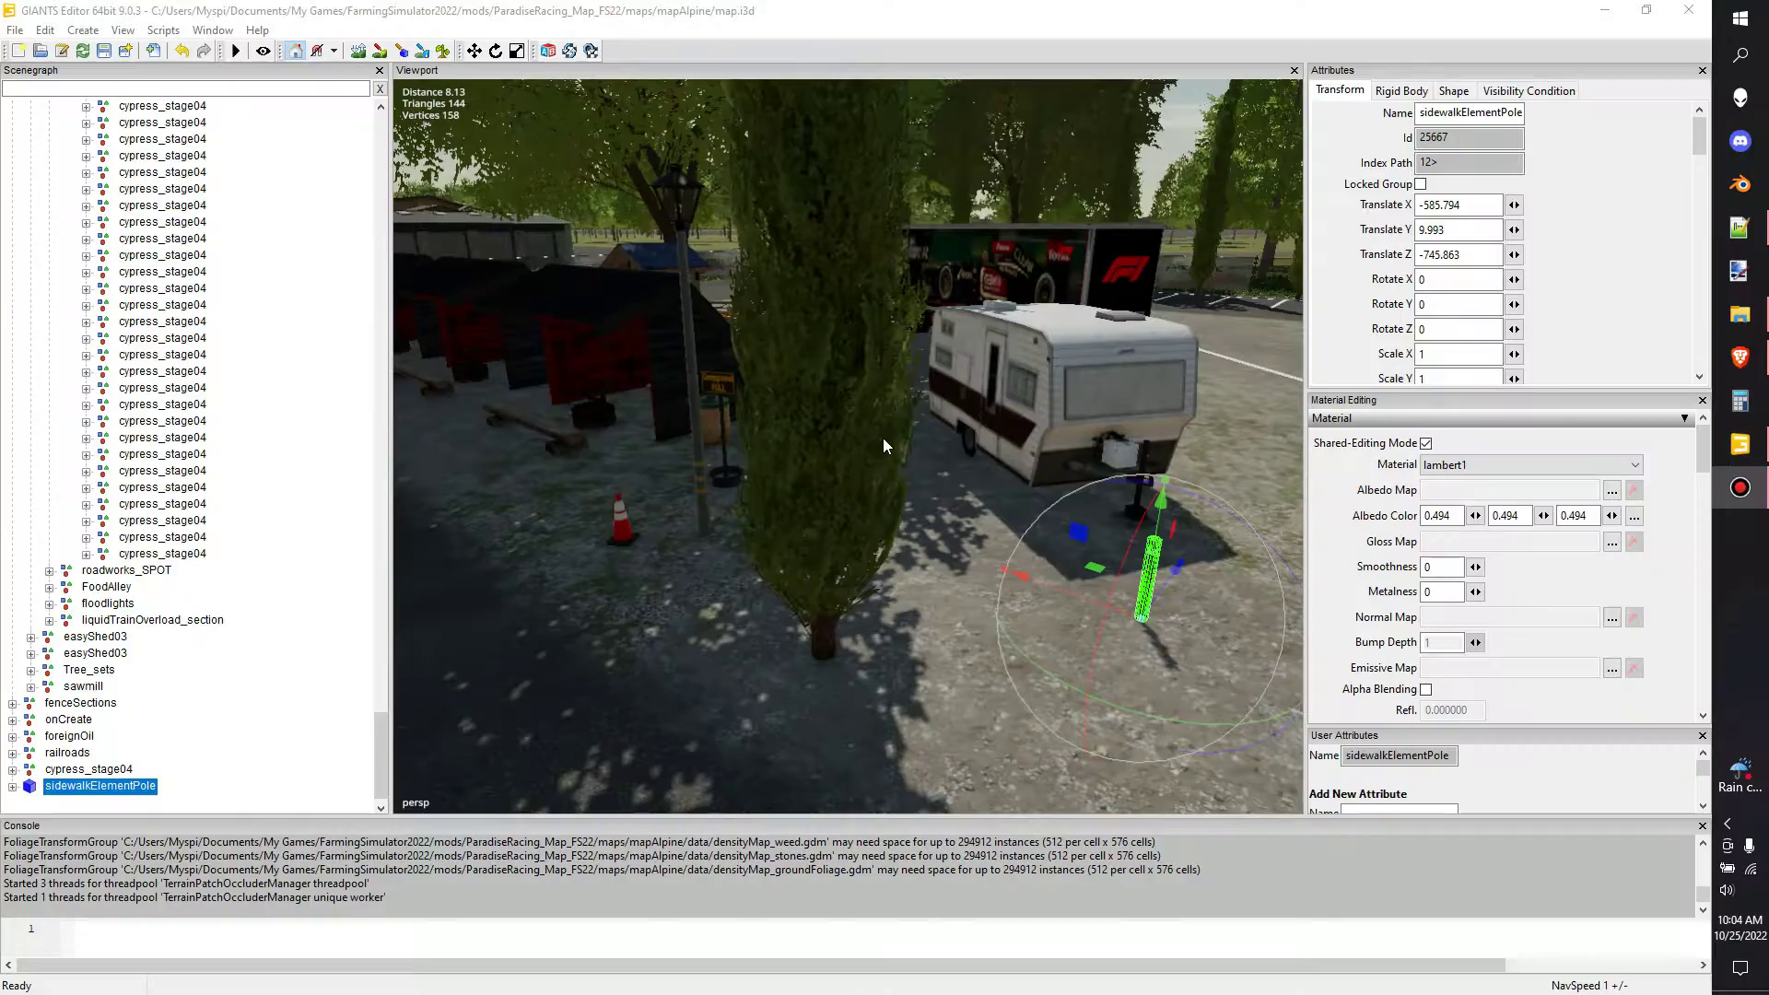
- Copy the position of sidewalkElementPole and paste it onto the top-level cypress_stage04 tree so both share the same location
{"action": "left_click_drag", "start_coordinate": [882, 446], "coordinate": [1009, 538], "text": "alt"}
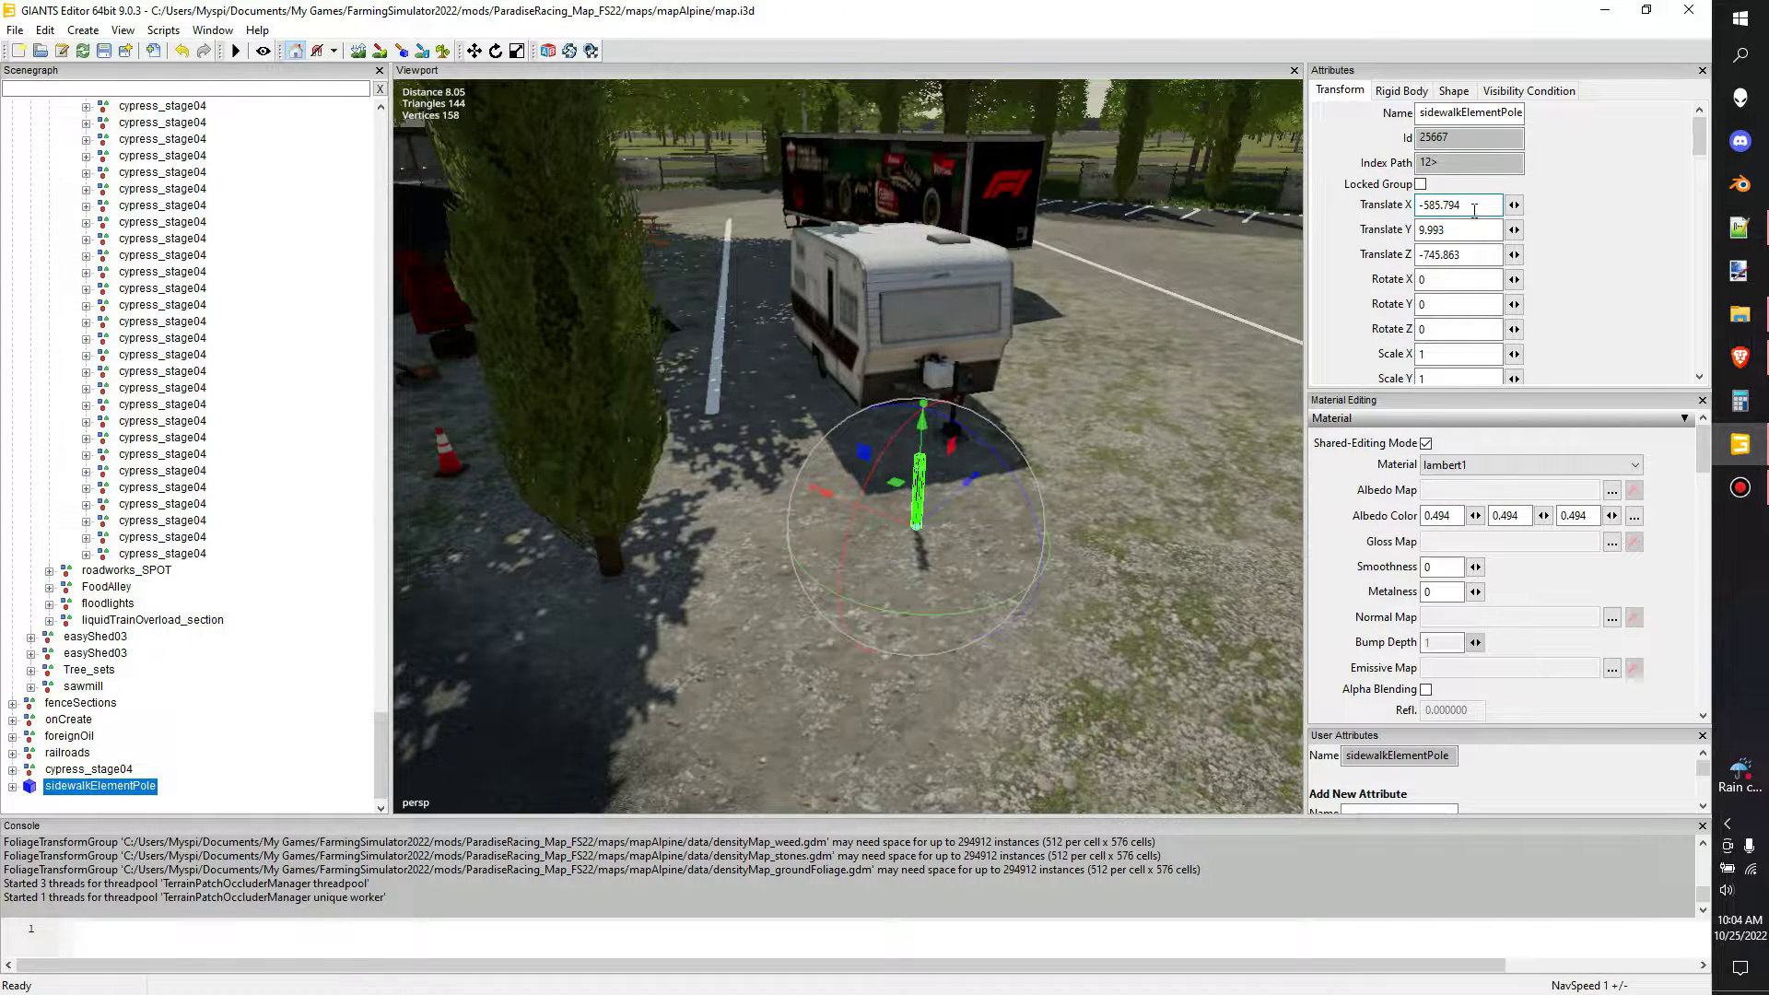
{"action": "key", "text": "ctrl+shift+c"}
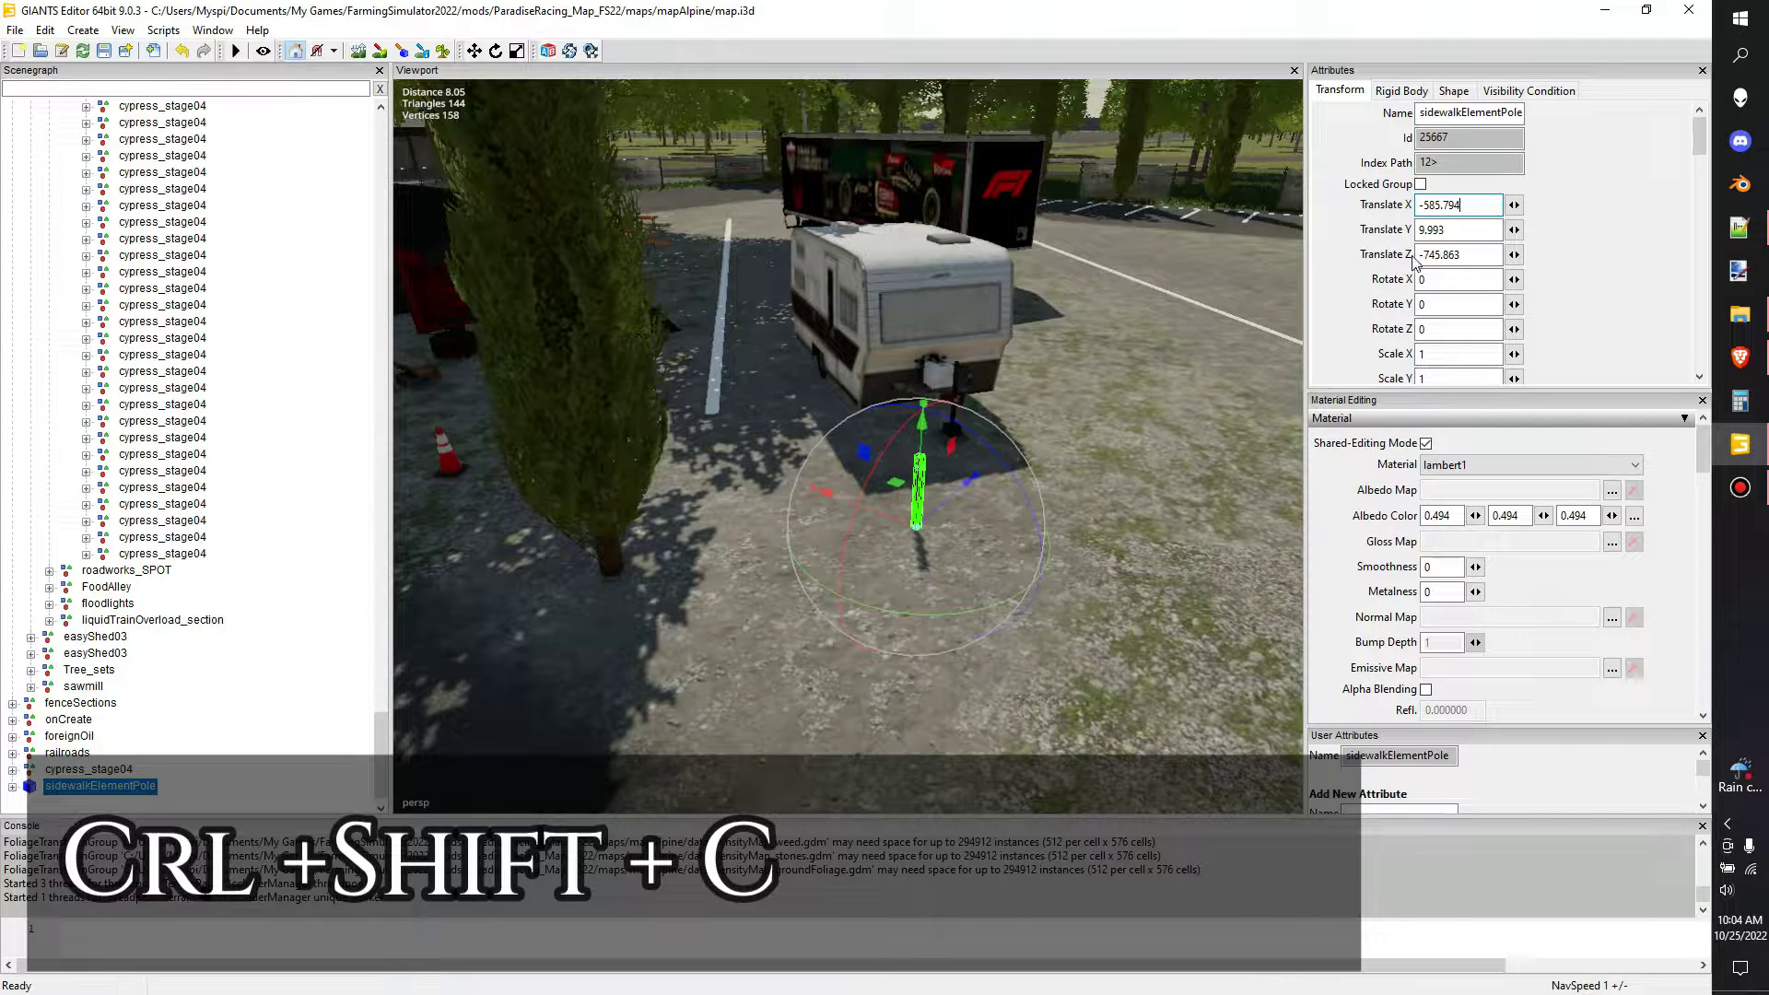
{"action": "left_click", "coordinate": [88, 769]}
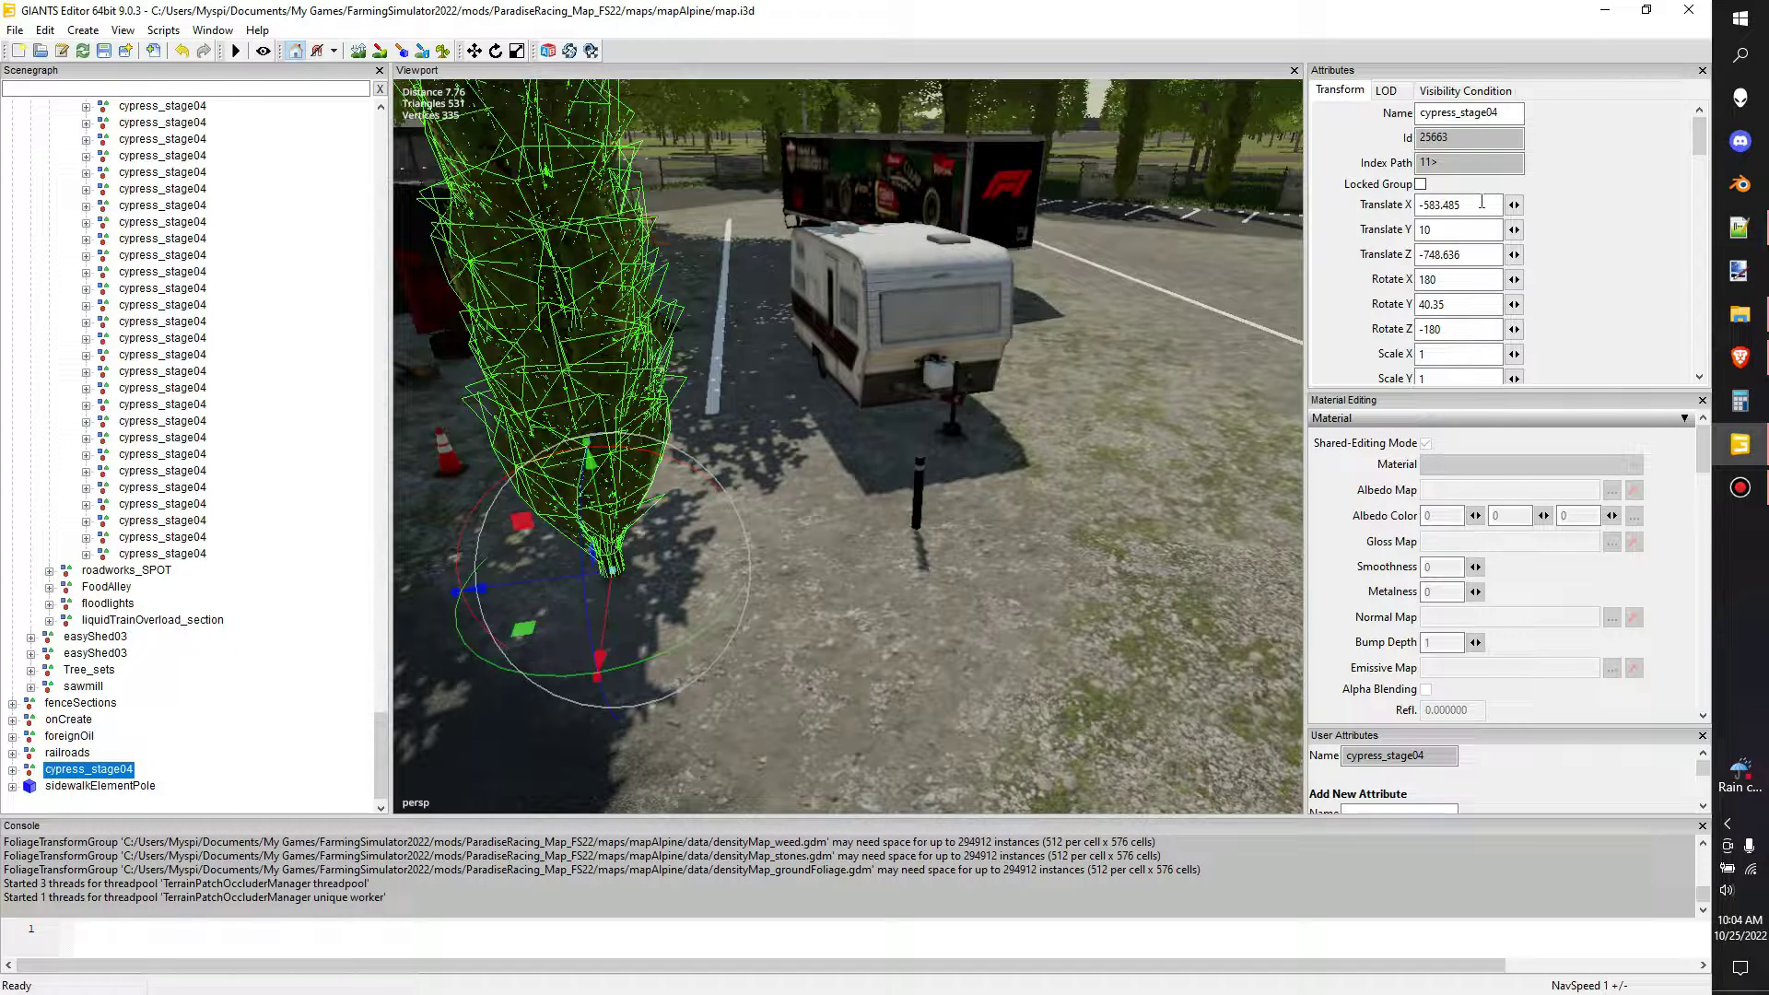
{"action": "left_click_drag", "start_coordinate": [1481, 204], "coordinate": [1396, 212]}
{"action": "left_click_drag", "start_coordinate": [1473, 255], "coordinate": [1416, 258]}
{"action": "left_click", "coordinate": [1474, 204]}
{"action": "key", "text": "ctrl+shift+v"}
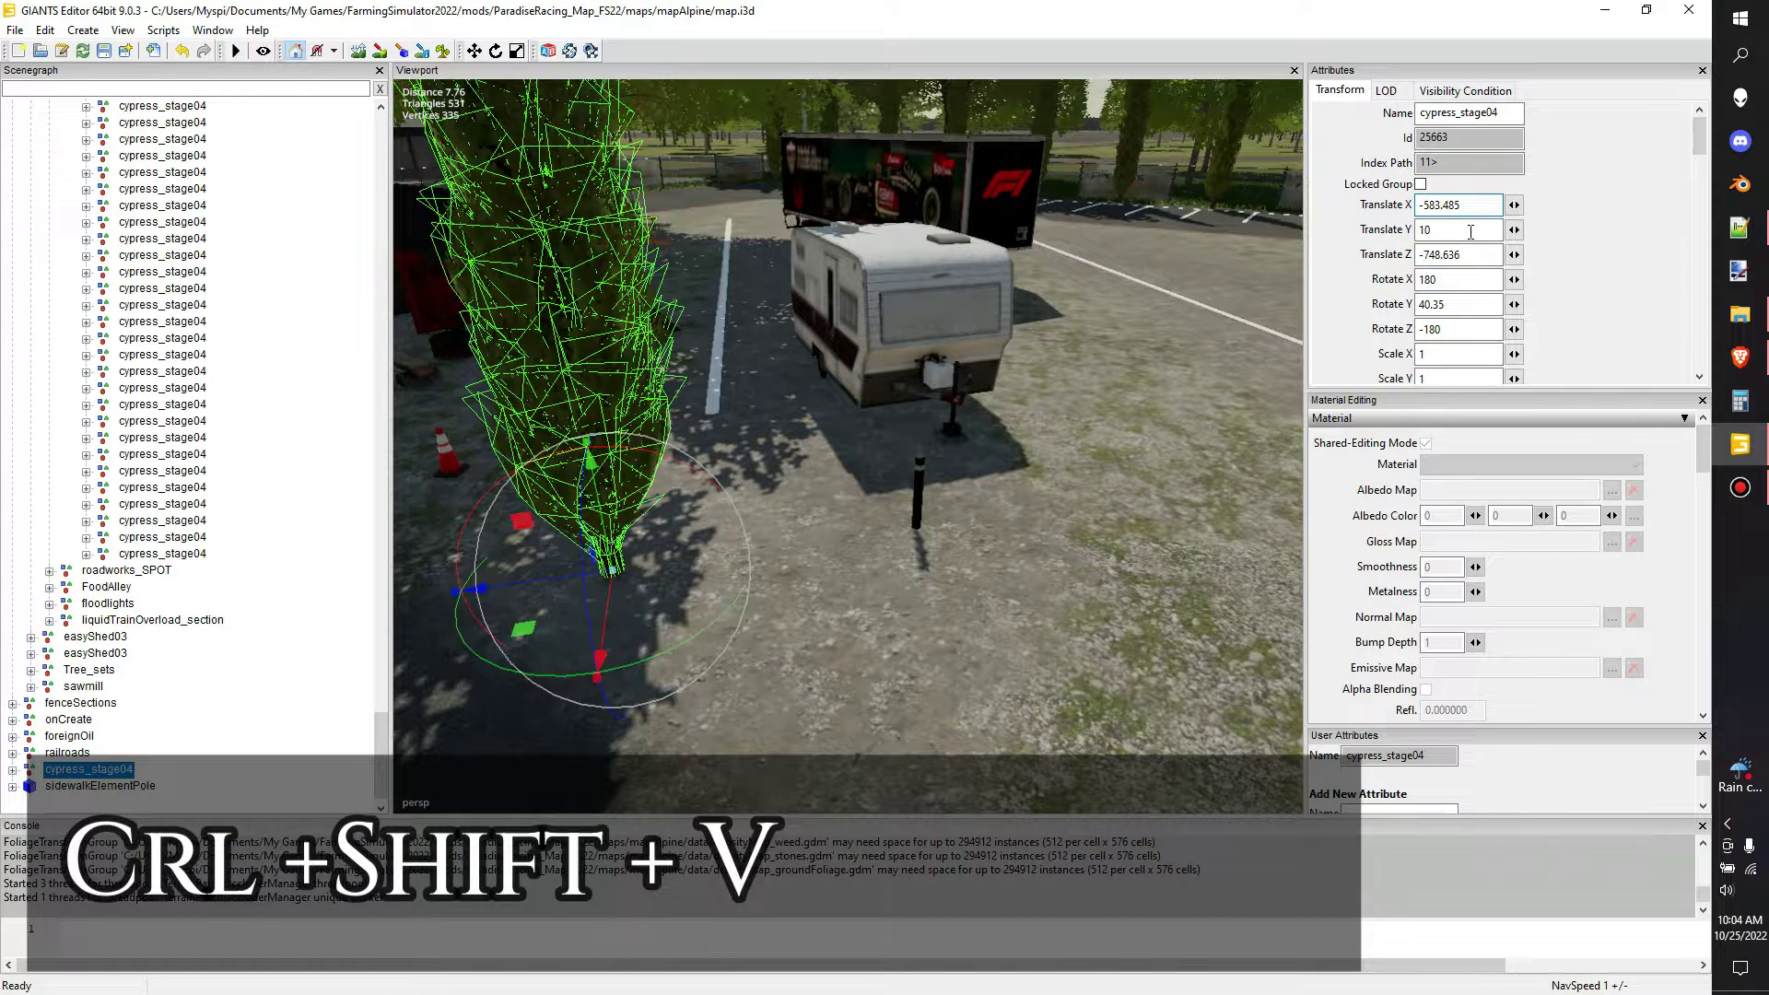
{"action": "key", "text": "ctrl+shift+v"}
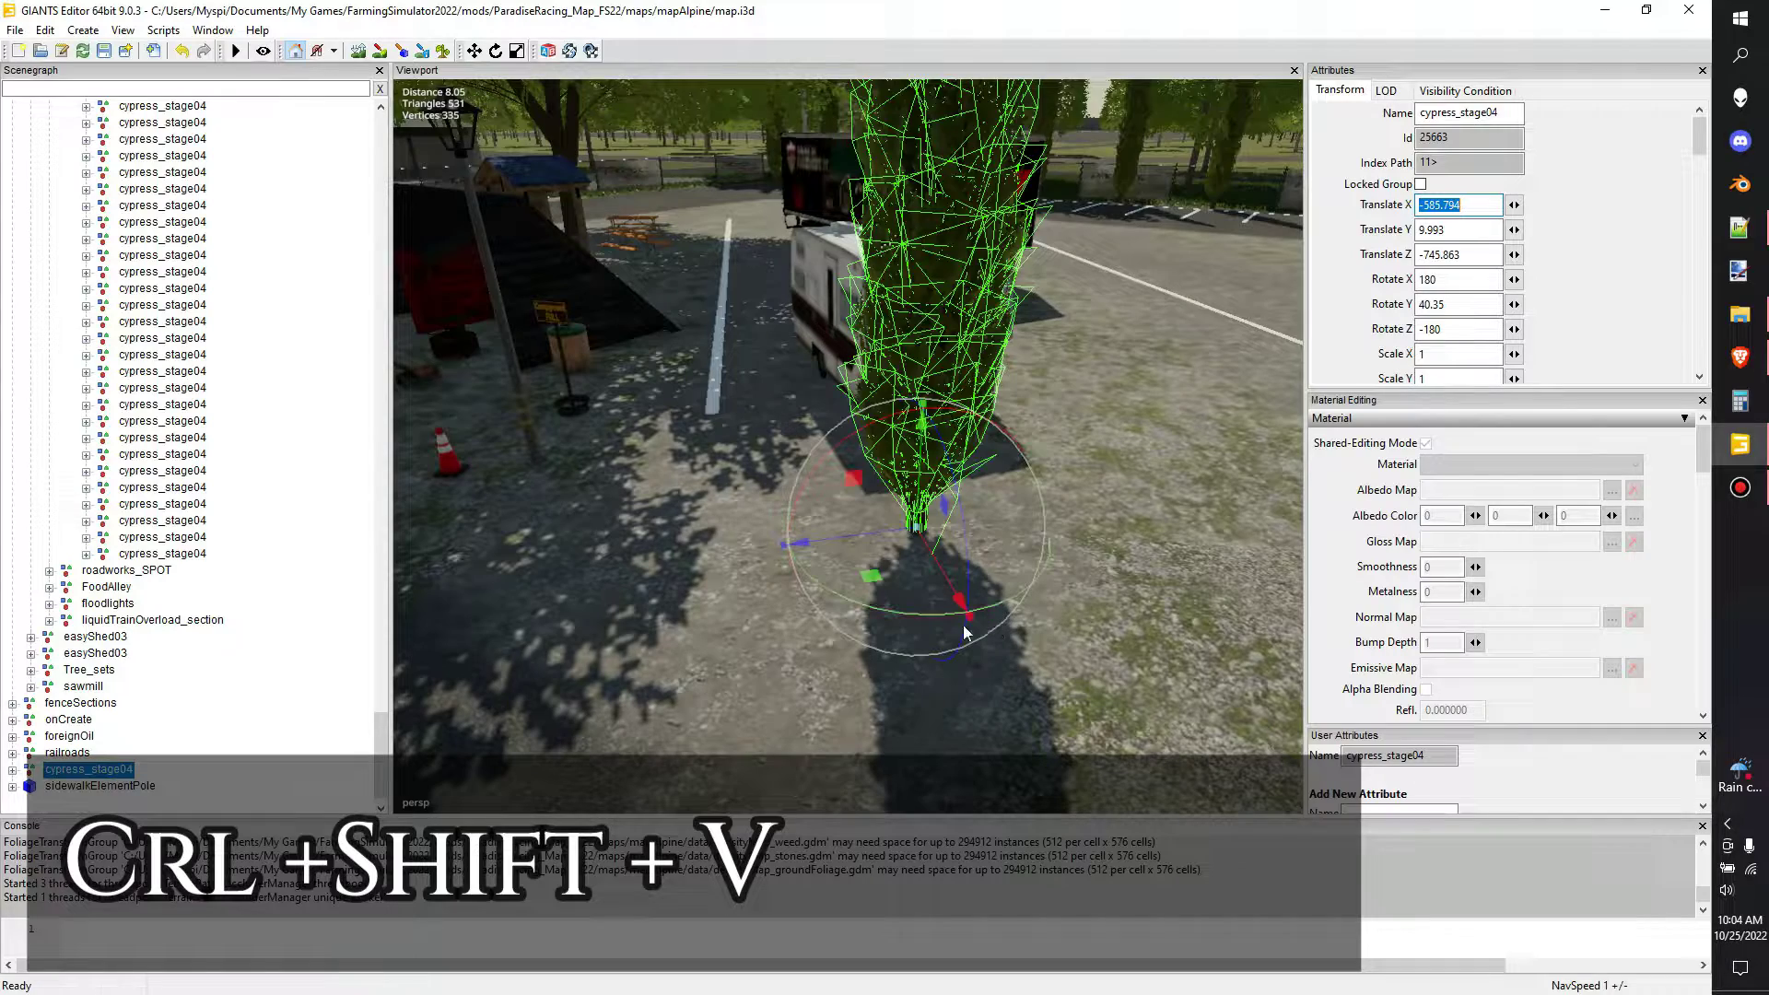
{"action": "key", "text": "ctrl+shift+v"}
{"action": "left_click_drag", "start_coordinate": [964, 531], "coordinate": [882, 574]}
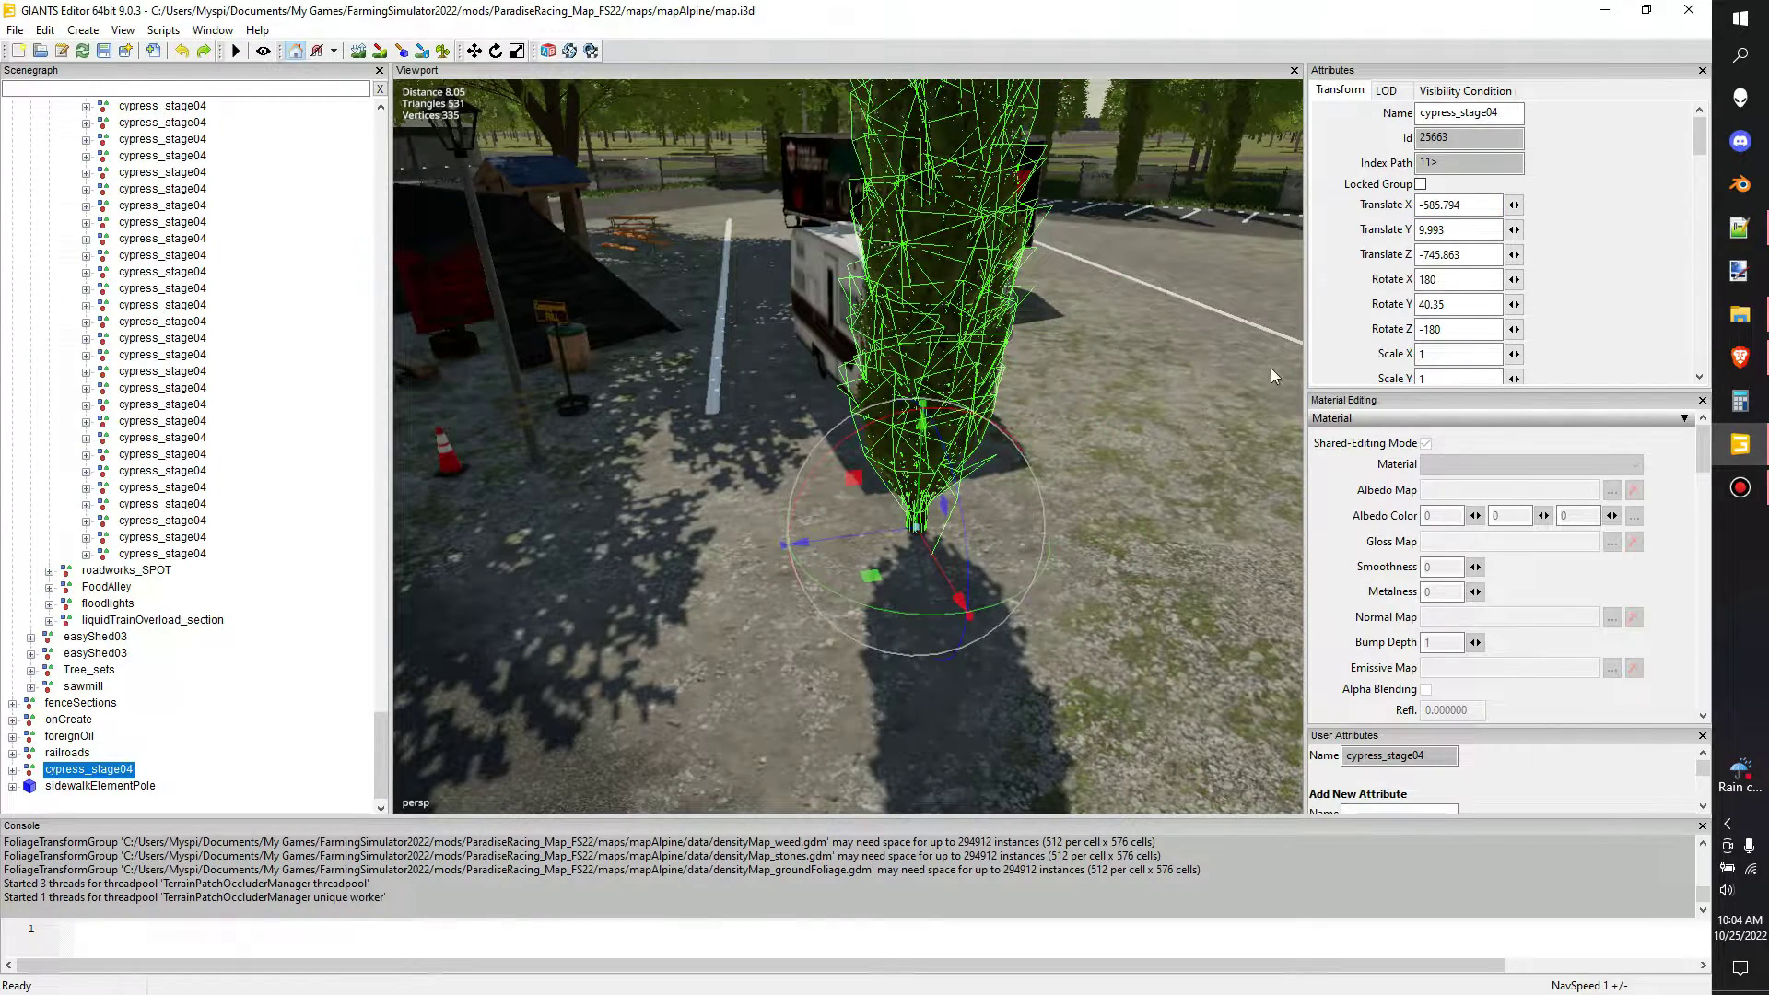
- Examine the cypress tree's rotation, scale and clip distance attributes
{"action": "double_click", "coordinate": [1459, 281]}
{"action": "scroll", "coordinate": [1456, 295], "scroll_direction": "down", "scroll_amount": 3}
{"action": "key", "text": "Return"}
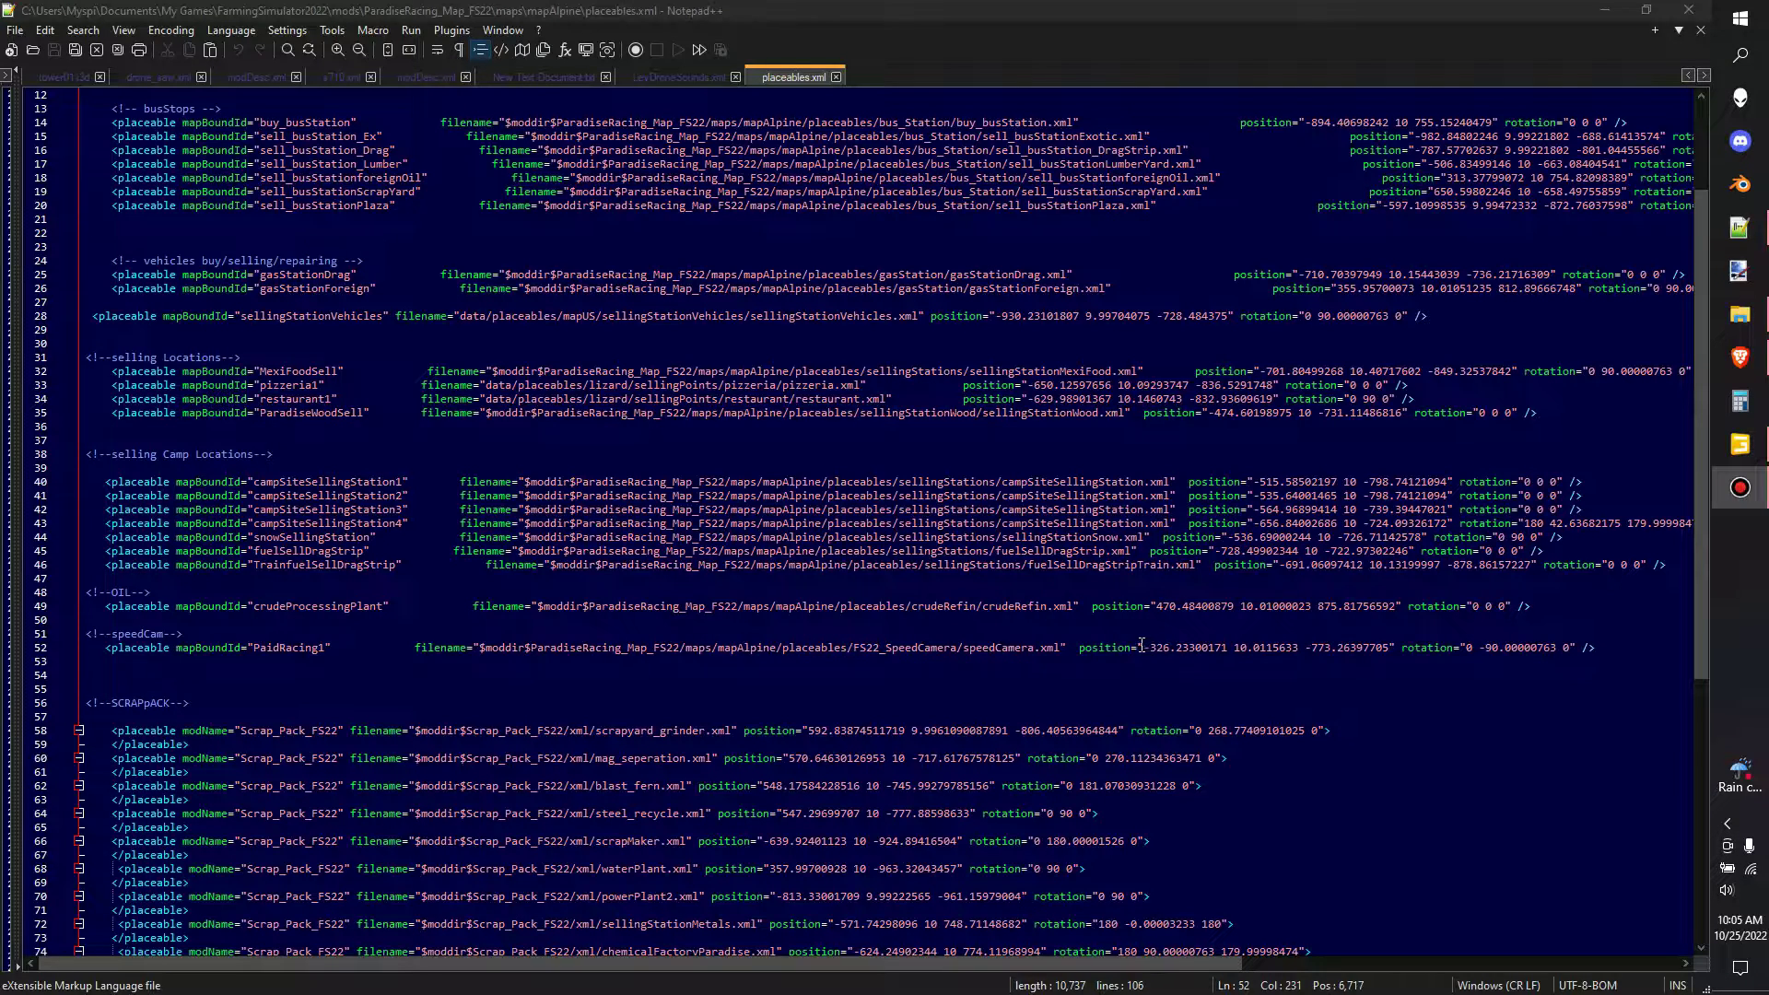
- In Notepad++, paste the copied position "-585.79400635 9.99301815 -745.86260986" on line 54 of placeables.xml, below the PaidRacing1 entry, and highlight it
{"action": "left_click_drag", "start_coordinate": [1142, 644], "coordinate": [1240, 645]}
{"action": "left_click", "coordinate": [1368, 645]}
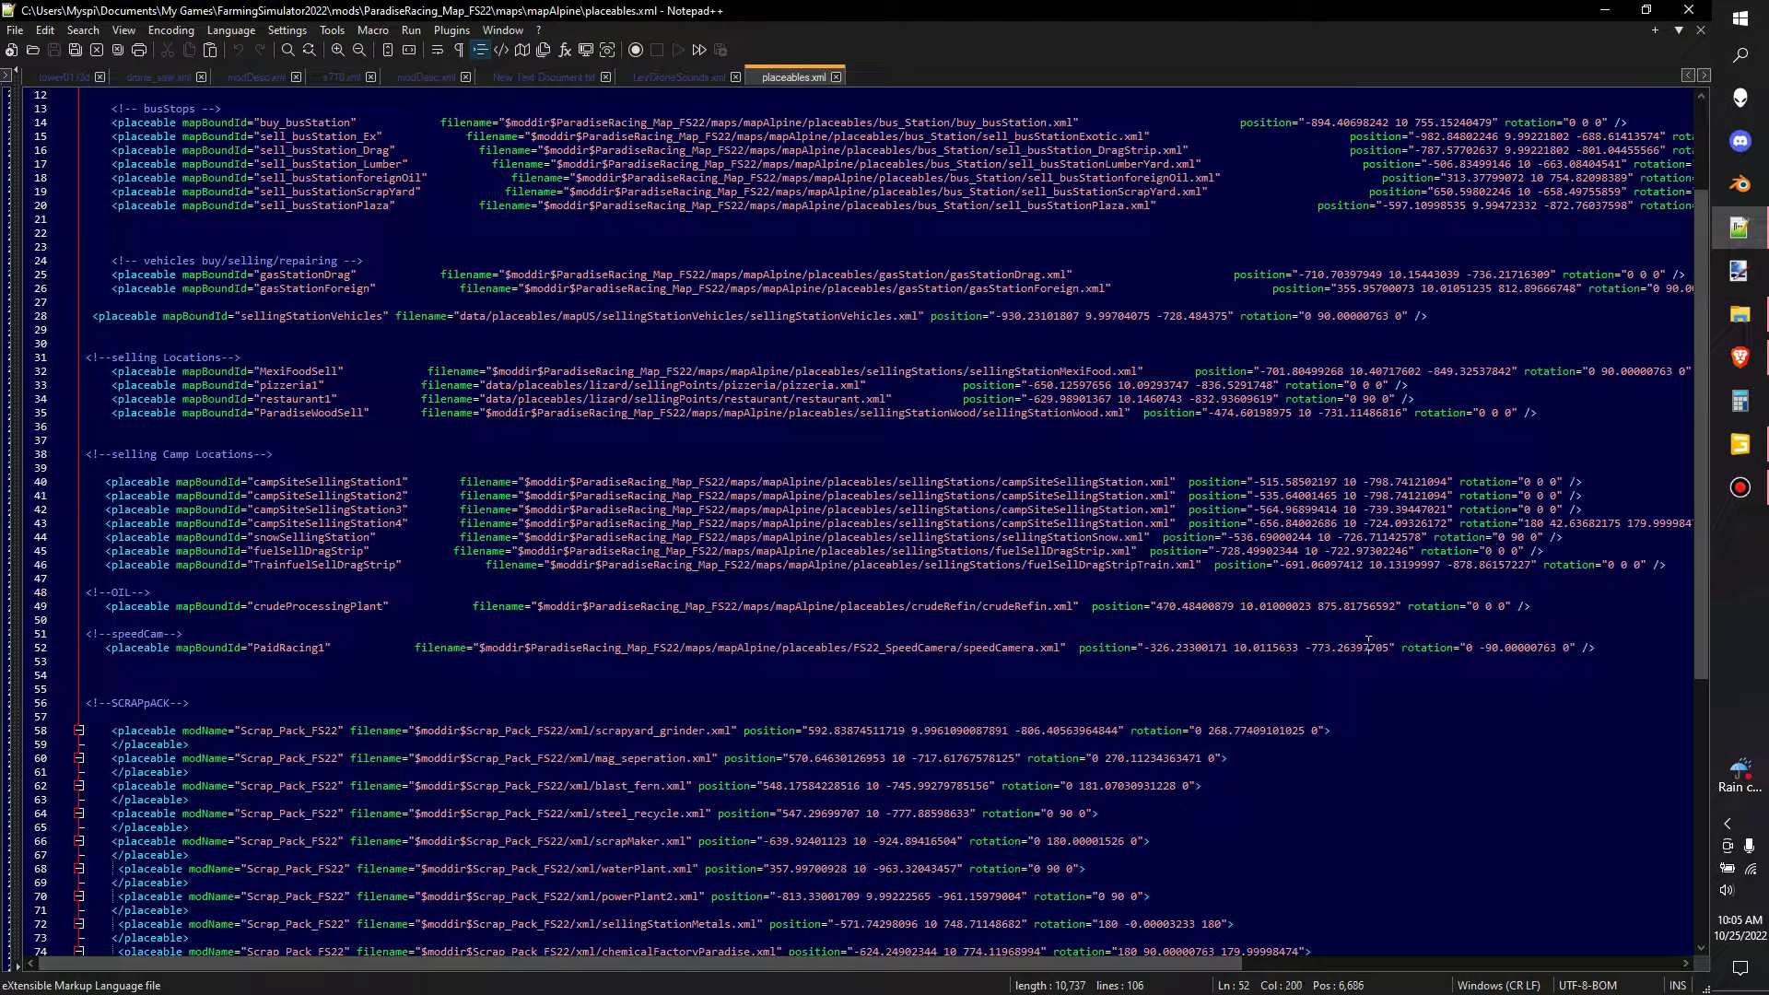
{"action": "left_click", "coordinate": [1188, 678]}
{"action": "type", "text": "-585.79400635 9.99301815 -745.86260986"}
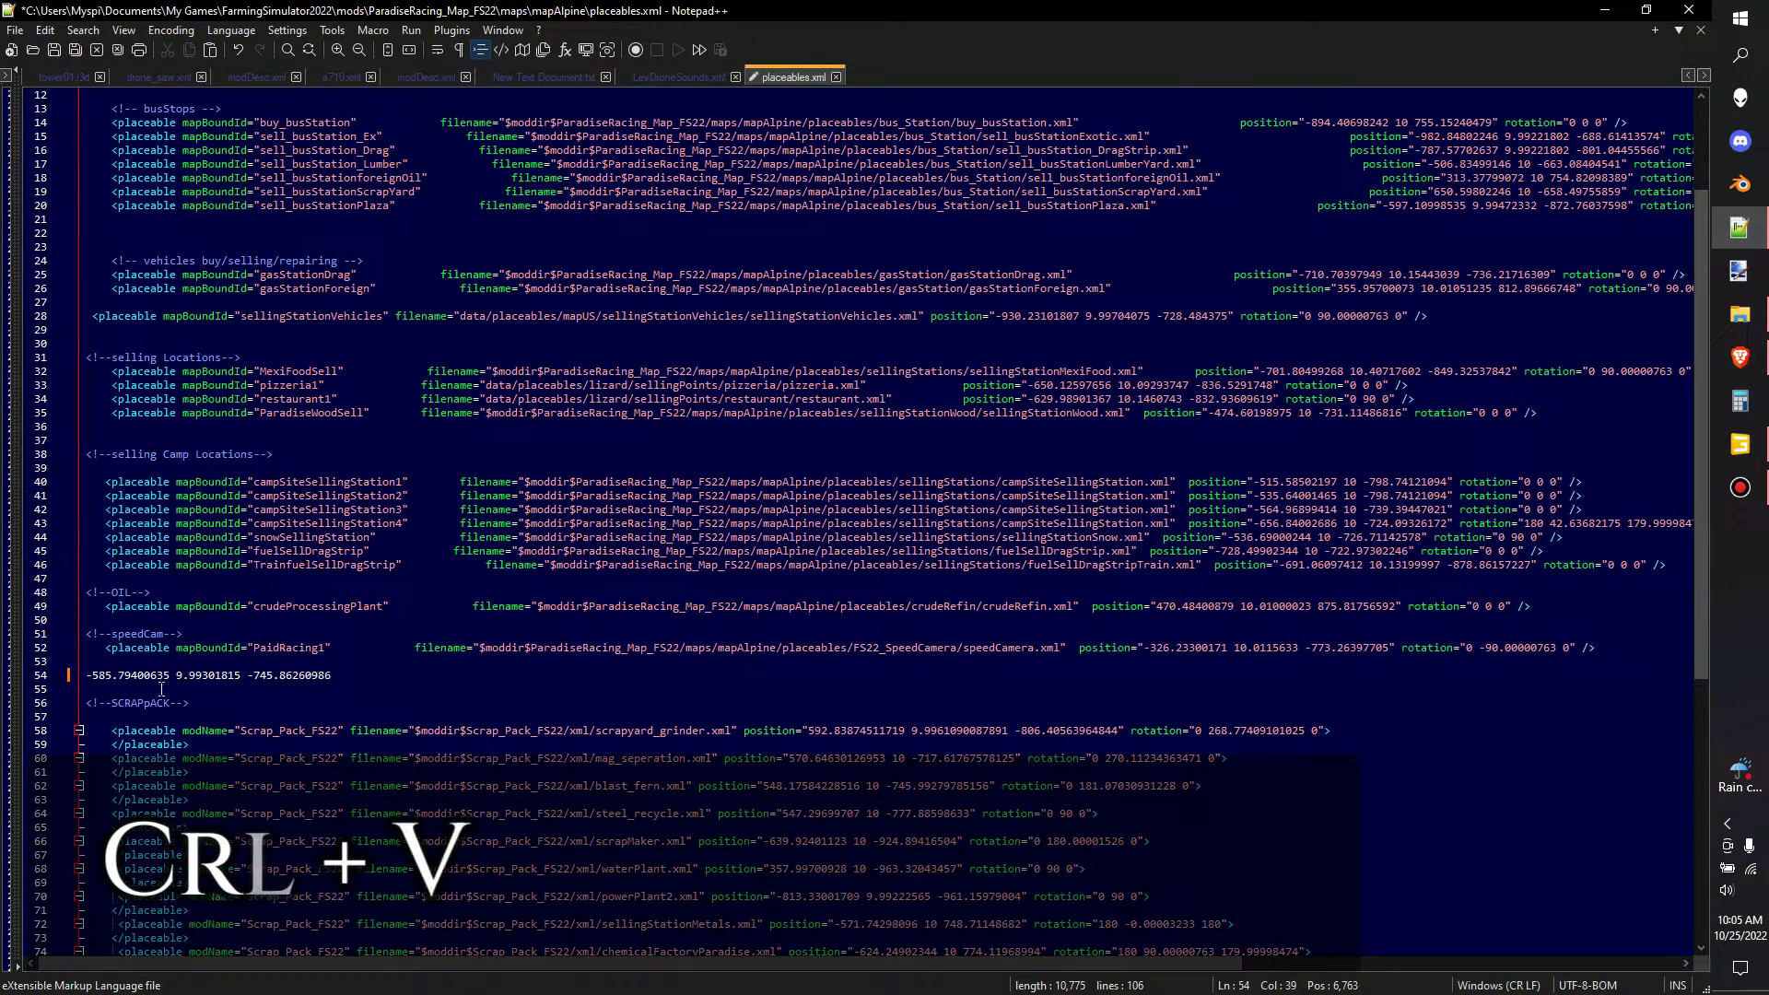
{"action": "left_click_drag", "start_coordinate": [89, 675], "coordinate": [172, 675]}
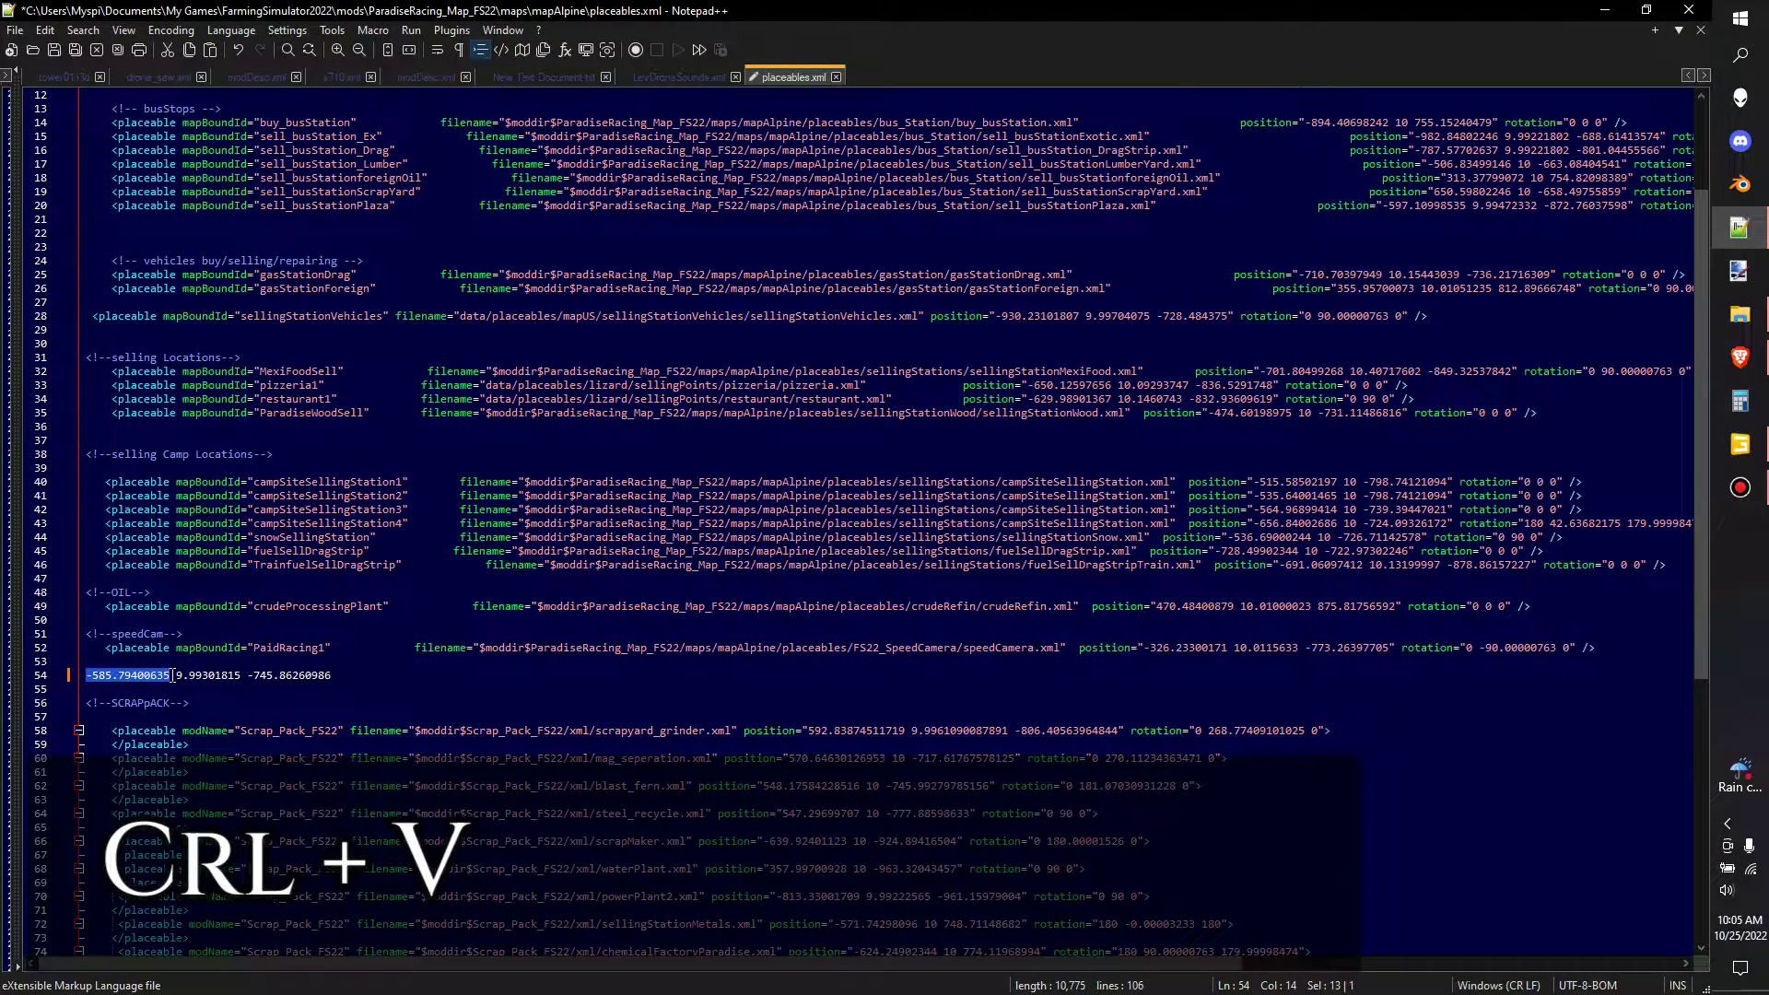
{"action": "left_click", "coordinate": [368, 678]}
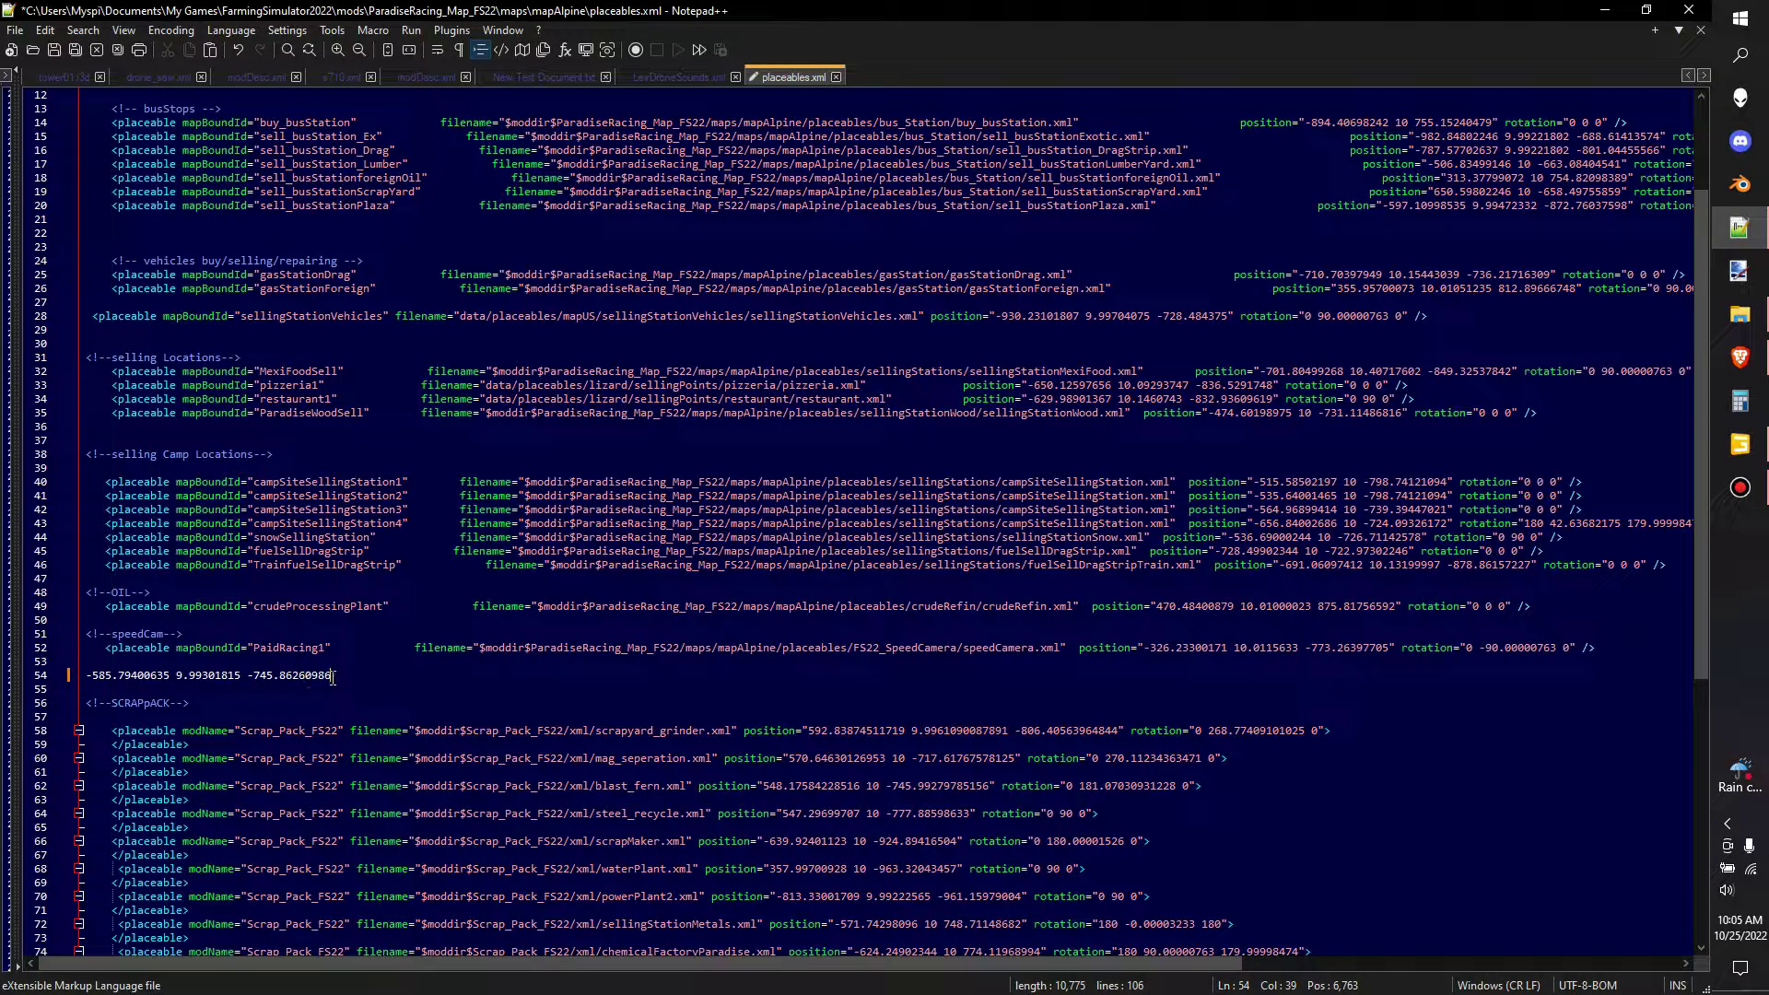
{"action": "left_click_drag", "start_coordinate": [335, 675], "coordinate": [92, 677]}
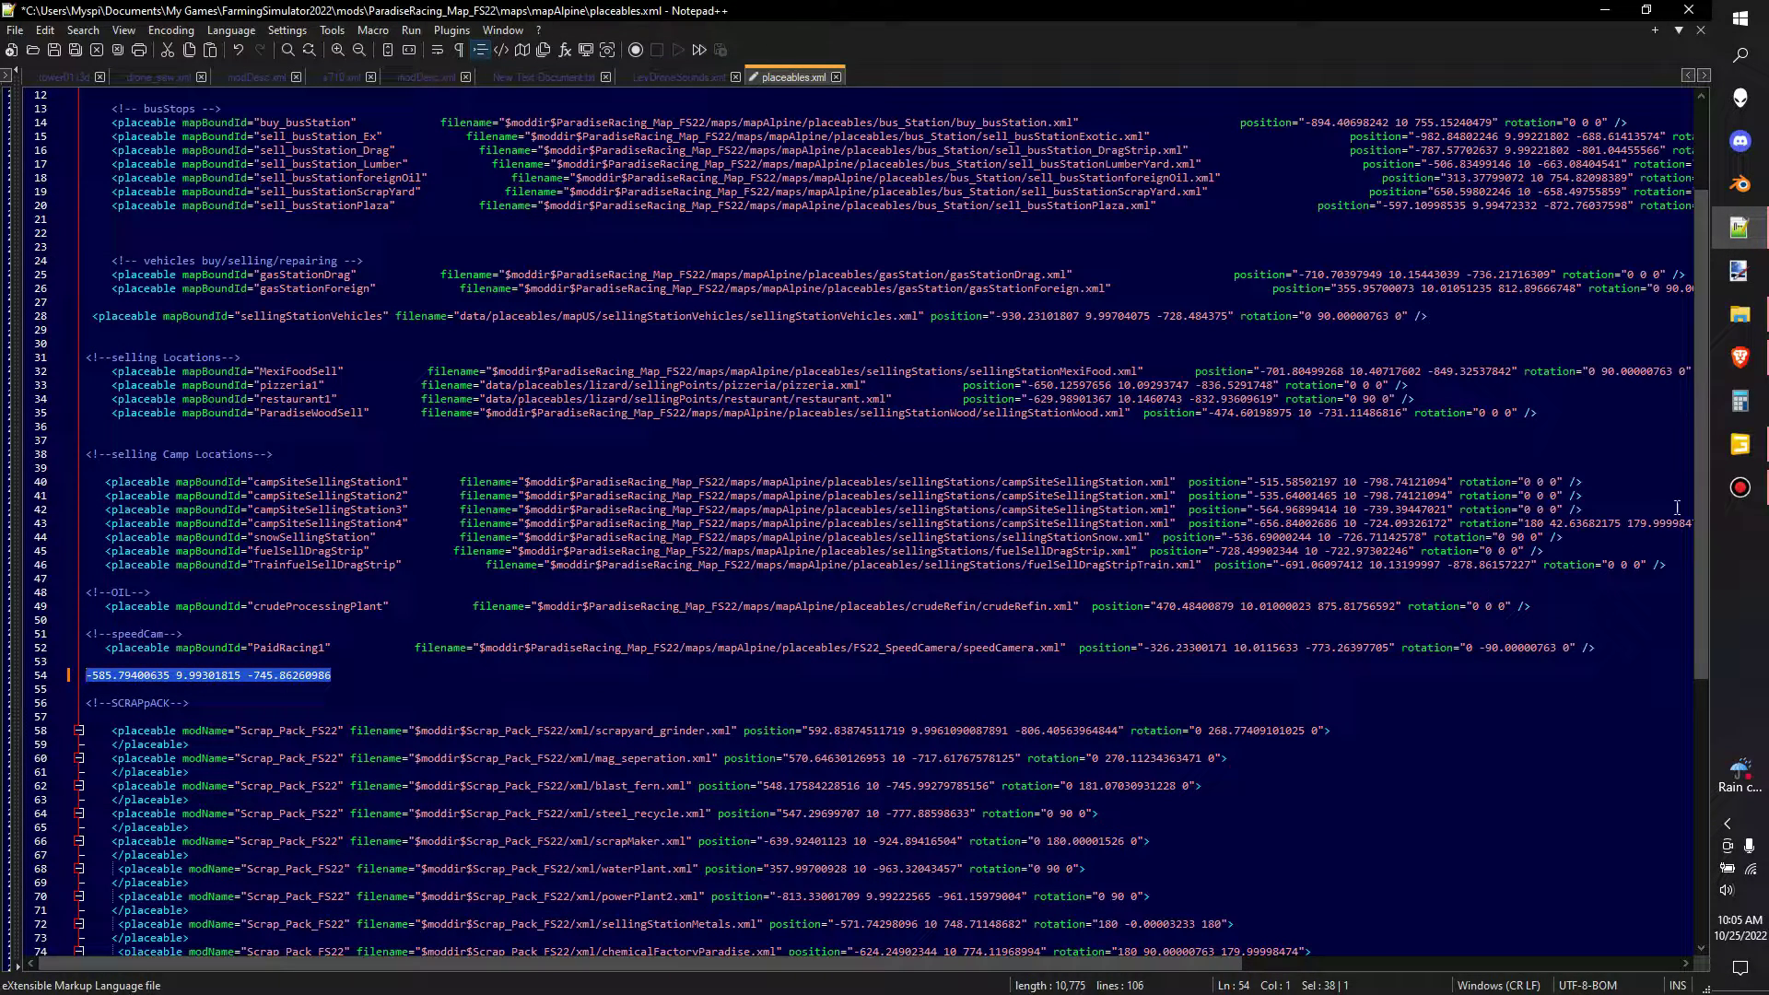
- Compare the cypress's transform attributes in GIANTS Editor with the rotation values of the scrapyard_grinder entry in placeables.xml in Notepad++
{"action": "left_click", "coordinate": [1739, 444]}
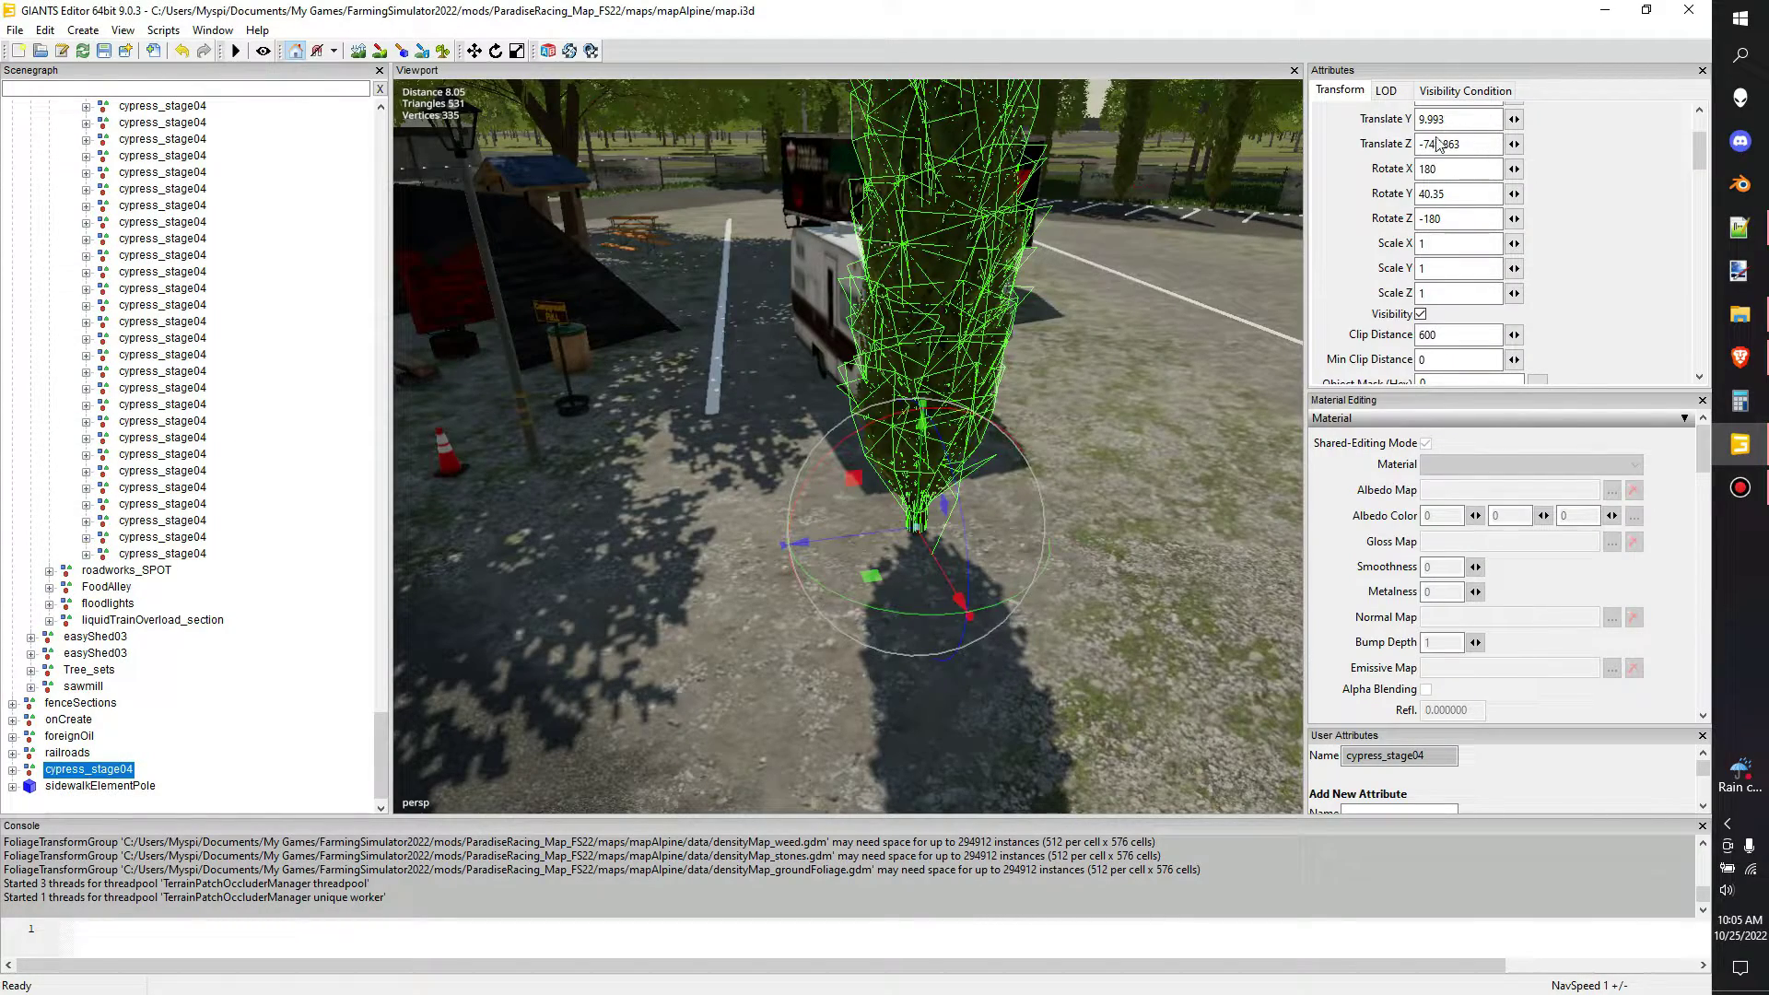
{"action": "scroll", "coordinate": [1440, 145], "scroll_direction": "up", "scroll_amount": 2}
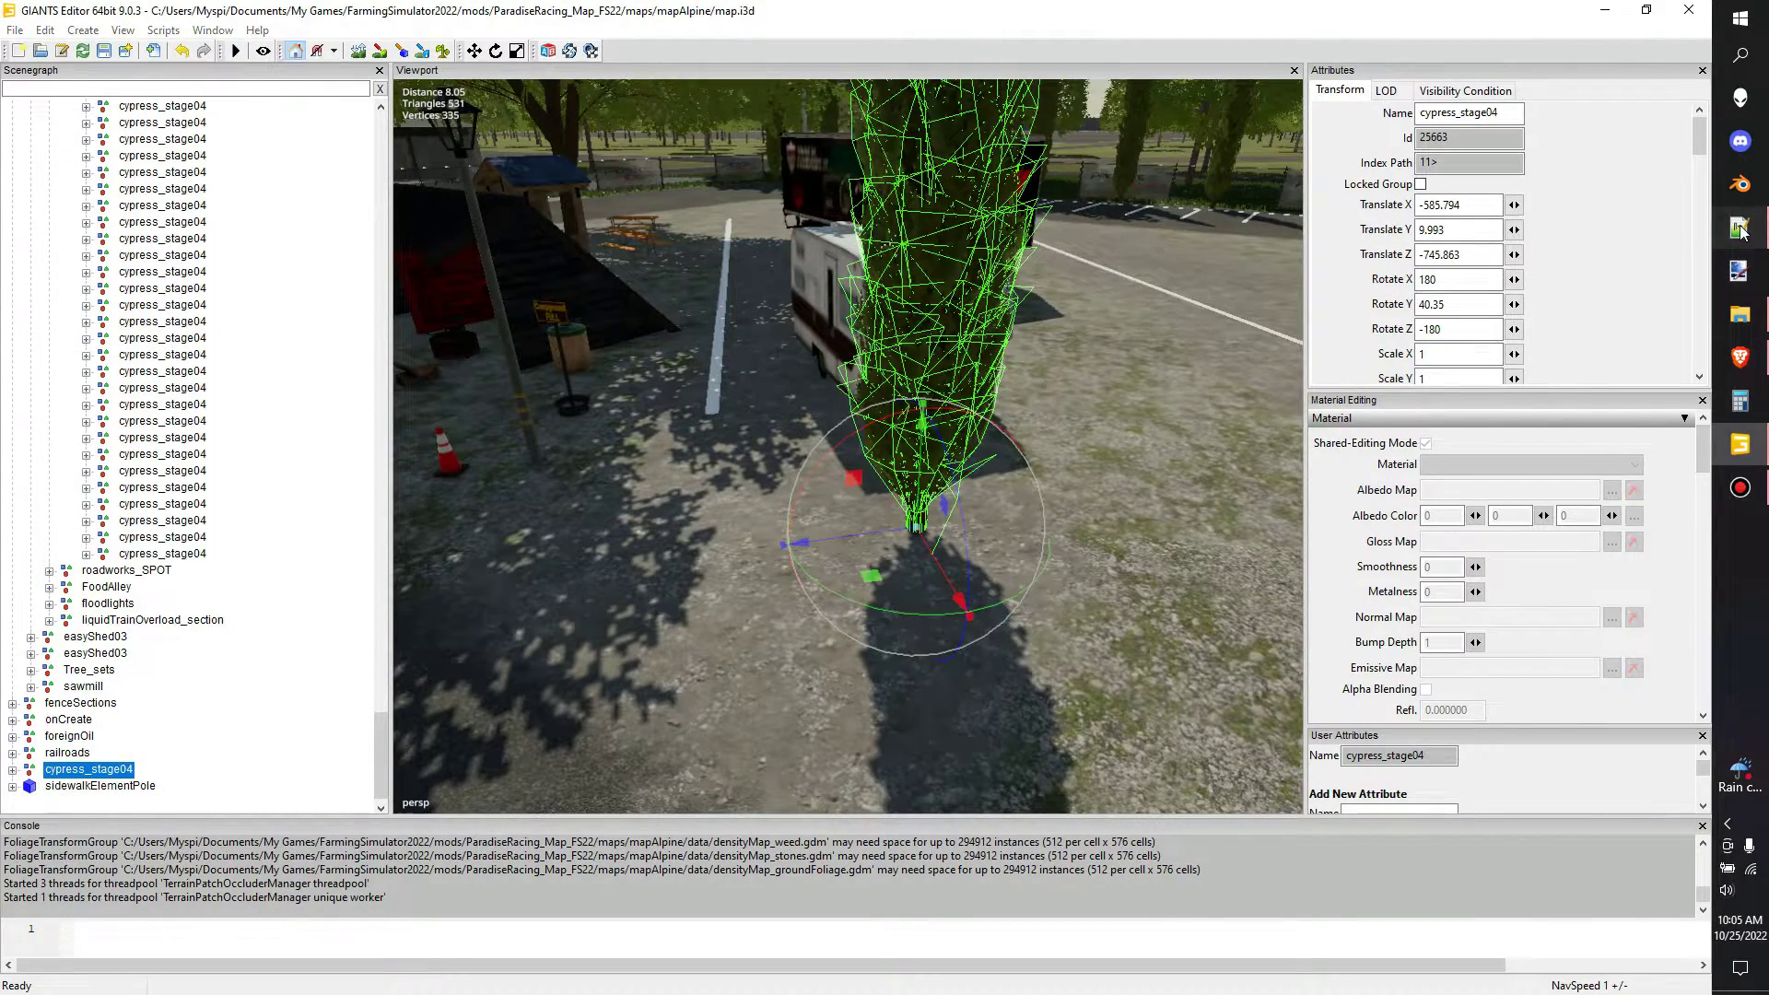
{"action": "left_click", "coordinate": [1740, 230]}
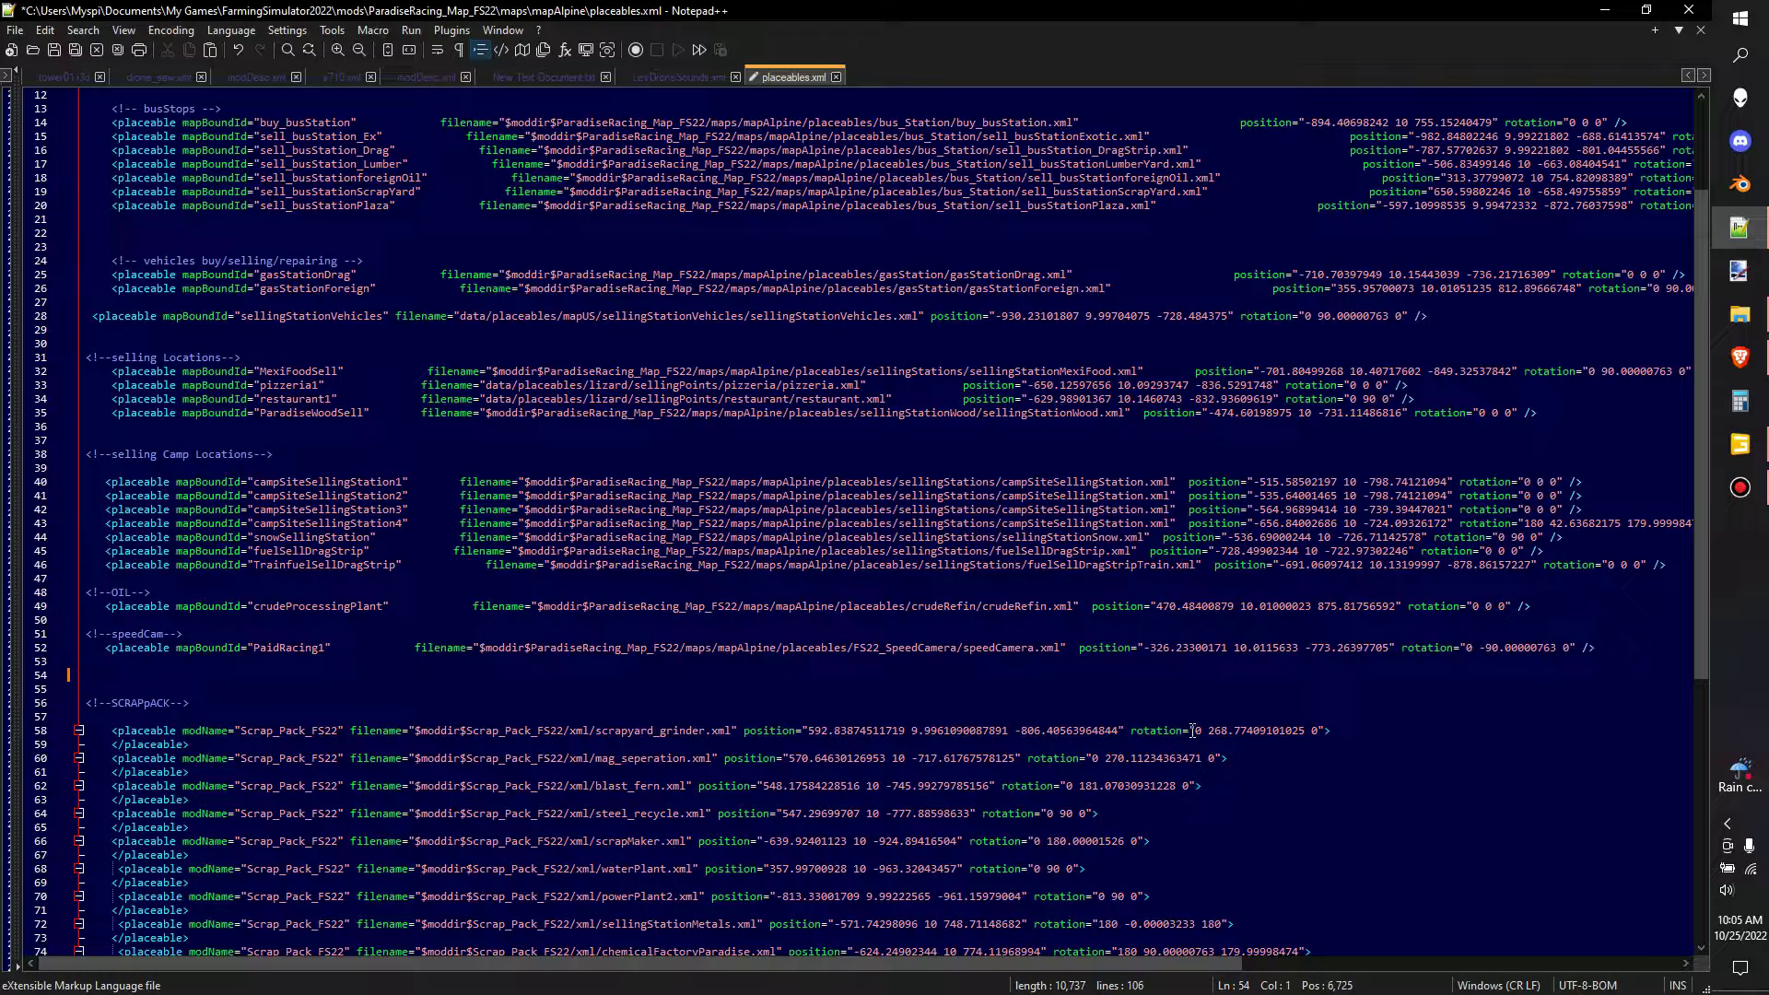
{"action": "left_click_drag", "start_coordinate": [1191, 730], "coordinate": [1297, 734]}
{"action": "left_click", "coordinate": [1265, 733]}
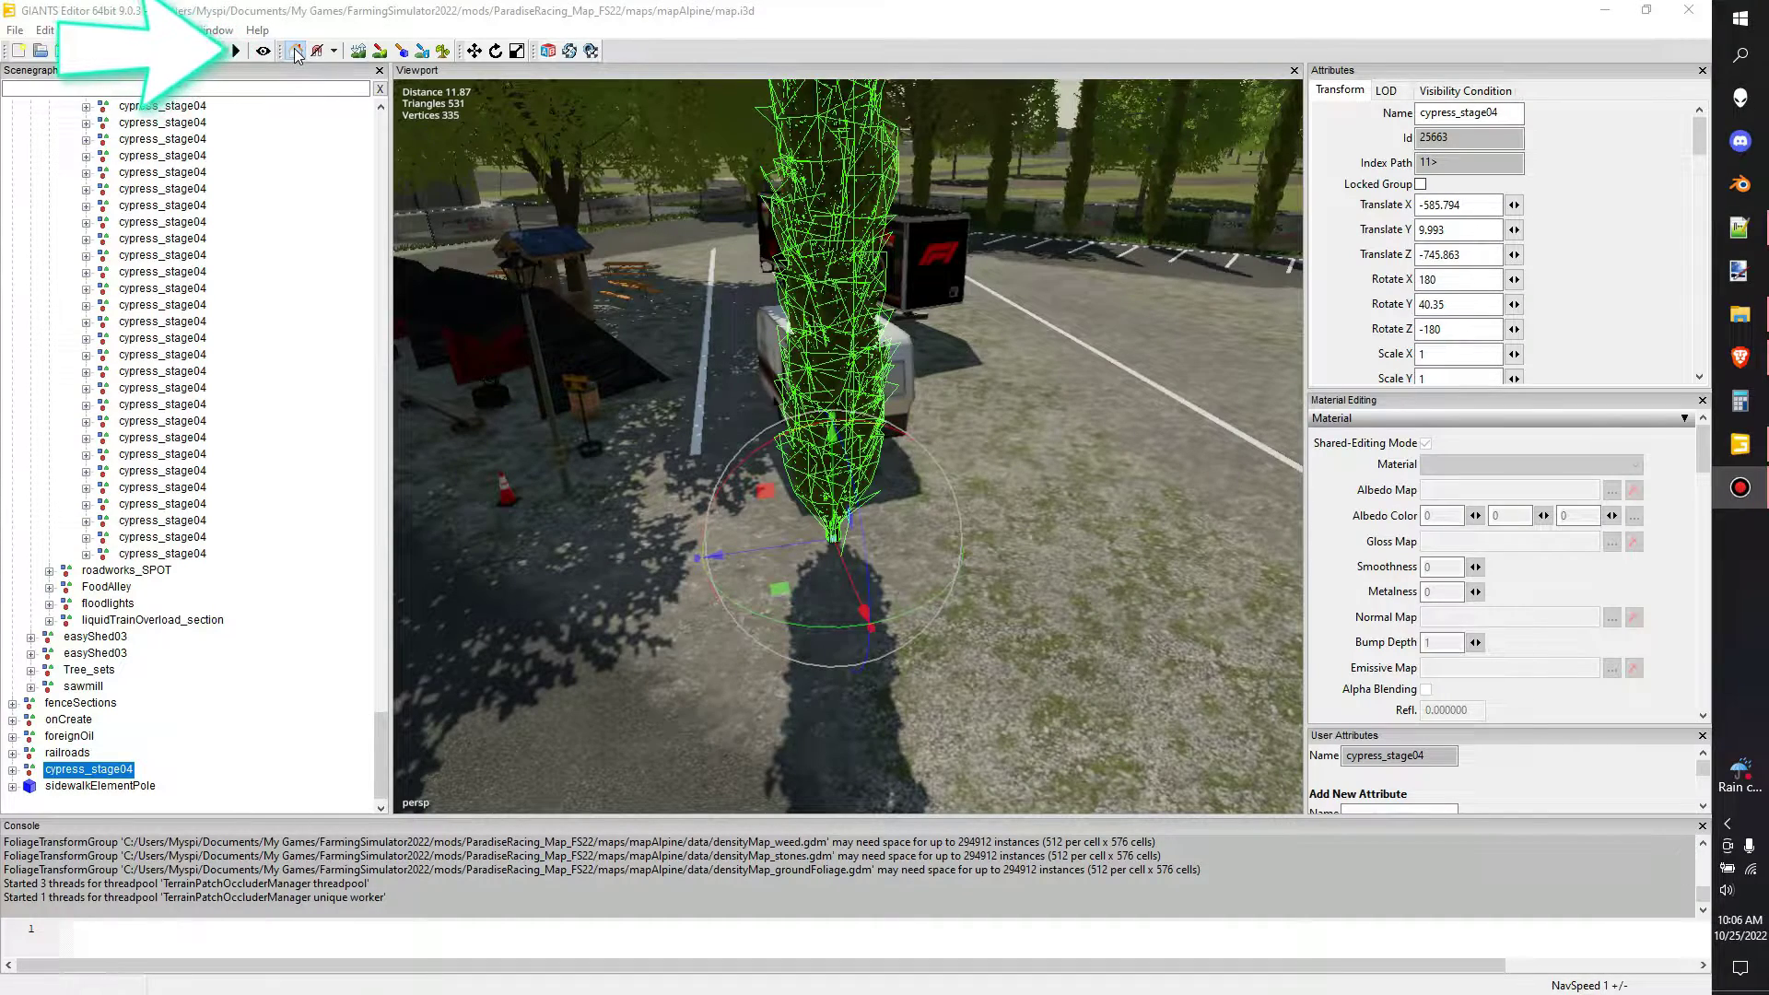
- Compare world and local mode in GIANTS Editor and move the cypress along its local Z axis to about X -586.849, Z -744.62
{"action": "left_click", "coordinate": [296, 51]}
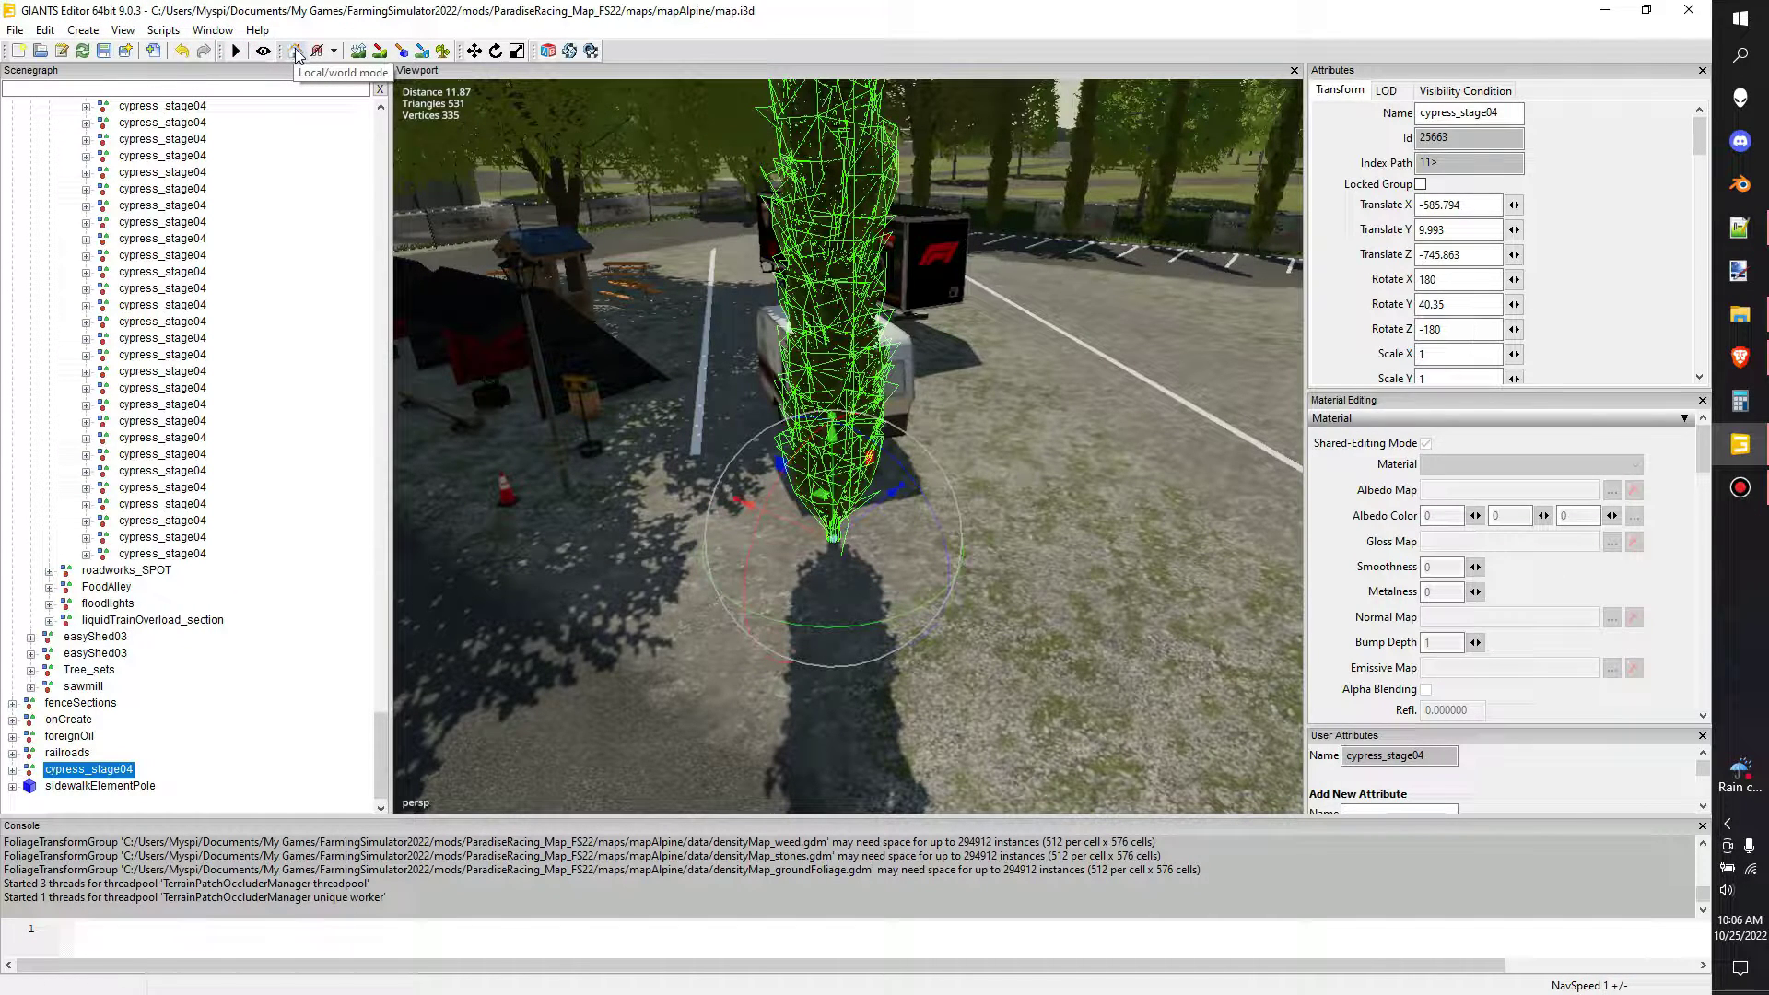
{"action": "left_click", "coordinate": [296, 52]}
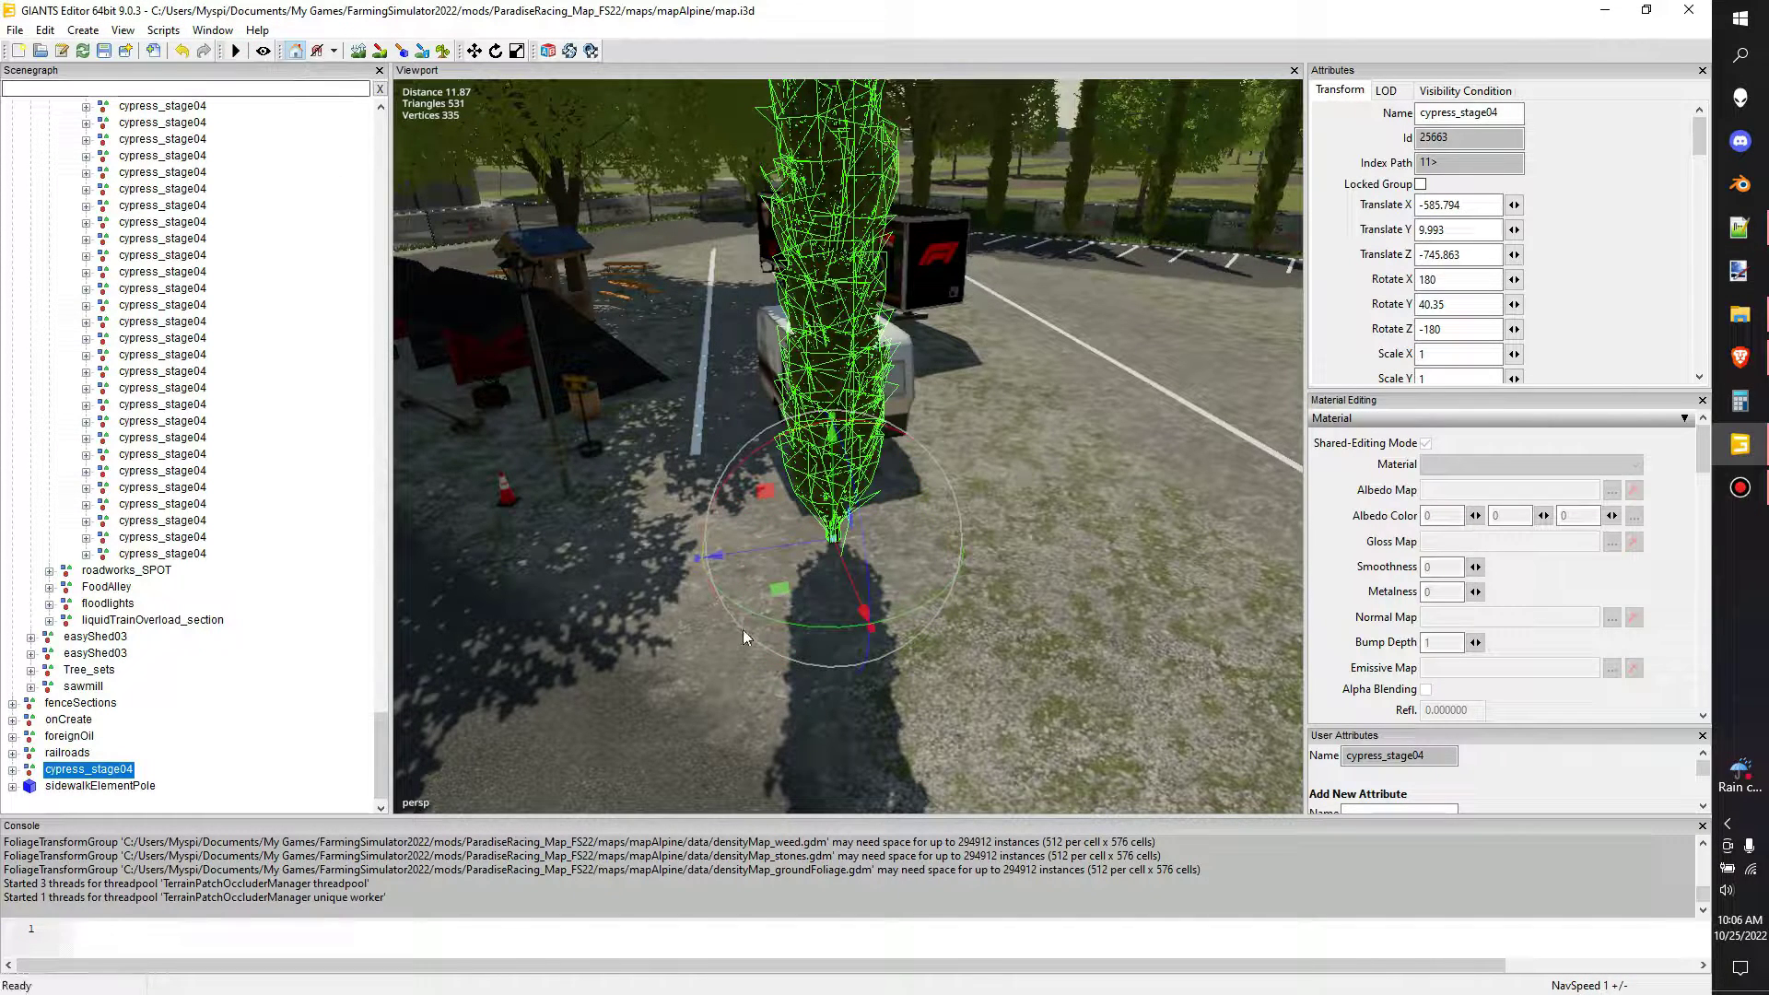
{"action": "middle_click_drag", "start_coordinate": [737, 607], "coordinate": [738, 369]}
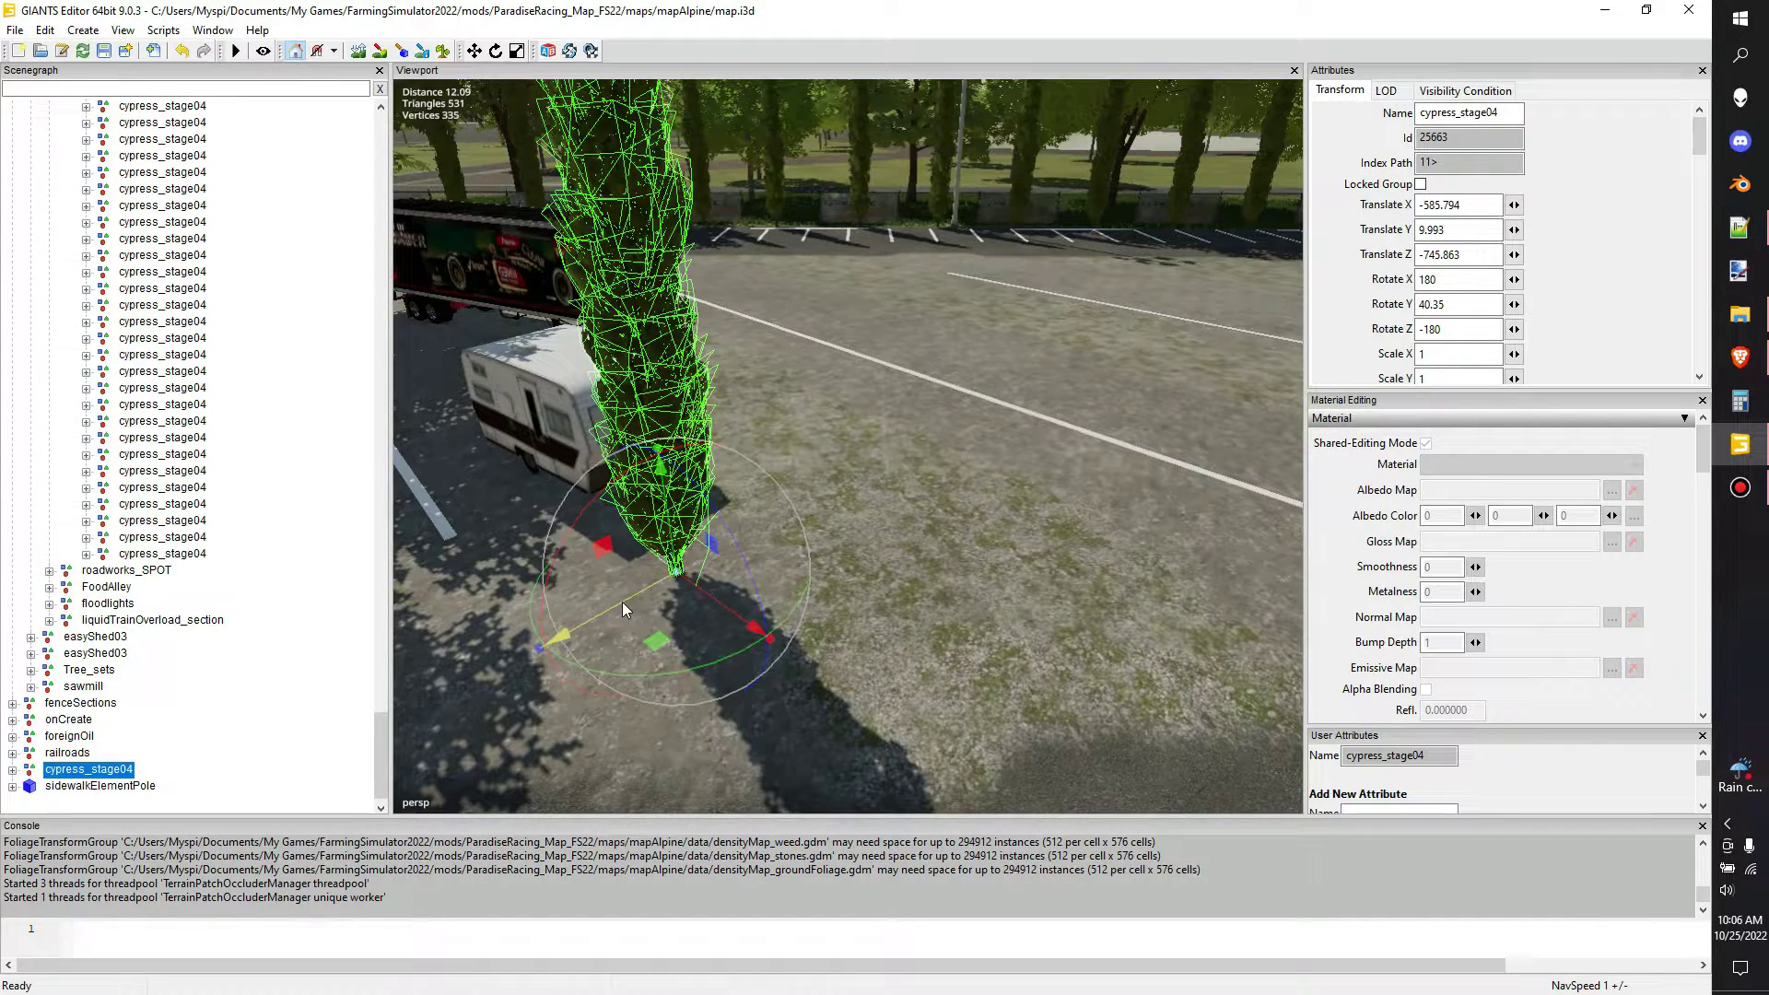
{"action": "left_click_drag", "start_coordinate": [623, 600], "coordinate": [692, 569]}
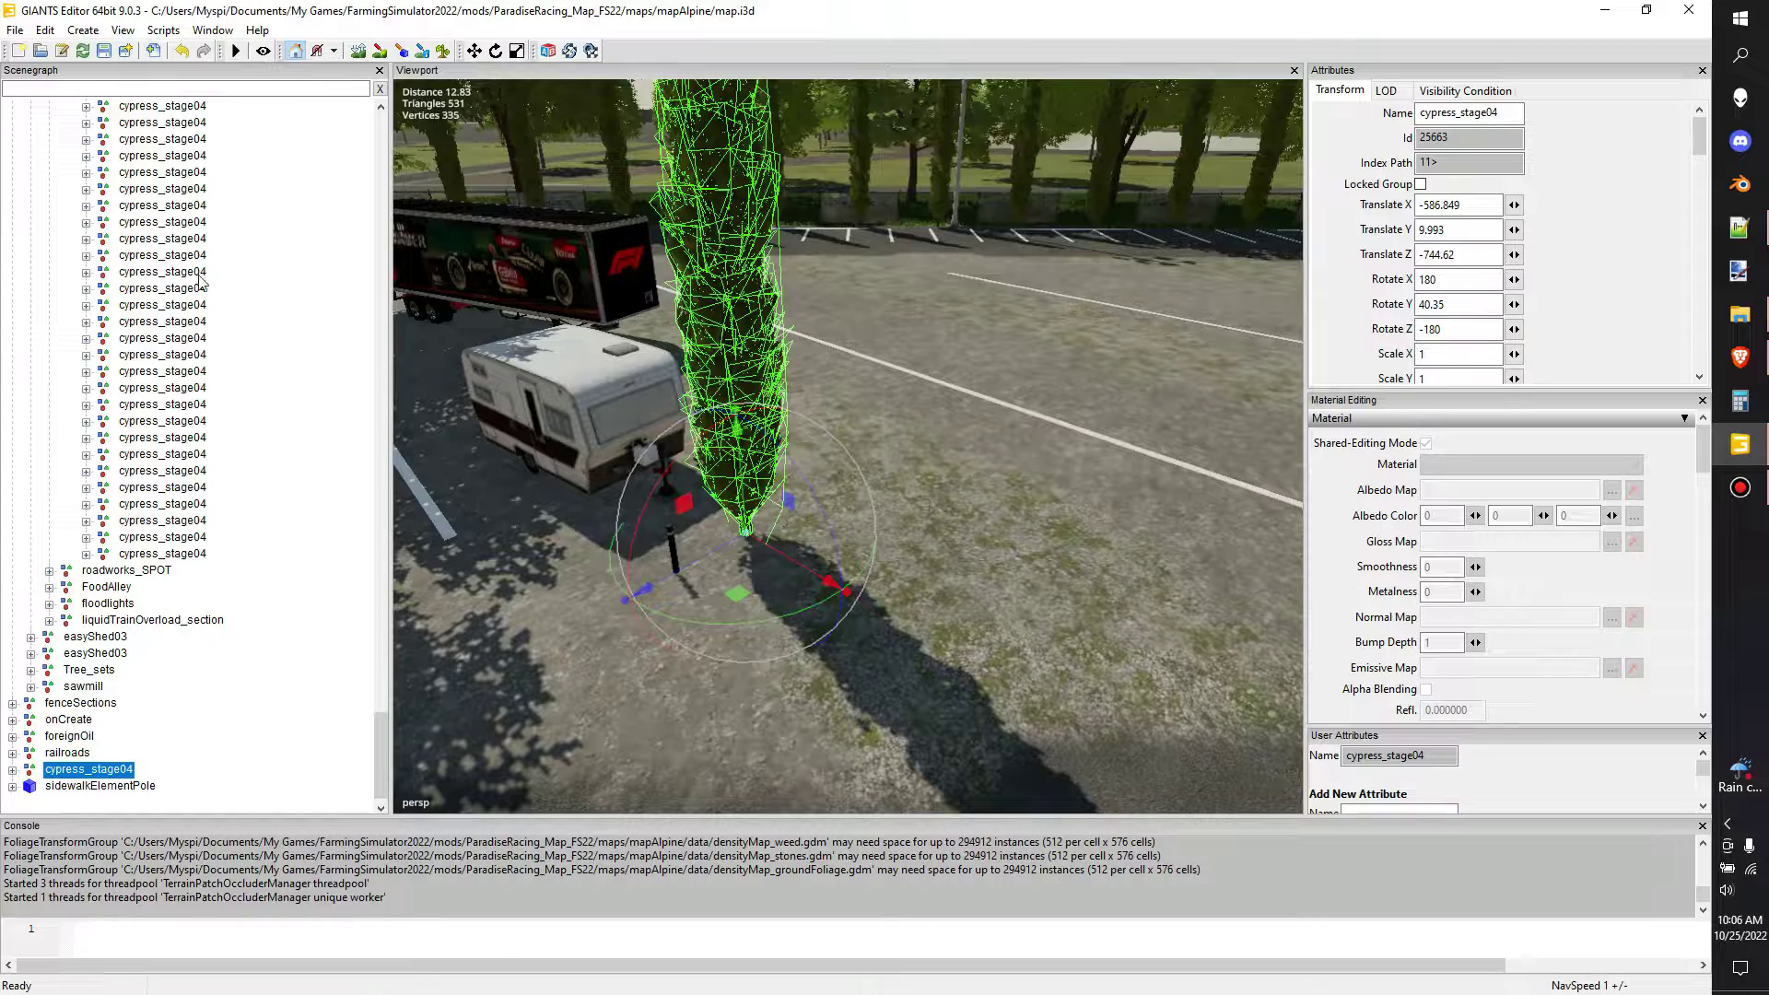
- Switch to world mode and move the cypress along the world axes to about X -589.052, Z -743.997
{"action": "left_click", "coordinate": [295, 52]}
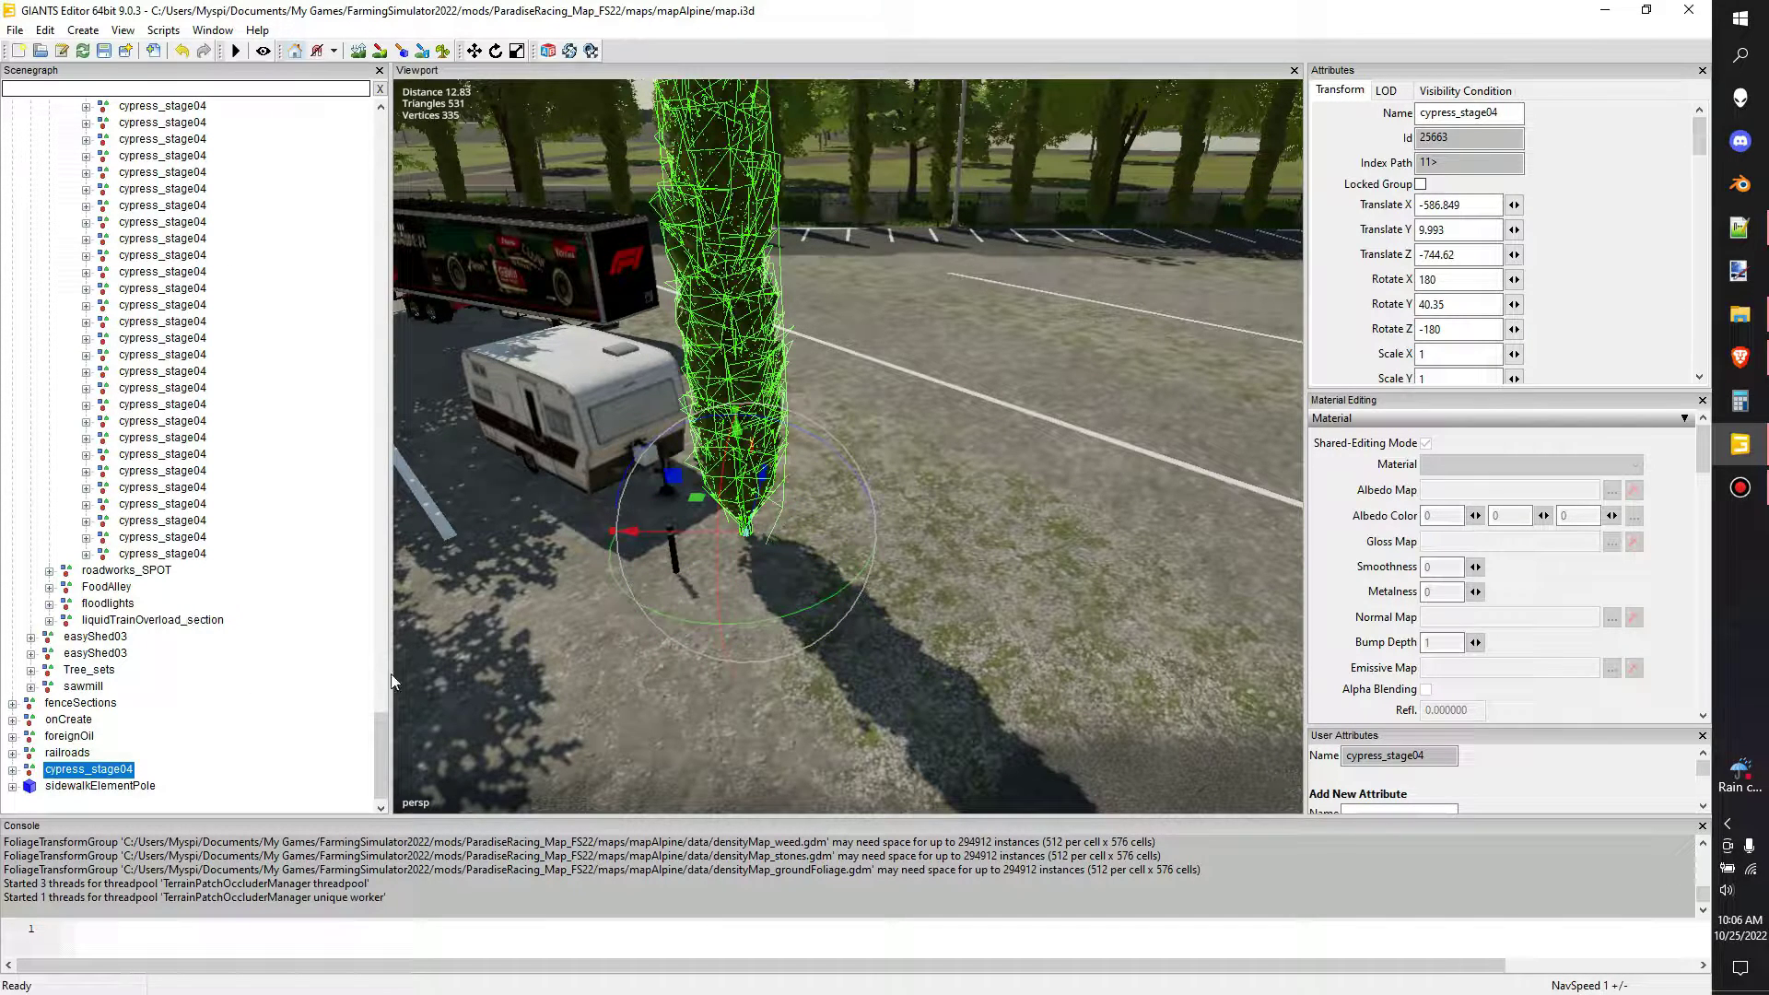
{"action": "left_click_drag", "start_coordinate": [677, 527], "coordinate": [803, 556]}
{"action": "right_click_drag", "start_coordinate": [974, 558], "coordinate": [788, 562]}
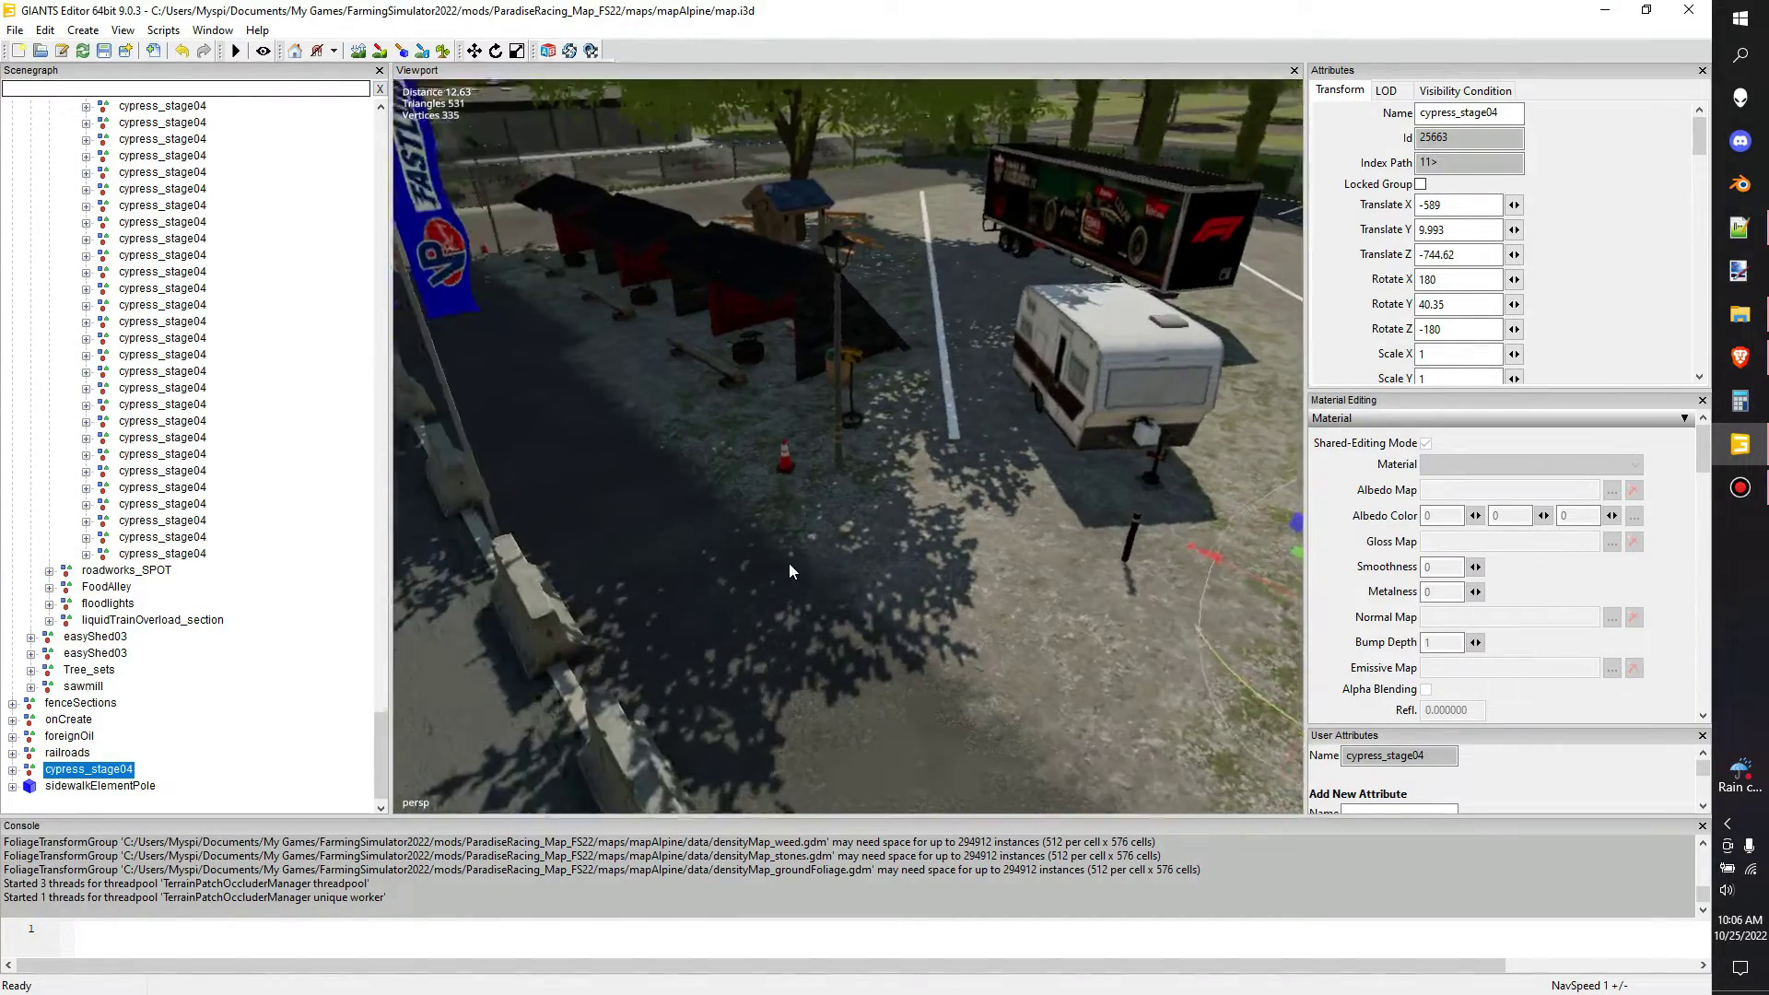
{"action": "key", "text": "f"}
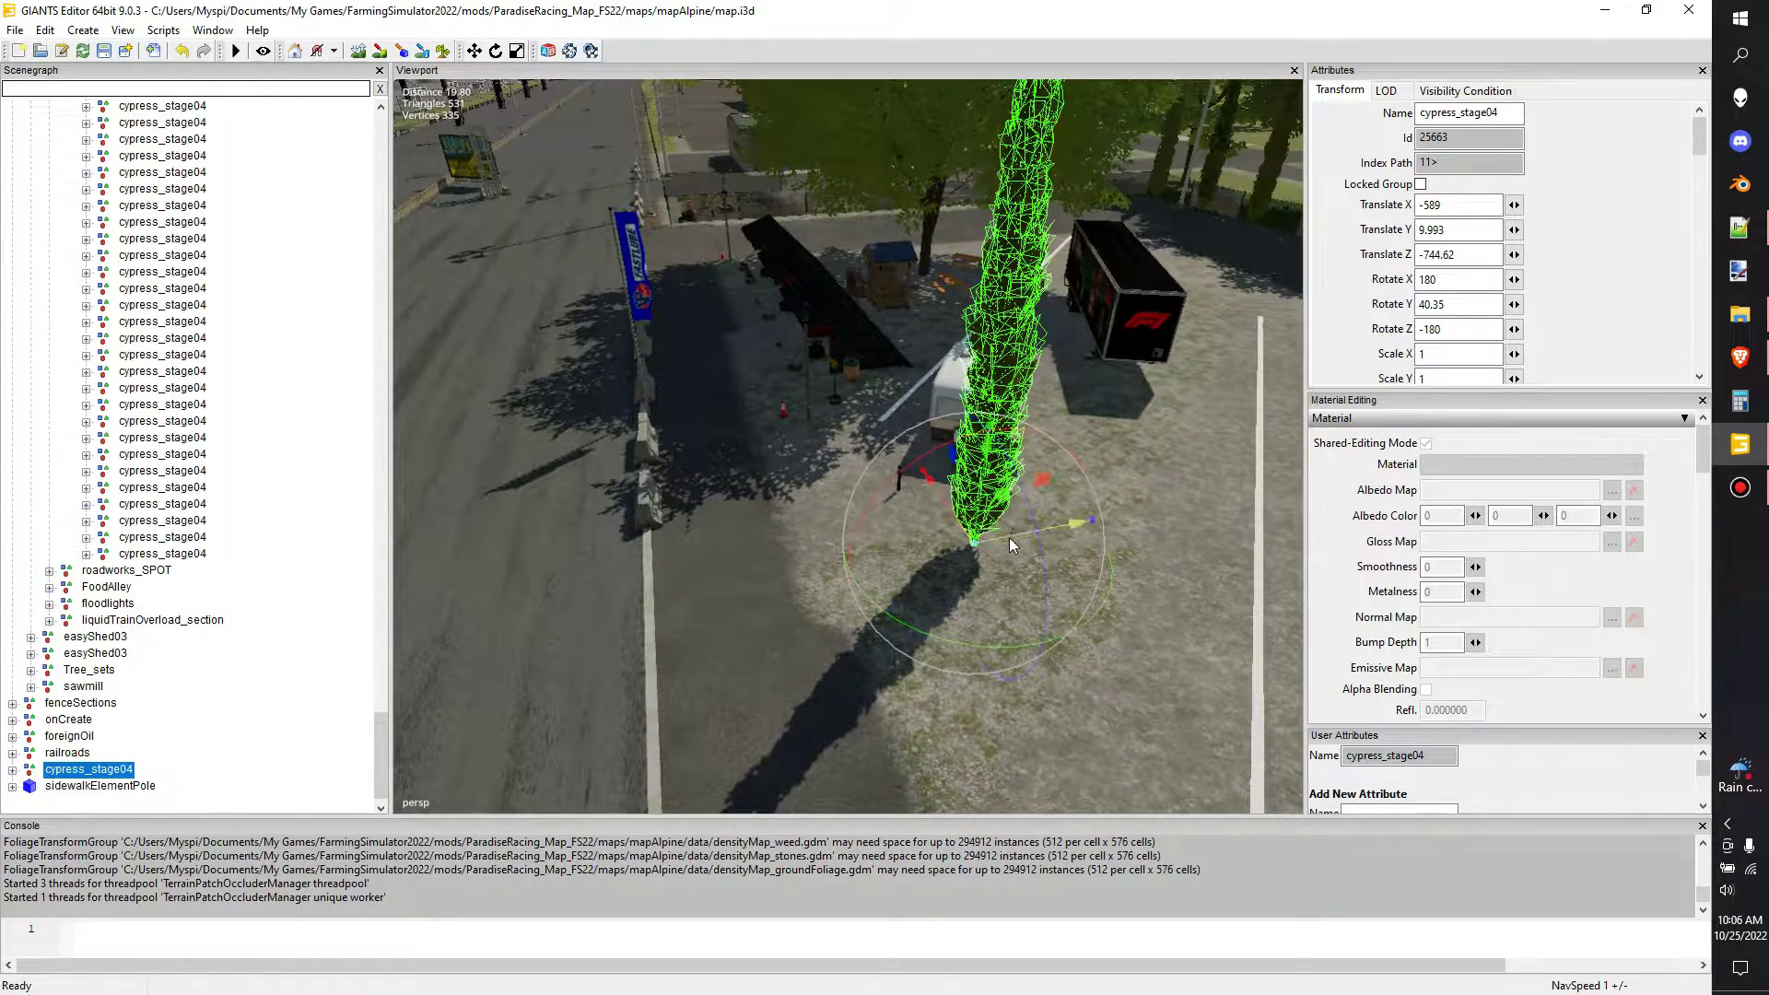
{"action": "mouse_move", "coordinate": [1009, 538]}
{"action": "left_mouse_down"}
{"action": "mouse_move", "coordinate": [919, 600]}
{"action": "mouse_move", "coordinate": [1058, 606]}
{"action": "mouse_move", "coordinate": [988, 502]}
{"action": "mouse_move", "coordinate": [941, 540]}
{"action": "mouse_move", "coordinate": [978, 526]}
{"action": "left_mouse_up"}
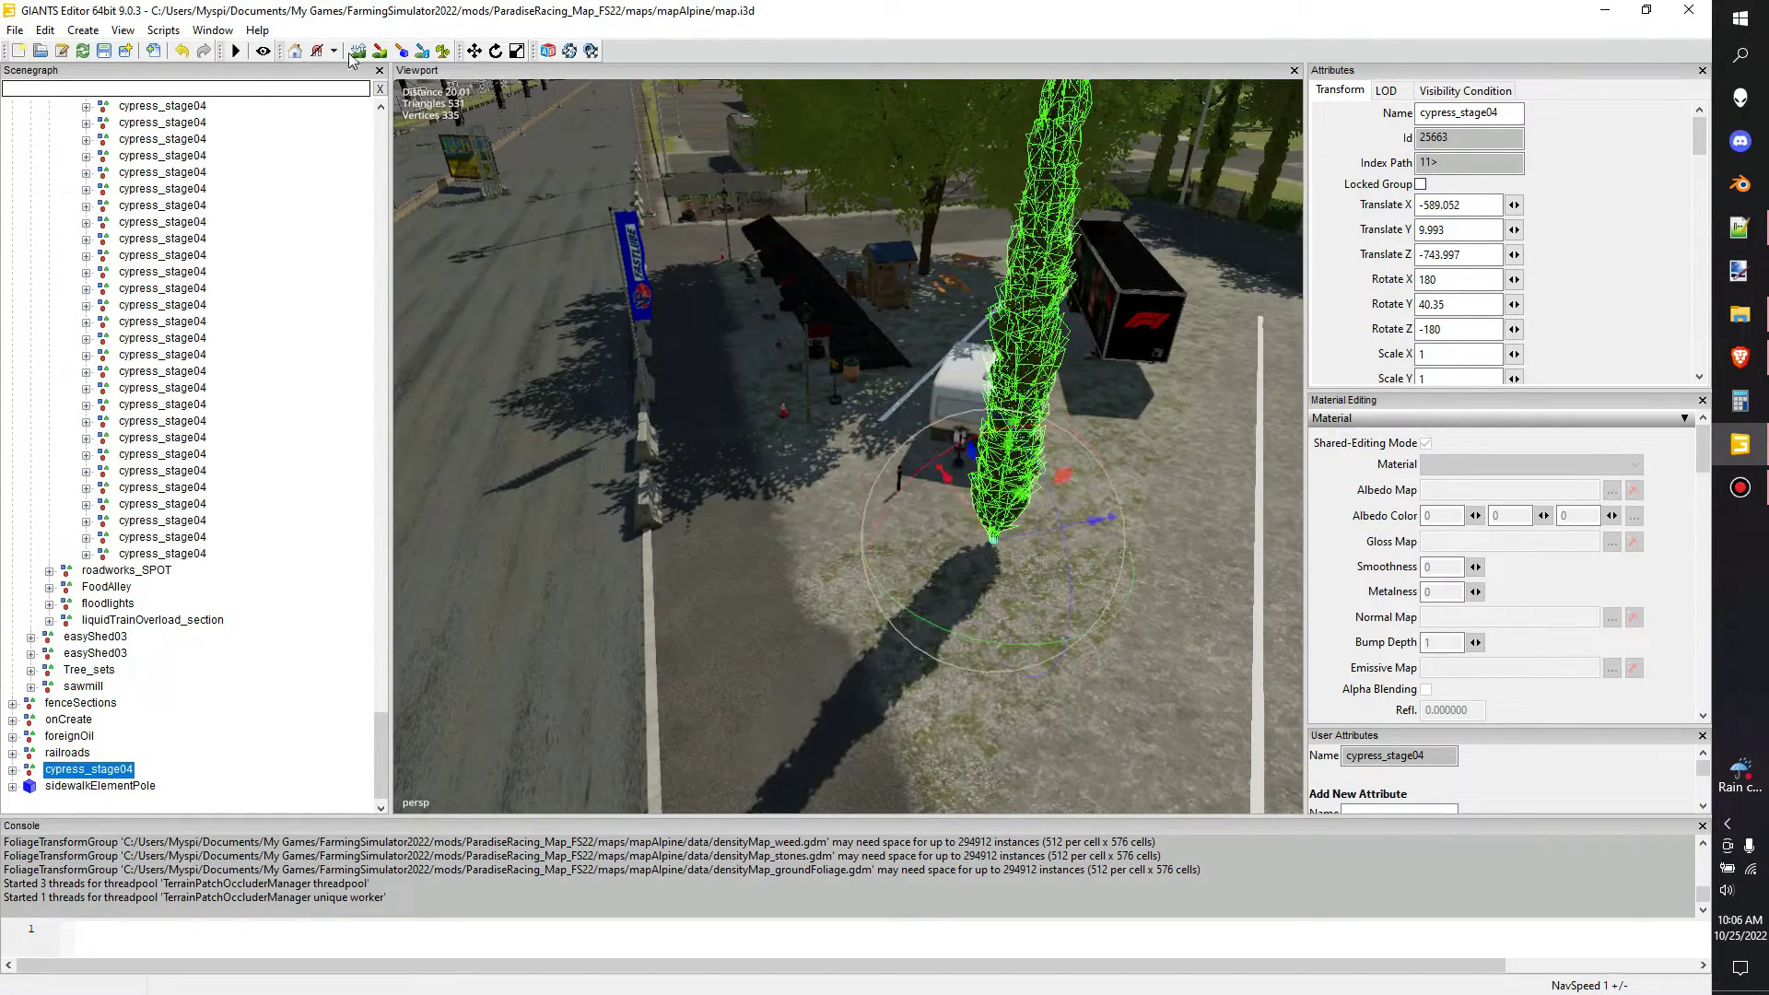
- Switch to local mode and move and rotate the cypress along its own axes to about X -591.093, Z -748.635
{"action": "left_click", "coordinate": [297, 55]}
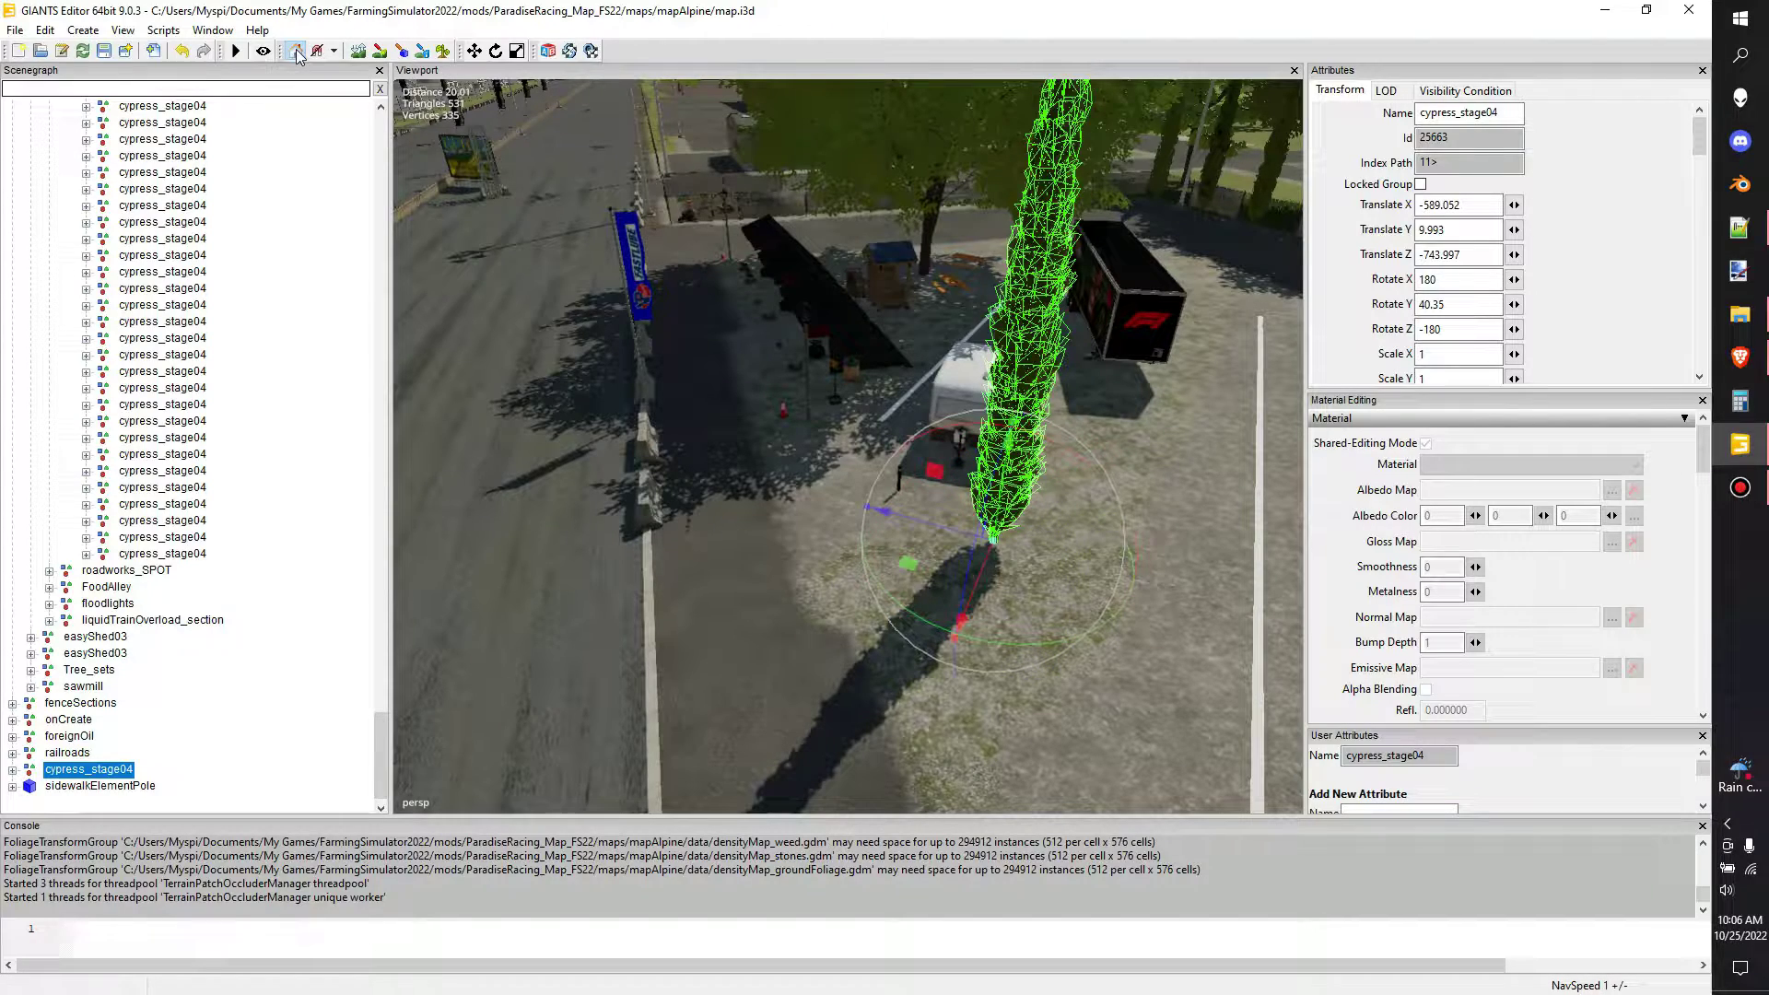
{"action": "left_click_drag", "start_coordinate": [984, 569], "coordinate": [611, 267]}
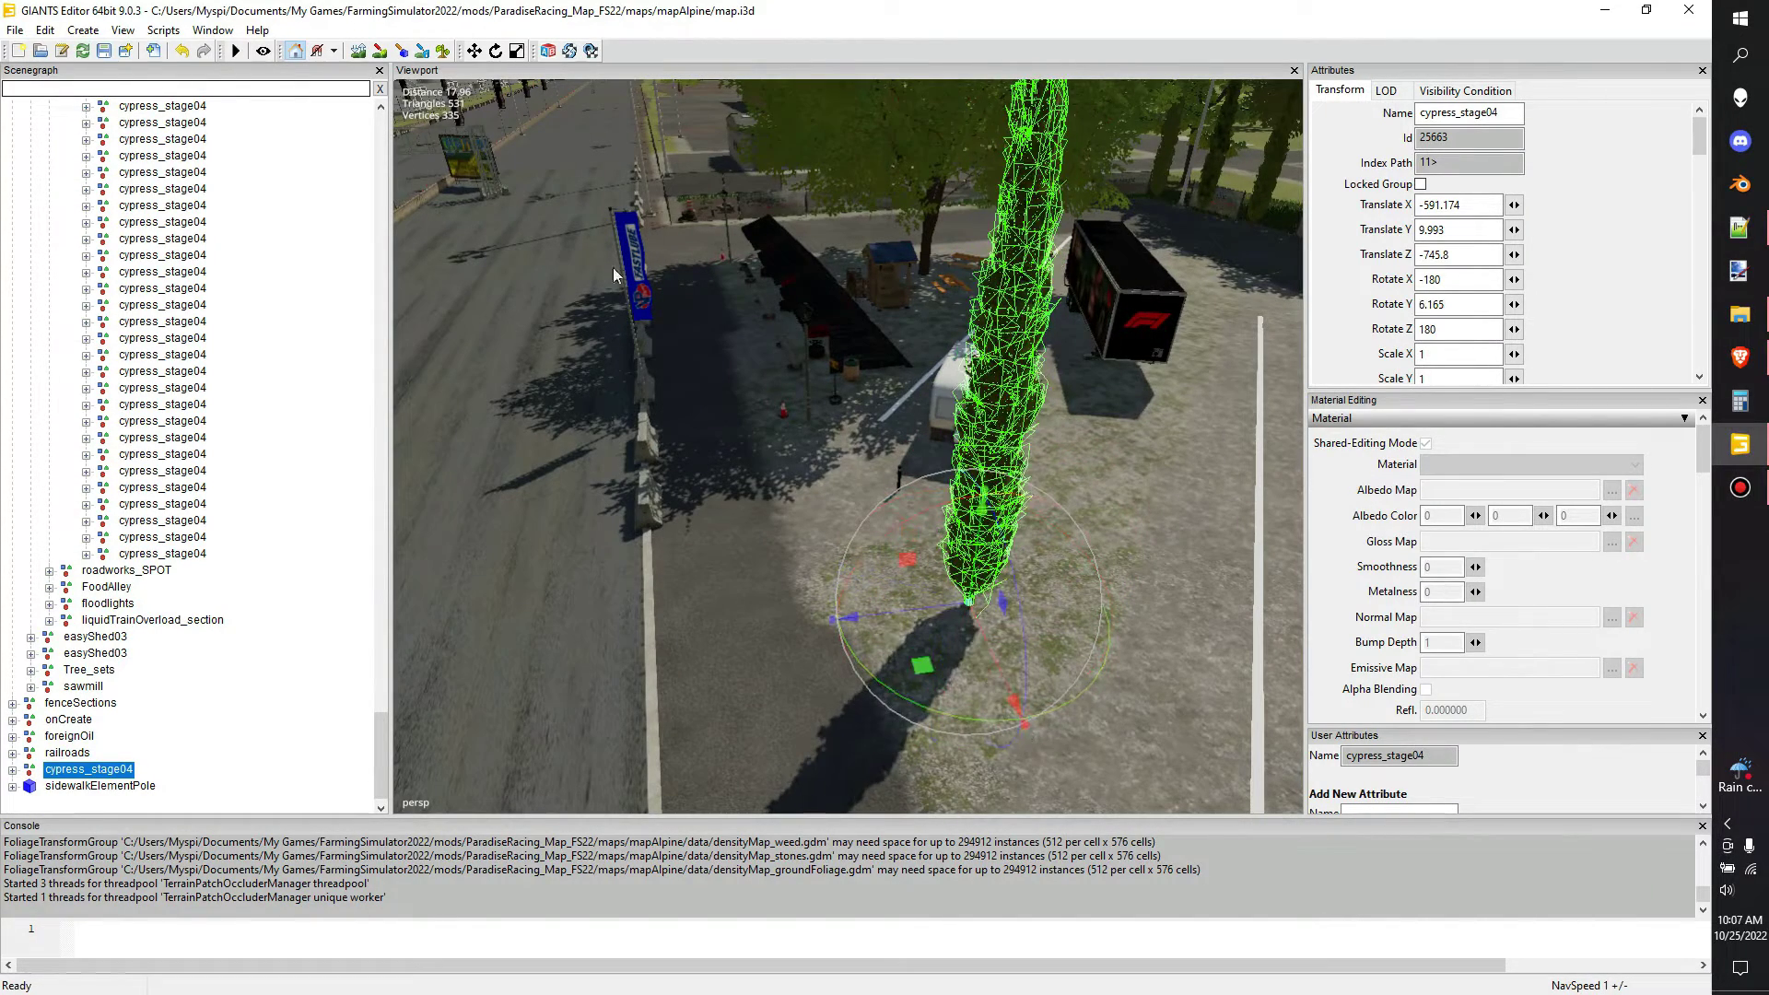
{"action": "left_click_drag", "start_coordinate": [984, 602], "coordinate": [757, 662]}
- Rotate the cypress to about 44.491 on Y and move it in world mode to about X -590.528, Z -750.284
{"action": "left_click", "coordinate": [295, 51]}
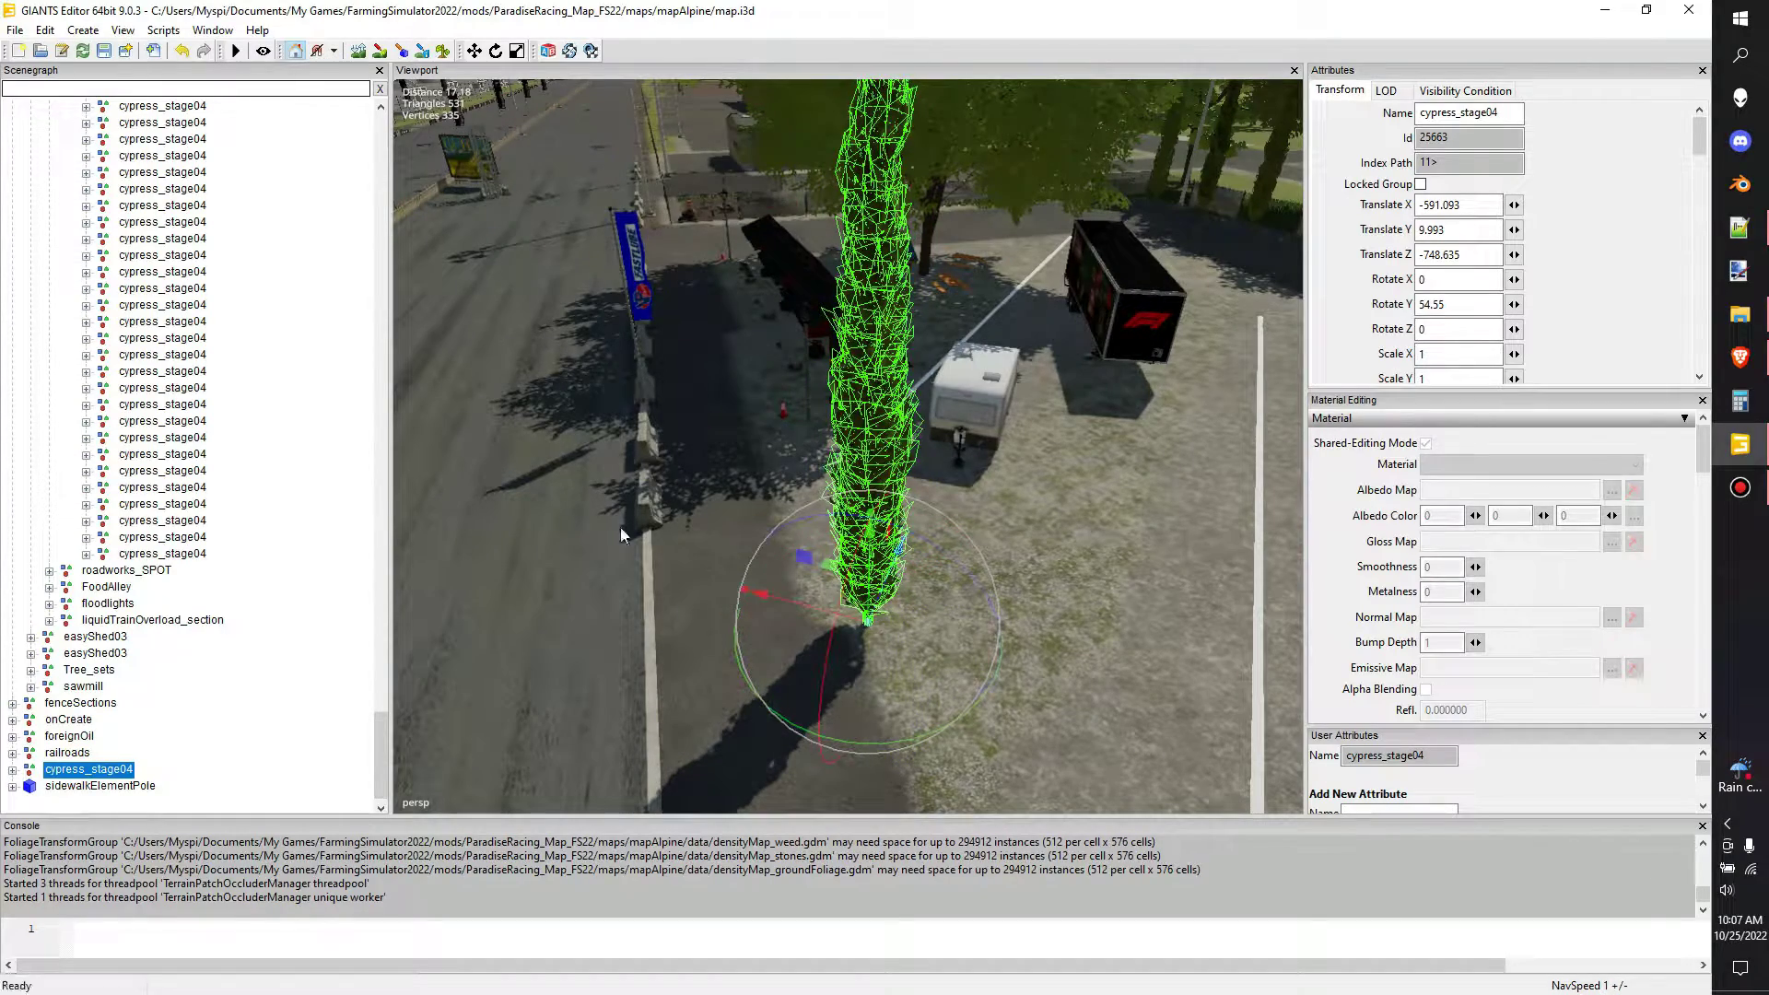
{"action": "left_click_drag", "start_coordinate": [837, 748], "coordinate": [1038, 667]}
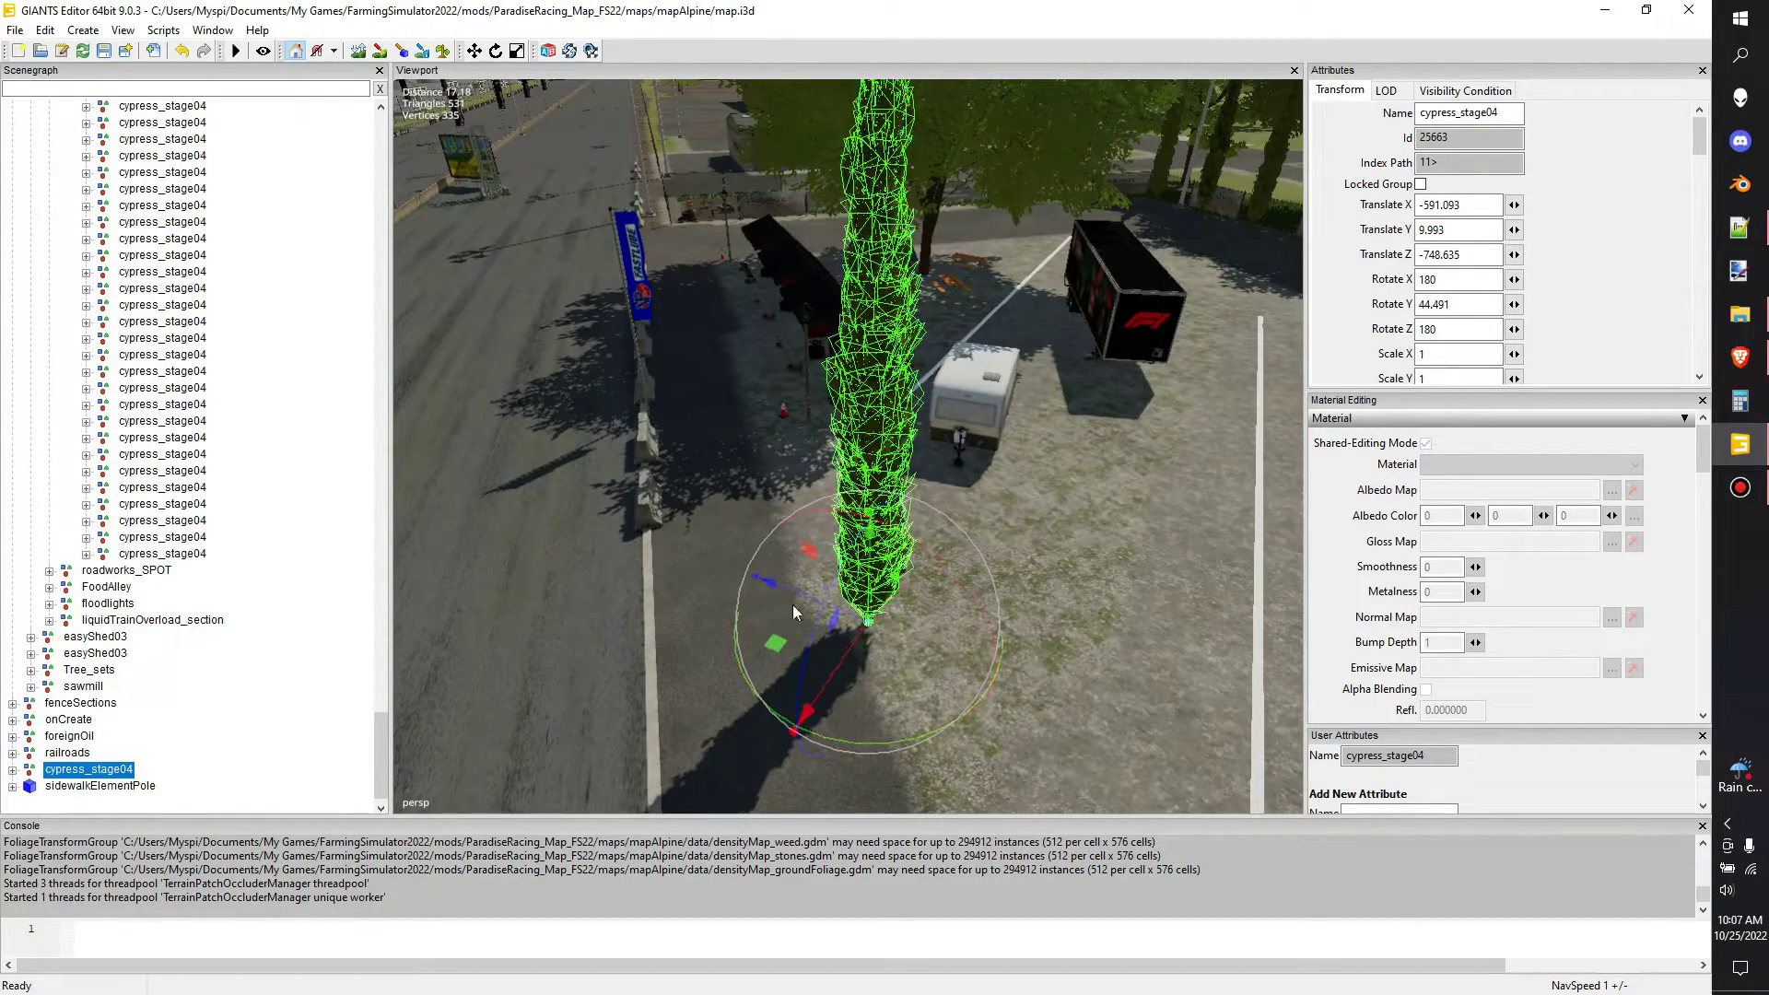
{"action": "left_click_drag", "start_coordinate": [809, 594], "coordinate": [761, 647]}
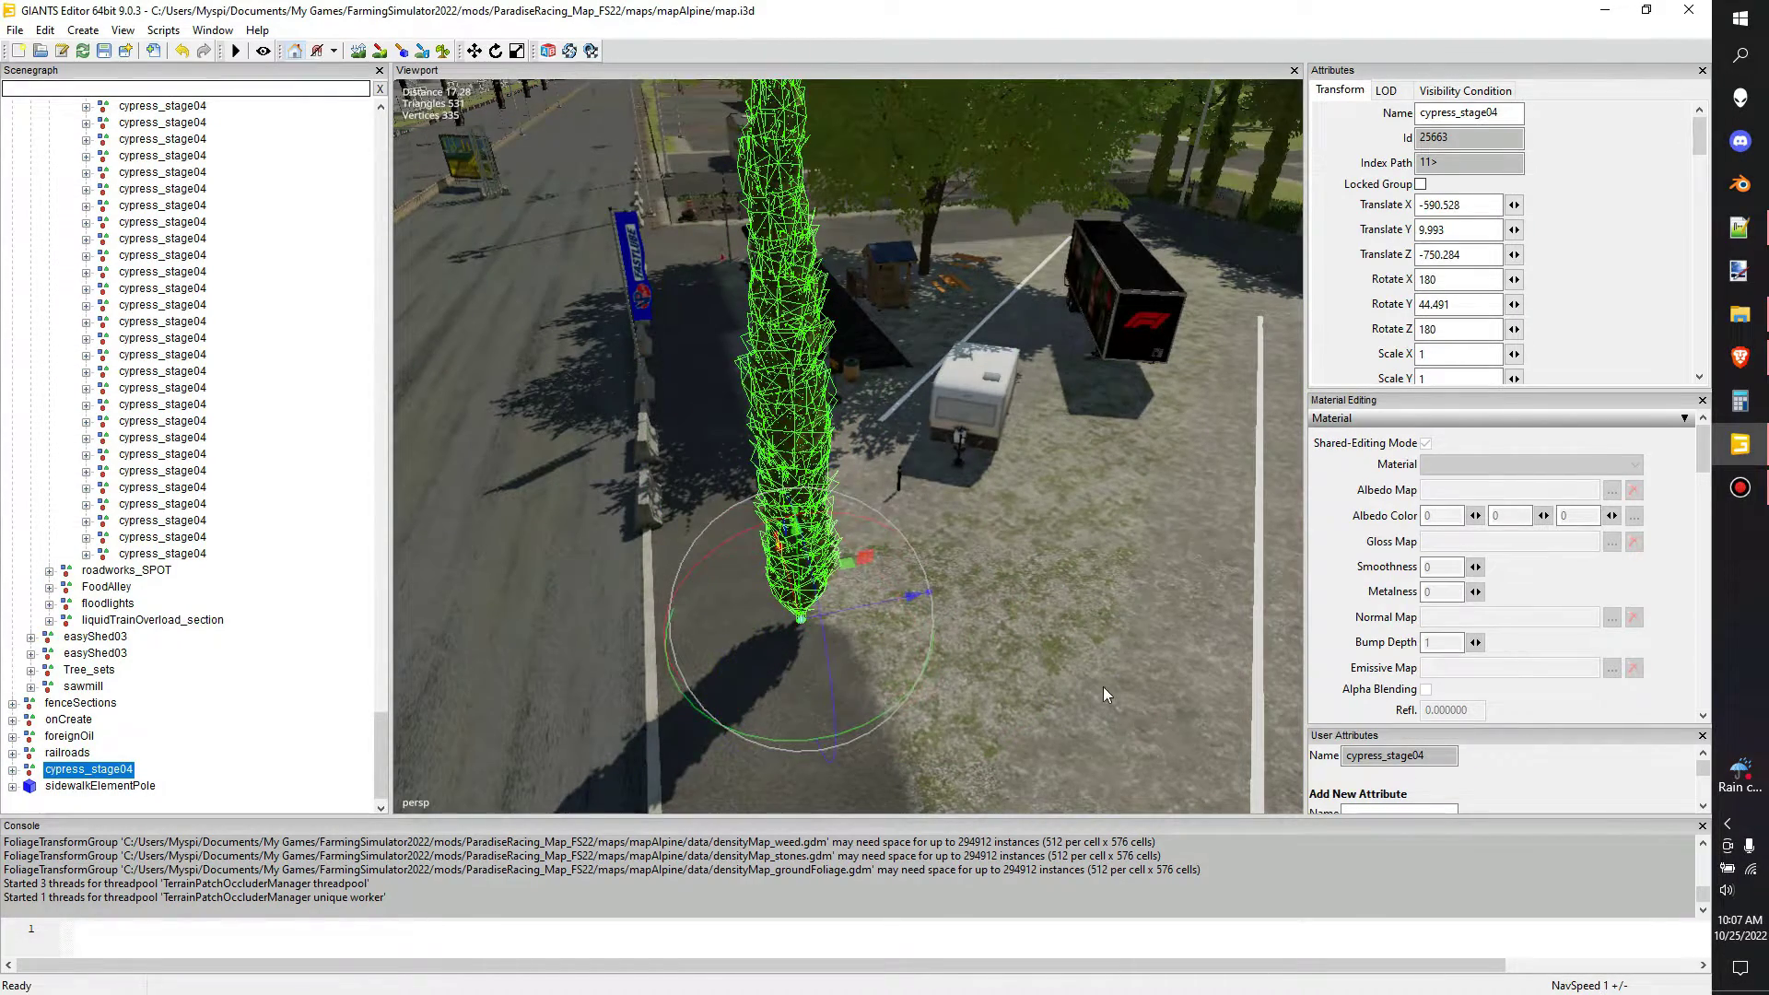
- Duplicate the cypress_stage04 tree and move the copy along the world X axis to about -594.759
{"action": "right_click_drag", "start_coordinate": [1103, 687], "coordinate": [1081, 597]}
{"action": "left_click_drag", "start_coordinate": [1082, 597], "coordinate": [1417, 547], "text": "alt"}
{"action": "right_click_drag", "start_coordinate": [1418, 550], "coordinate": [1069, 639]}
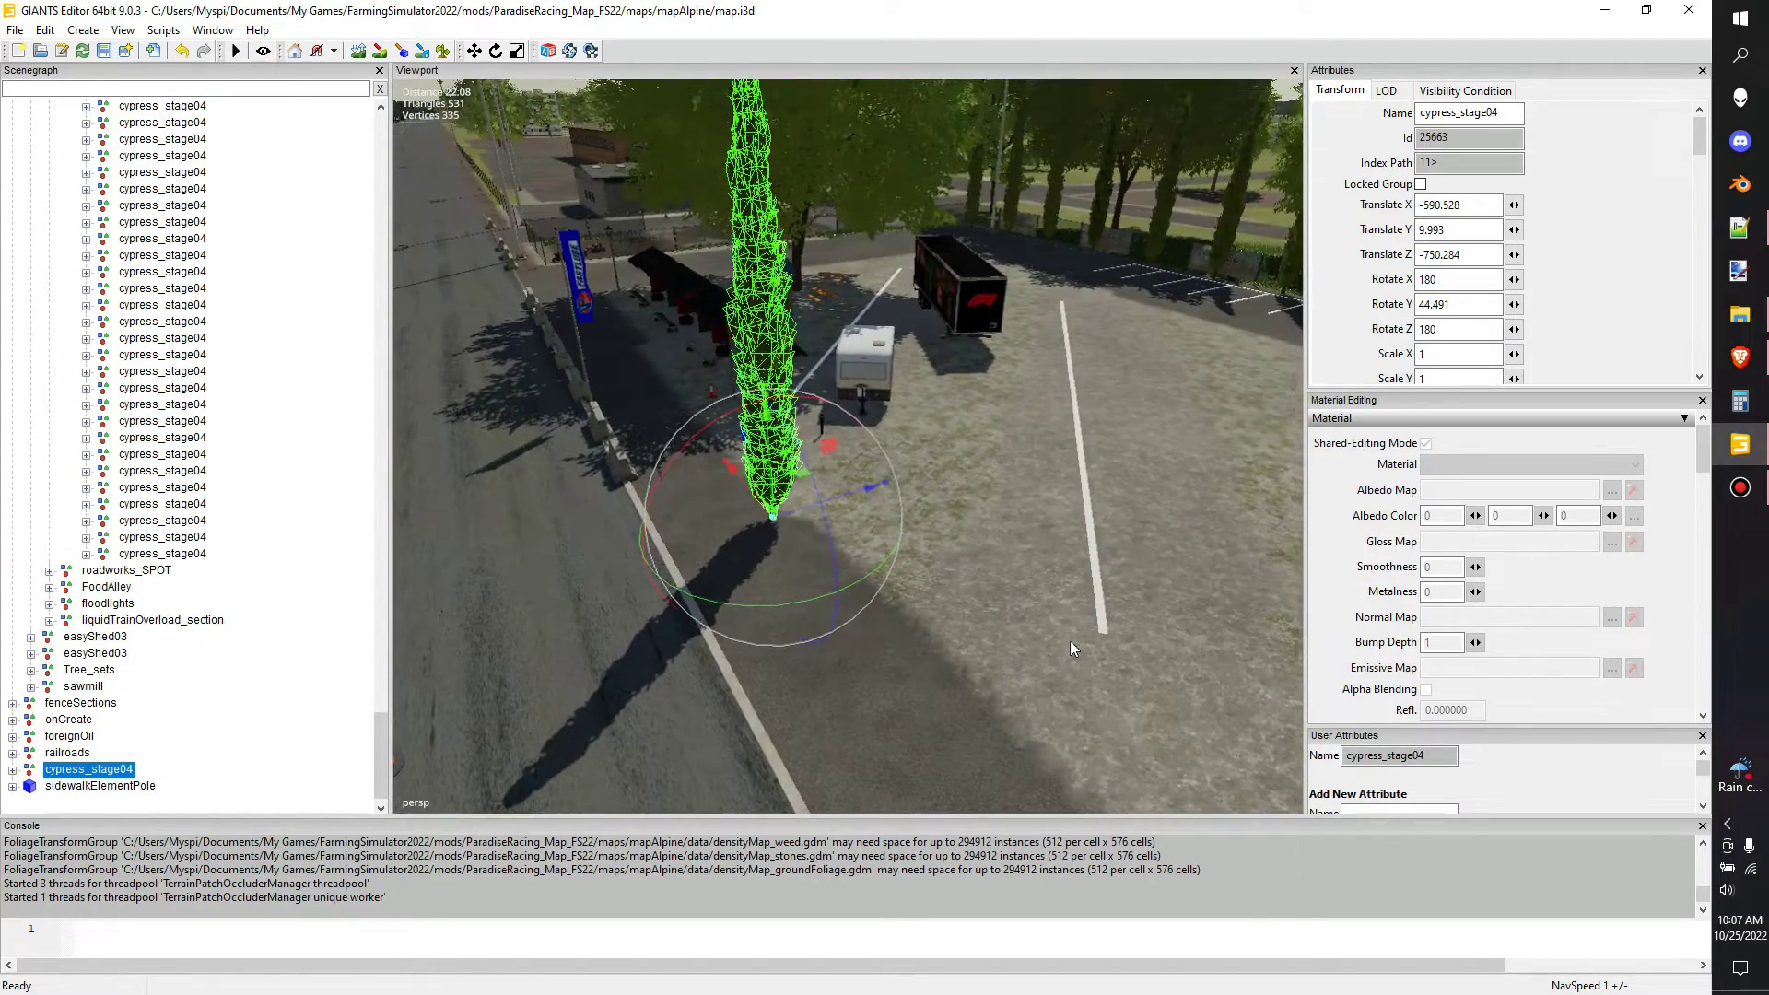
{"action": "right_click_drag", "start_coordinate": [816, 539], "coordinate": [678, 501]}
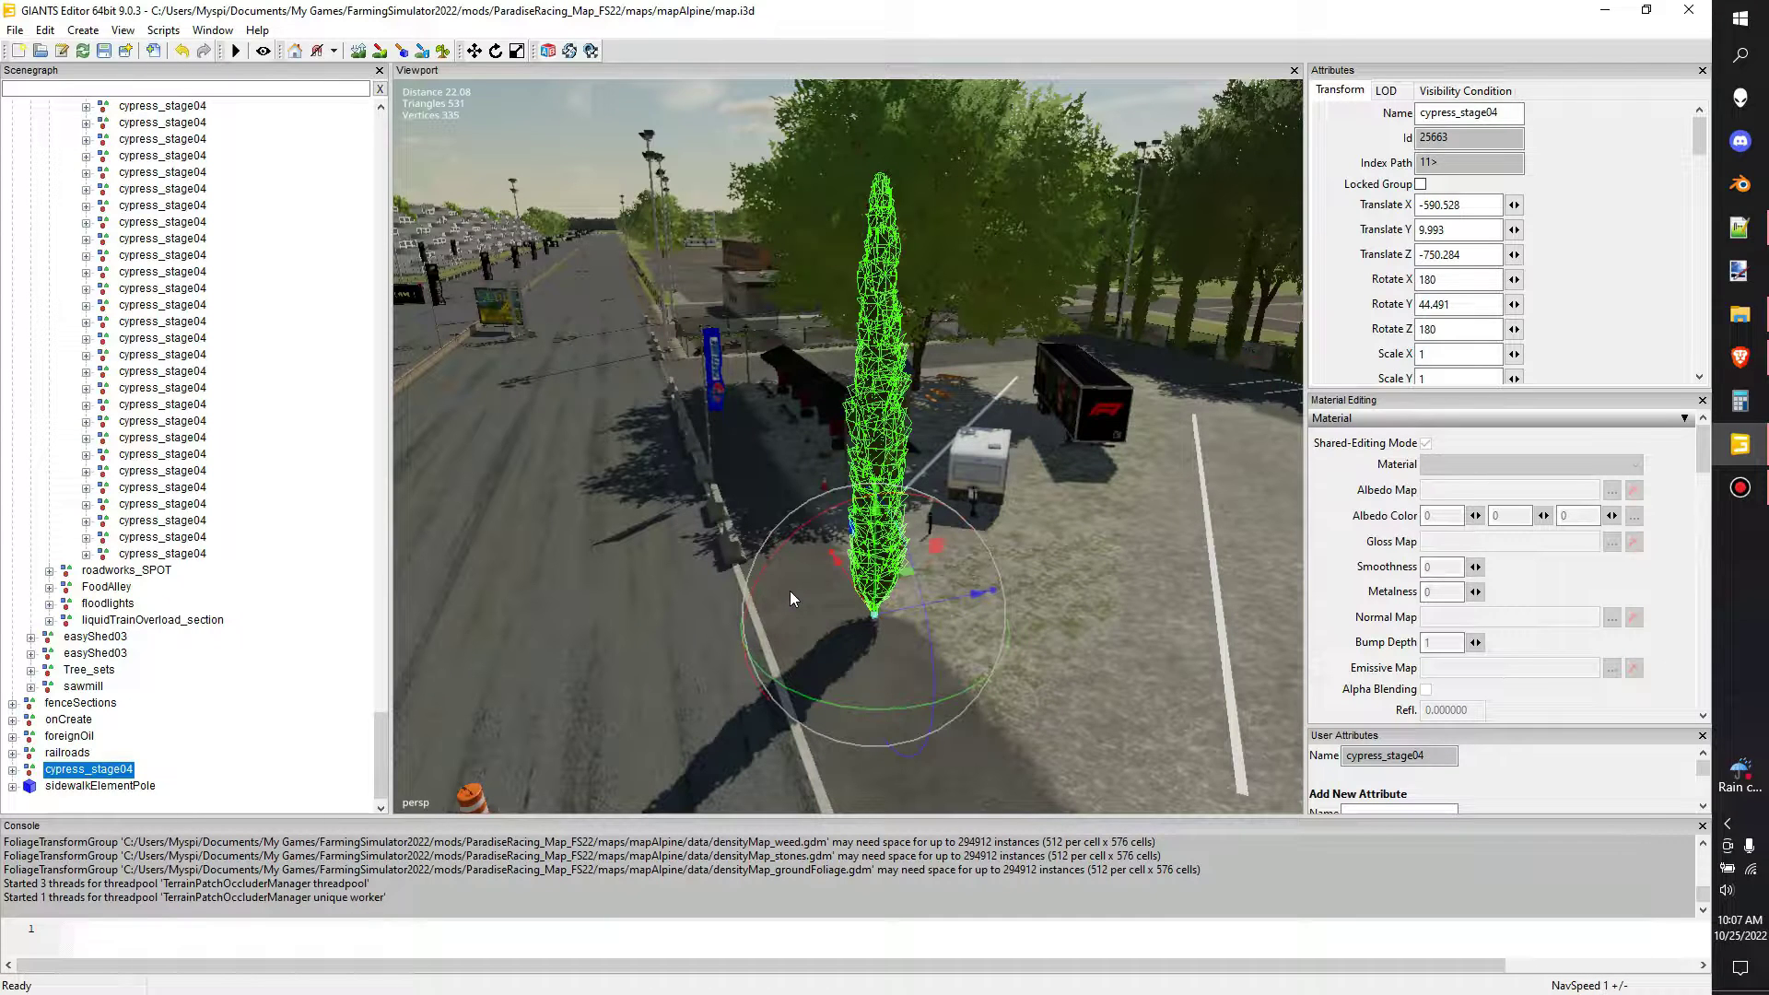
{"action": "key", "text": "ctrl+d"}
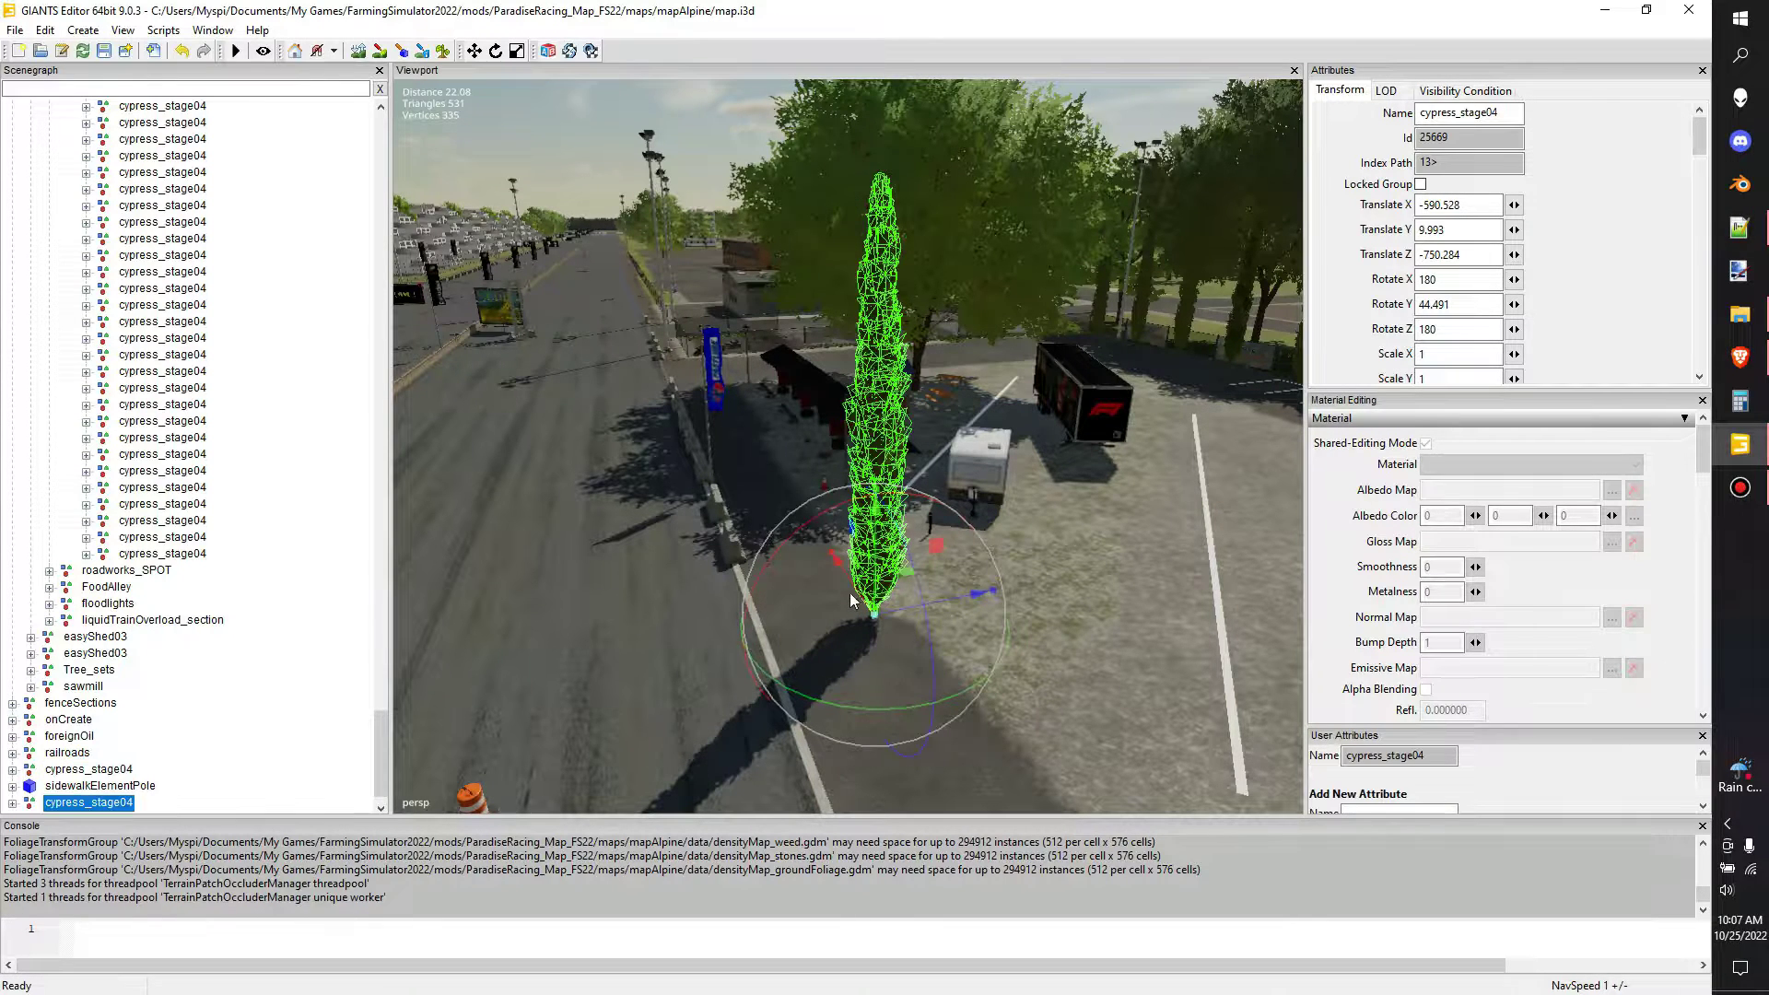
{"action": "left_click_drag", "start_coordinate": [856, 589], "coordinate": [953, 698]}
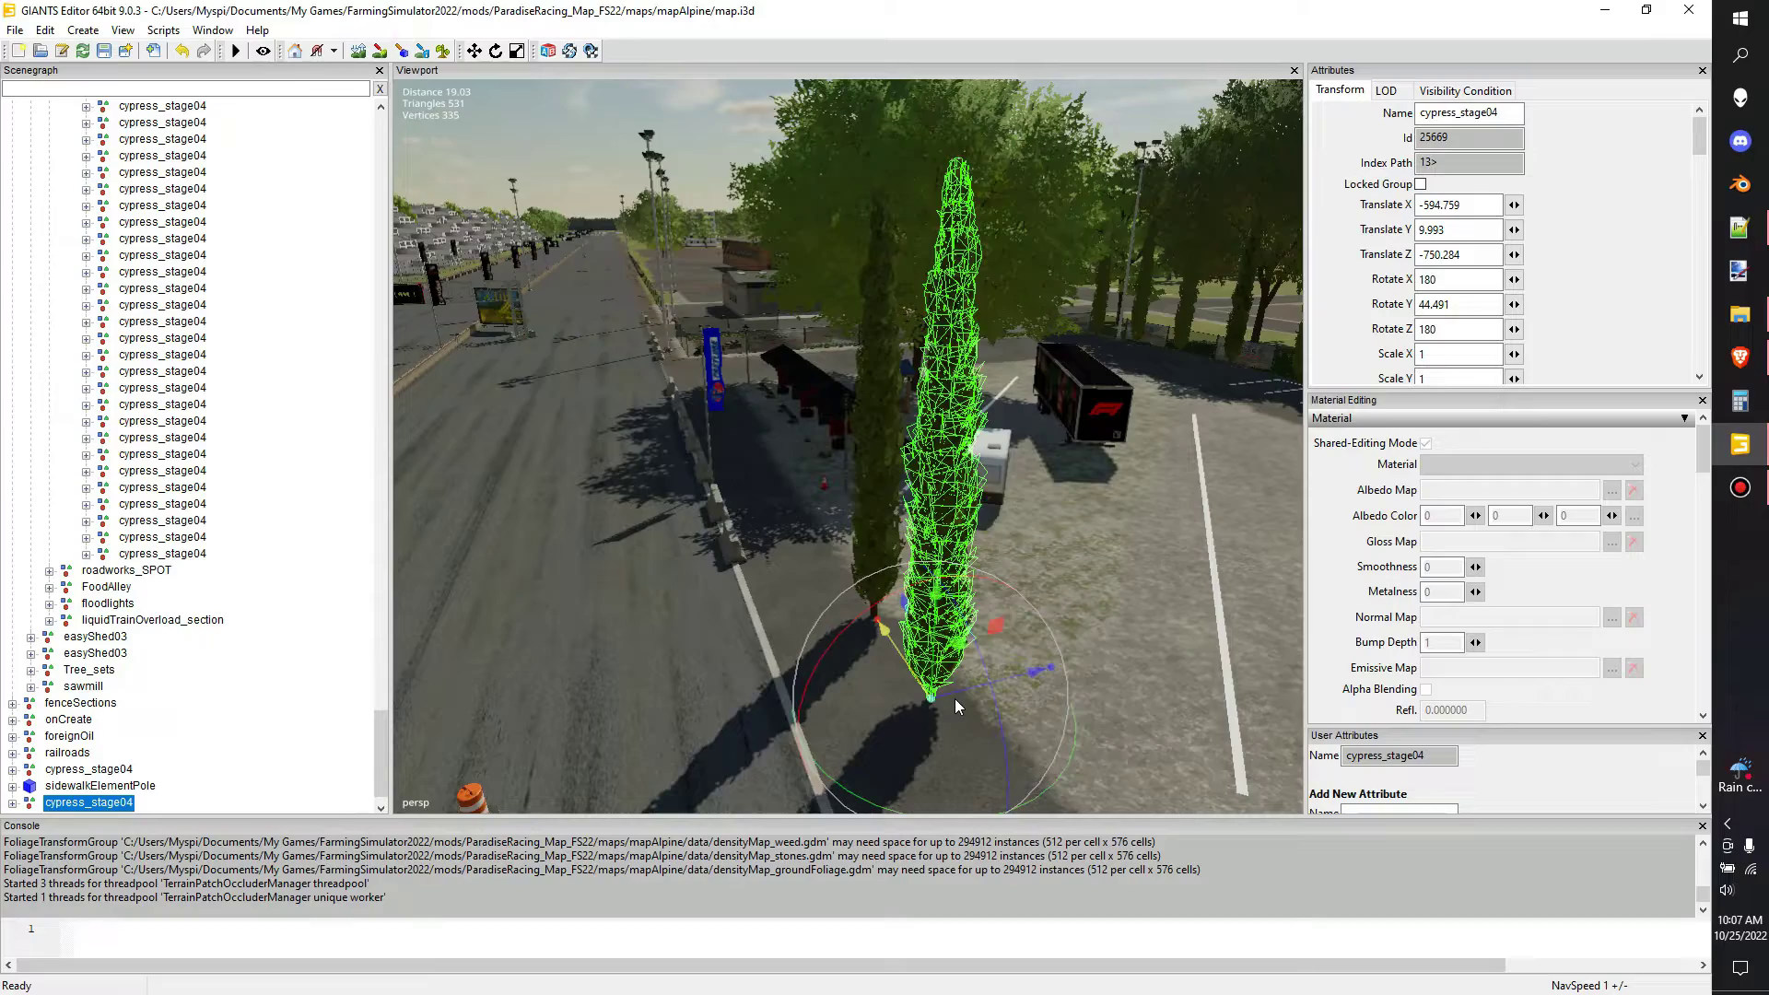
{"action": "right_click_drag", "start_coordinate": [953, 699], "coordinate": [991, 604]}
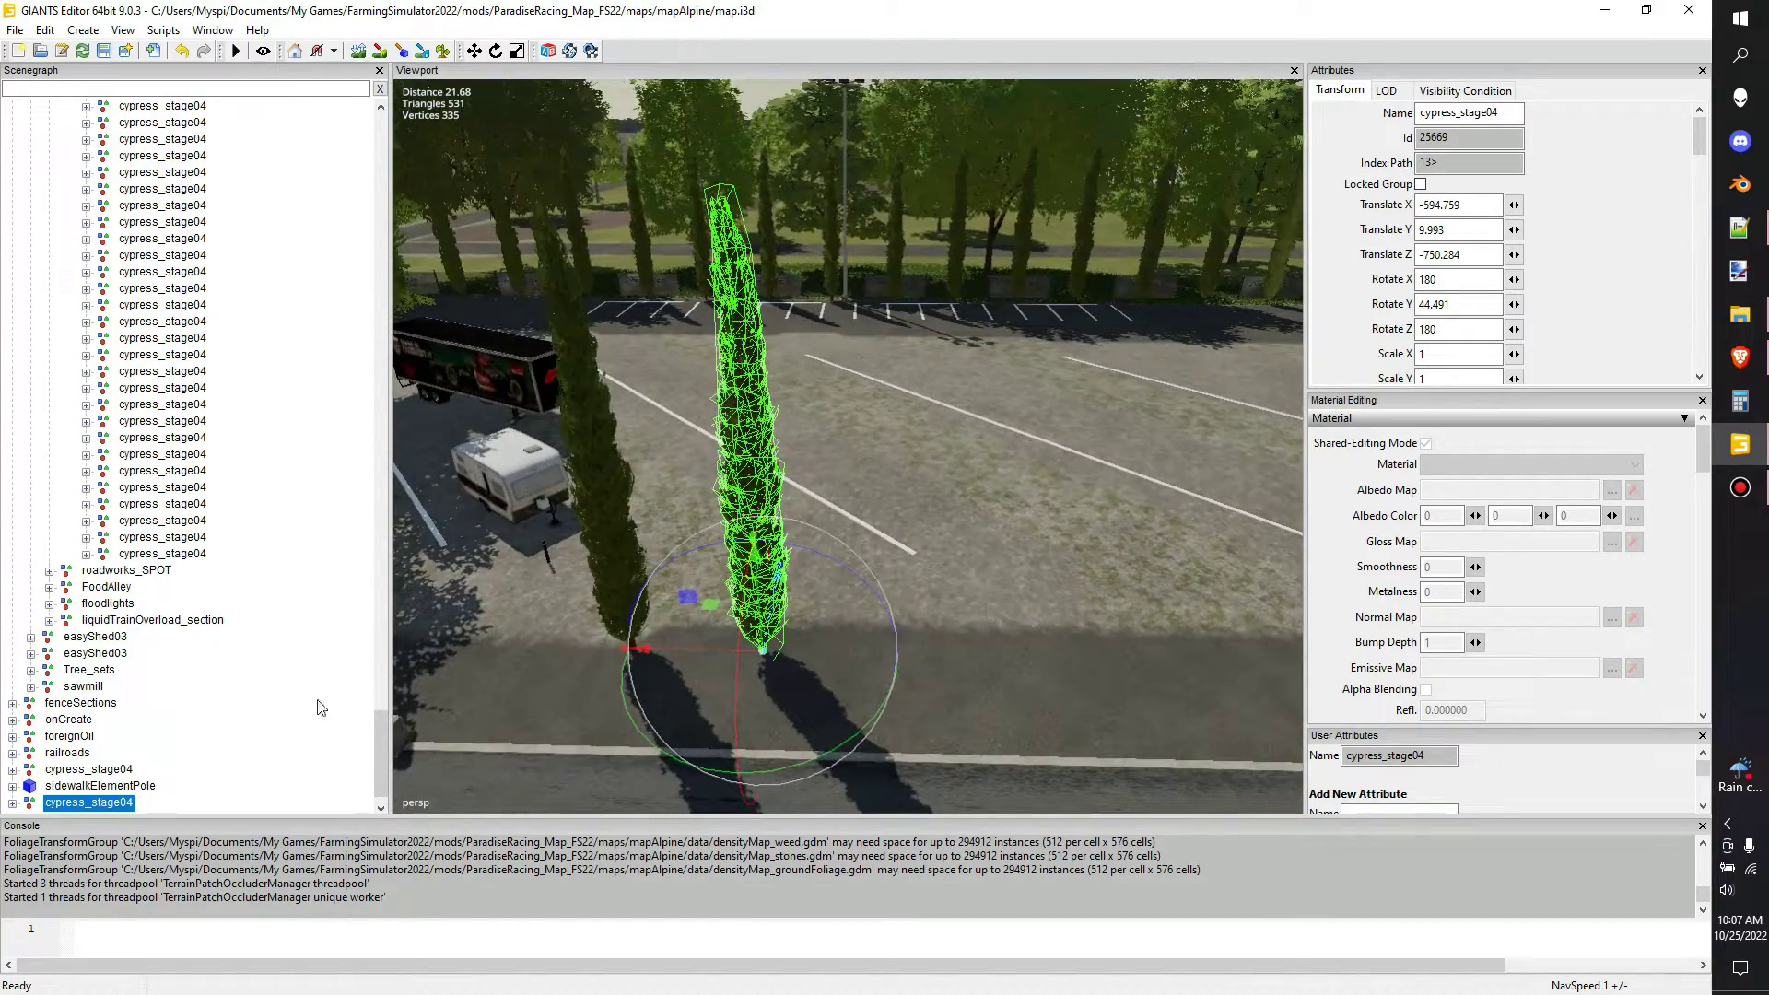
- Select the two top-level cypress_stage04 trees and move them together along the world X axis to about -591.106
{"action": "left_click", "coordinate": [109, 772]}
{"action": "left_click", "coordinate": [113, 803], "text": "ctrl"}
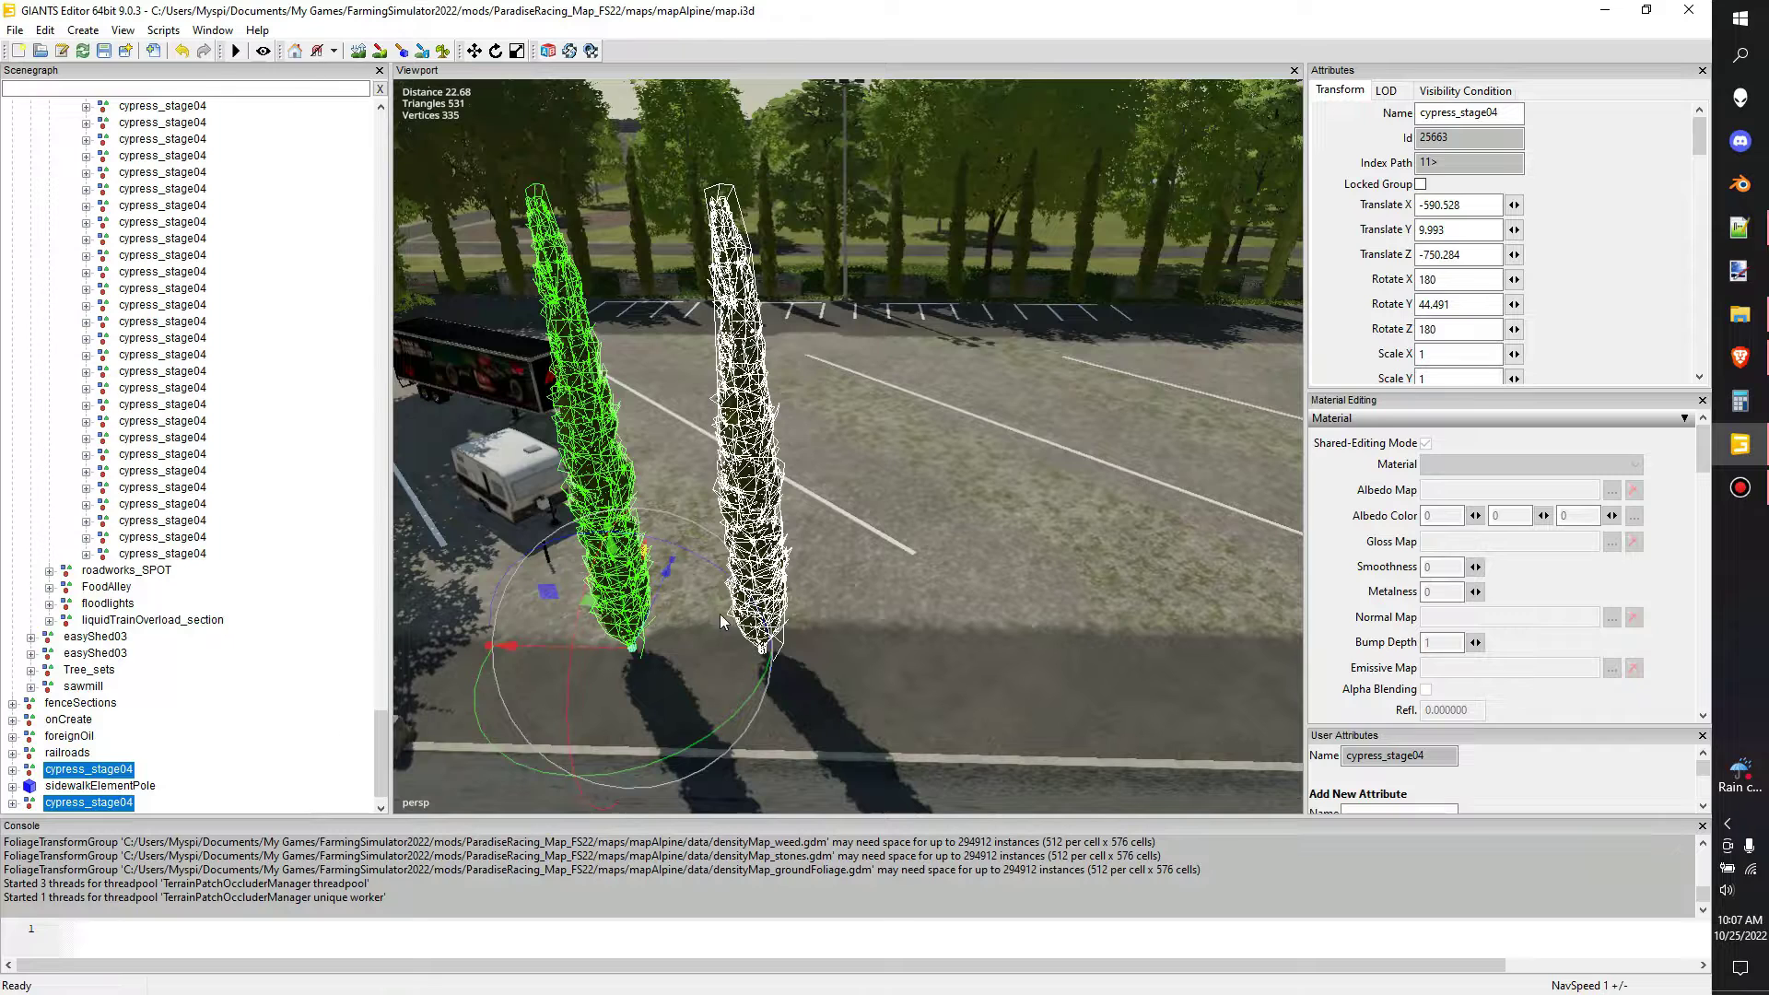
{"action": "right_click_drag", "start_coordinate": [720, 614], "coordinate": [715, 566]}
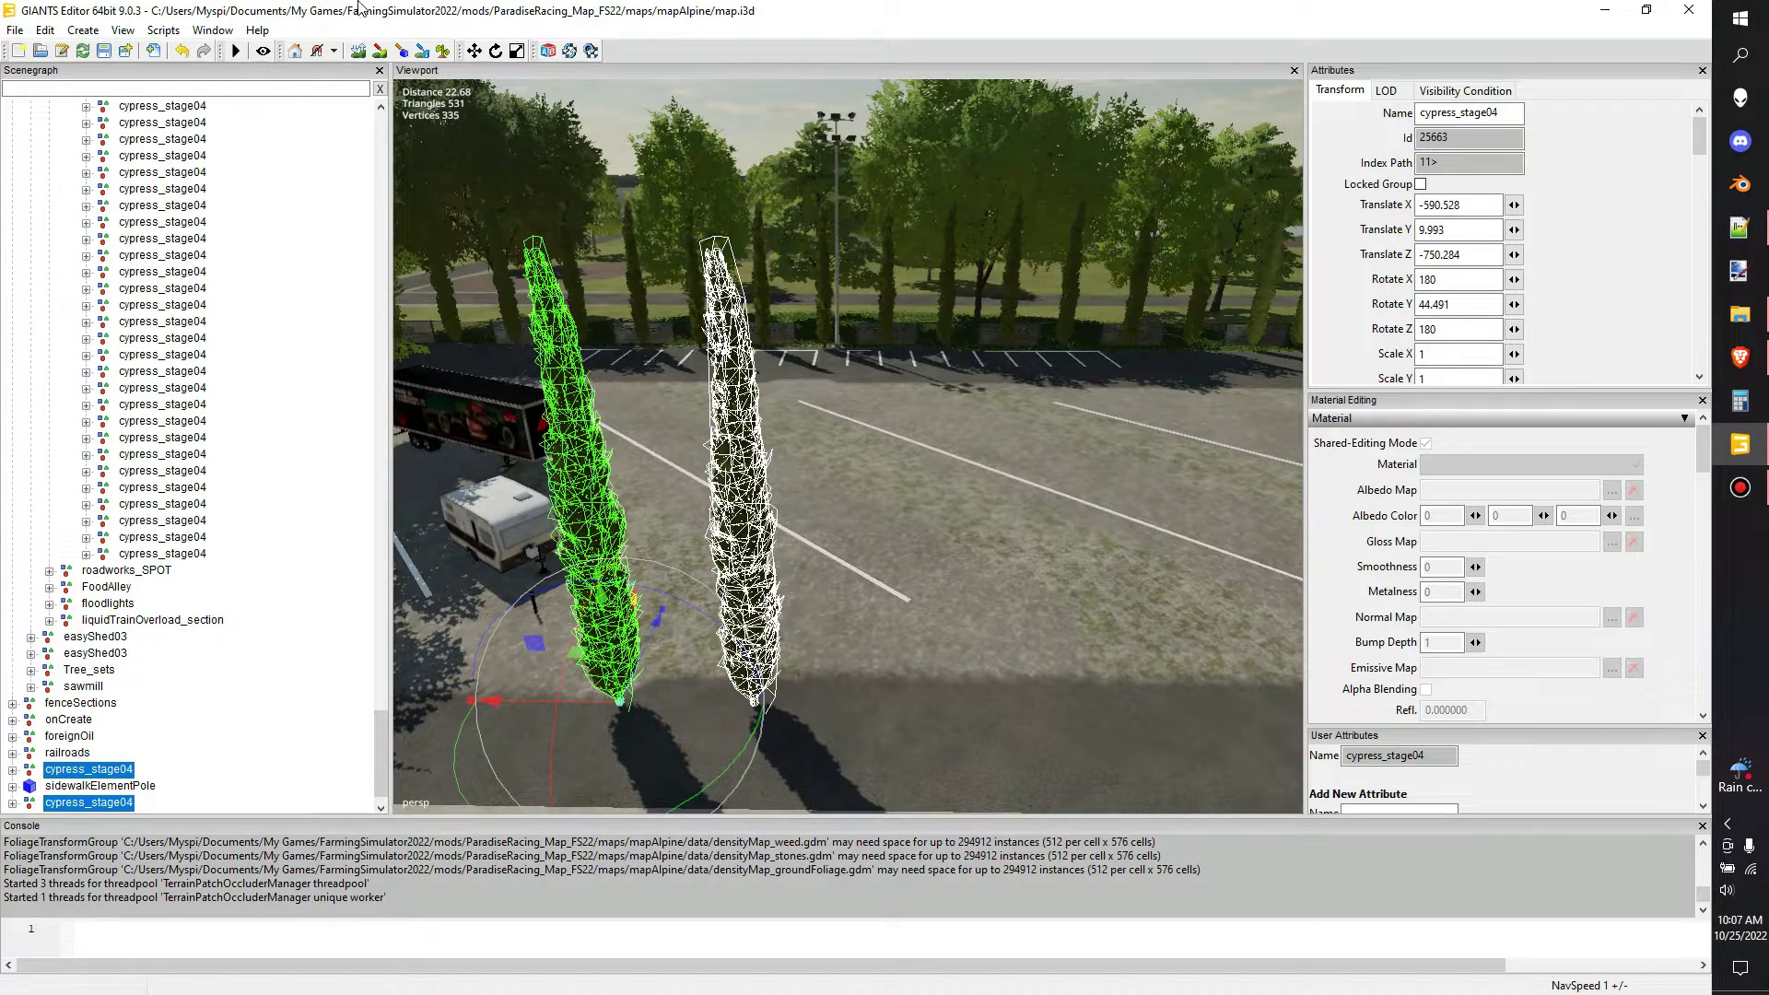
{"action": "left_click", "coordinate": [296, 55]}
{"action": "mouse_move", "coordinate": [525, 698]}
{"action": "left_mouse_down"}
{"action": "mouse_move", "coordinate": [815, 713]}
{"action": "mouse_move", "coordinate": [544, 706]}
{"action": "left_mouse_up"}
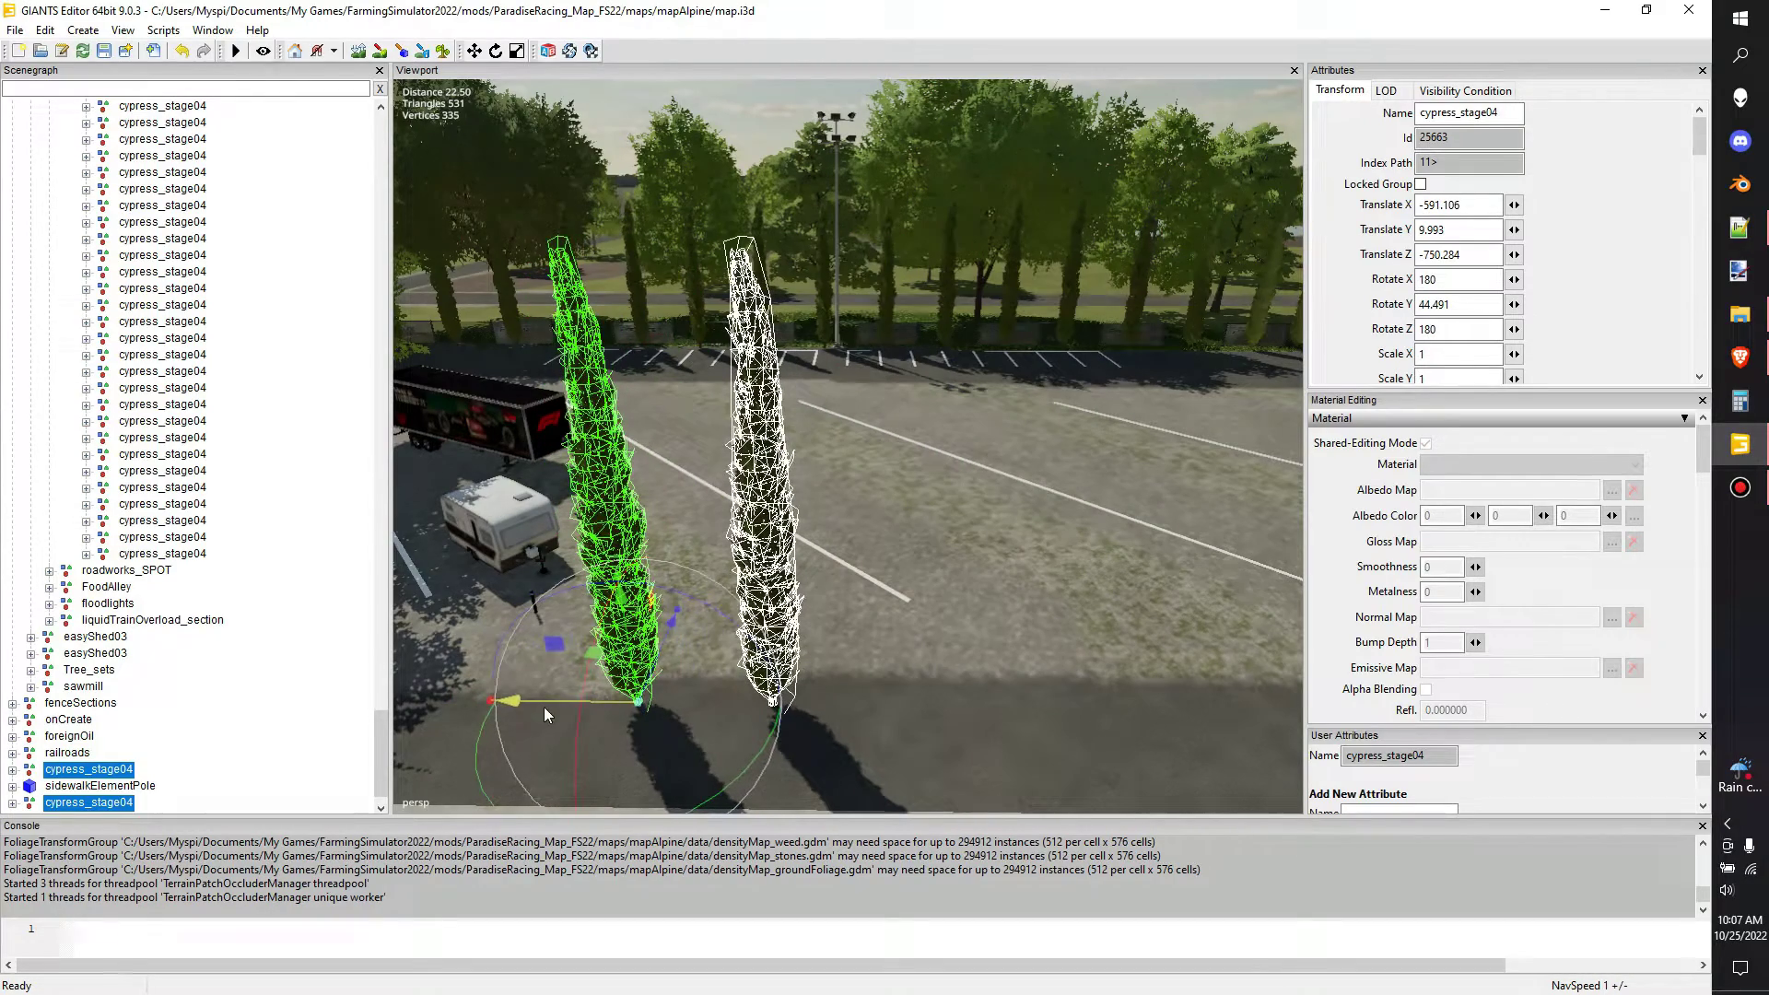
- Move both cypresses in local mode to about Z -749.739, and in world mode along X to about -592.146
{"action": "left_click", "coordinate": [296, 53]}
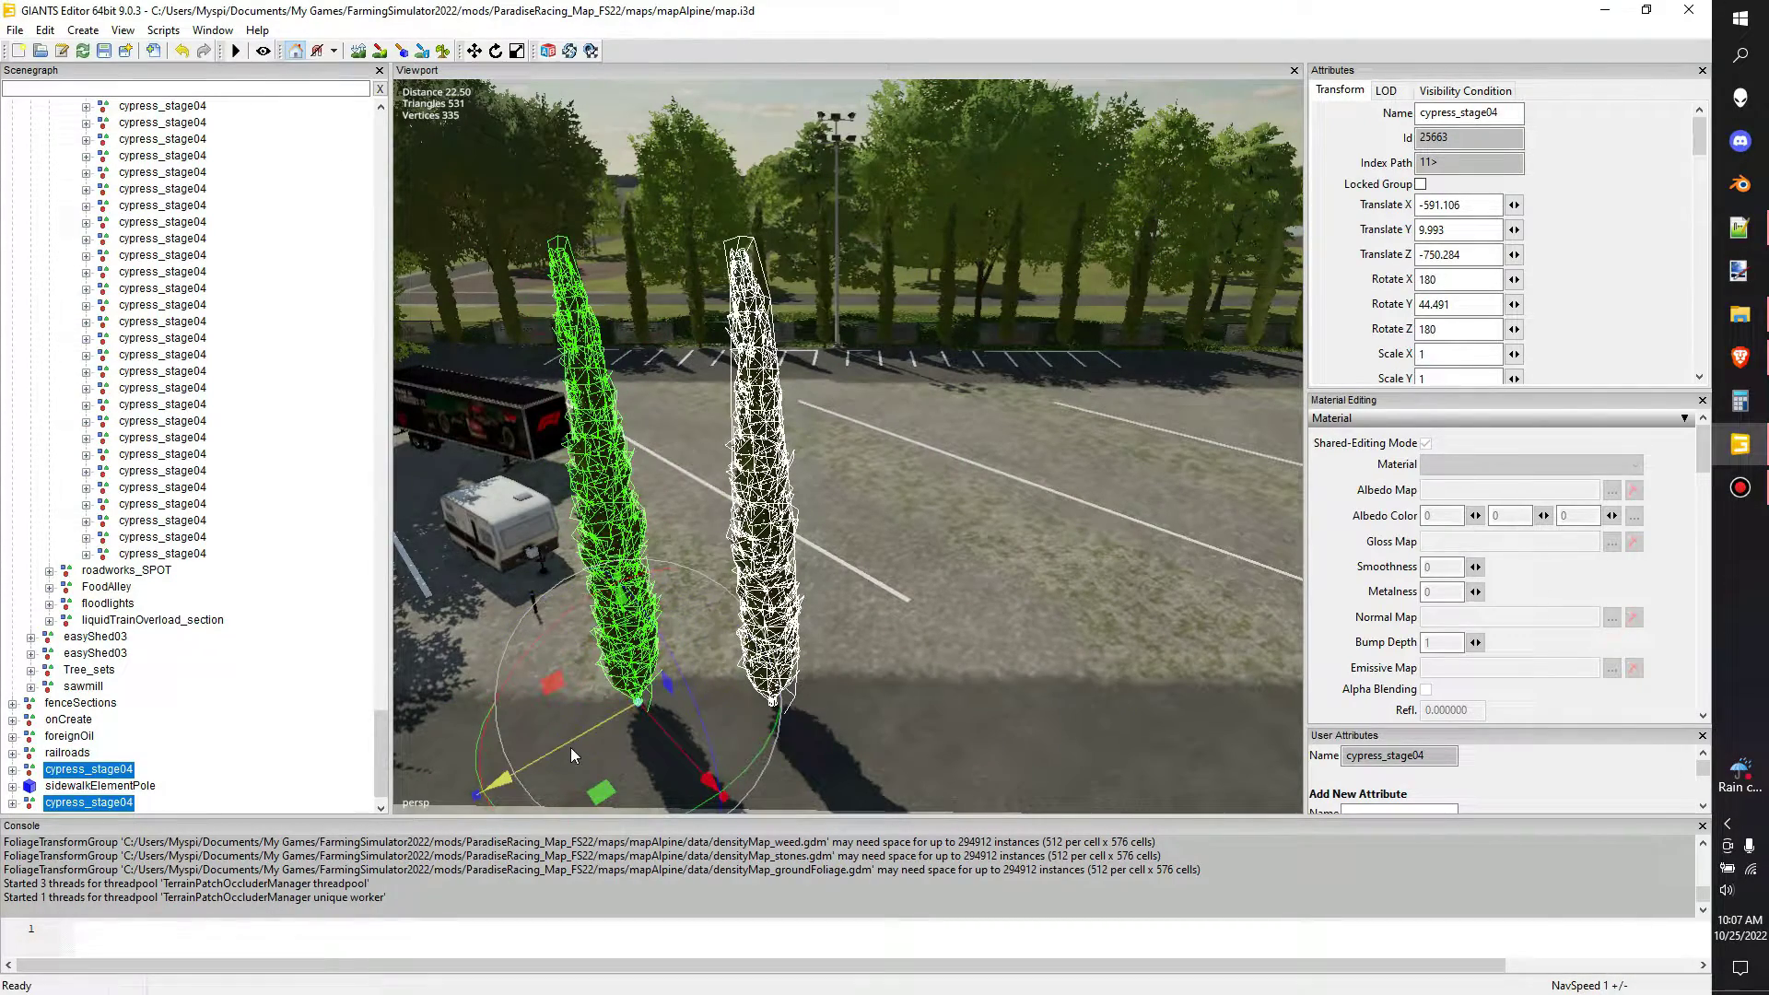
{"action": "left_click_drag", "start_coordinate": [571, 747], "coordinate": [573, 699]}
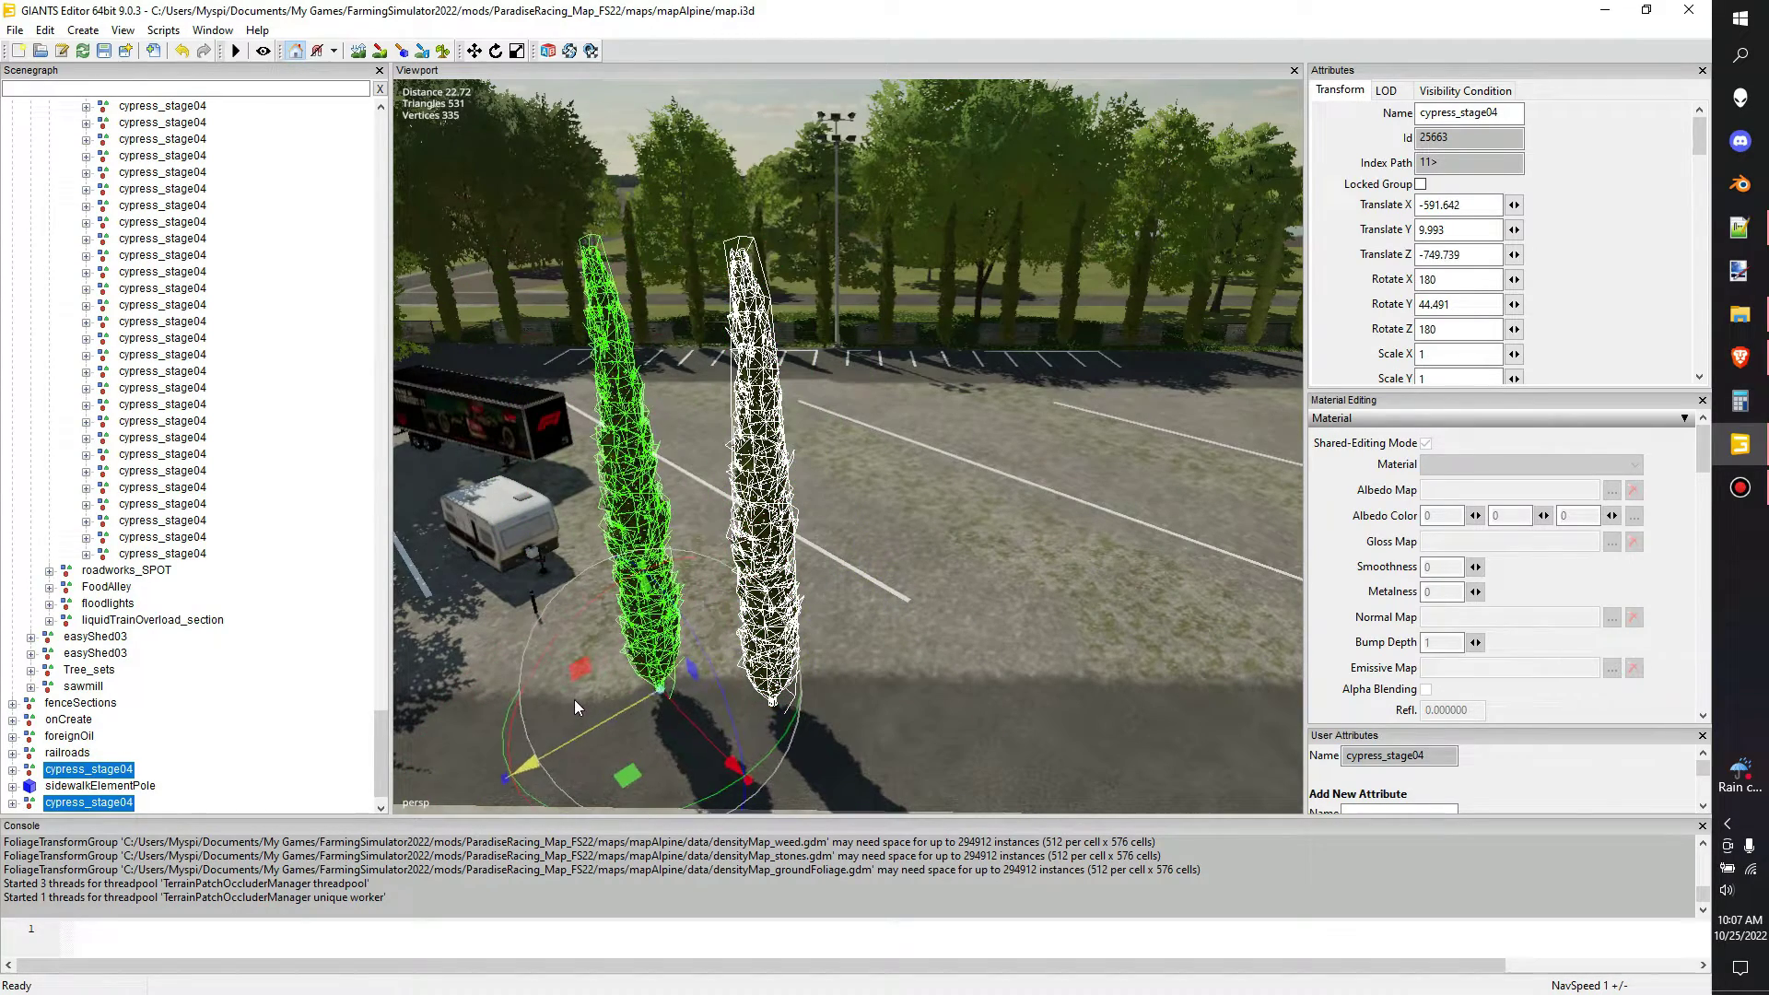
{"action": "left_click", "coordinate": [294, 52]}
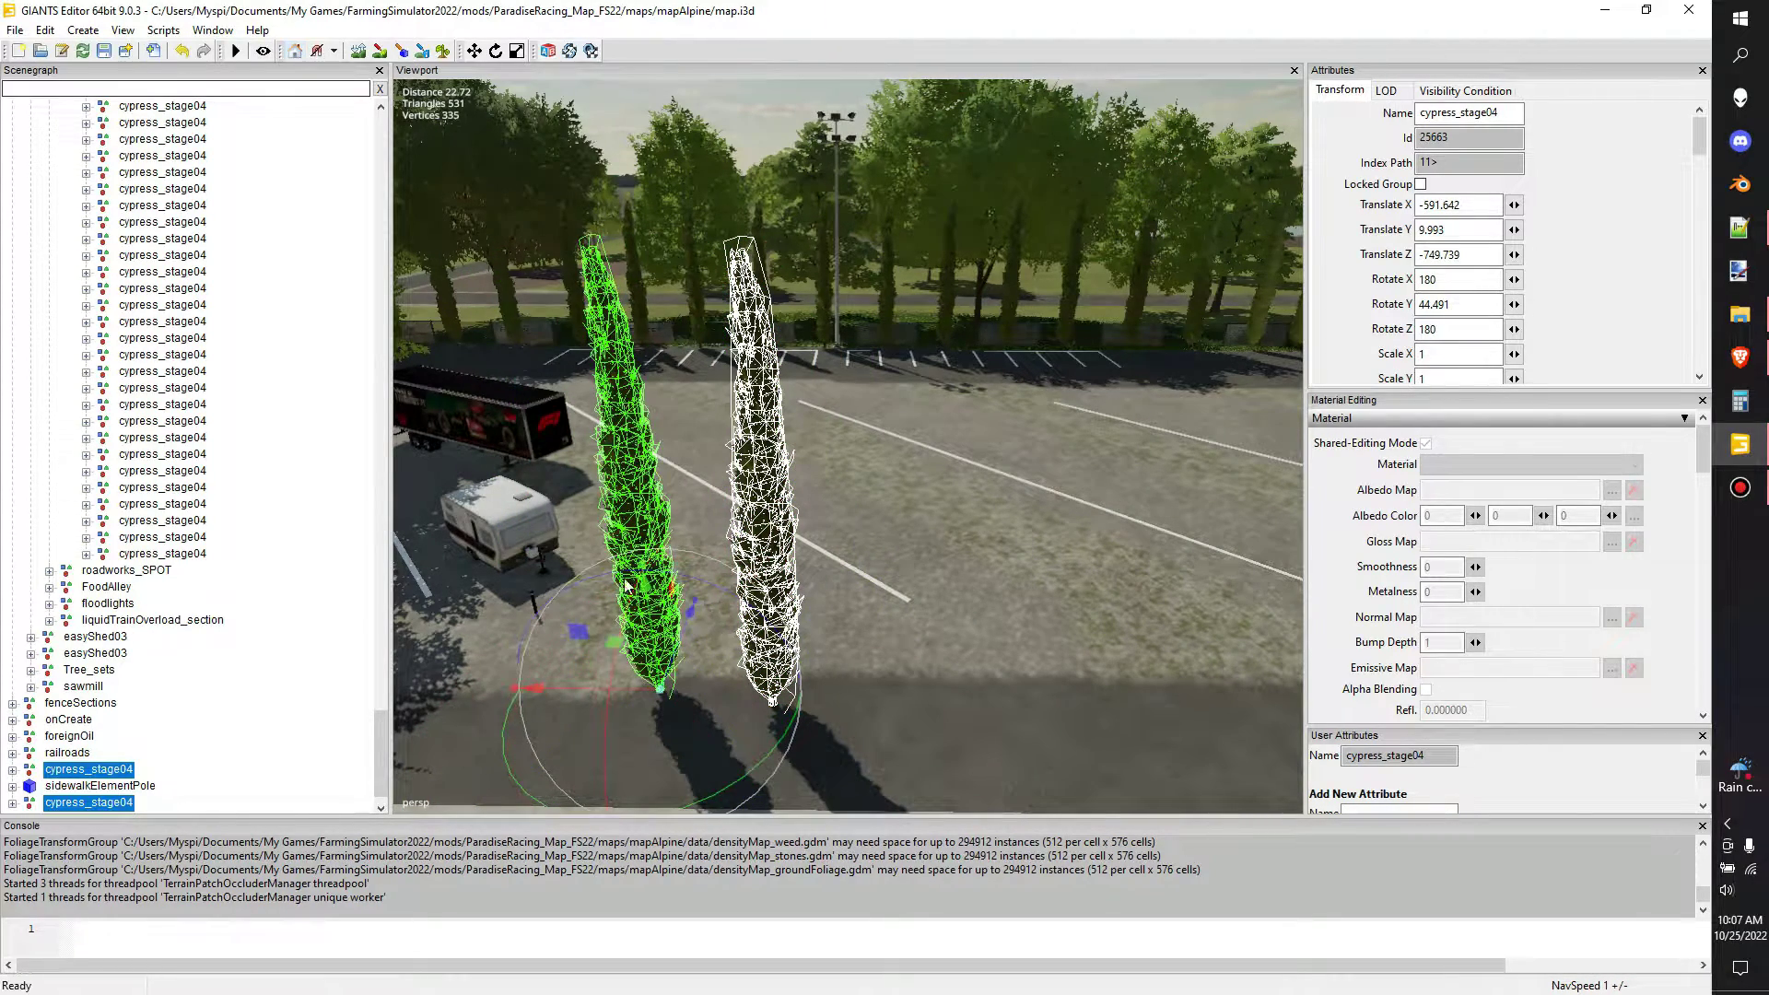
{"action": "mouse_move", "coordinate": [561, 688]}
{"action": "left_mouse_down"}
{"action": "mouse_move", "coordinate": [798, 706]}
{"action": "mouse_move", "coordinate": [576, 705]}
{"action": "left_mouse_up"}
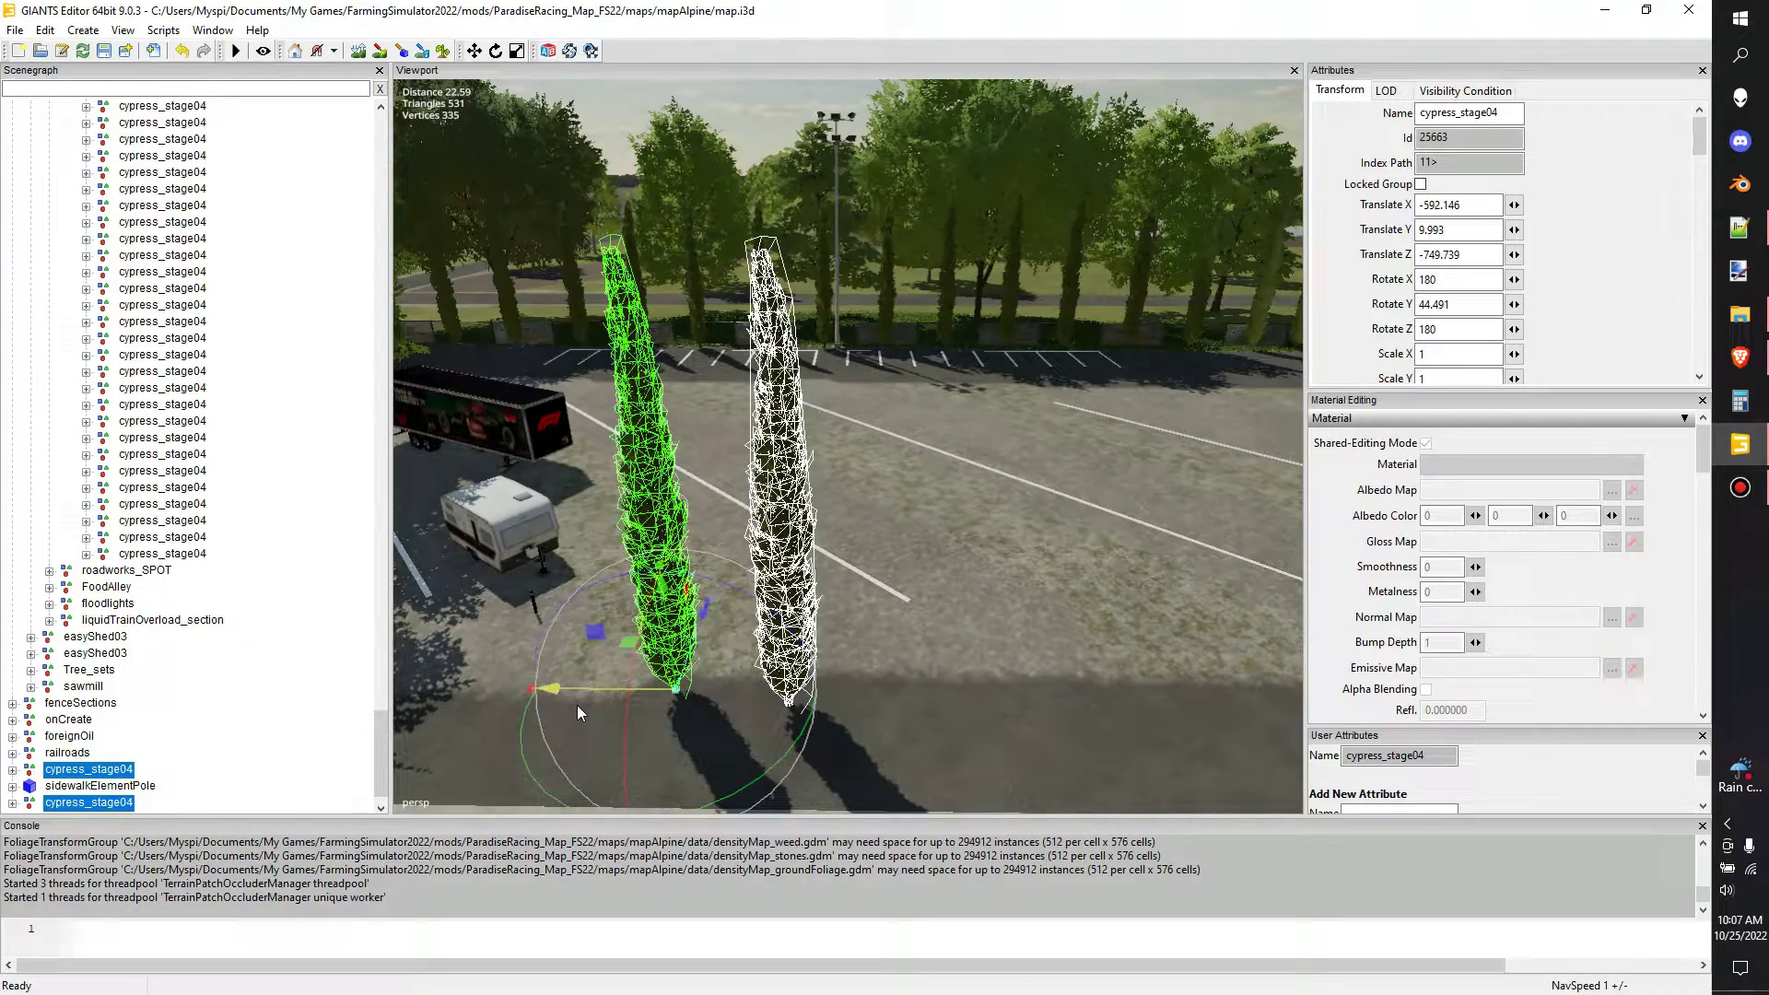
- Duplicate the two selected cypresses and move the copies along the world X axis to about -601.249
{"action": "right_click_drag", "start_coordinate": [715, 644], "coordinate": [613, 525]}
{"action": "right_click_drag", "start_coordinate": [793, 626], "coordinate": [848, 695]}
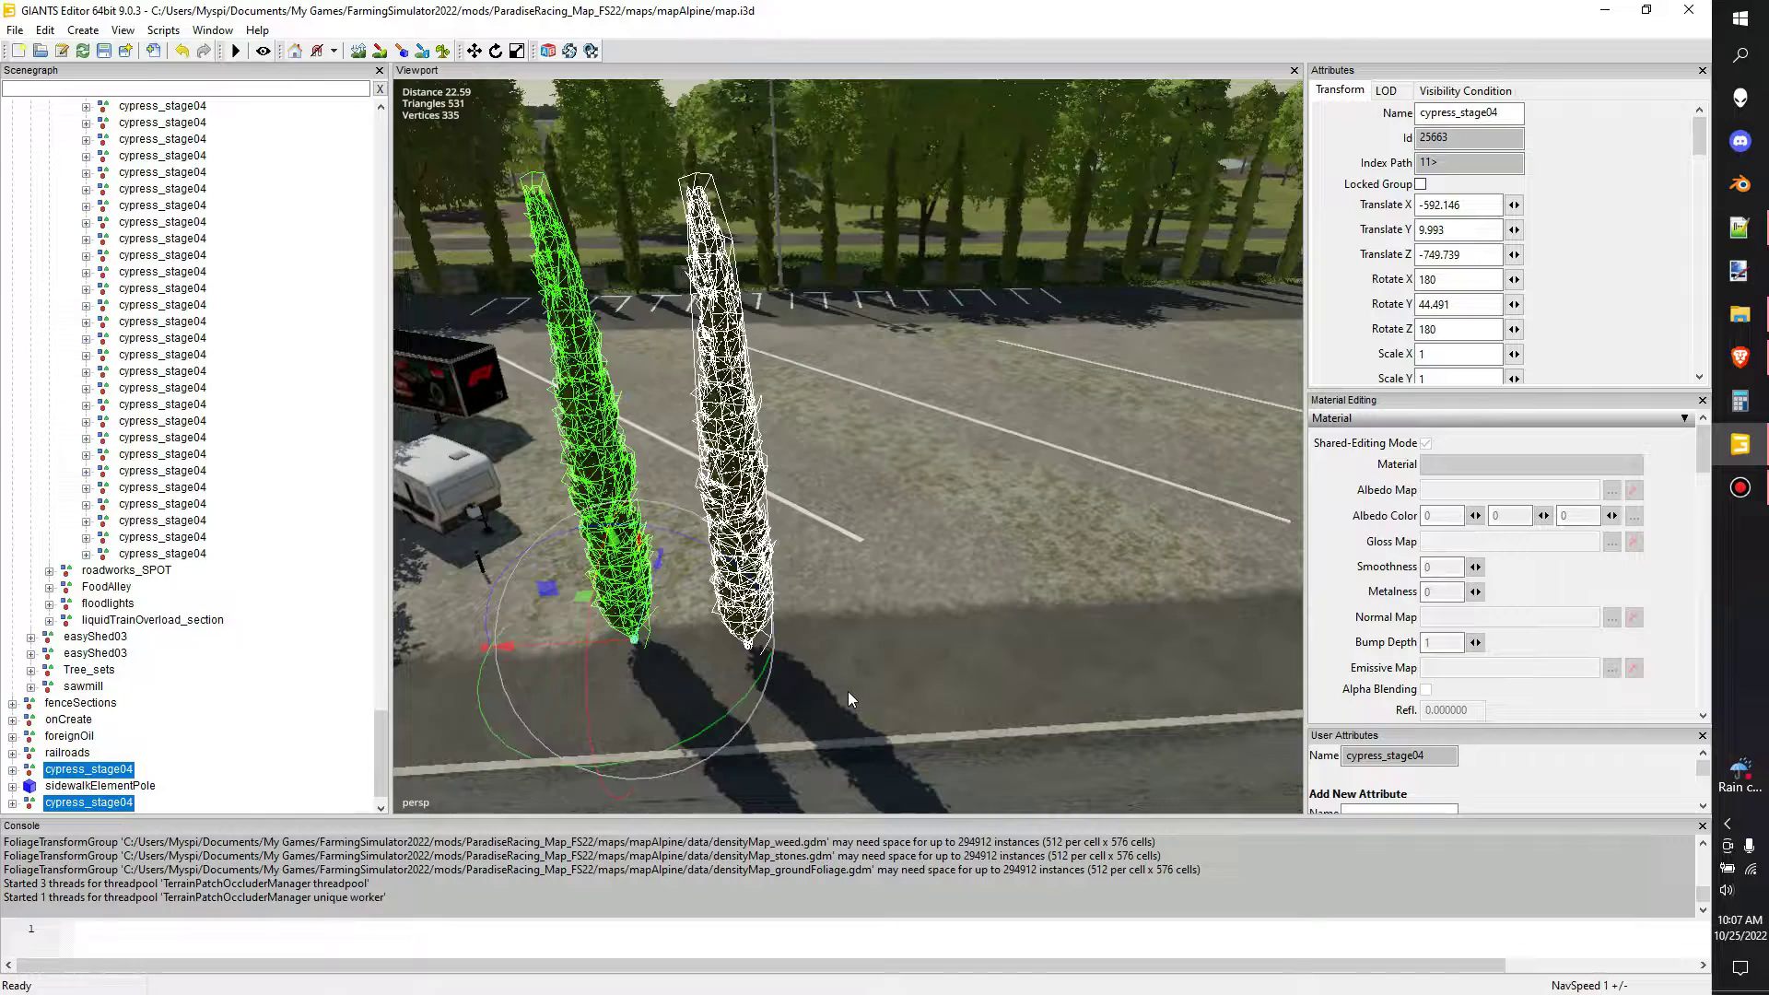
{"action": "key", "text": "ctrl+d"}
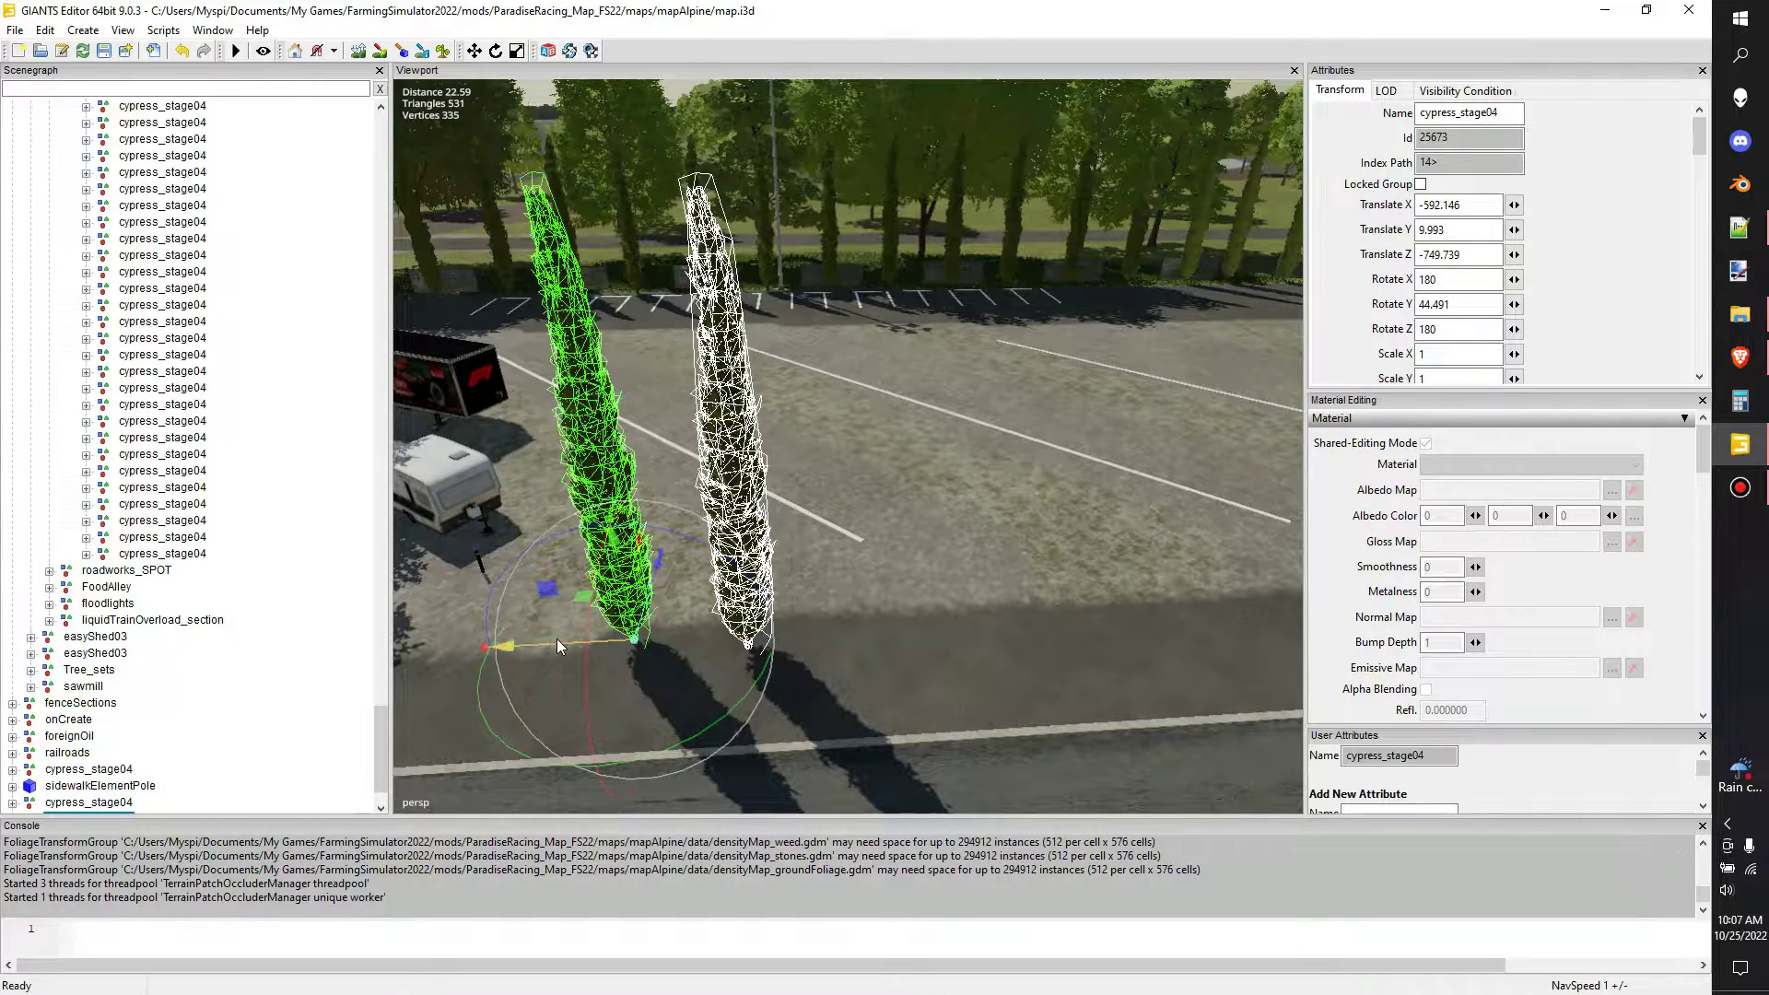
{"action": "left_click_drag", "start_coordinate": [557, 639], "coordinate": [862, 627]}
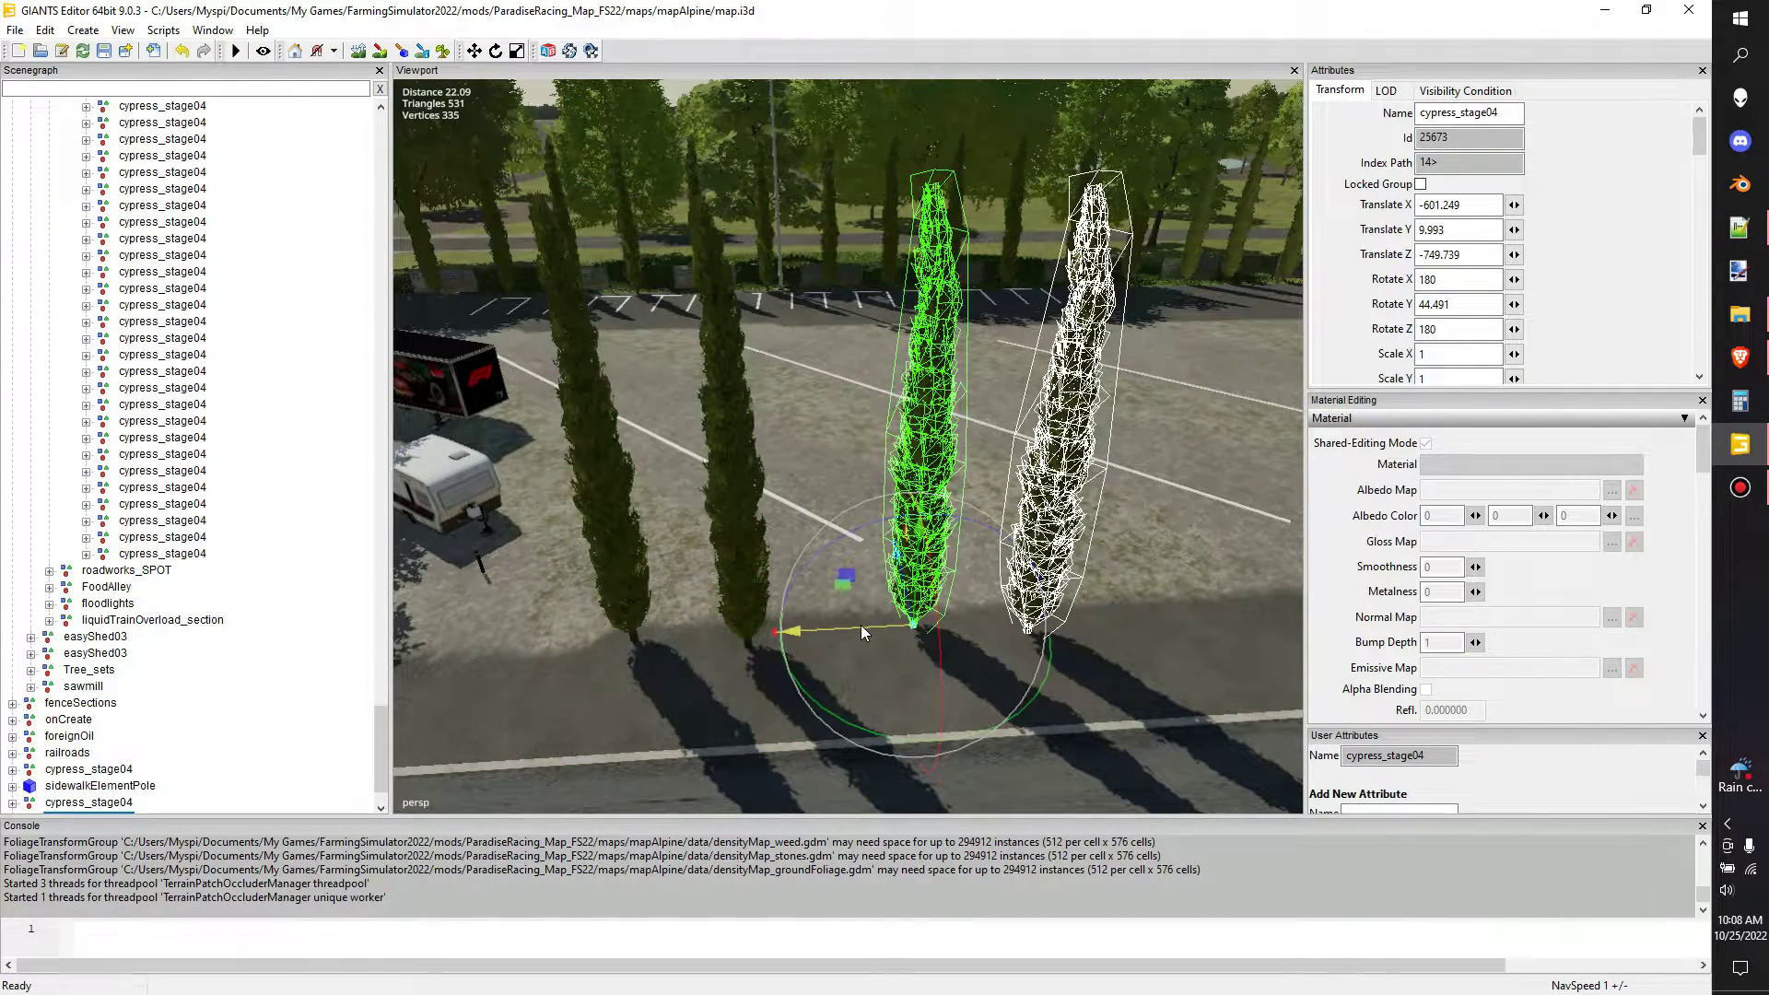
- Select all four cypresses, duplicate them and move the copies along the world X axis to about -619.046
{"action": "scroll", "coordinate": [230, 615], "scroll_direction": "down", "scroll_amount": 2}
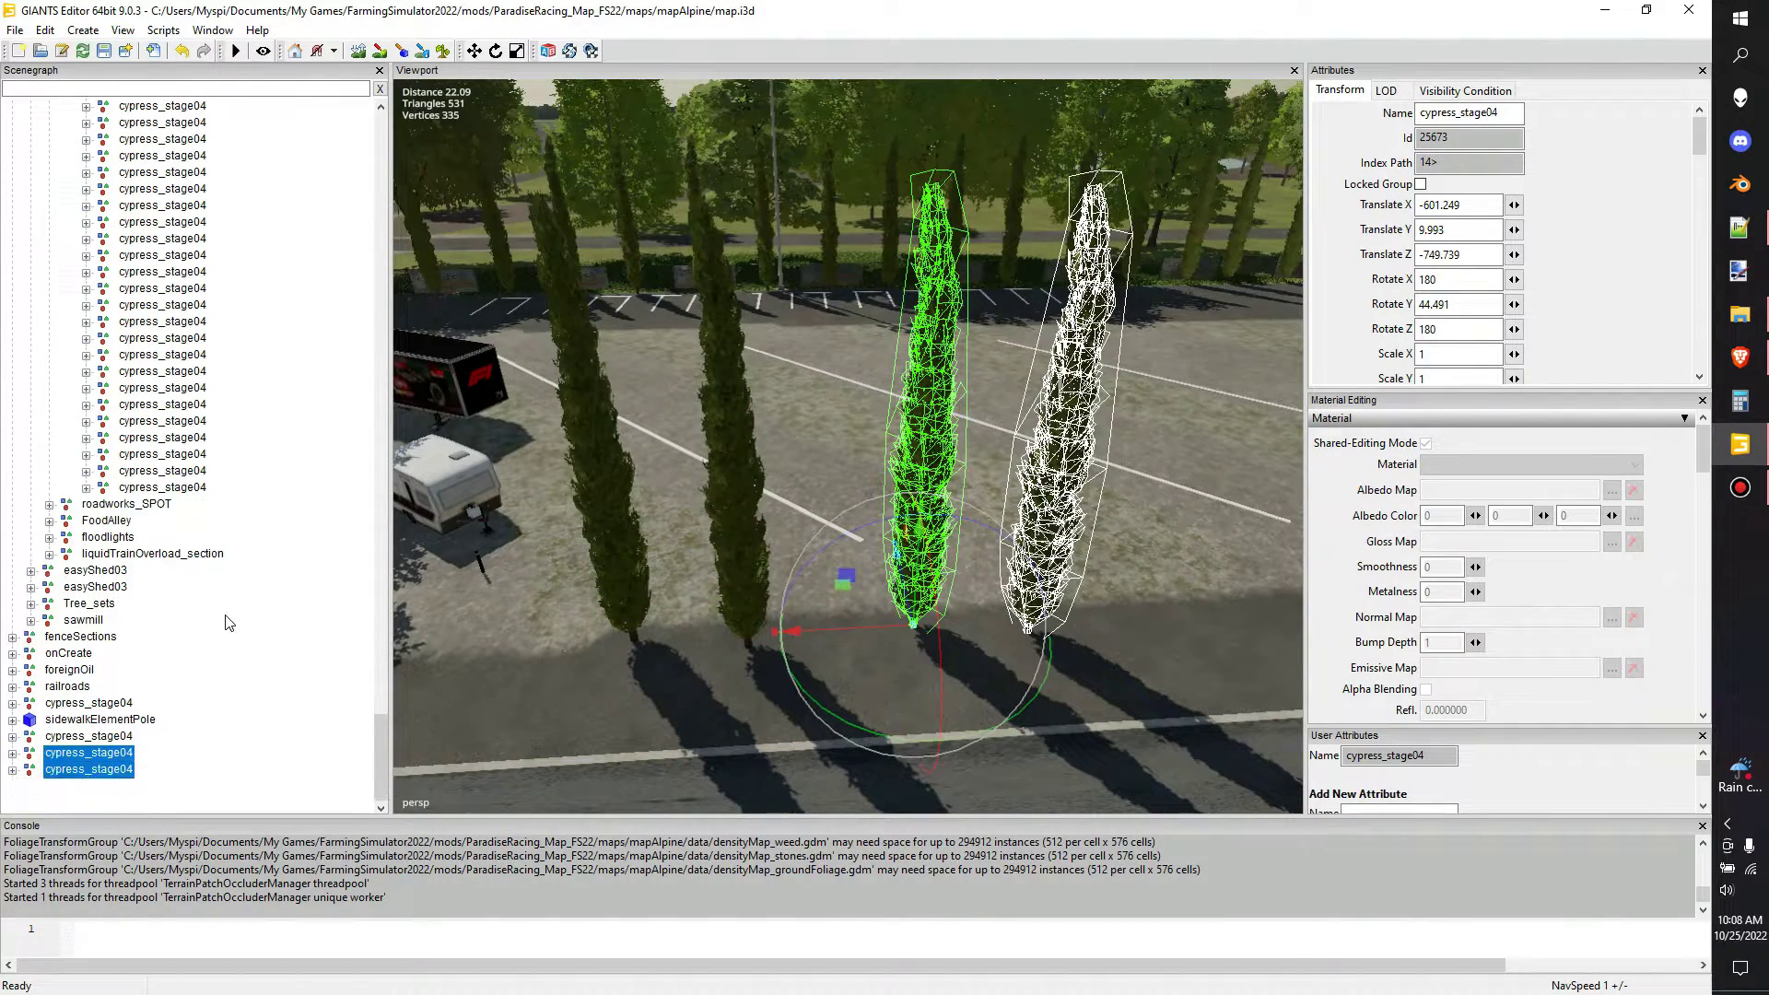
{"action": "left_click", "coordinate": [91, 737], "text": "ctrl"}
{"action": "left_click", "coordinate": [80, 702], "text": "ctrl"}
{"action": "left_click_drag", "start_coordinate": [830, 665], "coordinate": [870, 652], "text": "alt"}
{"action": "scroll", "coordinate": [805, 656], "scroll_direction": "down", "scroll_amount": 2}
{"action": "right_click_drag", "start_coordinate": [870, 651], "coordinate": [821, 654]}
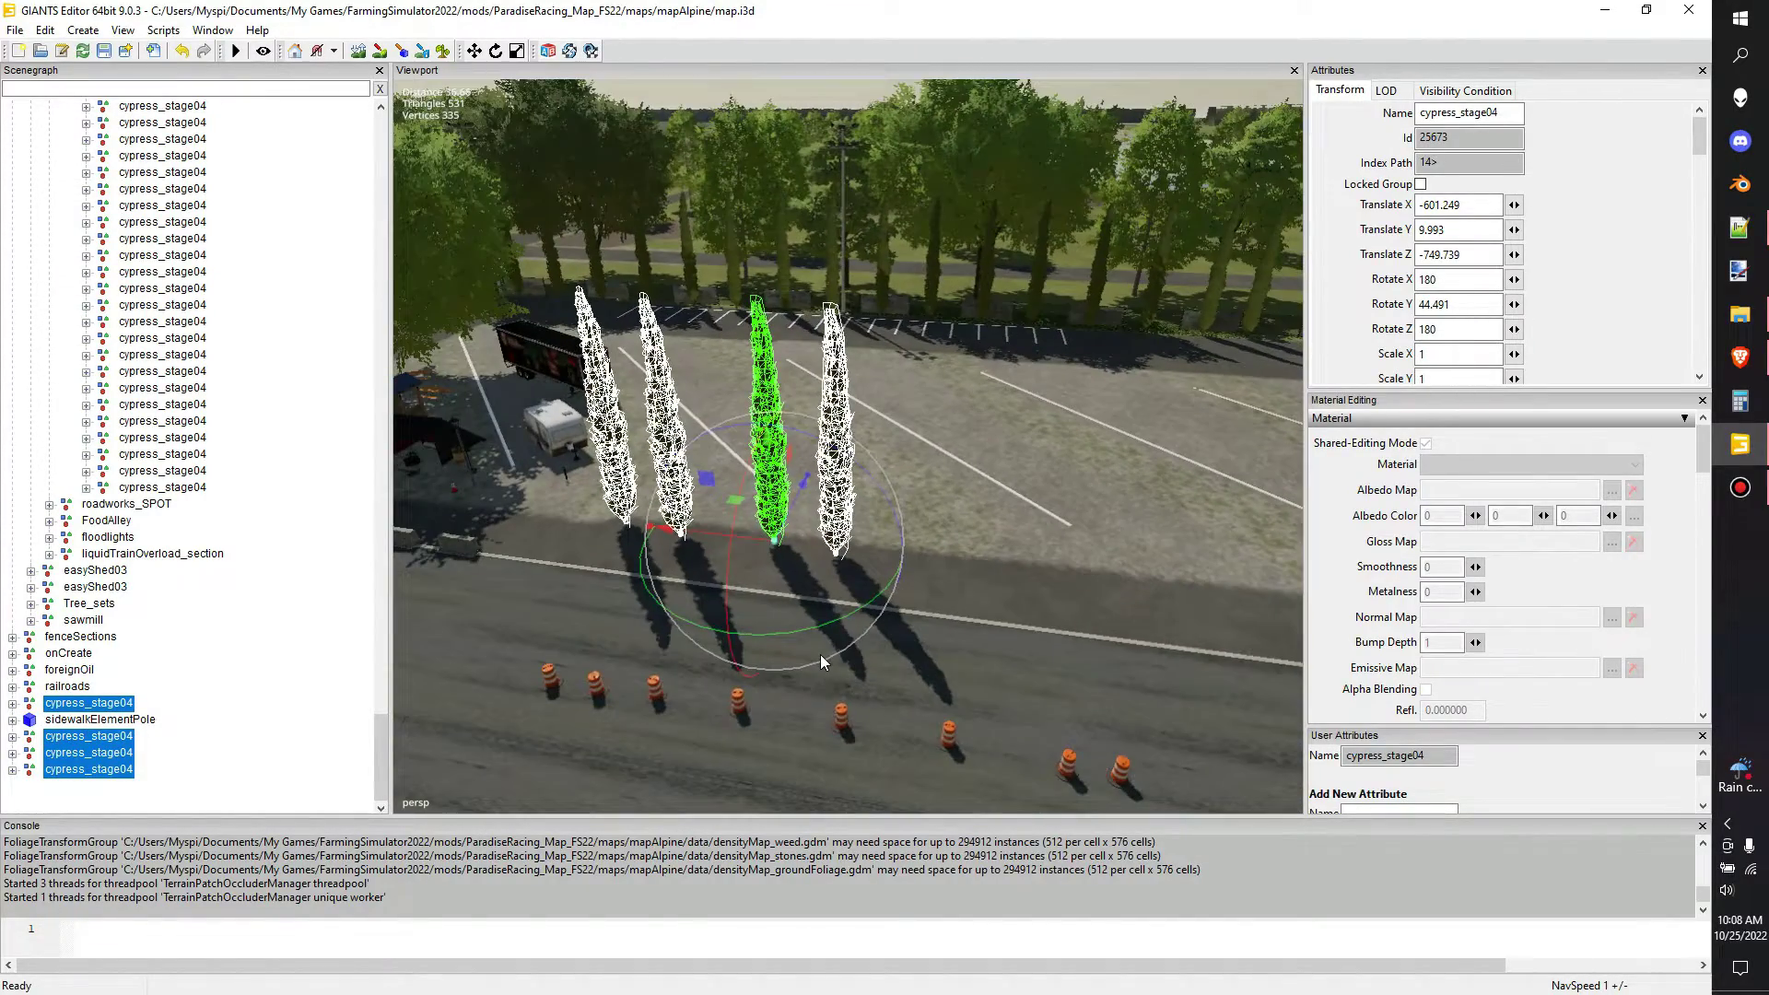
{"action": "key", "text": "ctrl+d"}
{"action": "left_click_drag", "start_coordinate": [732, 533], "coordinate": [1063, 562]}
{"action": "right_click_drag", "start_coordinate": [1063, 562], "coordinate": [533, 688]}
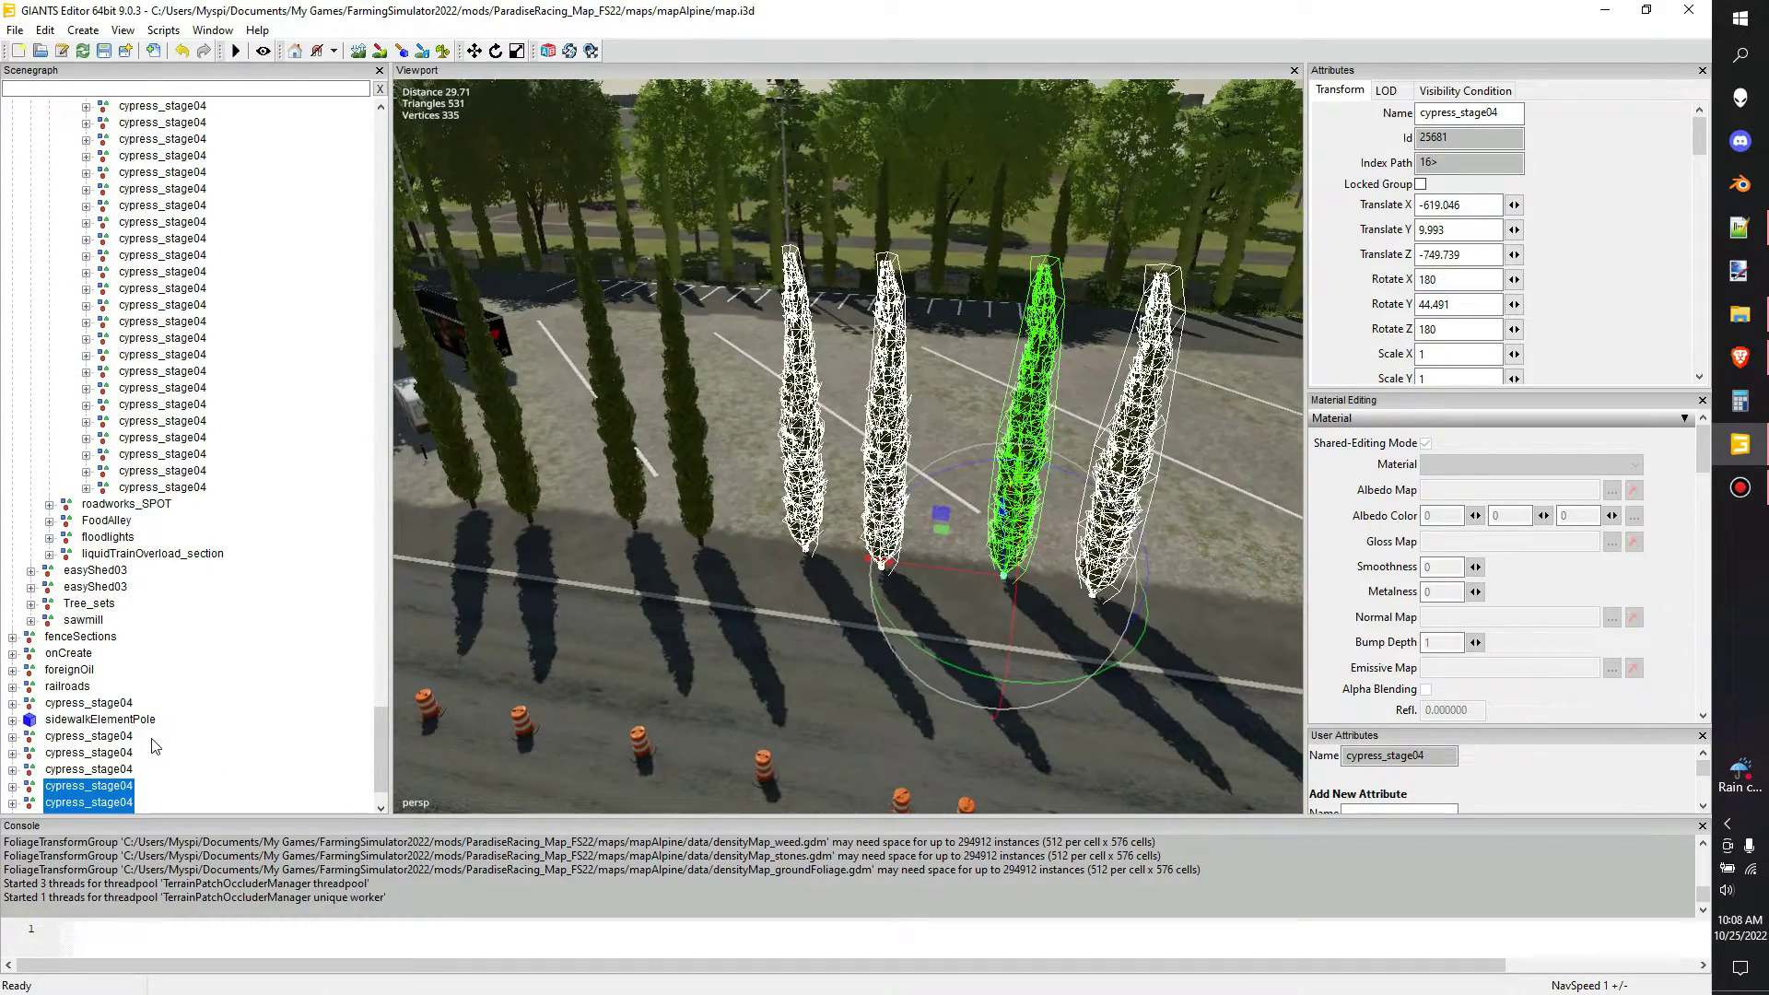
- Select all eight cypresses, enable snapping and move them along the world X axis to -604.146
{"action": "left_click", "coordinate": [103, 706]}
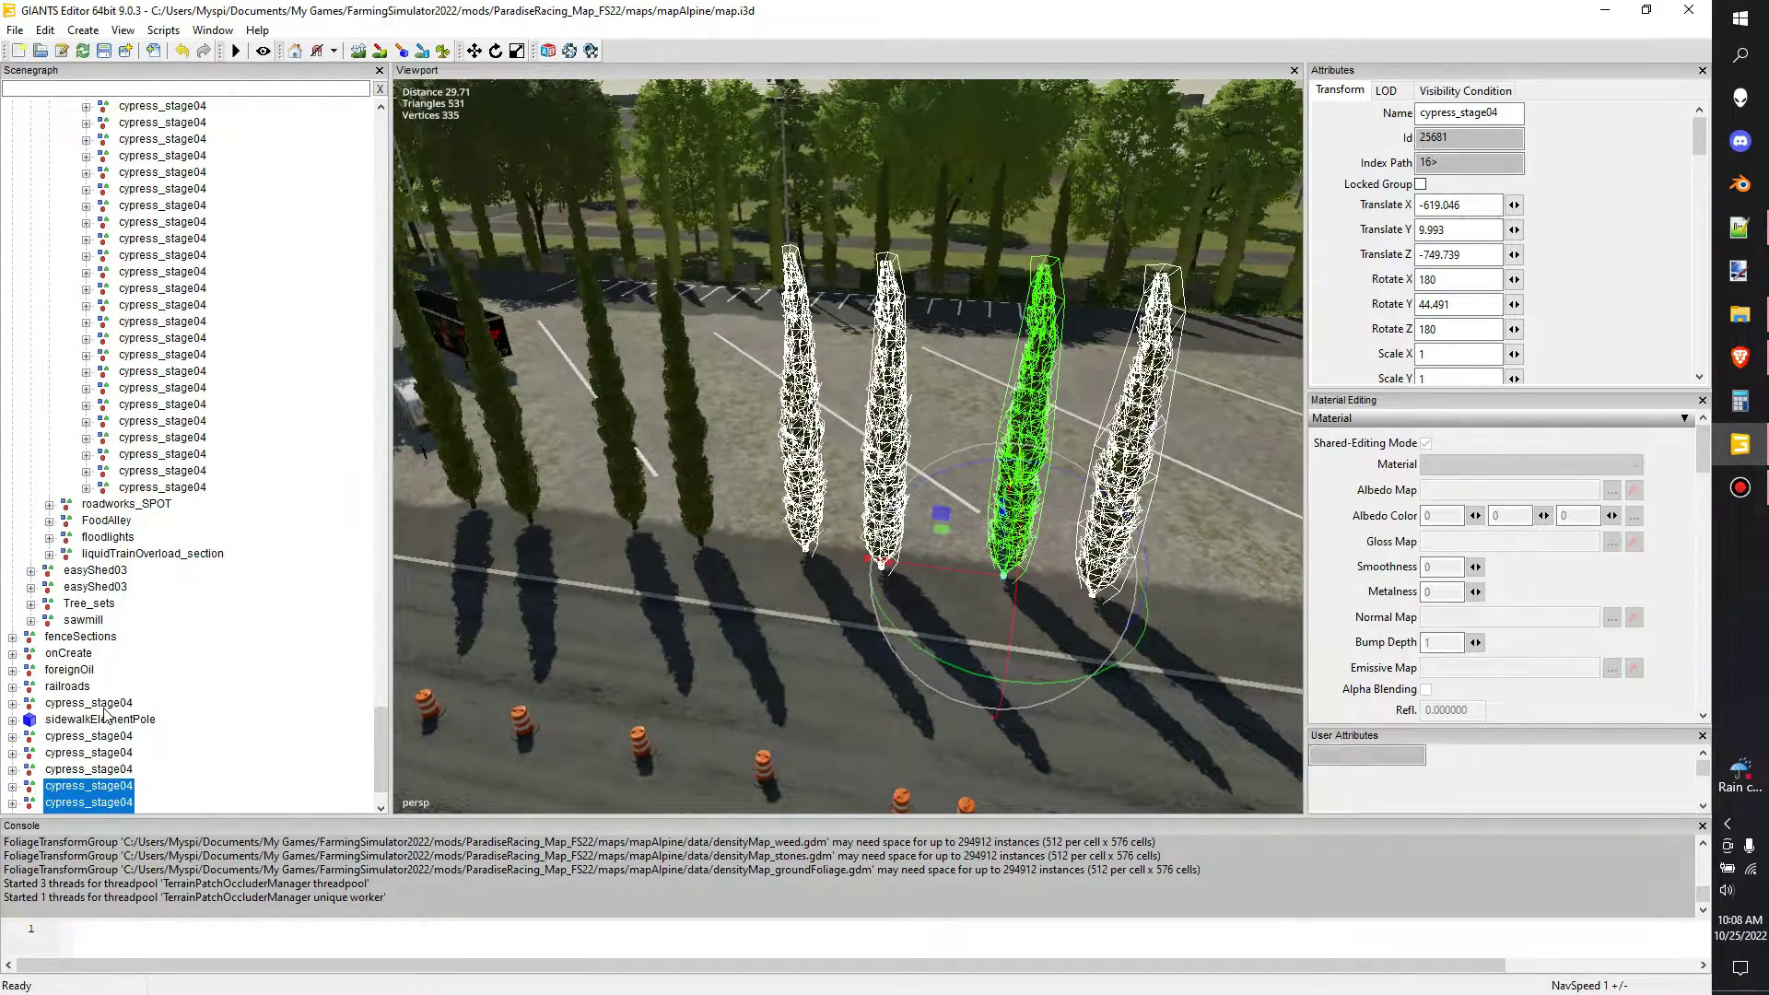
{"action": "left_click", "coordinate": [114, 737], "text": "ctrl"}
{"action": "left_click", "coordinate": [120, 753], "text": "ctrl"}
{"action": "left_click", "coordinate": [112, 770], "text": "ctrl"}
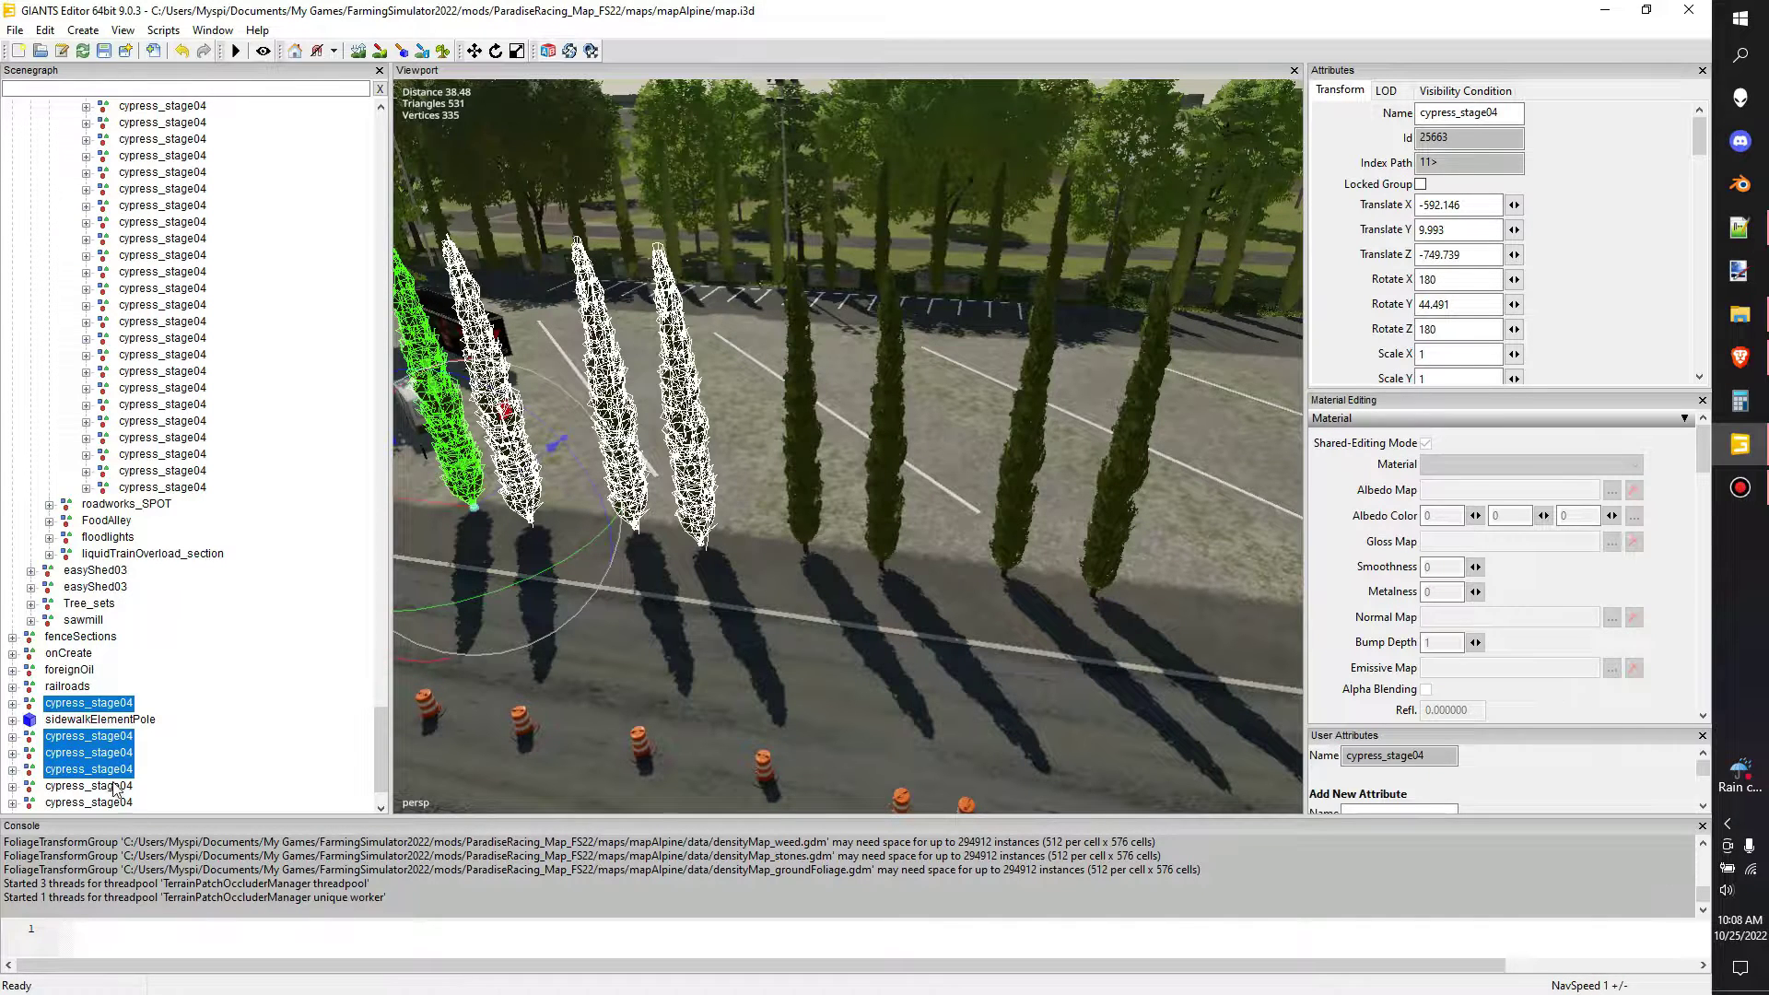
{"action": "left_click", "coordinate": [118, 786], "text": "ctrl"}
{"action": "left_click", "coordinate": [126, 802], "text": "ctrl"}
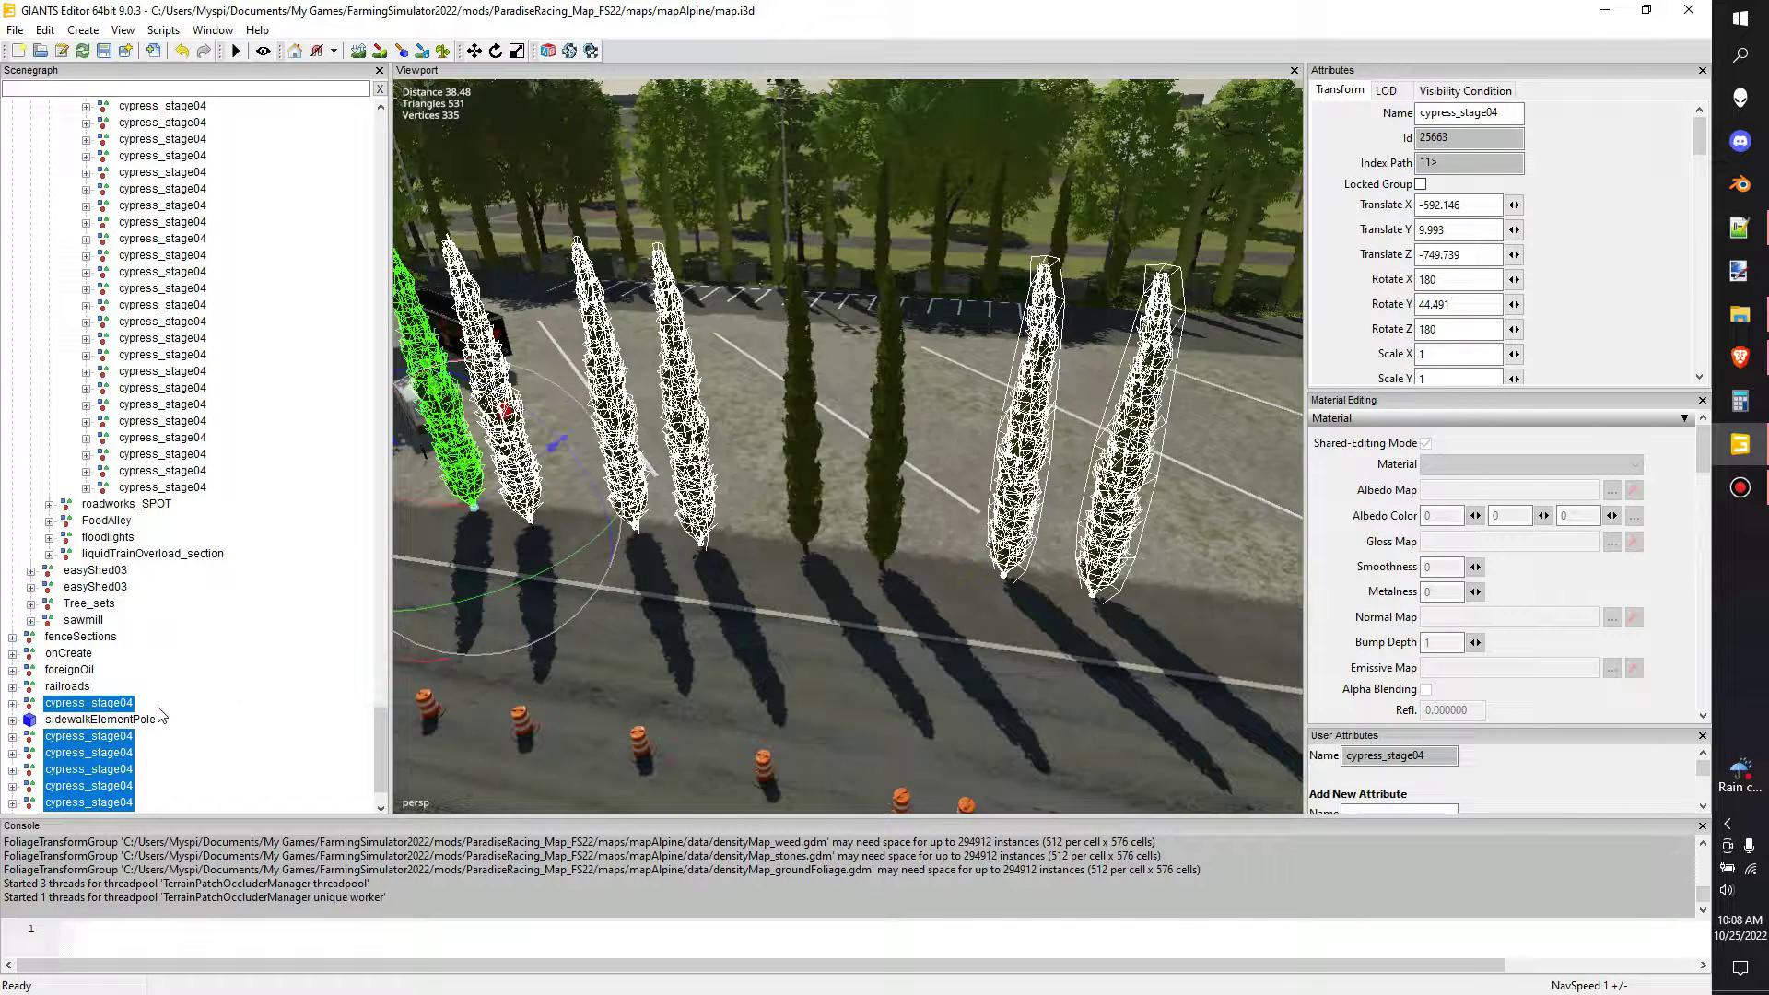
{"action": "scroll", "coordinate": [120, 715], "scroll_direction": "down", "scroll_amount": 2}
{"action": "left_click", "coordinate": [105, 754], "text": "ctrl"}
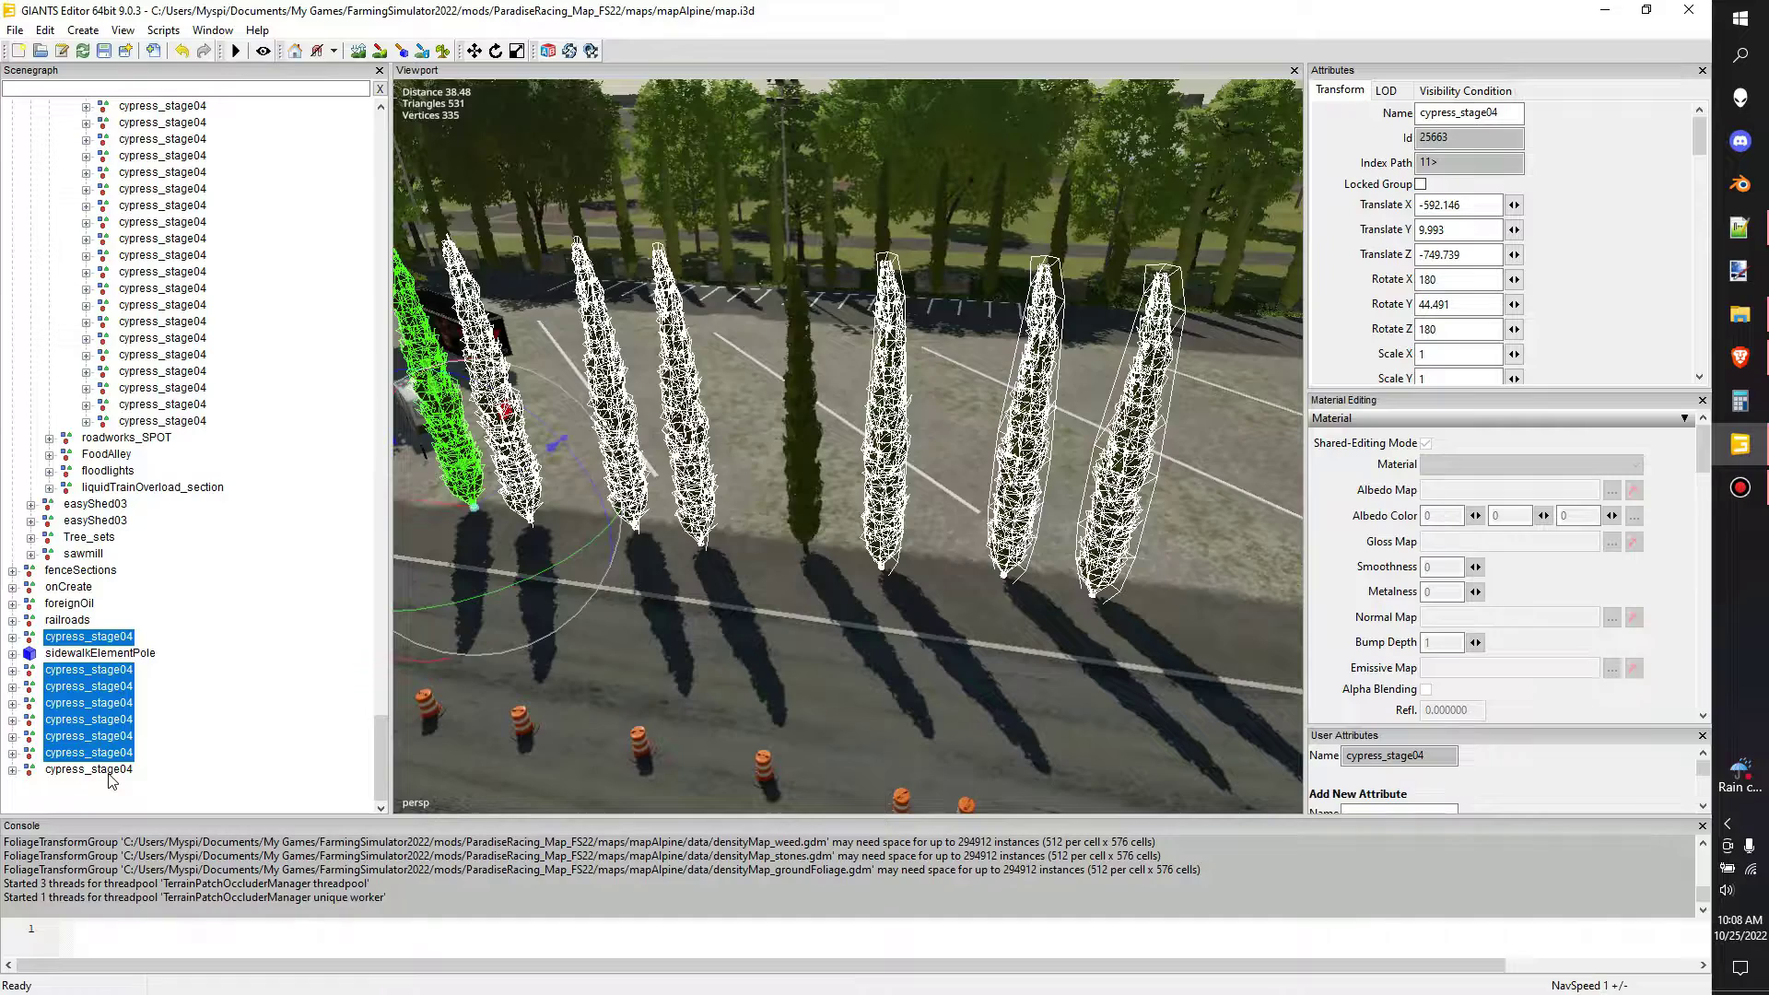
{"action": "left_click", "coordinate": [112, 770], "text": "ctrl"}
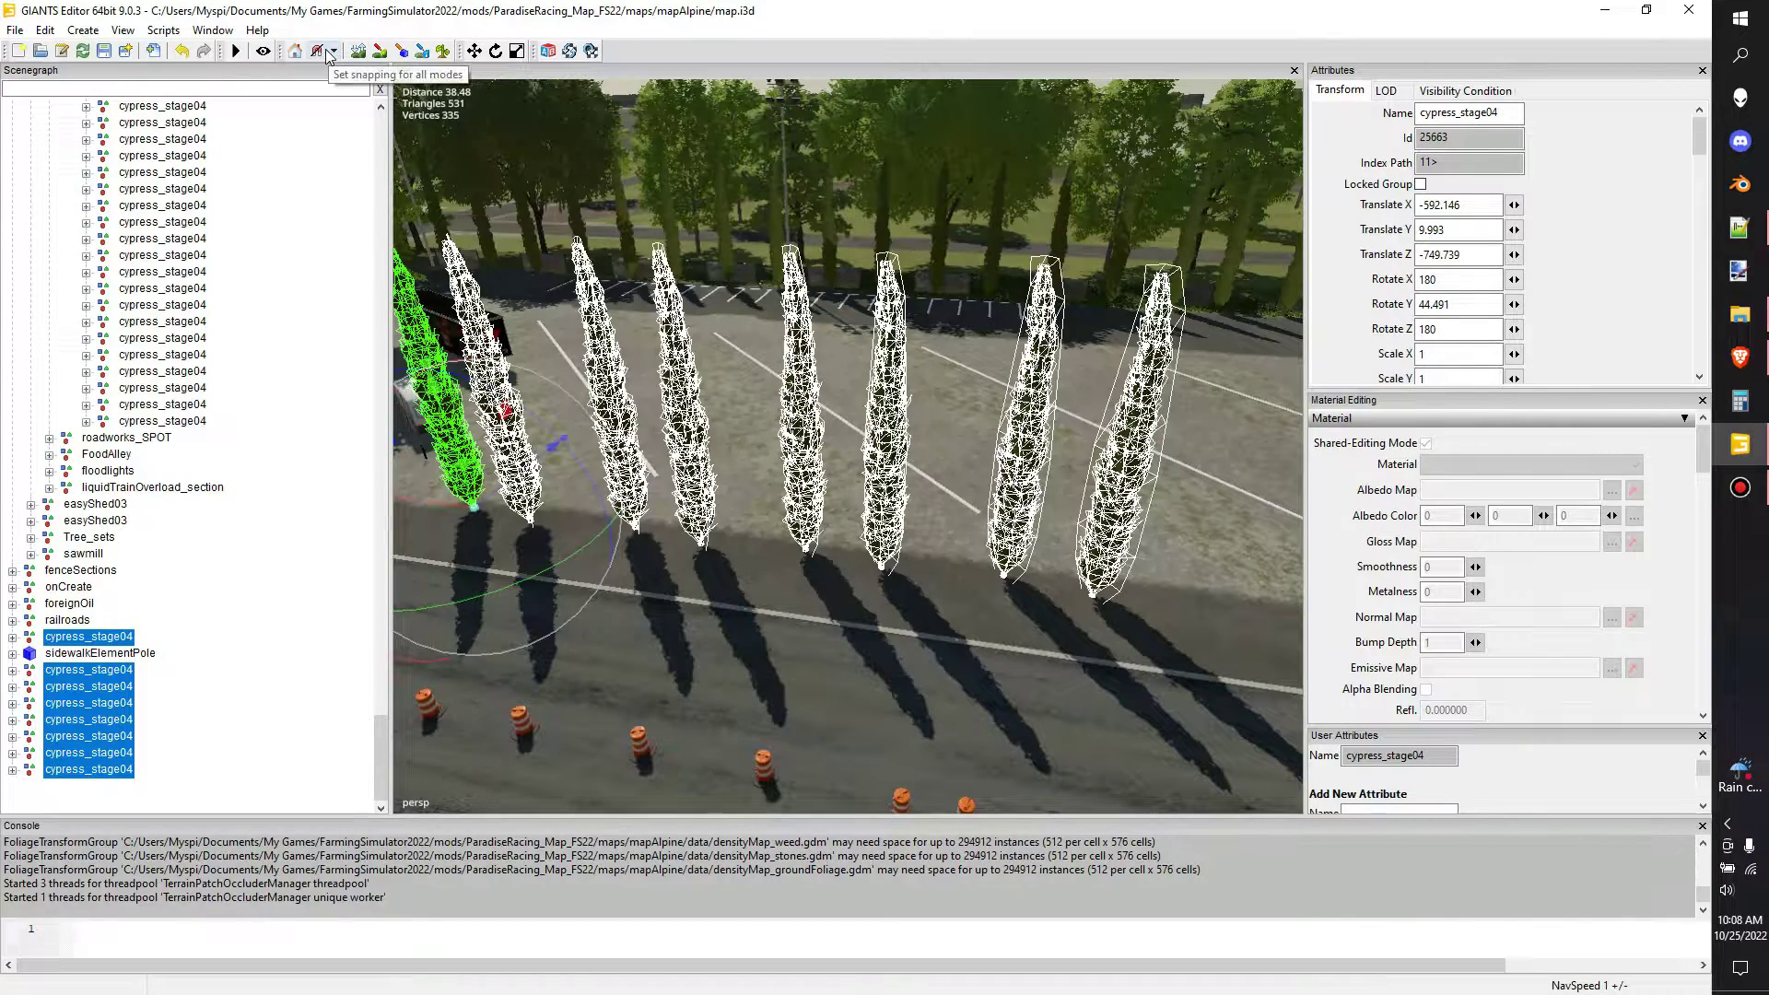
{"action": "left_click", "coordinate": [319, 57]}
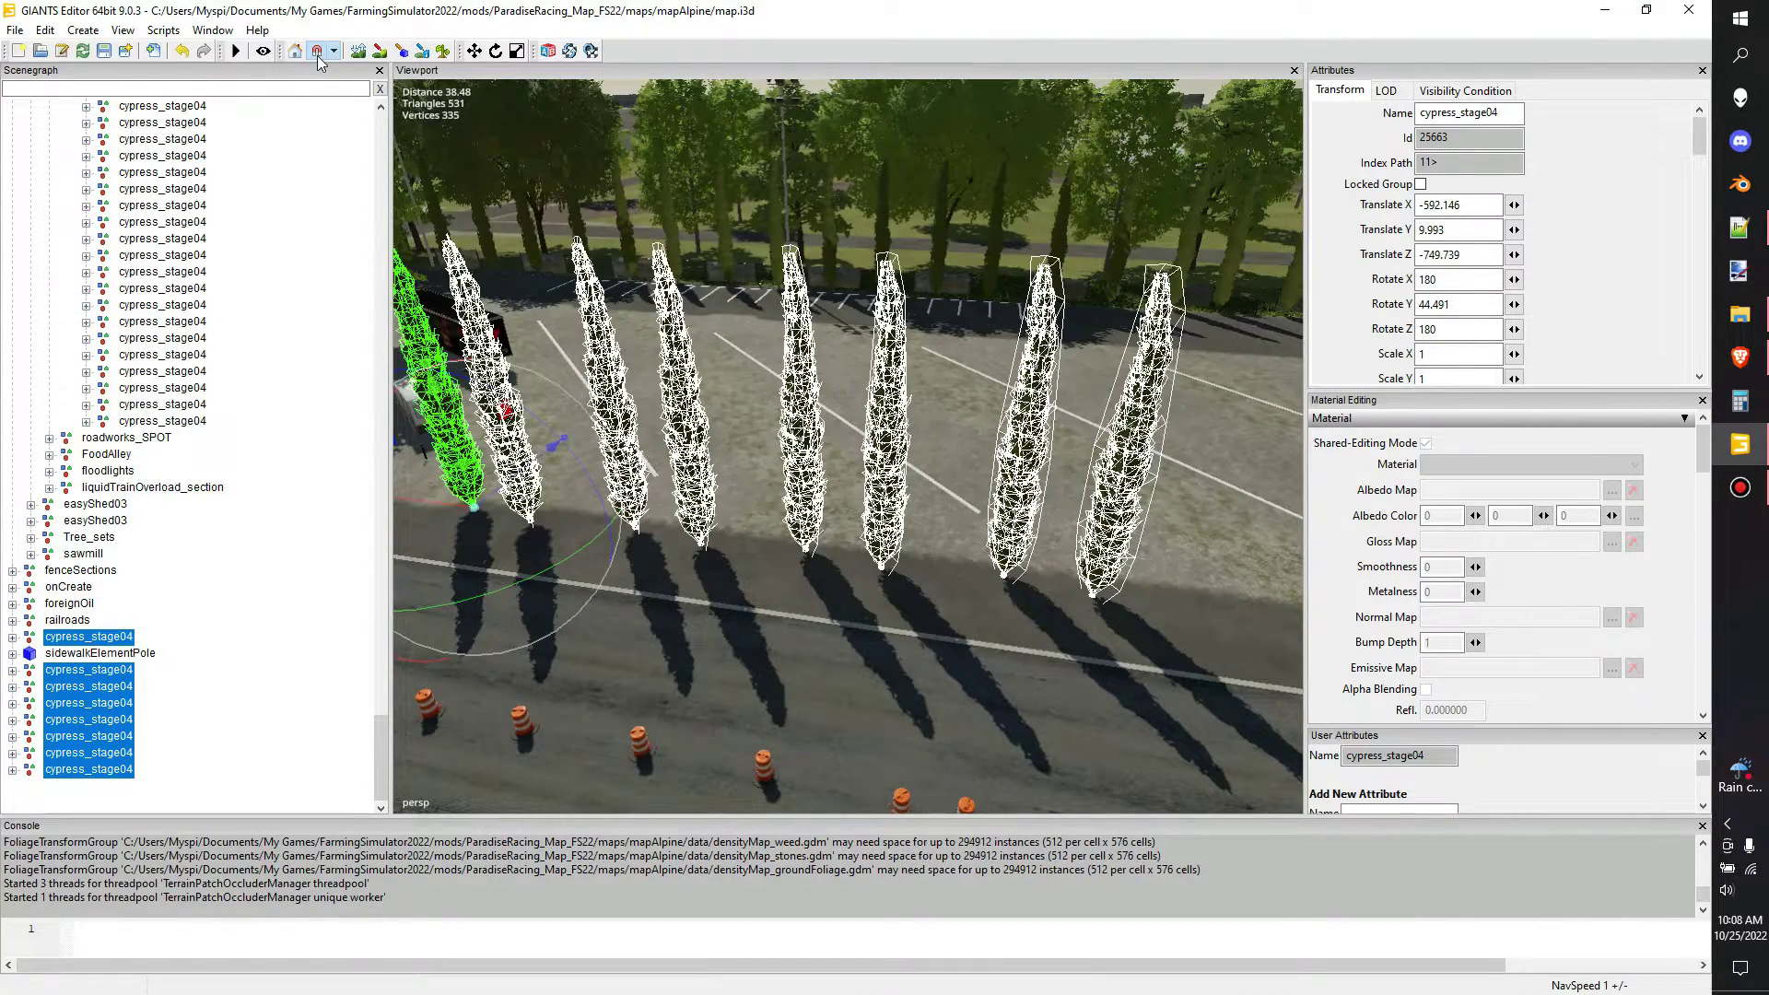
{"action": "scroll", "coordinate": [980, 538], "scroll_direction": "down", "scroll_amount": 4}
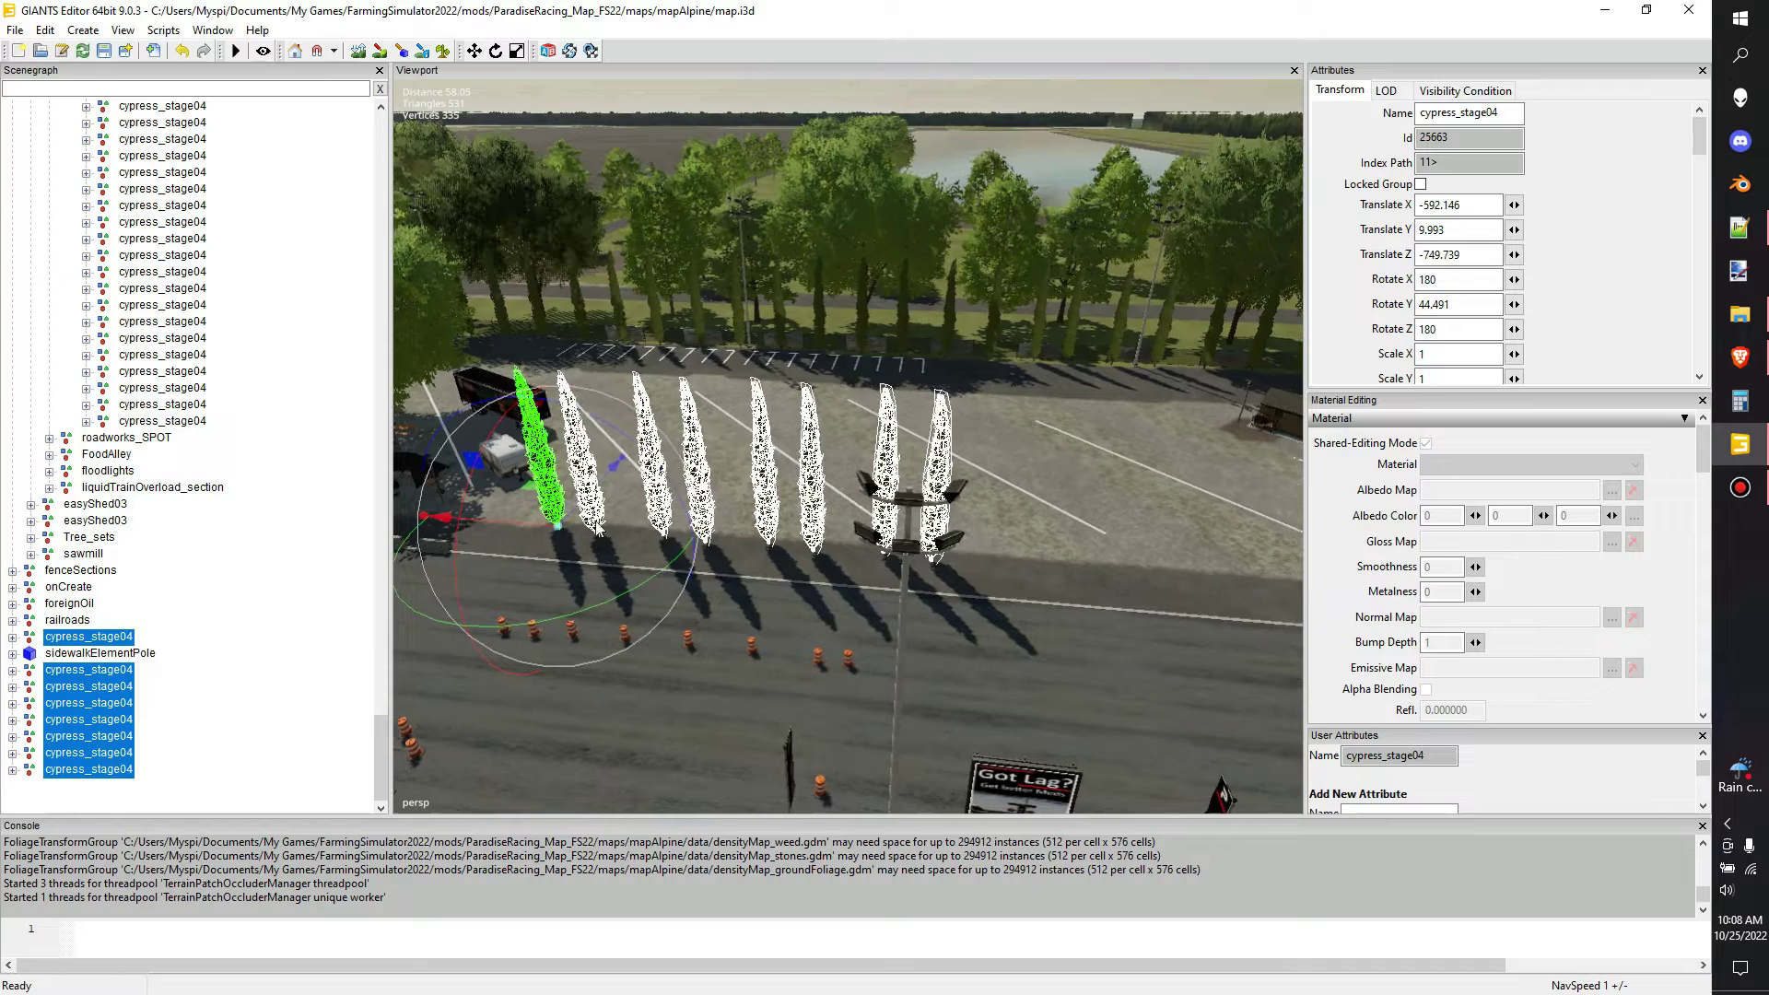
{"action": "left_click_drag", "start_coordinate": [527, 520], "coordinate": [703, 542]}
- Move the eight cypresses back along the world X axis with snapping on, to -602.146
{"action": "left_click_drag", "start_coordinate": [888, 518], "coordinate": [805, 565], "text": "alt"}
{"action": "scroll", "coordinate": [838, 522], "scroll_direction": "up", "scroll_amount": 5}
{"action": "scroll", "coordinate": [895, 535], "scroll_direction": "up", "scroll_amount": 7}
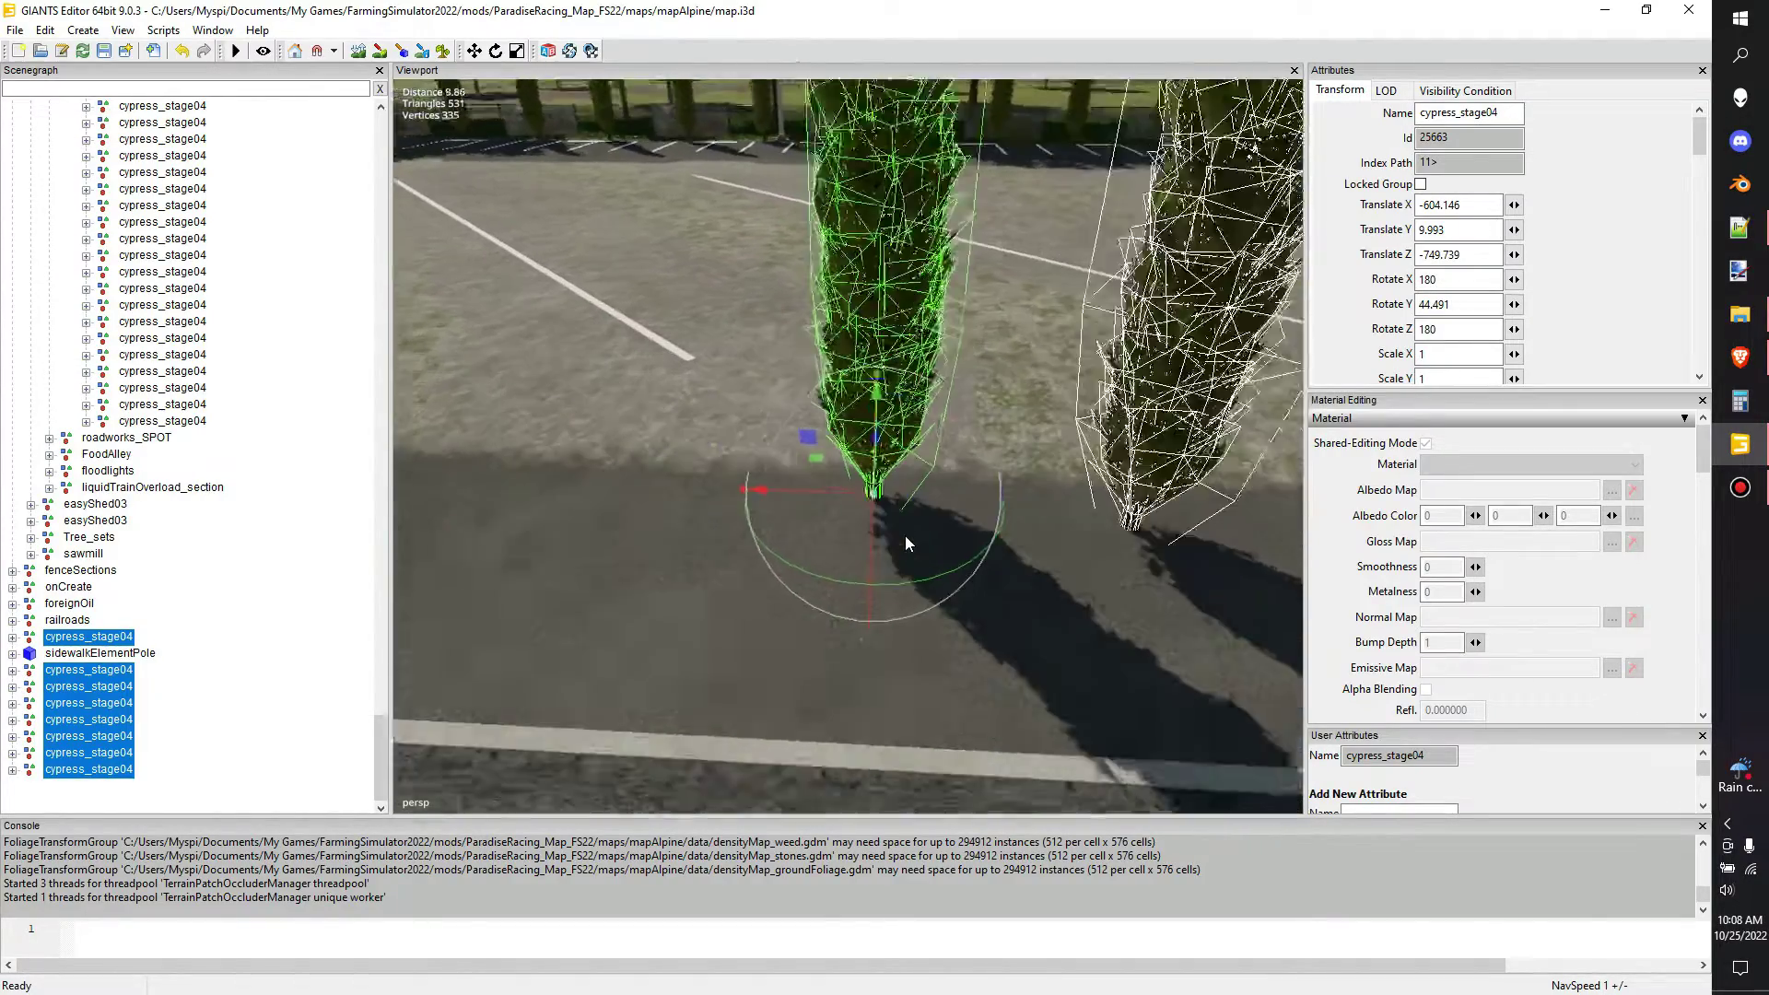
{"action": "left_click_drag", "start_coordinate": [810, 501], "coordinate": [649, 497]}
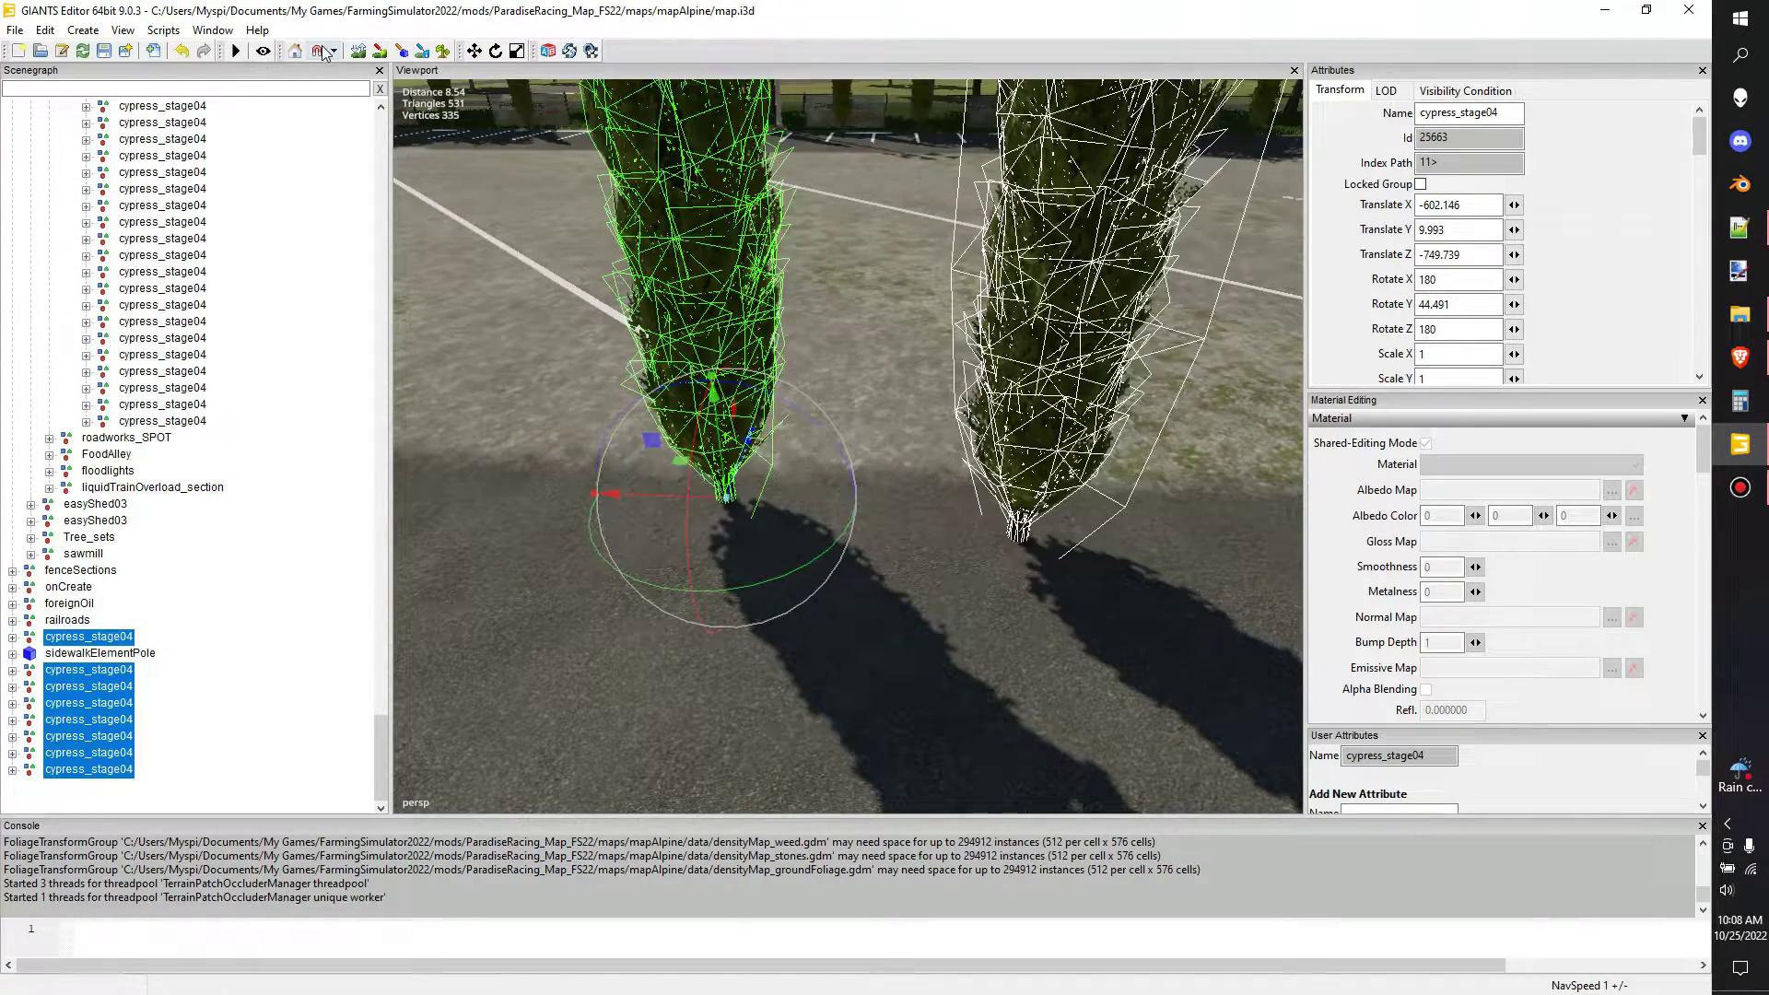
- Disable snapping and move the eight cypresses freely along the world X axis, towards the parked trailers
{"action": "left_click", "coordinate": [322, 53]}
{"action": "middle_click_drag", "start_coordinate": [809, 531], "coordinate": [677, 483], "text": "alt"}
{"action": "scroll", "coordinate": [677, 483], "scroll_direction": "down", "scroll_amount": 3}
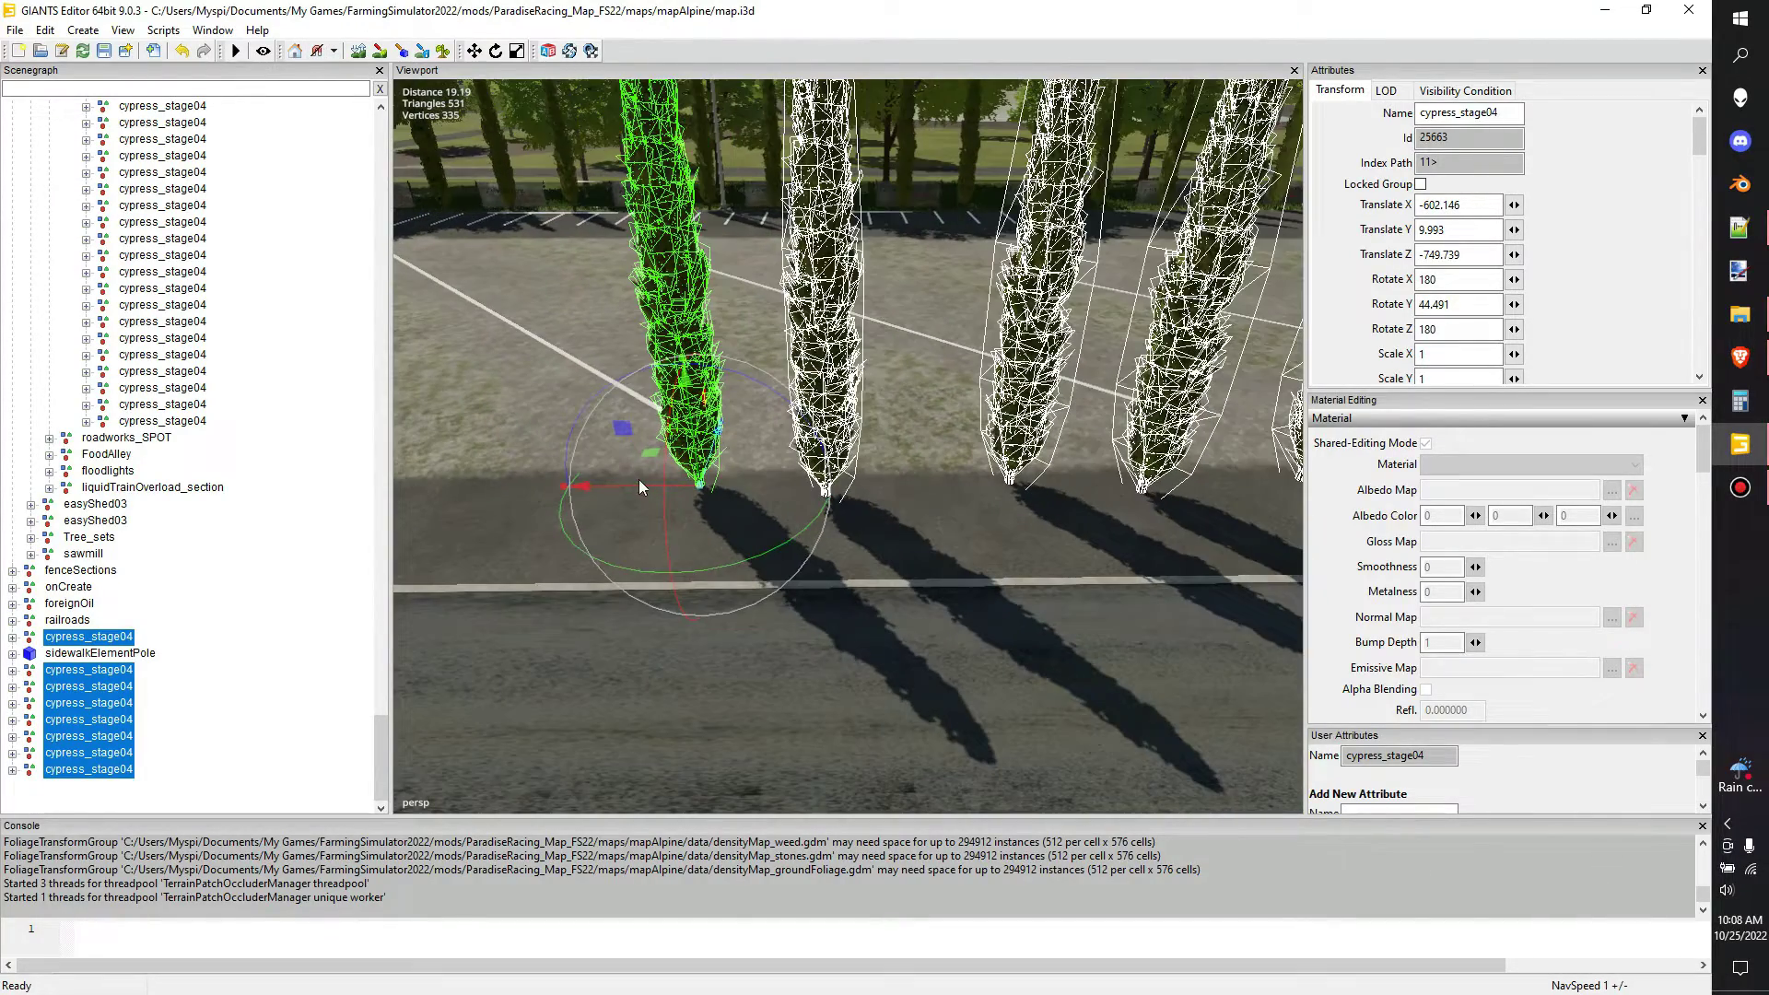
{"action": "left_click_drag", "start_coordinate": [638, 479], "coordinate": [571, 485]}
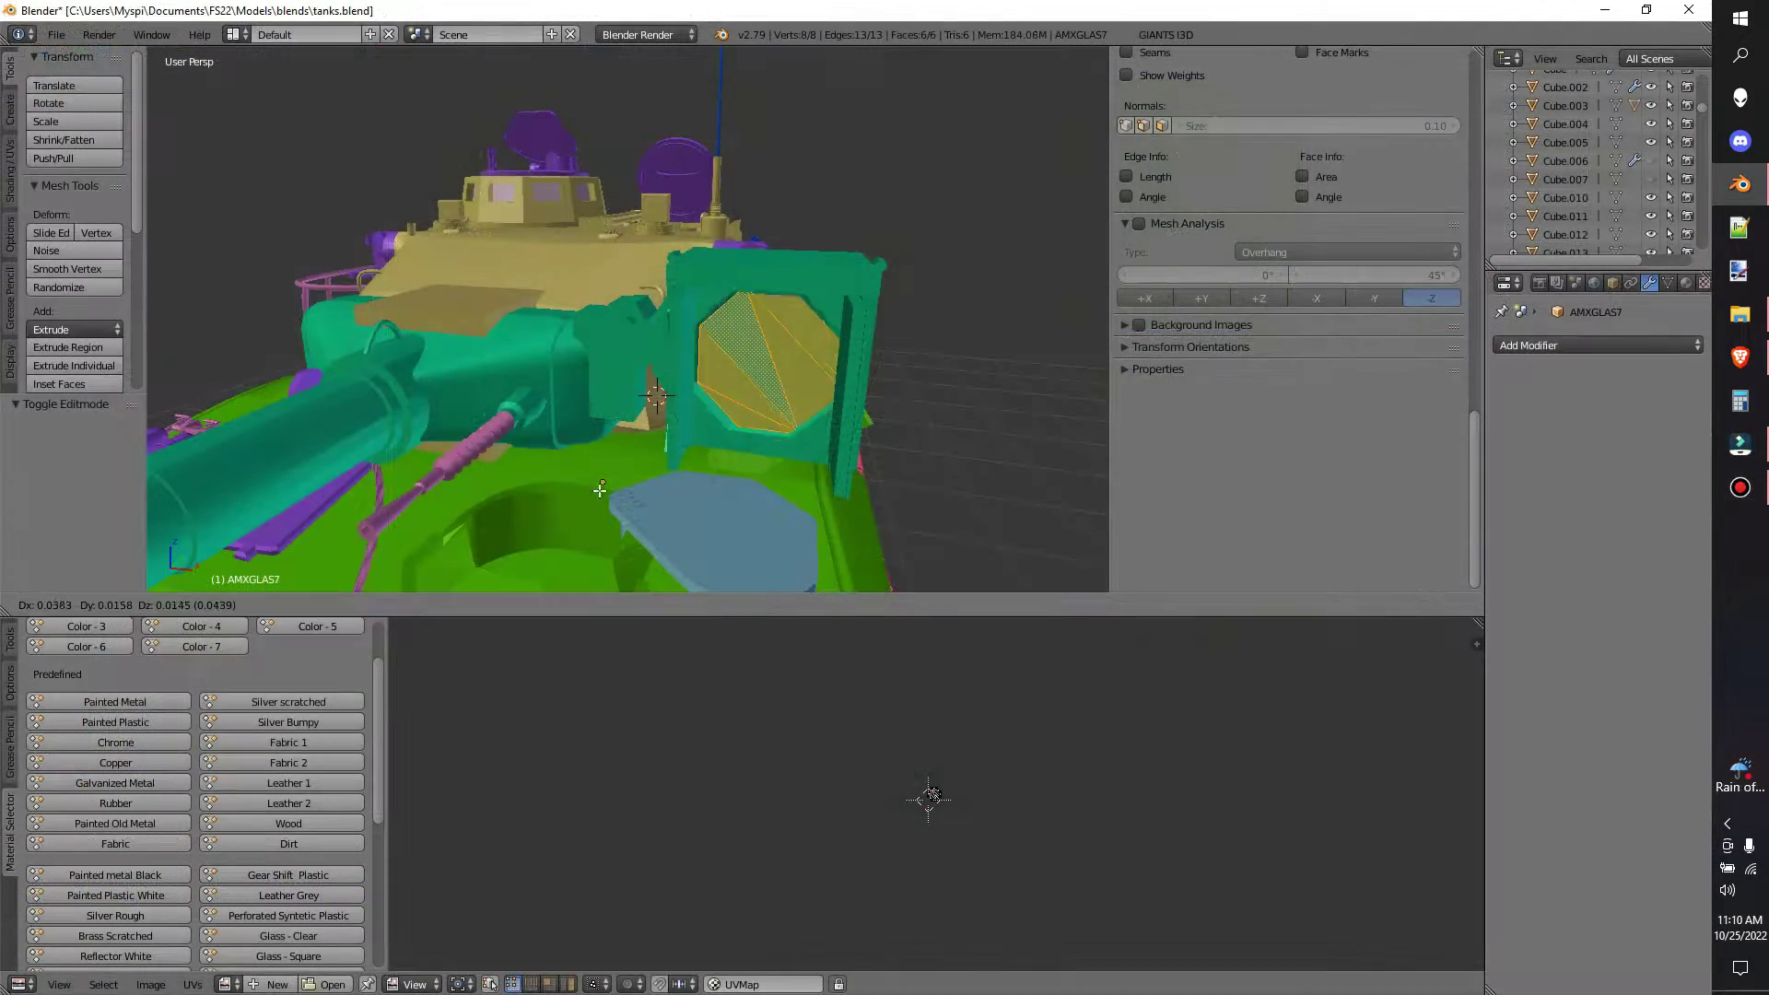
- In Blender, cancel the move of the AMXGLAS7 glass pane and put the object into Vertex Paint mode
{"action": "right_click", "coordinate": [578, 497]}
{"action": "key", "text": "Tab"}
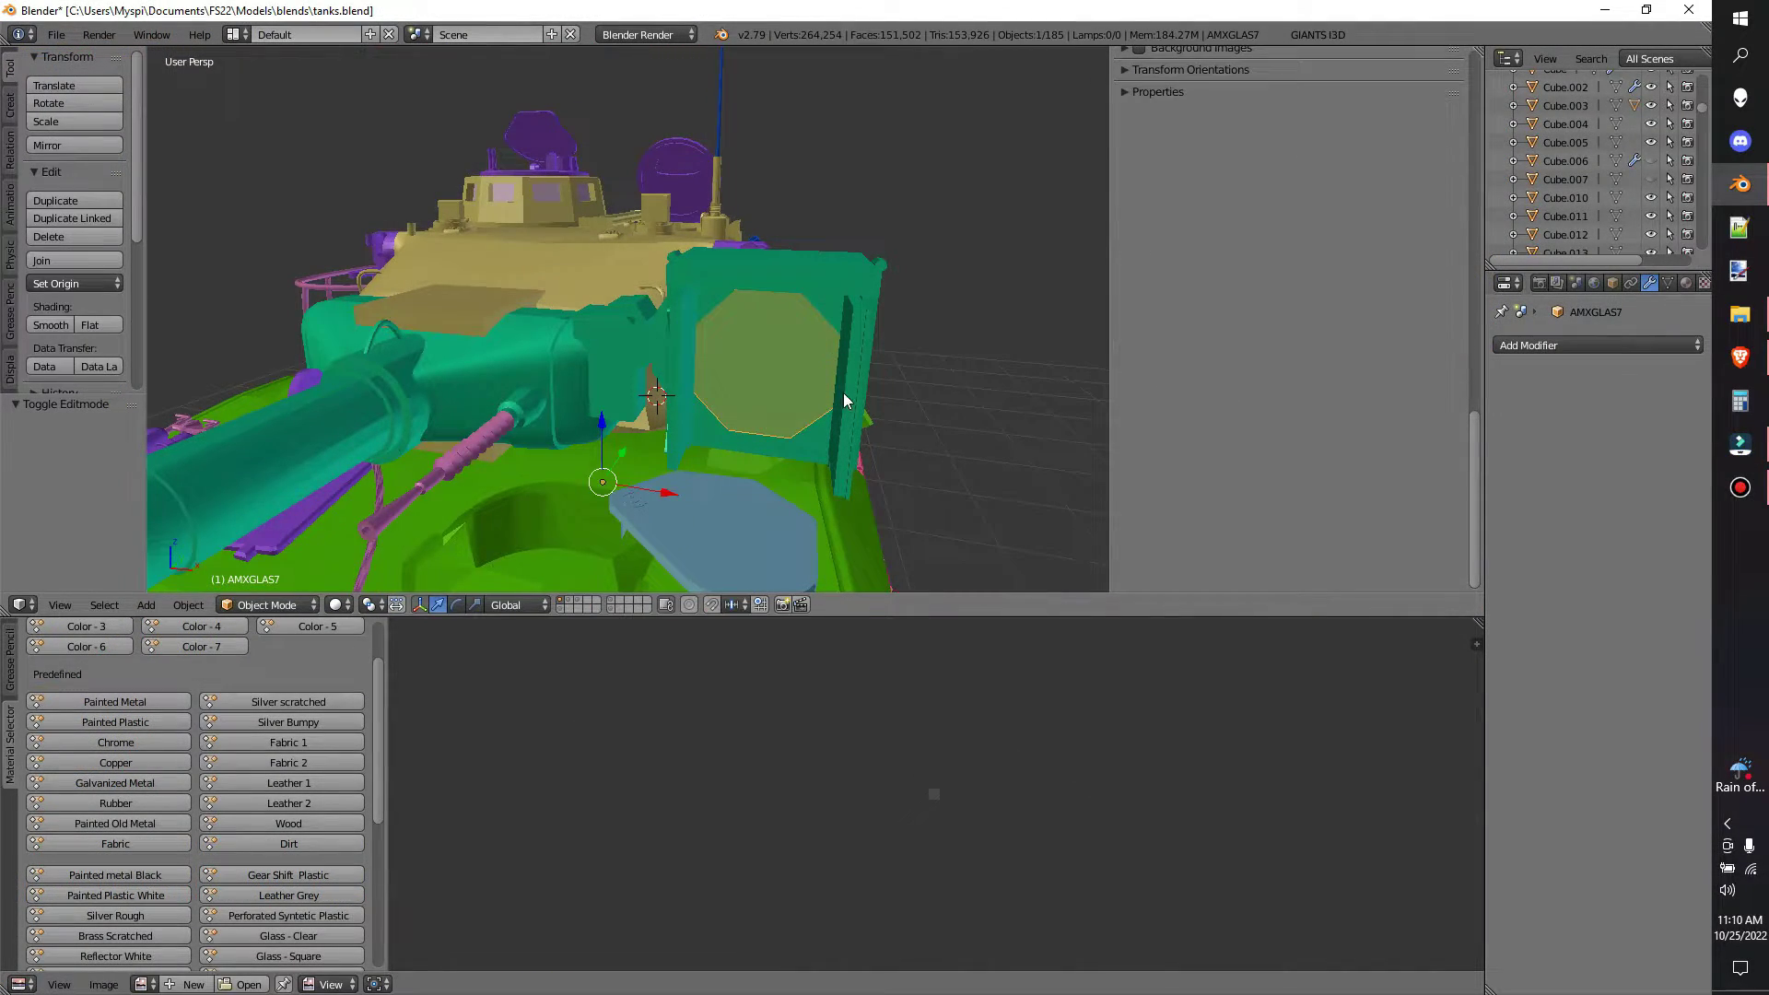
{"action": "key", "text": "Tab"}
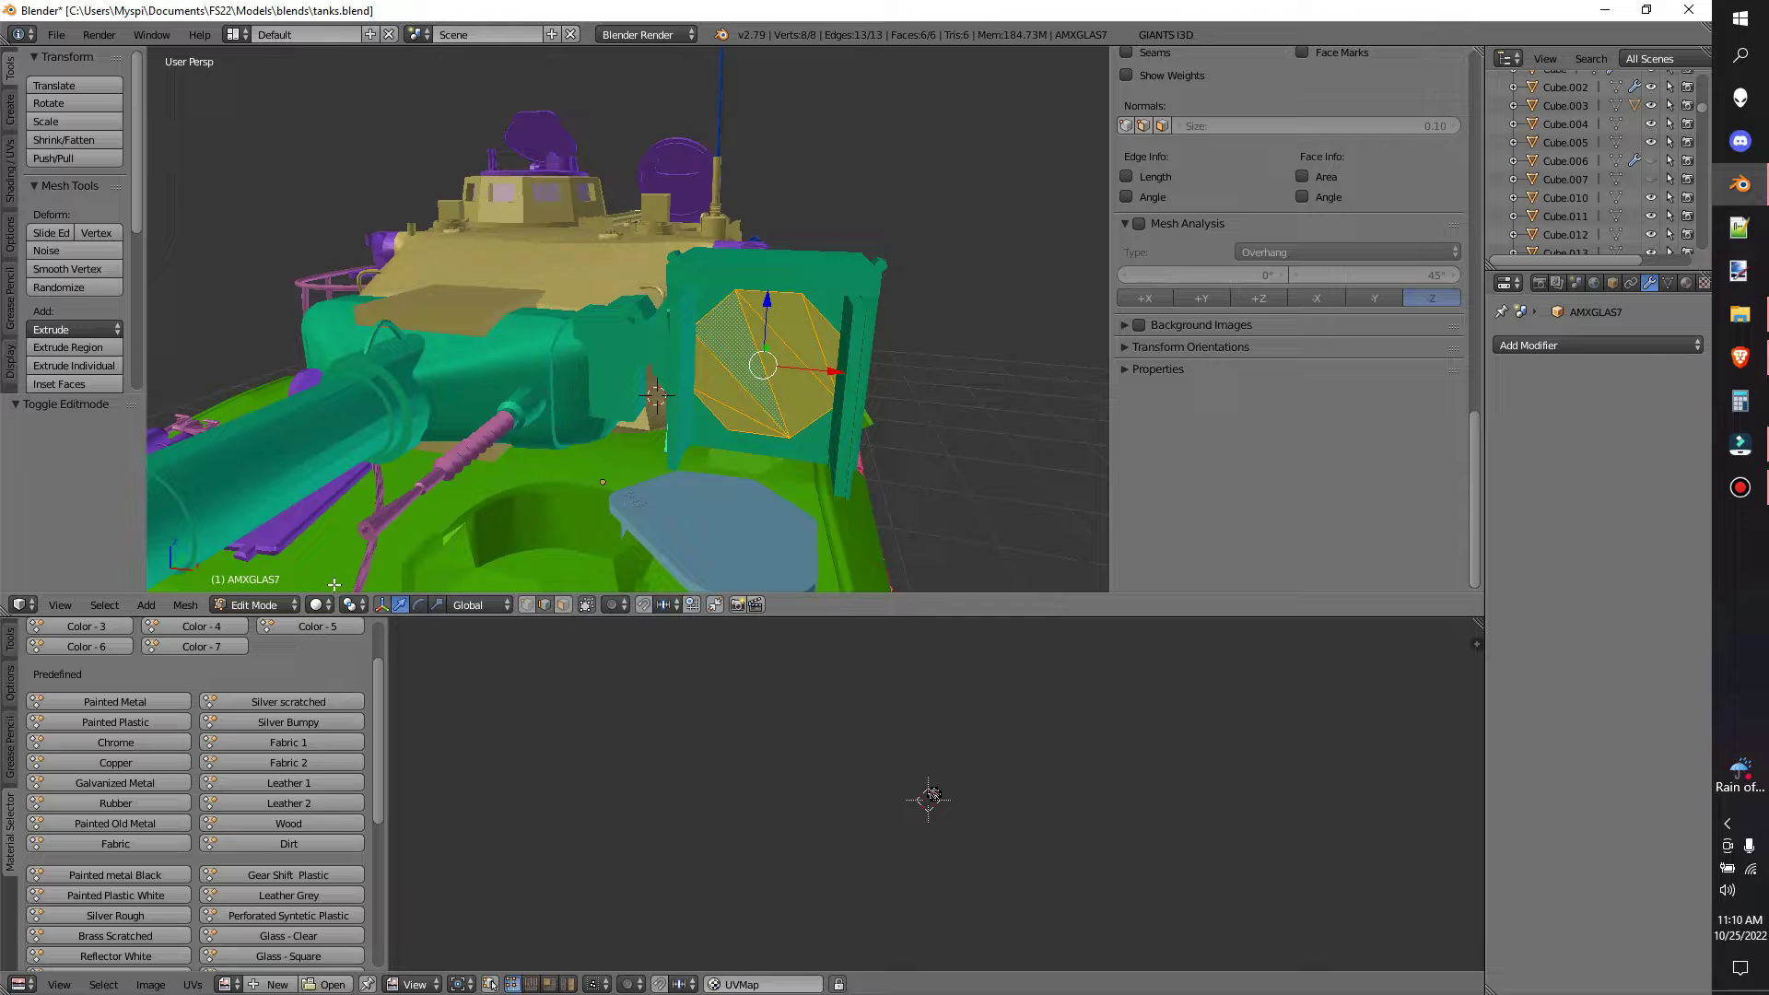
{"action": "key", "text": "v"}
{"action": "left_click", "coordinate": [270, 607]}
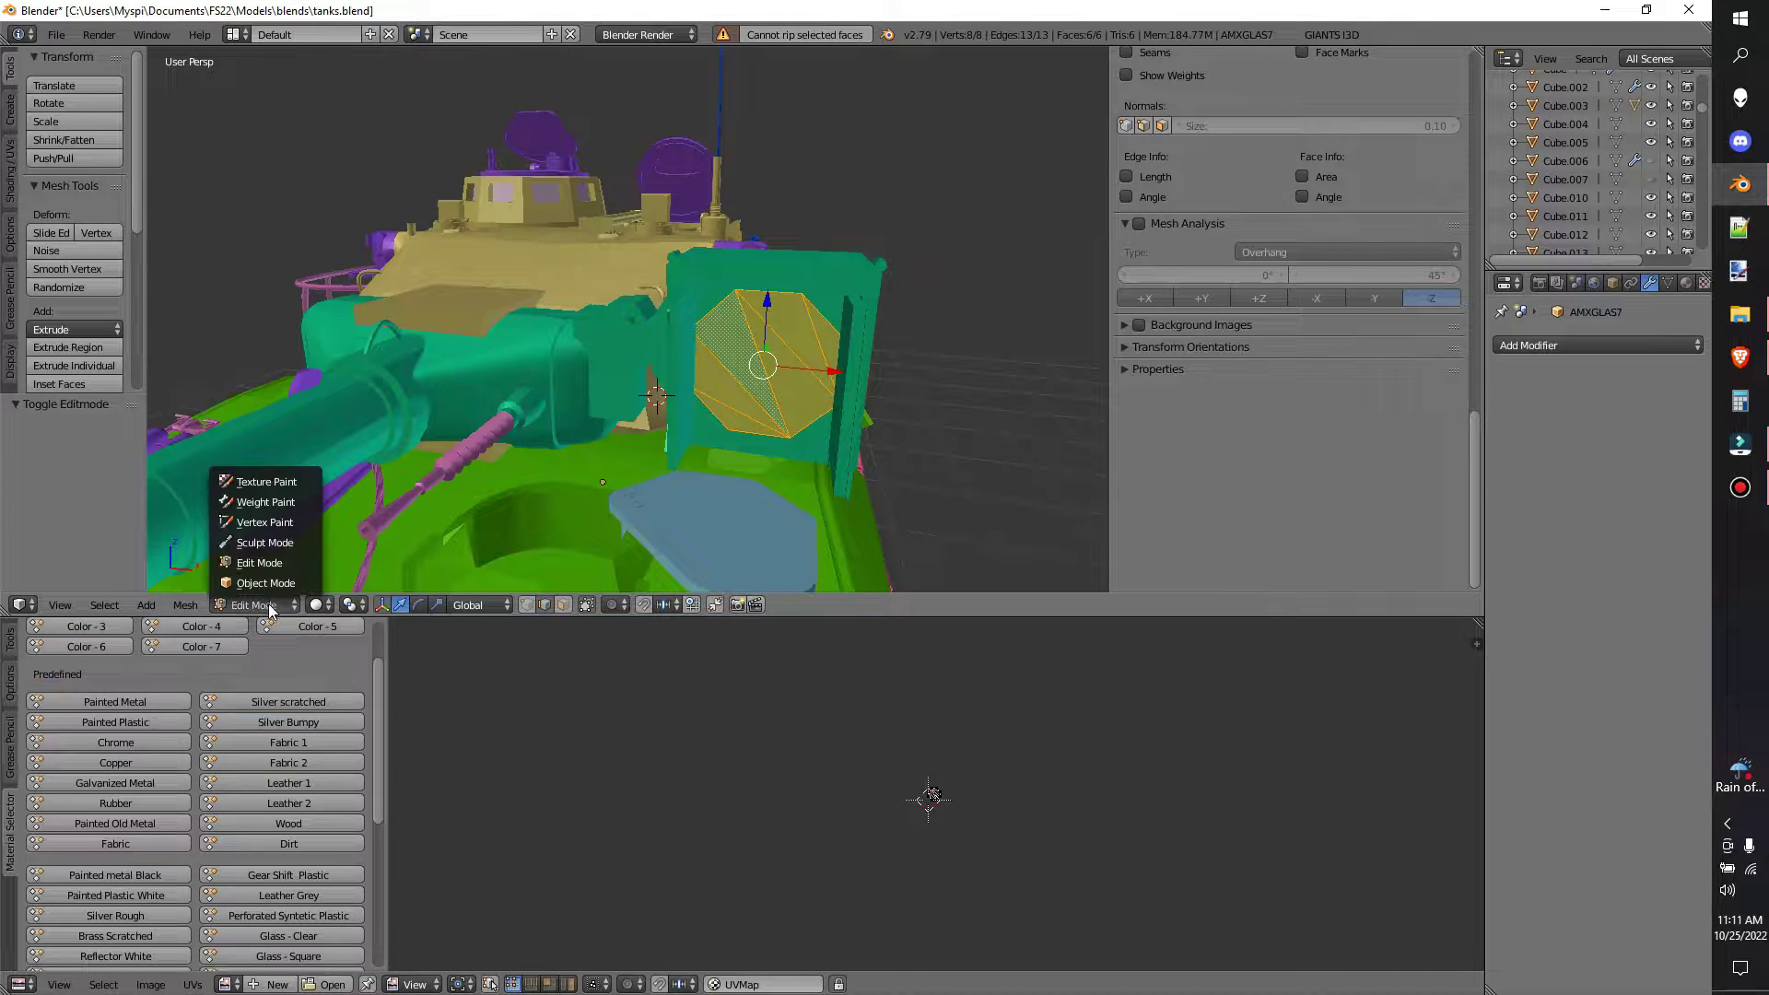
{"action": "left_click", "coordinate": [263, 522]}
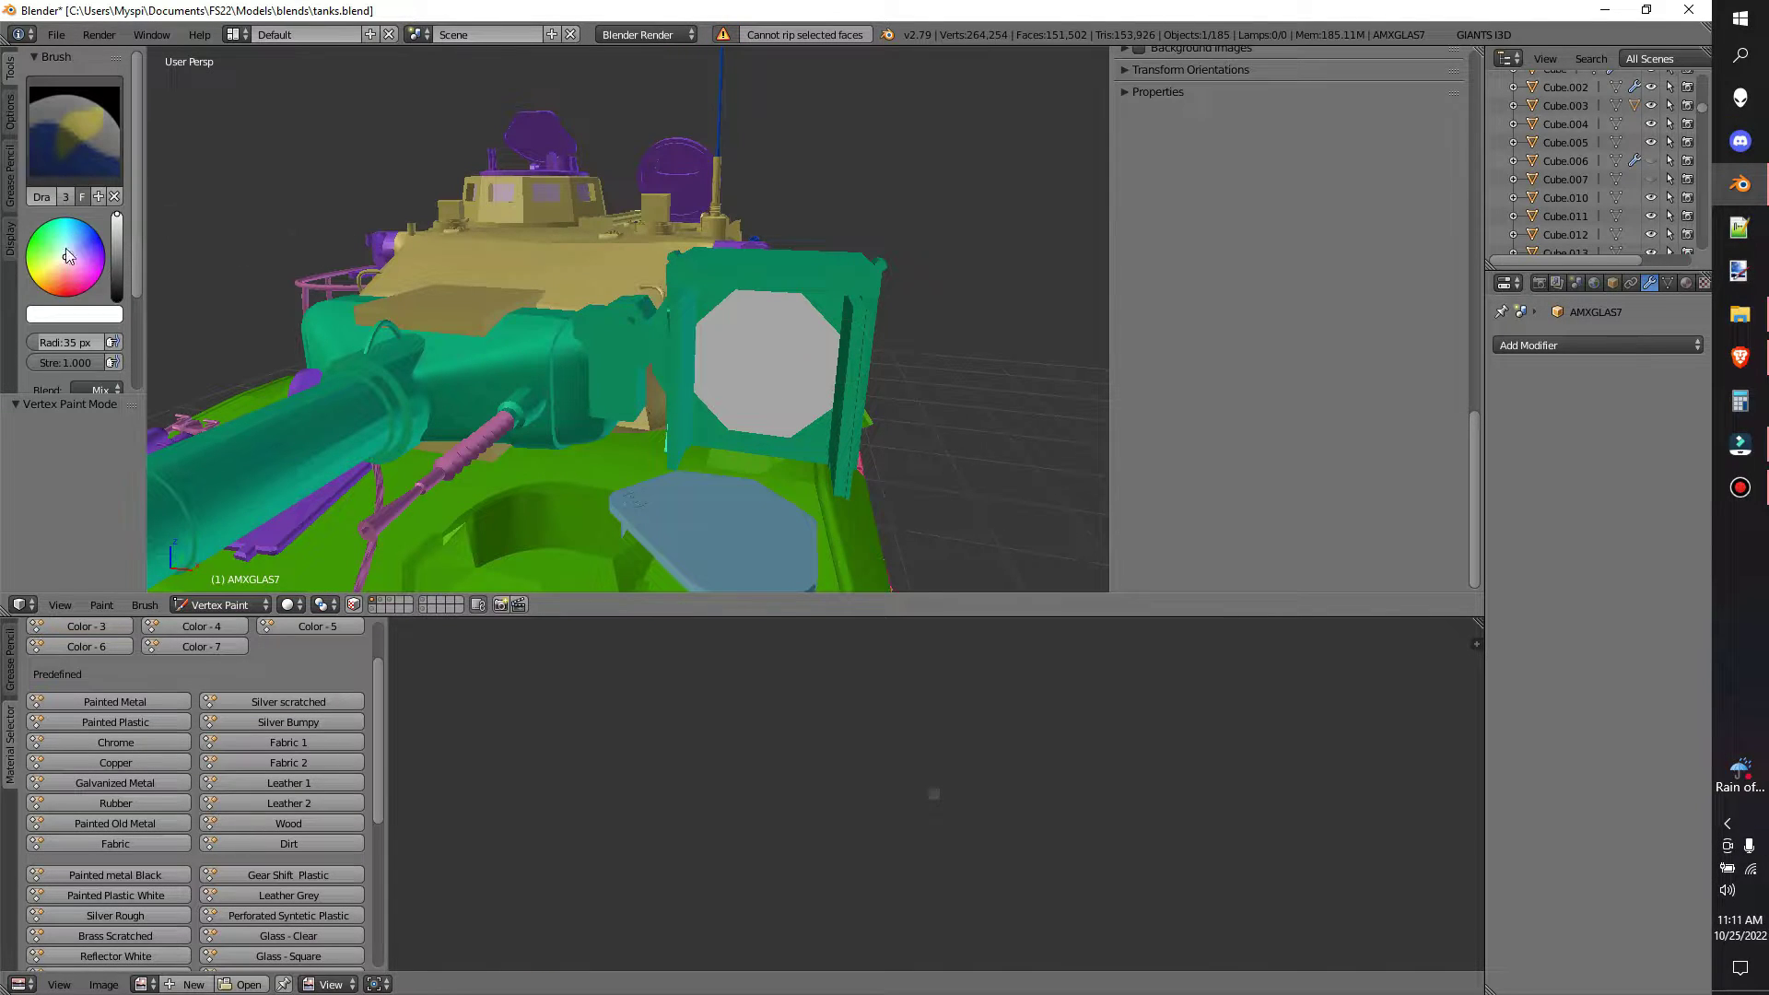
- Set the brush colour to blue and paint the octagonal AMXGLAS7 glass pane beside the turret
{"action": "left_click_drag", "start_coordinate": [71, 259], "coordinate": [97, 233]}
{"action": "scroll", "coordinate": [777, 344], "scroll_direction": "down", "scroll_amount": 9}
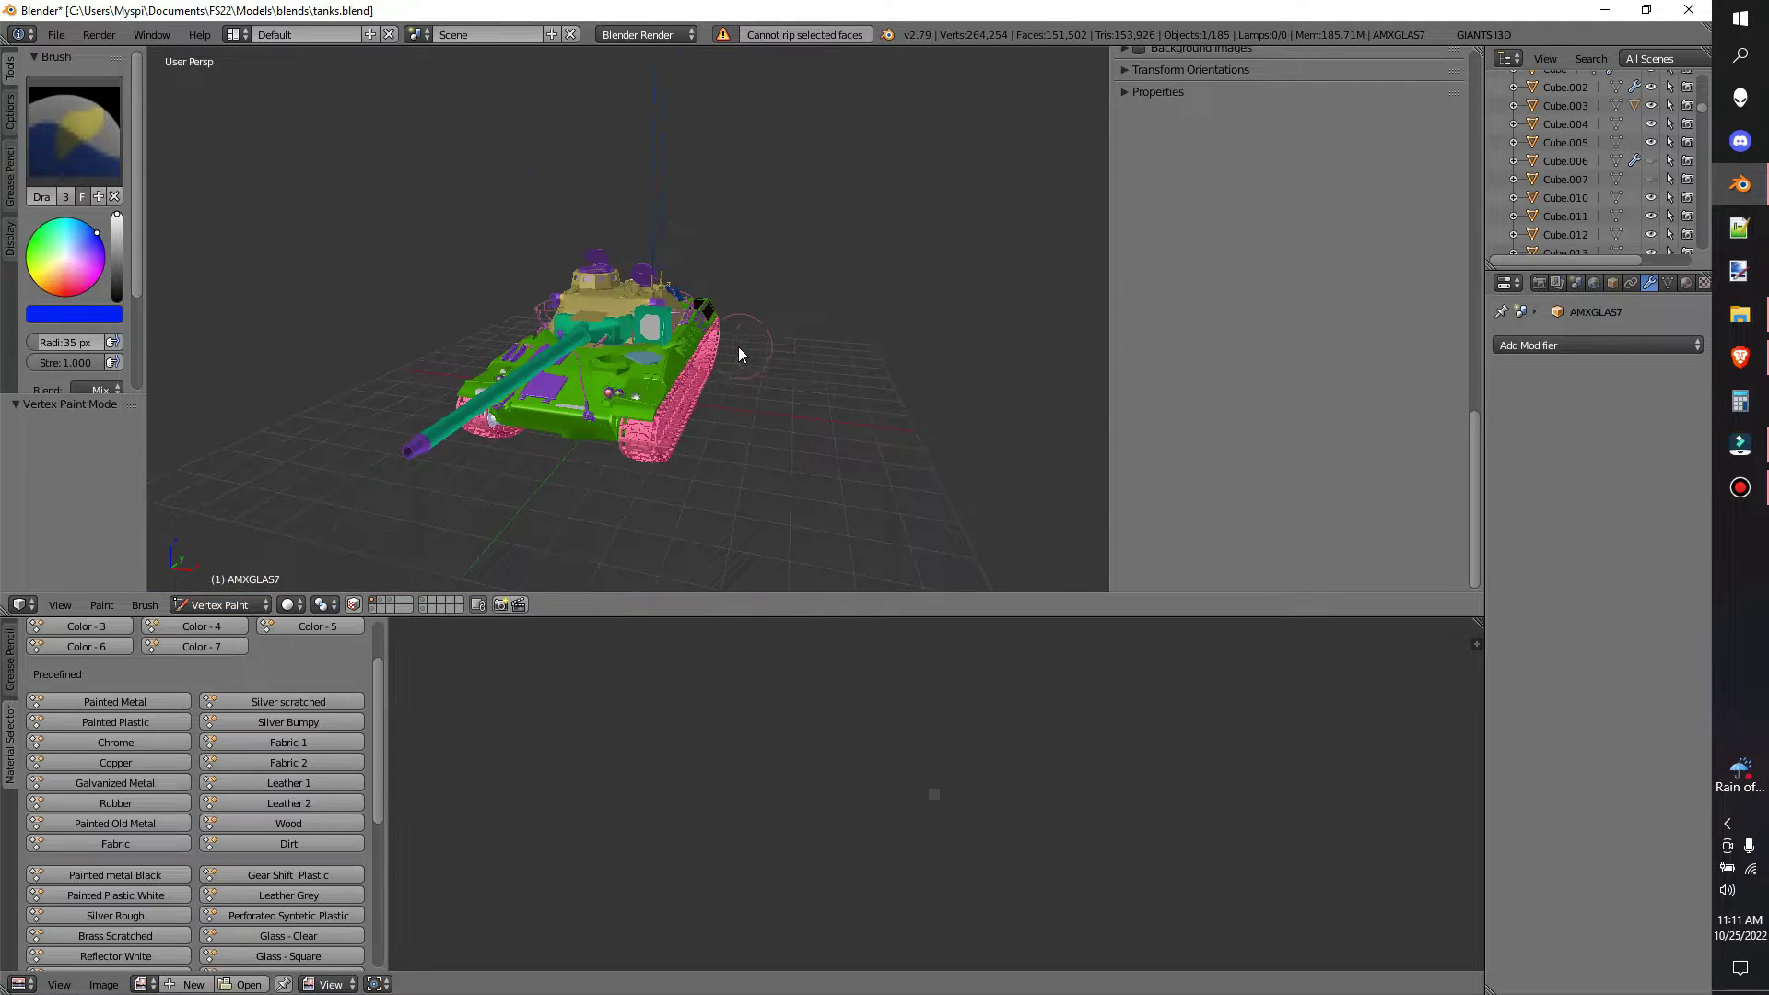
{"action": "scroll", "coordinate": [738, 347], "scroll_direction": "up", "scroll_amount": 6}
{"action": "left_click_drag", "start_coordinate": [669, 326], "coordinate": [743, 381]}
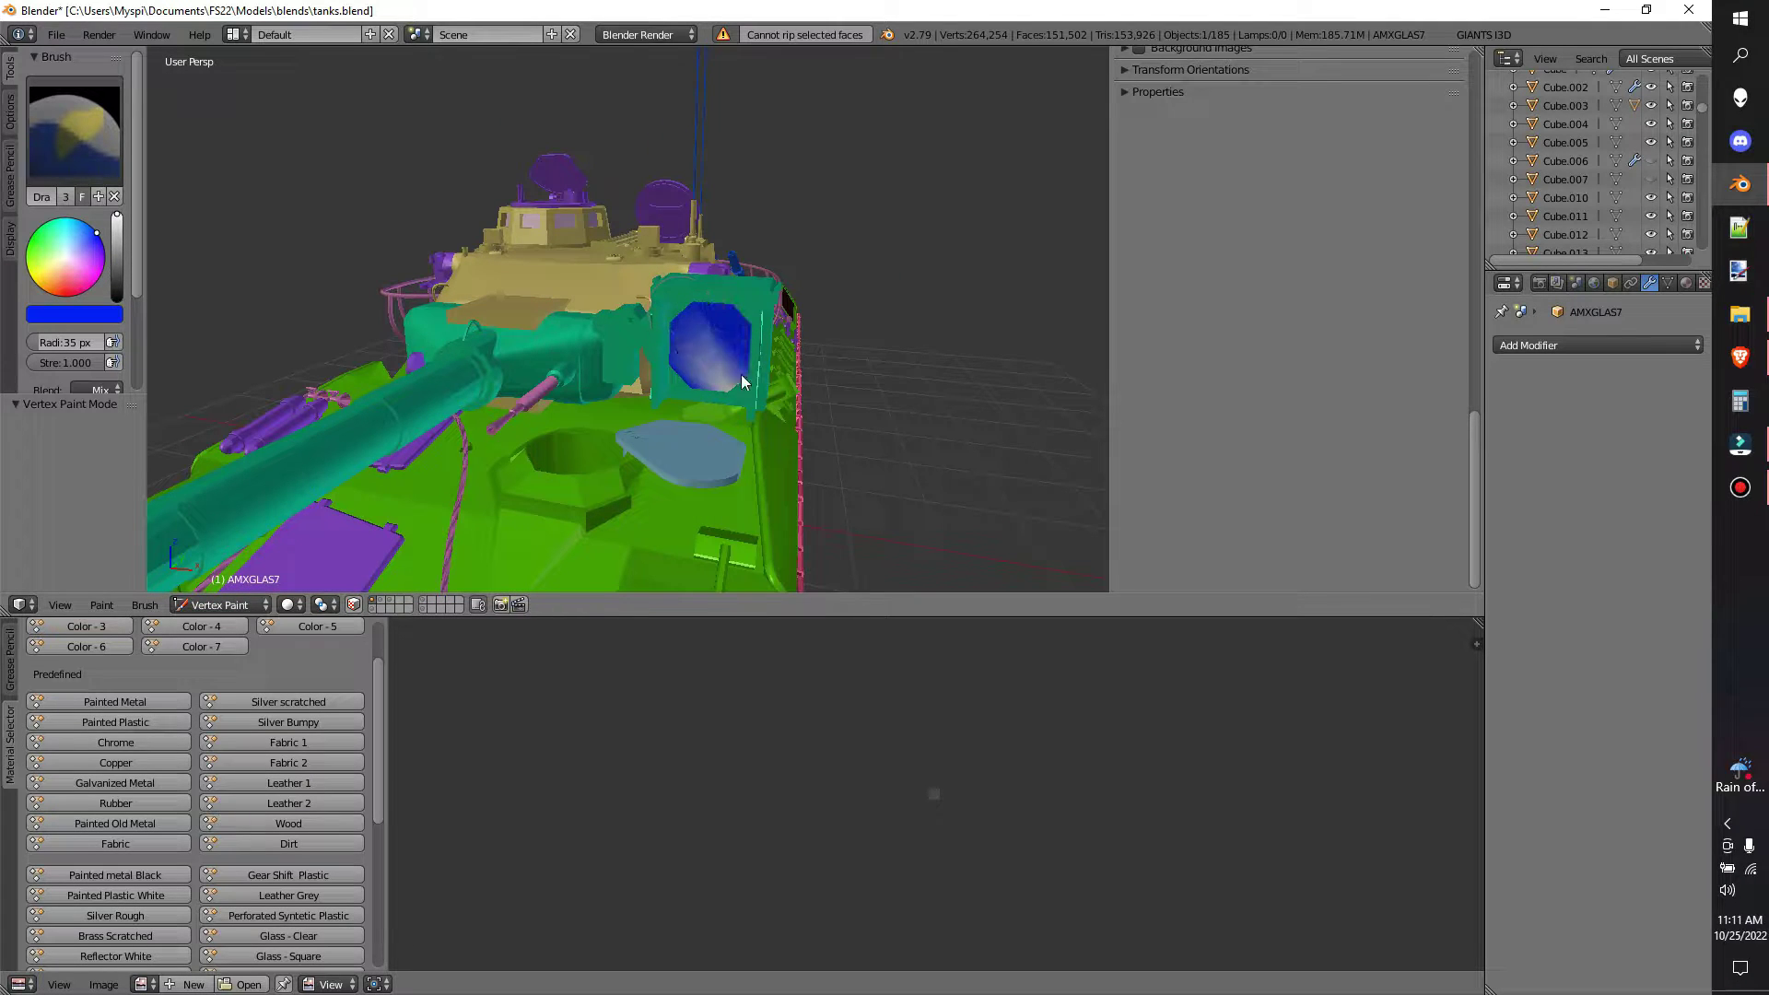
{"action": "key", "text": "Tab"}
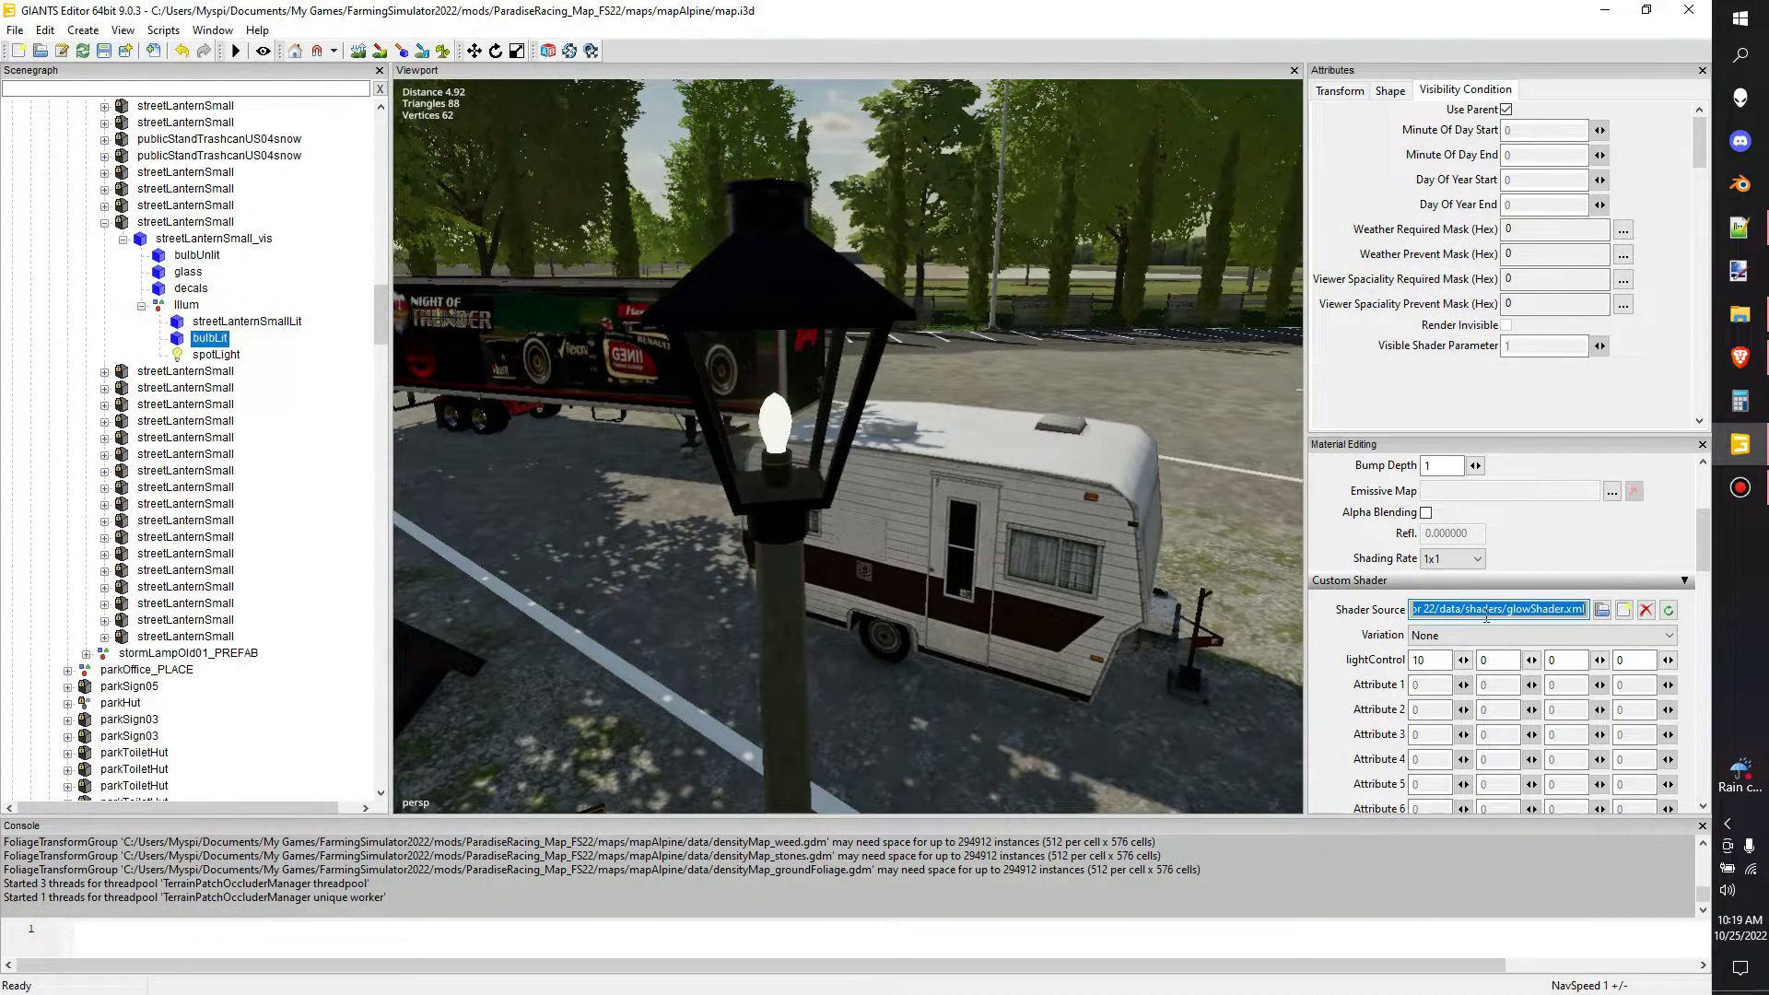
- In GIANTS Editor, examine the street lantern's bulbLit object up close and its glowShader.xml shader source
{"action": "left_click", "coordinate": [1485, 613]}
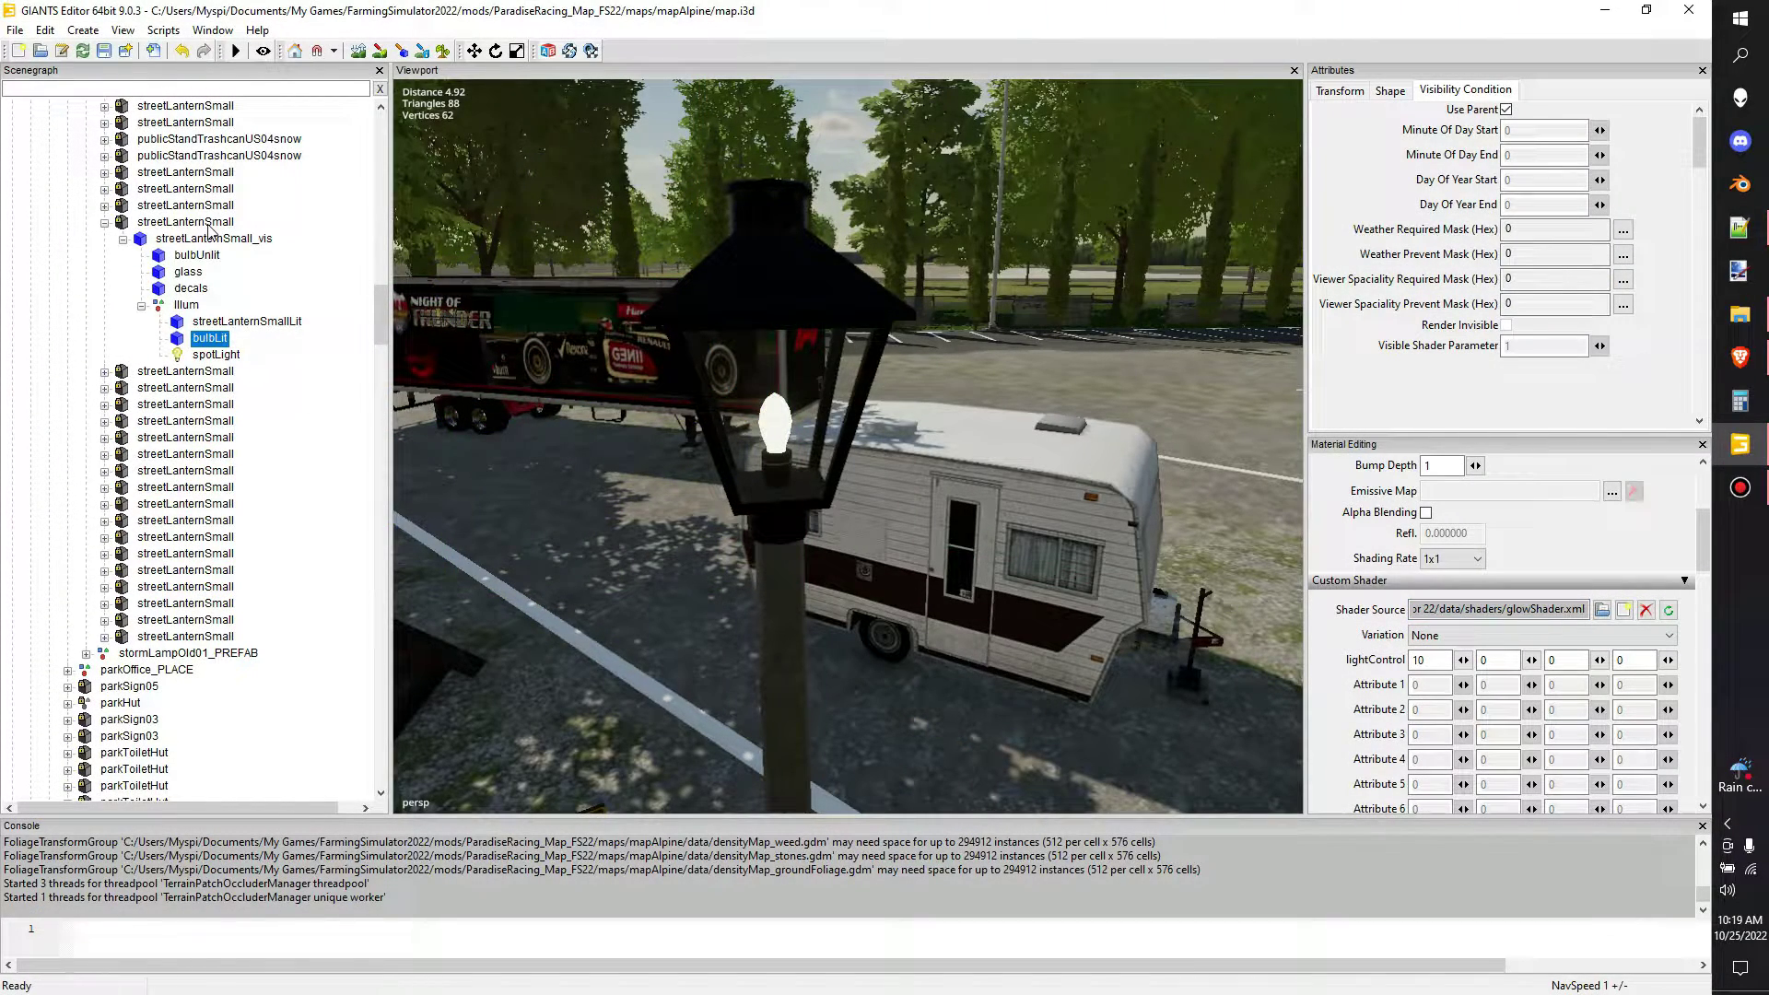
{"action": "left_click_drag", "start_coordinate": [817, 439], "coordinate": [802, 373], "text": "alt"}
{"action": "scroll", "coordinate": [798, 428], "scroll_direction": "up", "scroll_amount": 5}
{"action": "scroll", "coordinate": [790, 424], "scroll_direction": "up", "scroll_amount": 3}
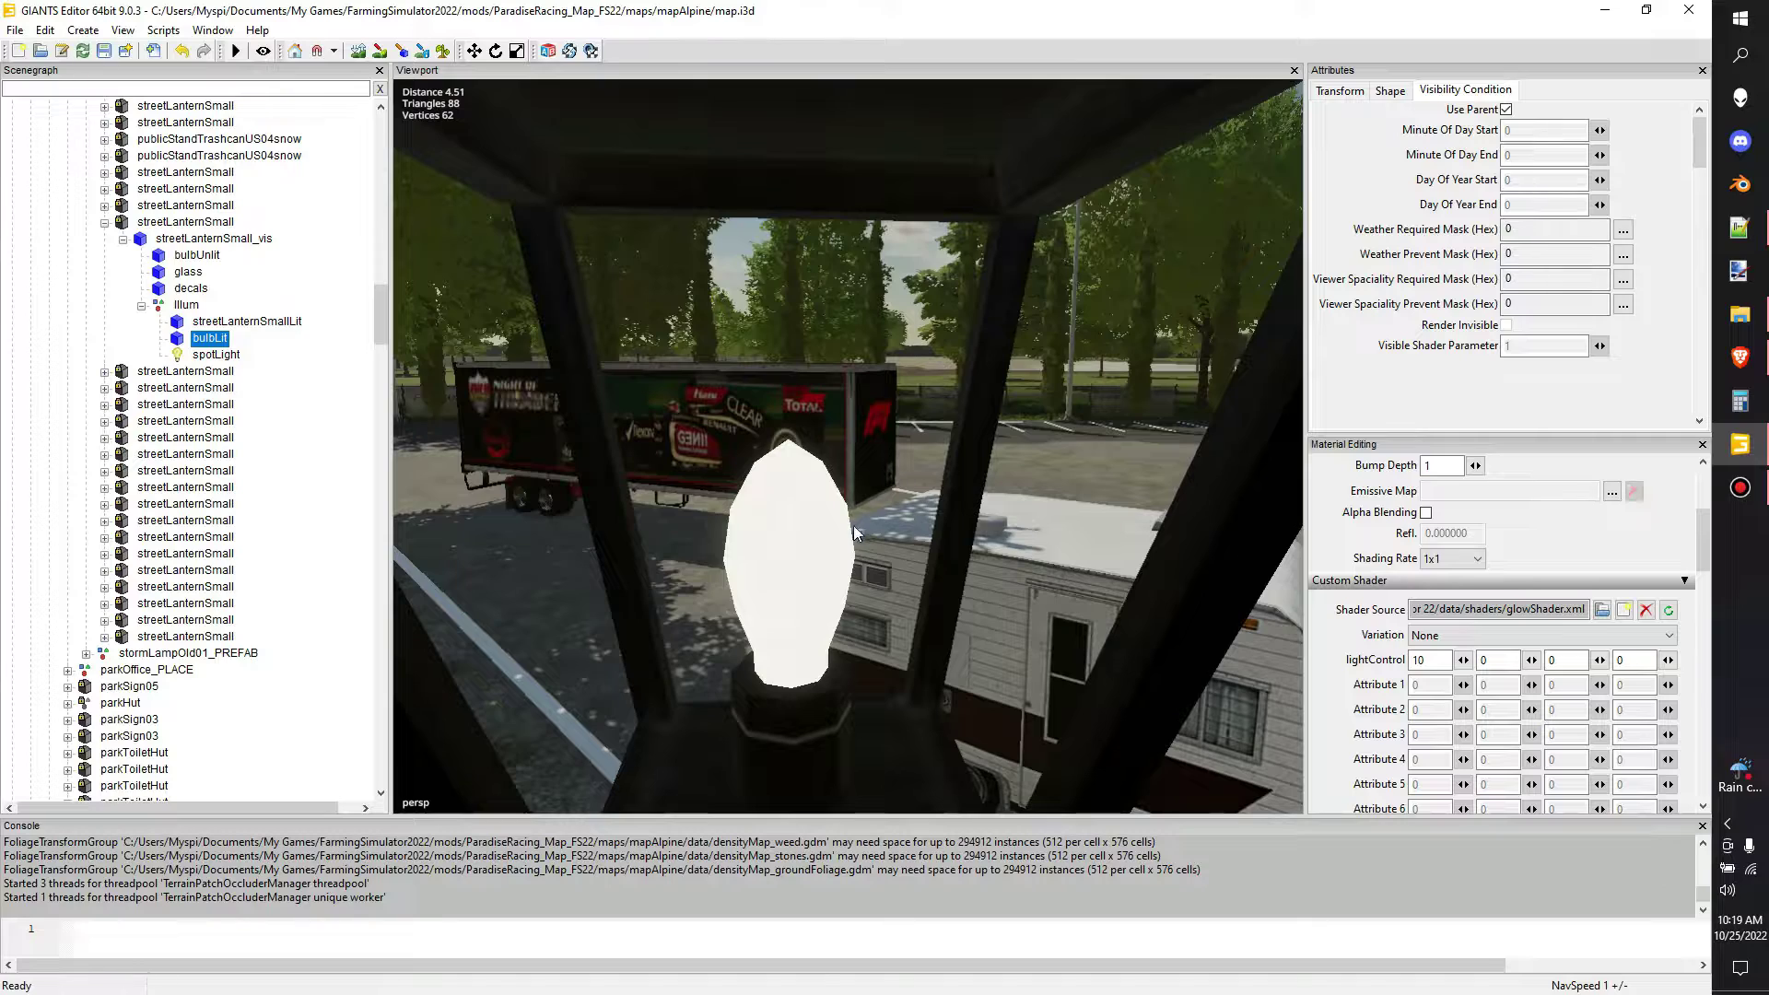
{"action": "mouse_move", "coordinate": [853, 525]}
{"action": "left_mouse_down", "text": "alt"}
{"action": "mouse_move", "coordinate": [724, 515]}
{"action": "mouse_move", "coordinate": [829, 544]}
{"action": "mouse_move", "coordinate": [859, 526]}
{"action": "left_mouse_up", "text": "alt"}
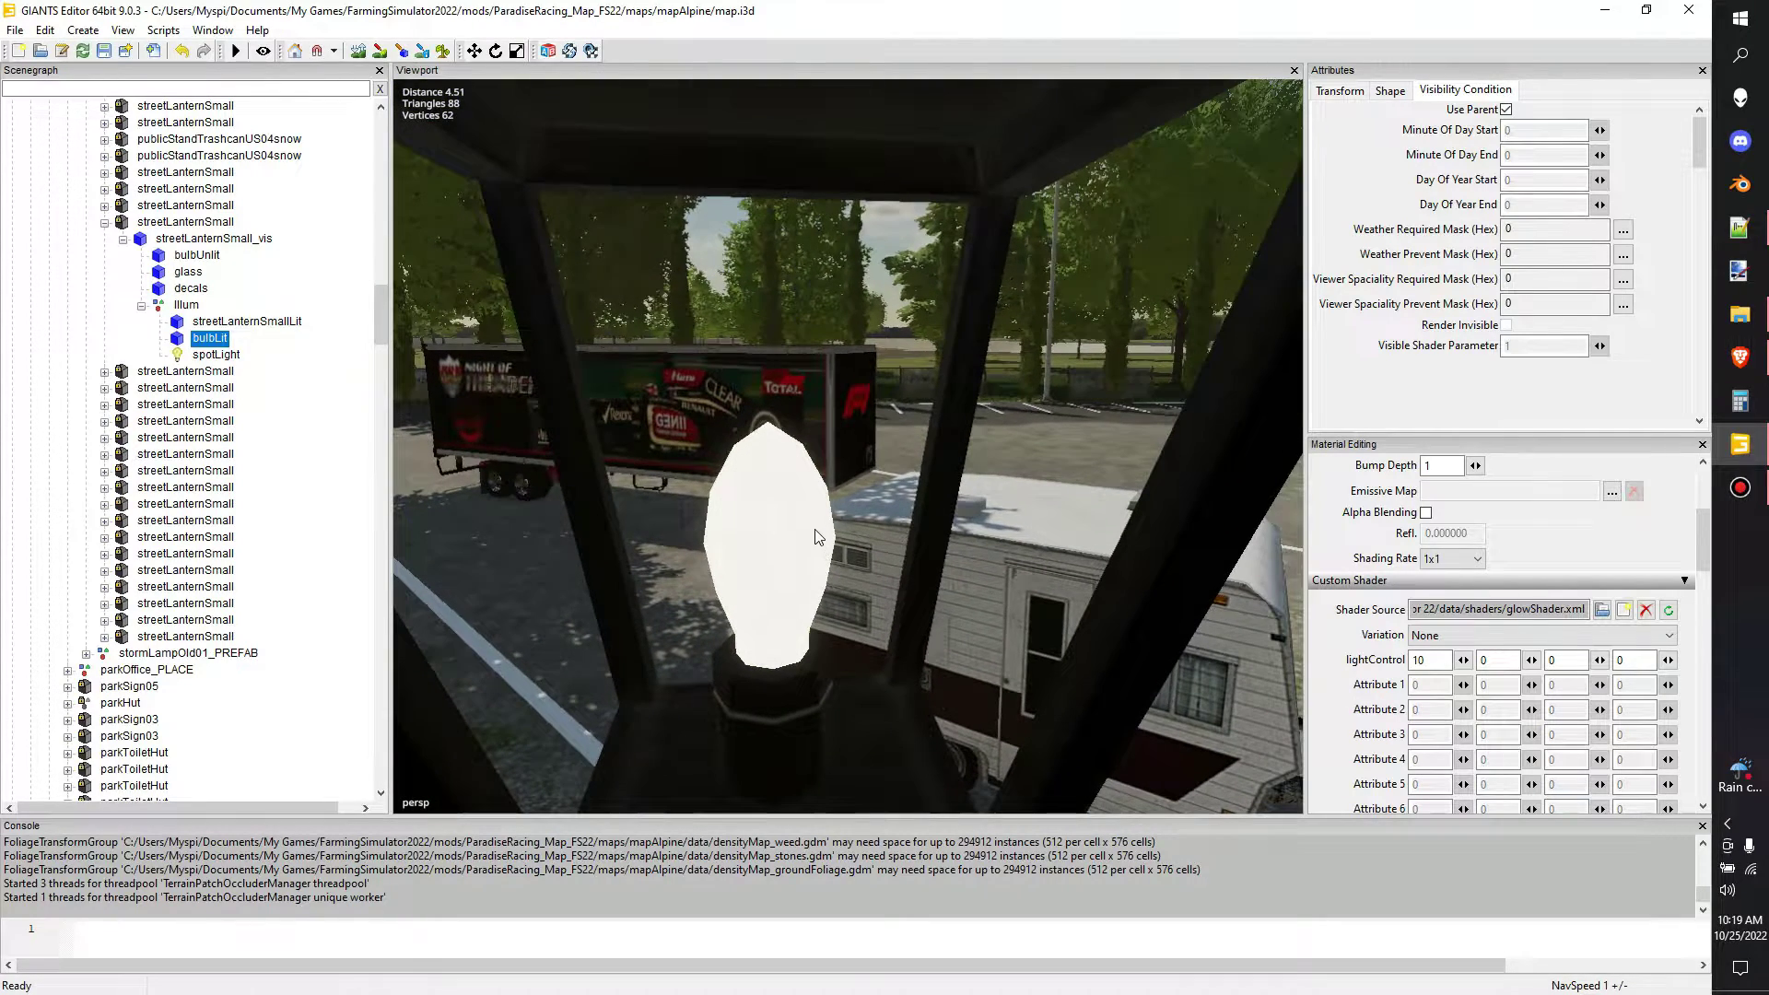
{"action": "right_click_drag", "start_coordinate": [816, 536], "coordinate": [824, 560]}
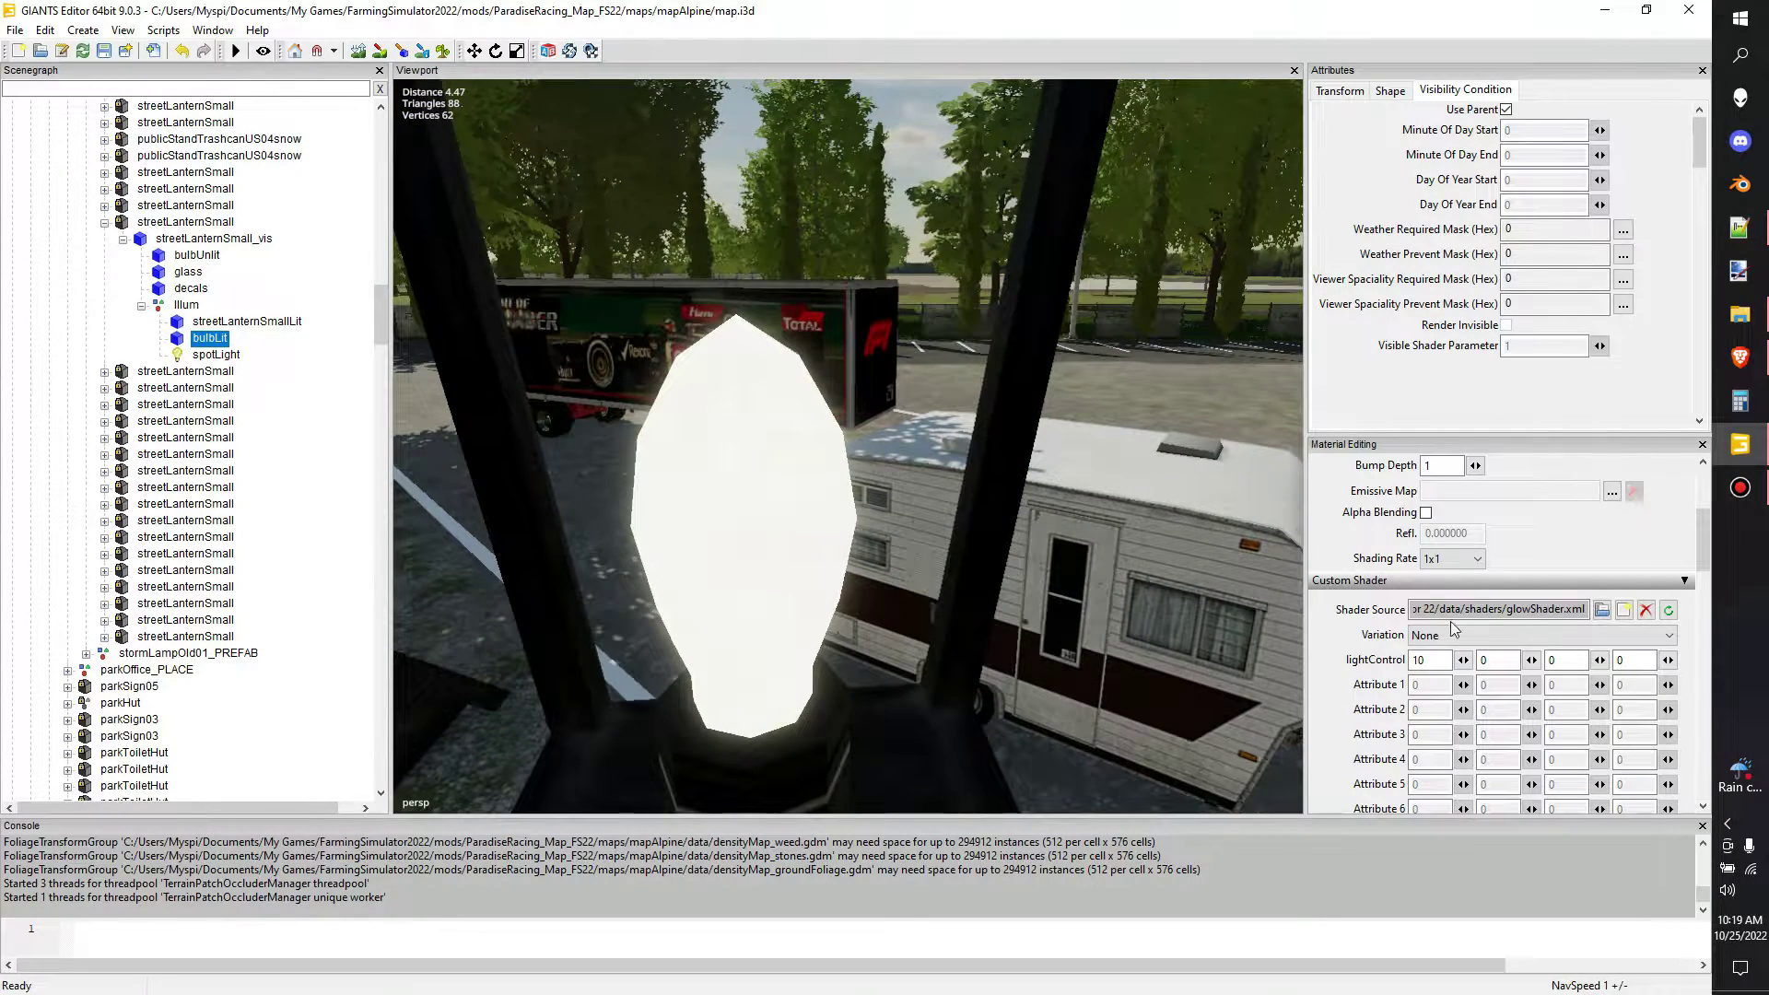
- Test the street lantern bulbLit's lightControl at 0 and 1, and return it to 10
{"action": "left_click_drag", "start_coordinate": [1468, 609], "coordinate": [1590, 609]}
{"action": "left_click", "coordinate": [1290, 645]}
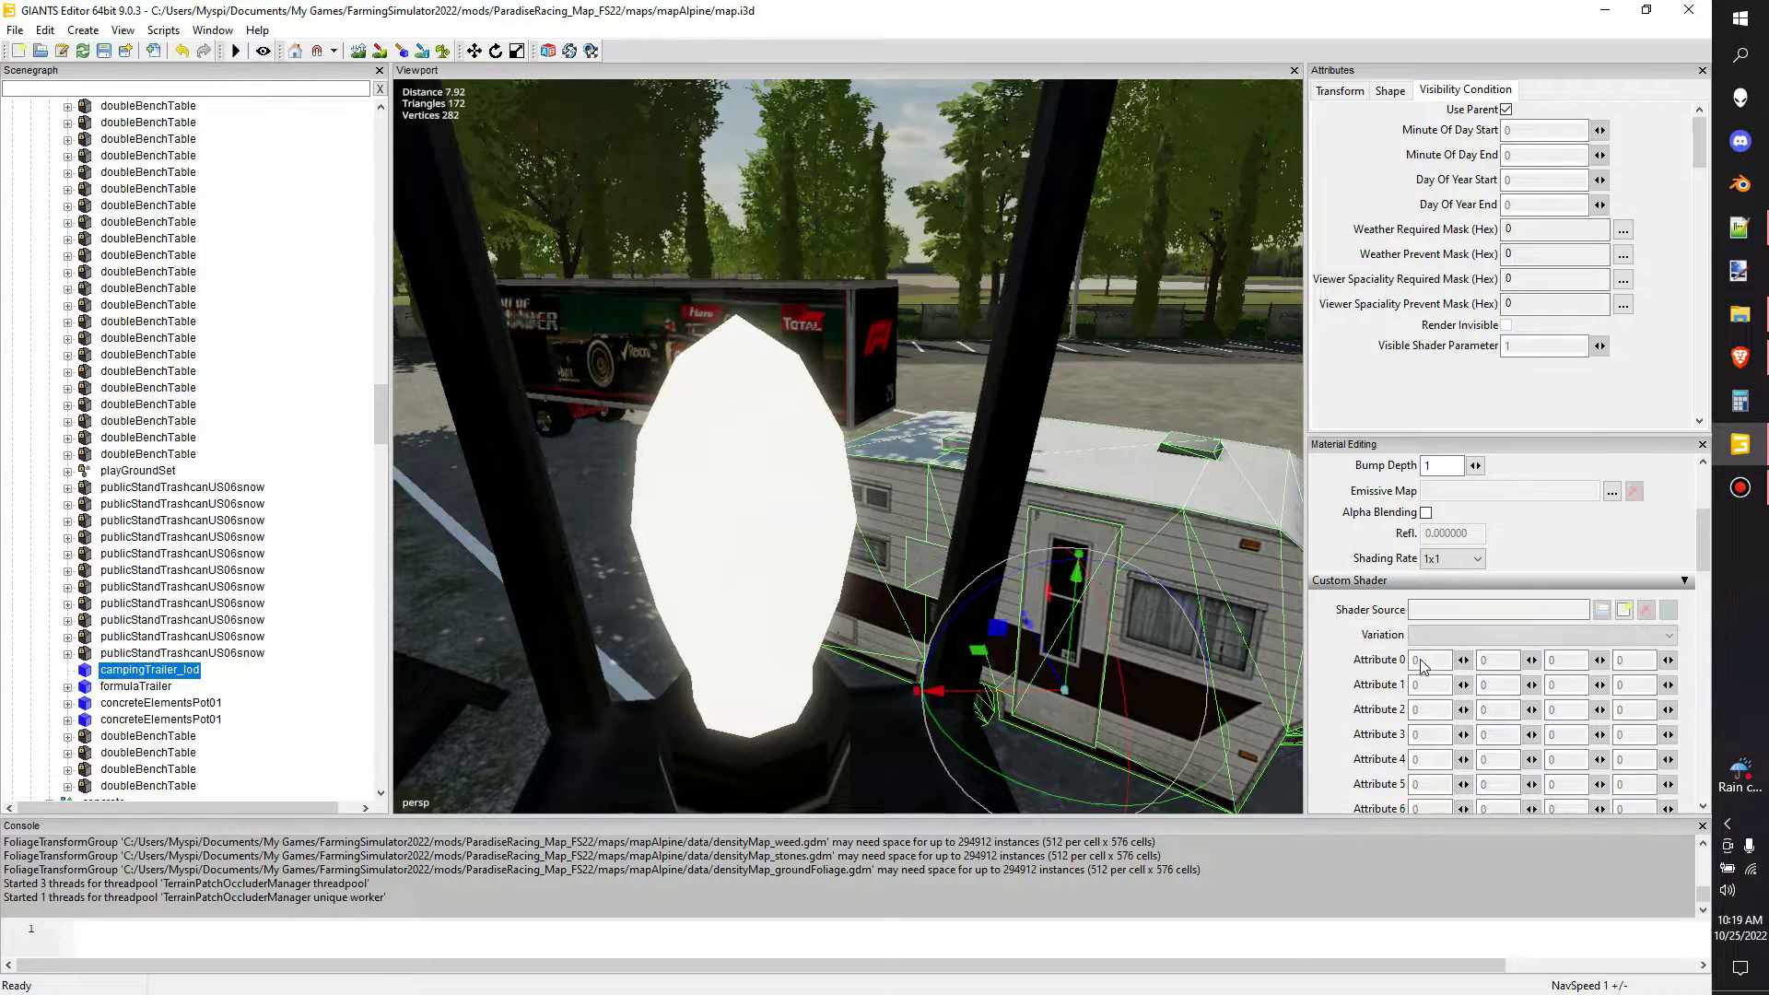
{"action": "left_click", "coordinate": [815, 559]}
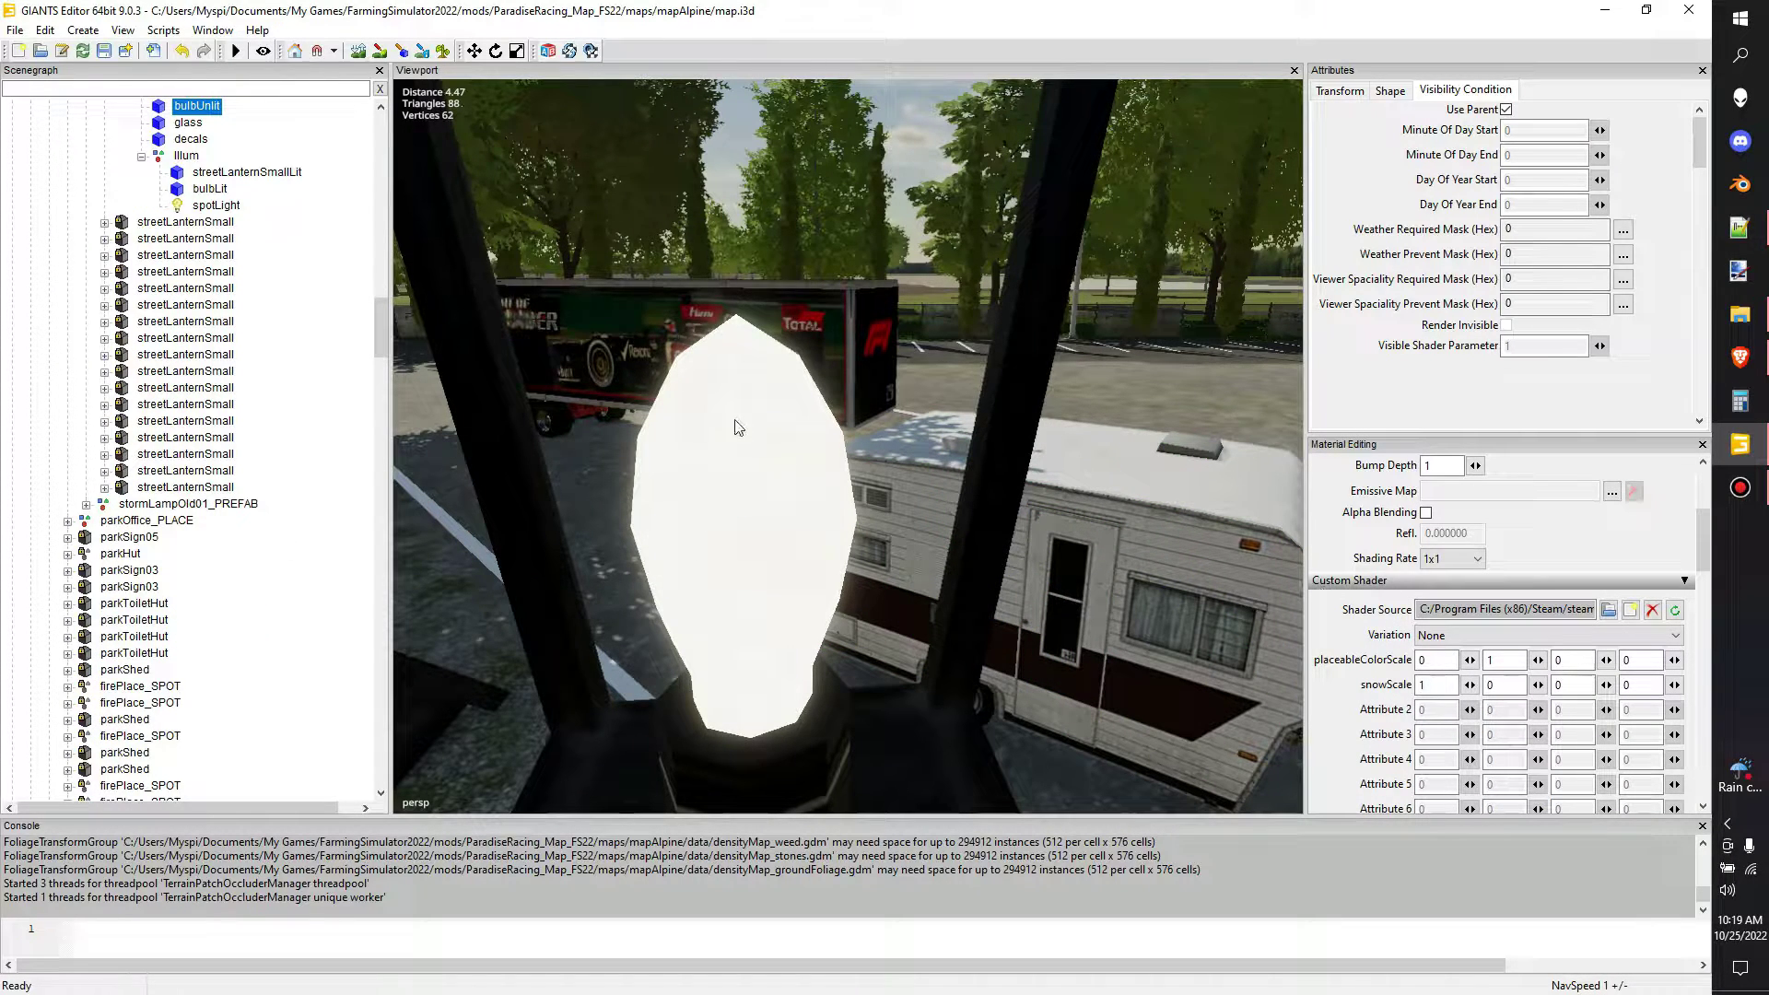
{"action": "left_click", "coordinate": [208, 189]}
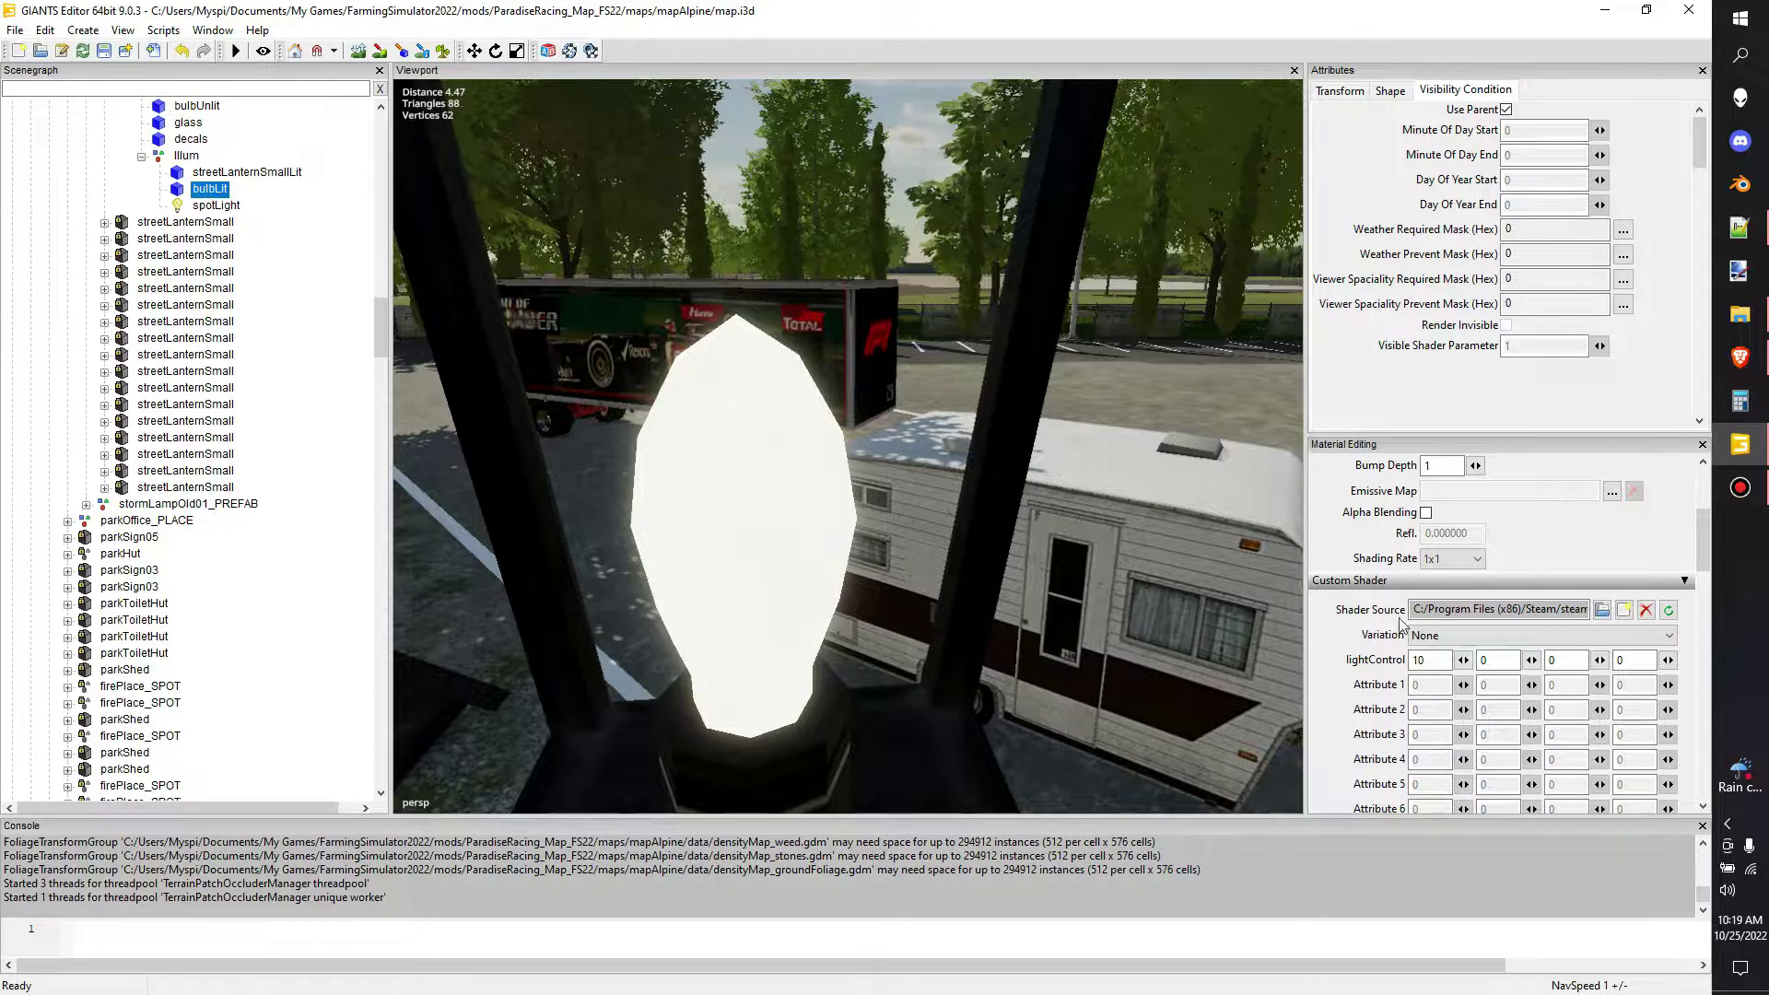
{"action": "left_click_drag", "start_coordinate": [1437, 660], "coordinate": [1311, 687]}
{"action": "type", "text": "0"}
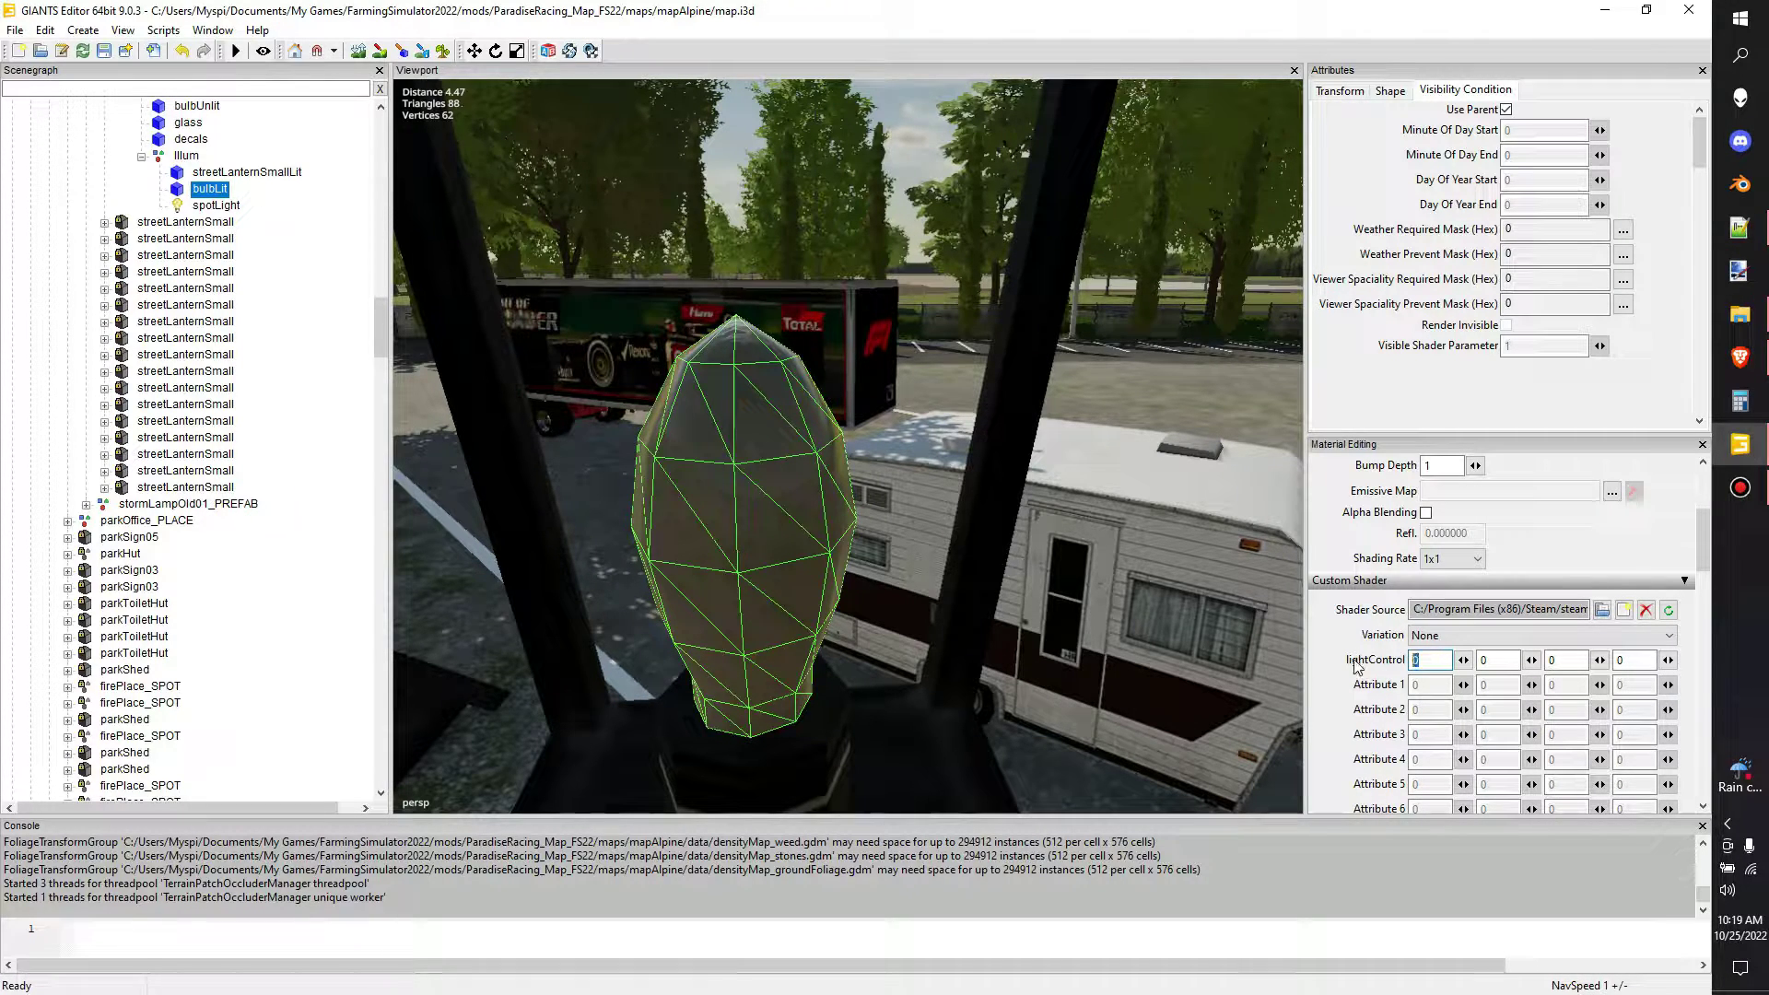
{"action": "type", "text": "1"}
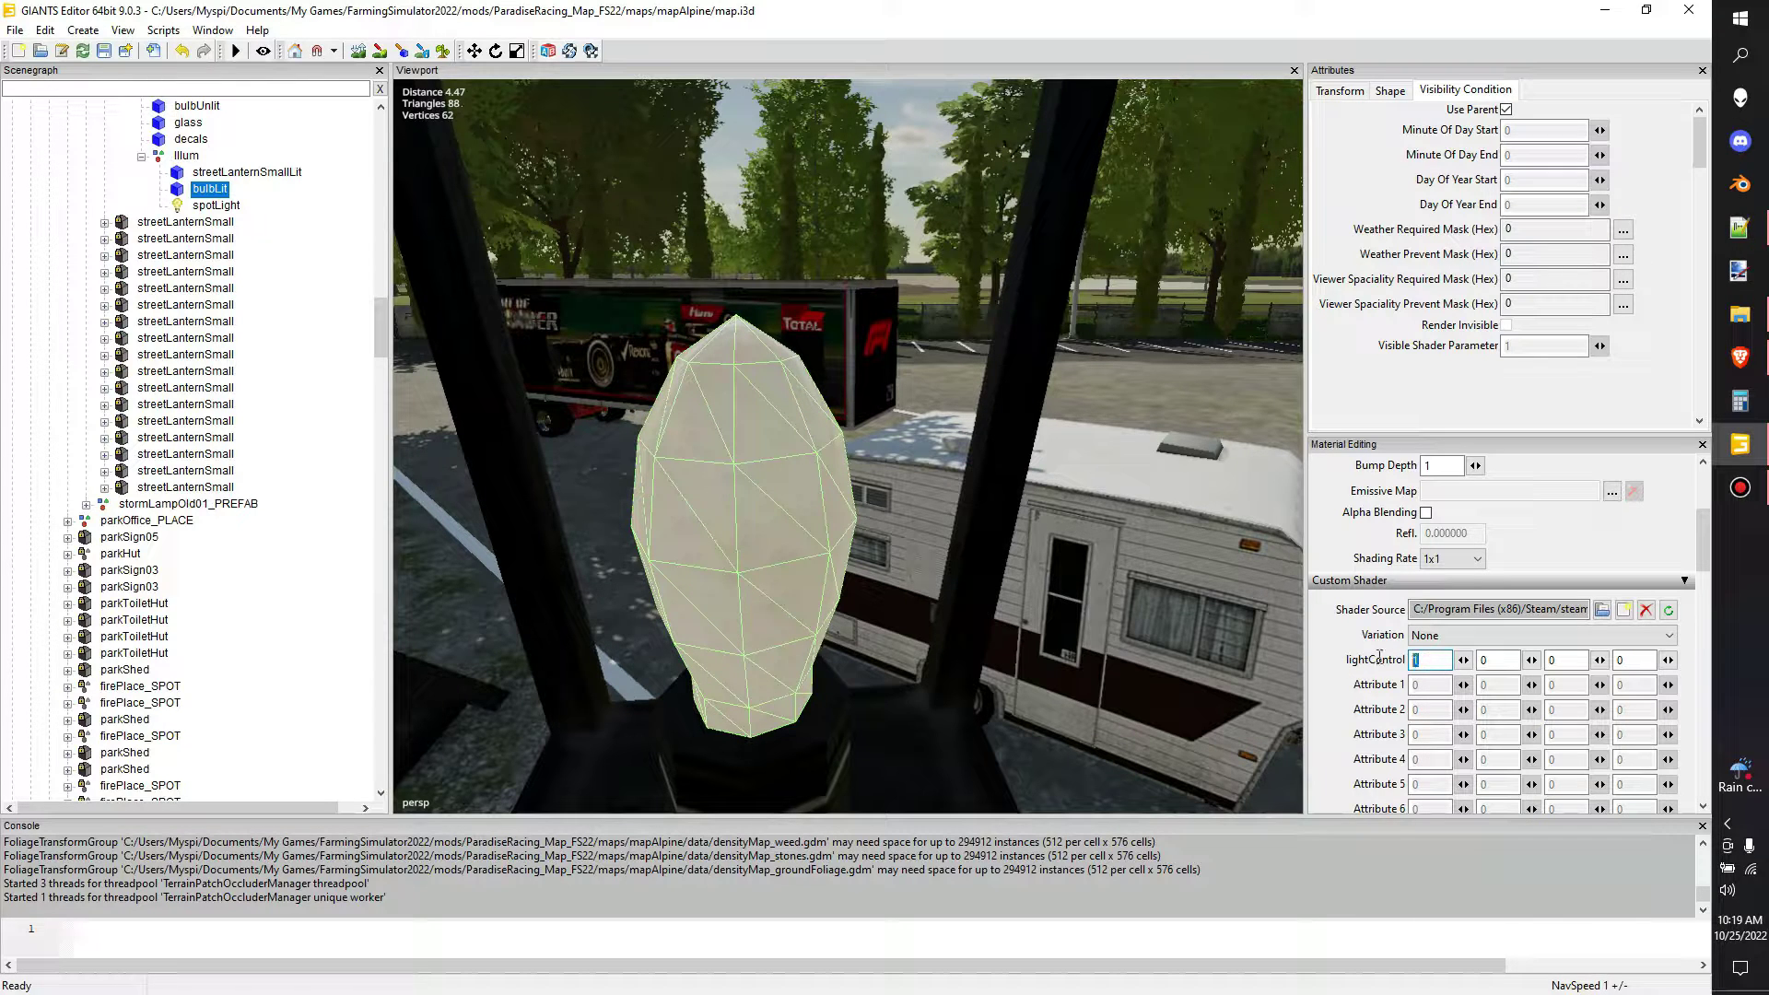
{"action": "type", "text": "010"}
- Assign glowShader as the custom shader of sidewalkElementPoleVis, the black pole beside the camping trailer
{"action": "scroll", "coordinate": [936, 544], "scroll_direction": "down", "scroll_amount": 4}
{"action": "left_click_drag", "start_coordinate": [910, 518], "coordinate": [1185, 600], "text": "alt"}
{"action": "right_click_drag", "start_coordinate": [1186, 600], "coordinate": [902, 533]}
{"action": "left_click", "coordinate": [902, 533]}
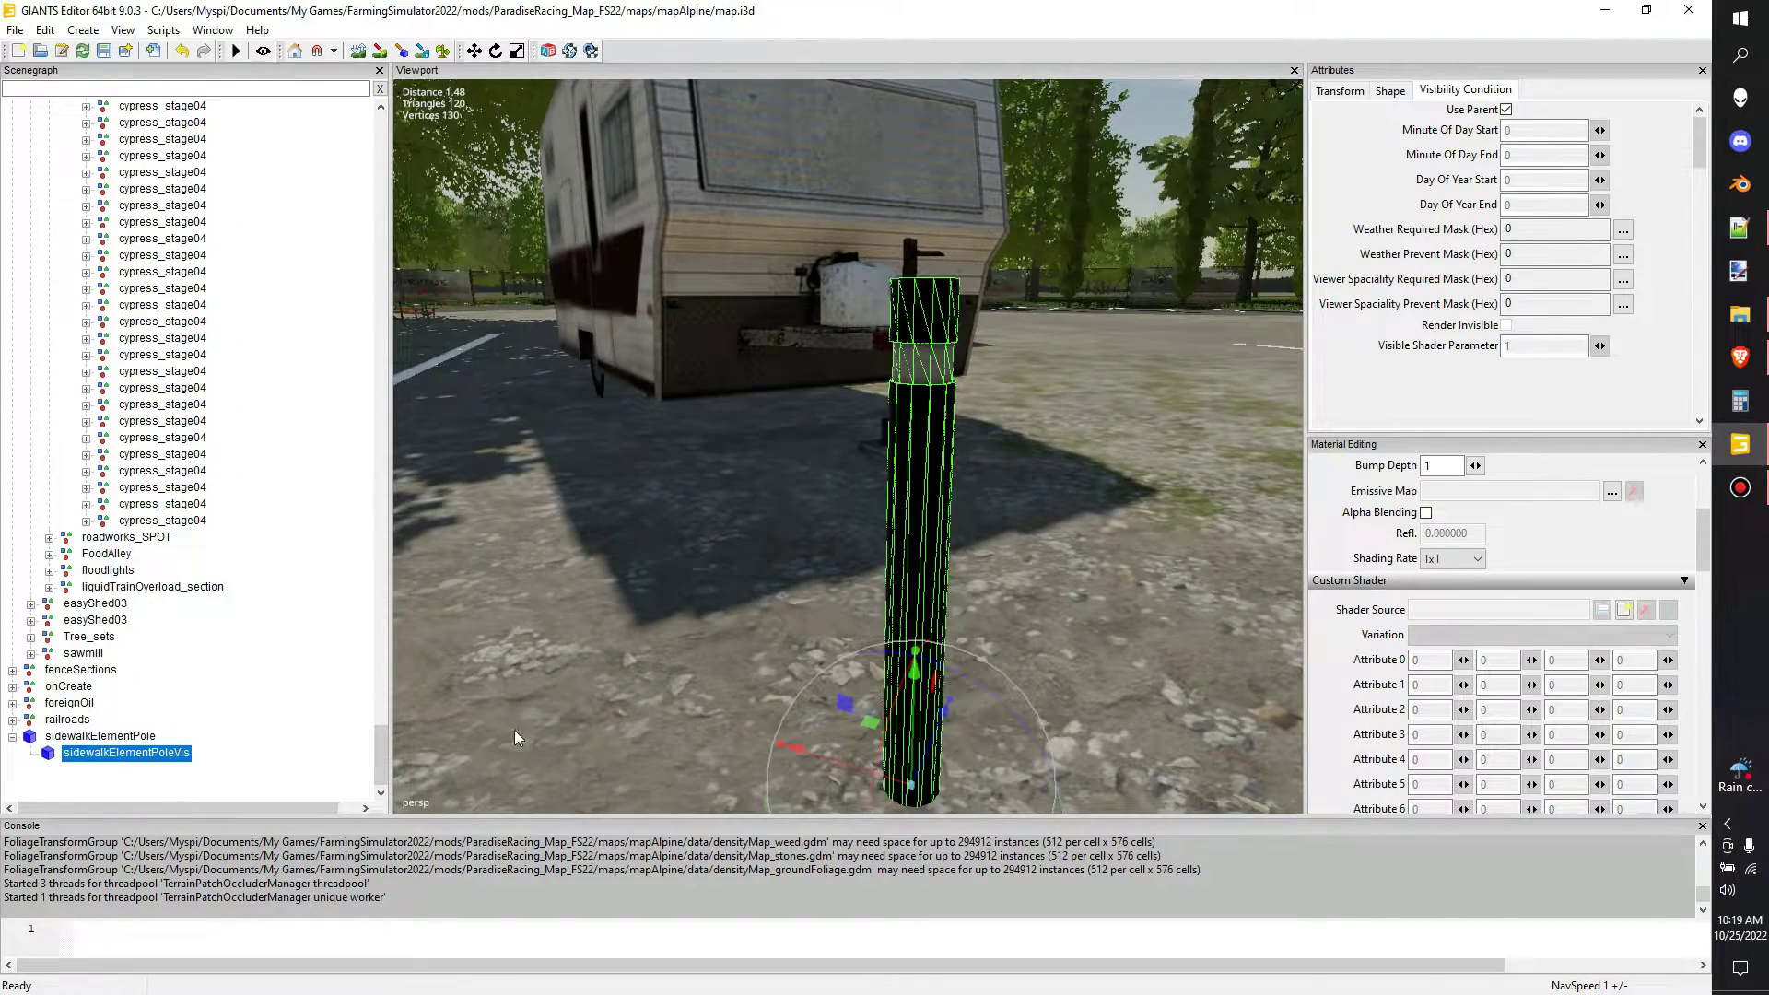
{"action": "left_click", "coordinate": [128, 736]}
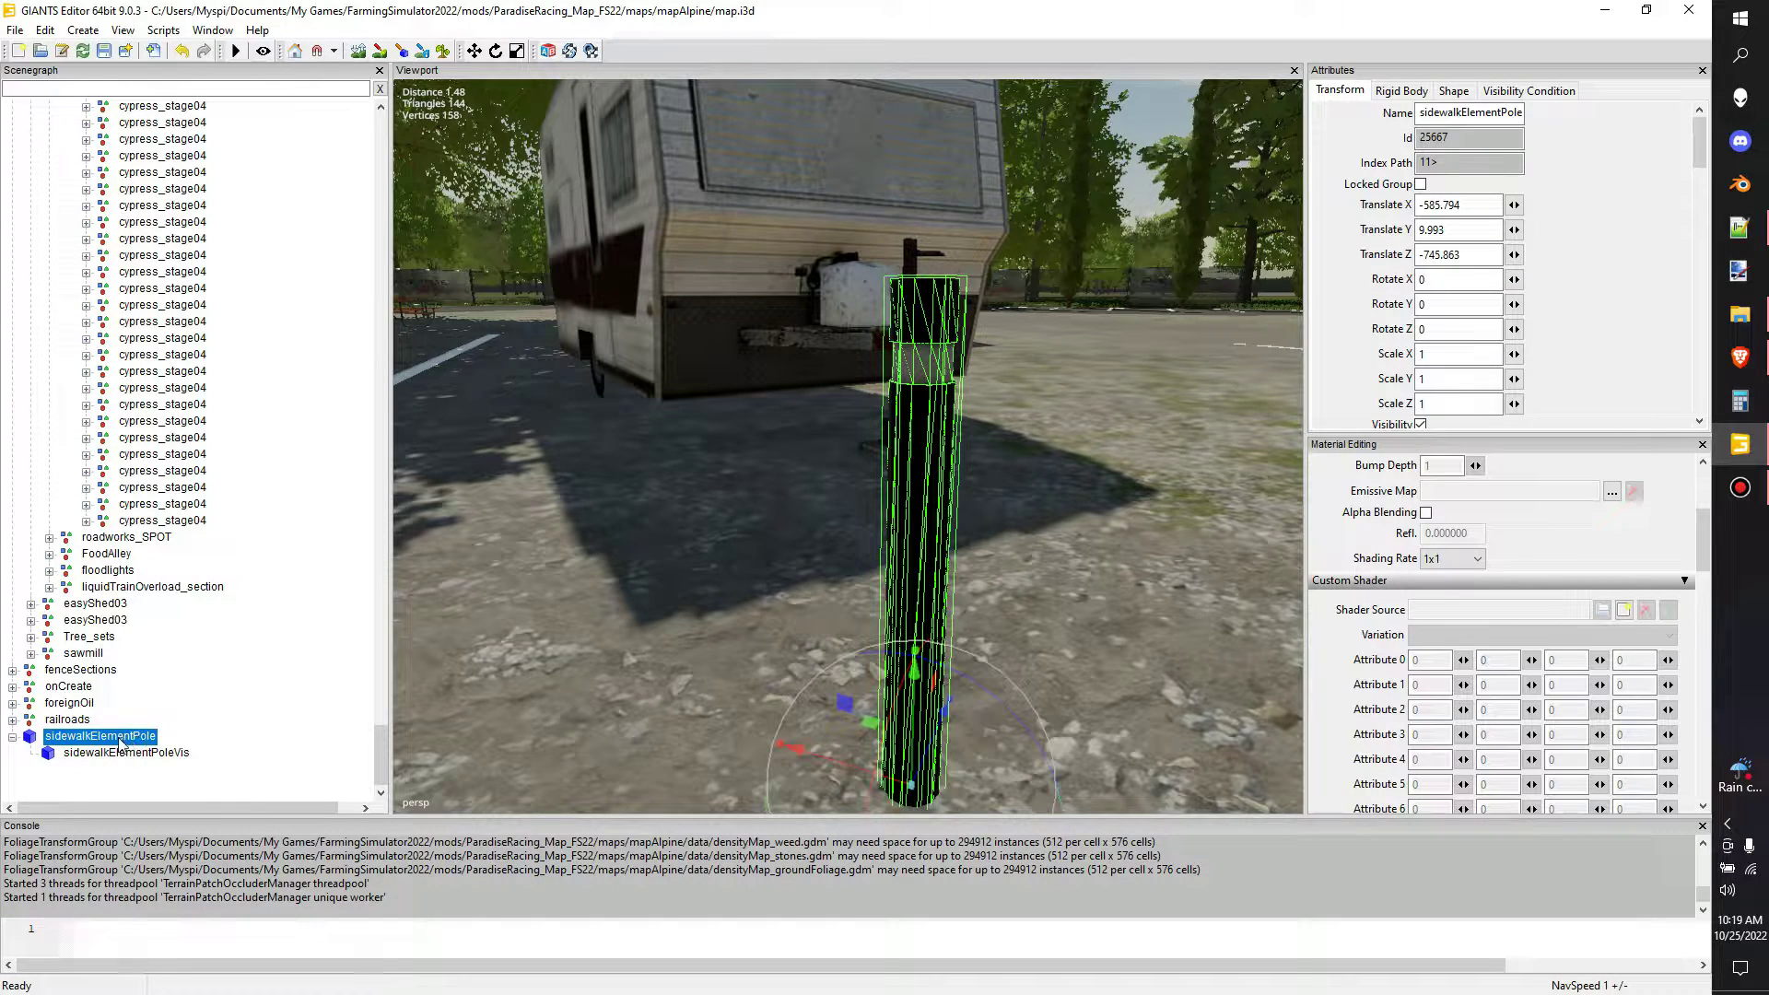
{"action": "left_click", "coordinate": [114, 754]}
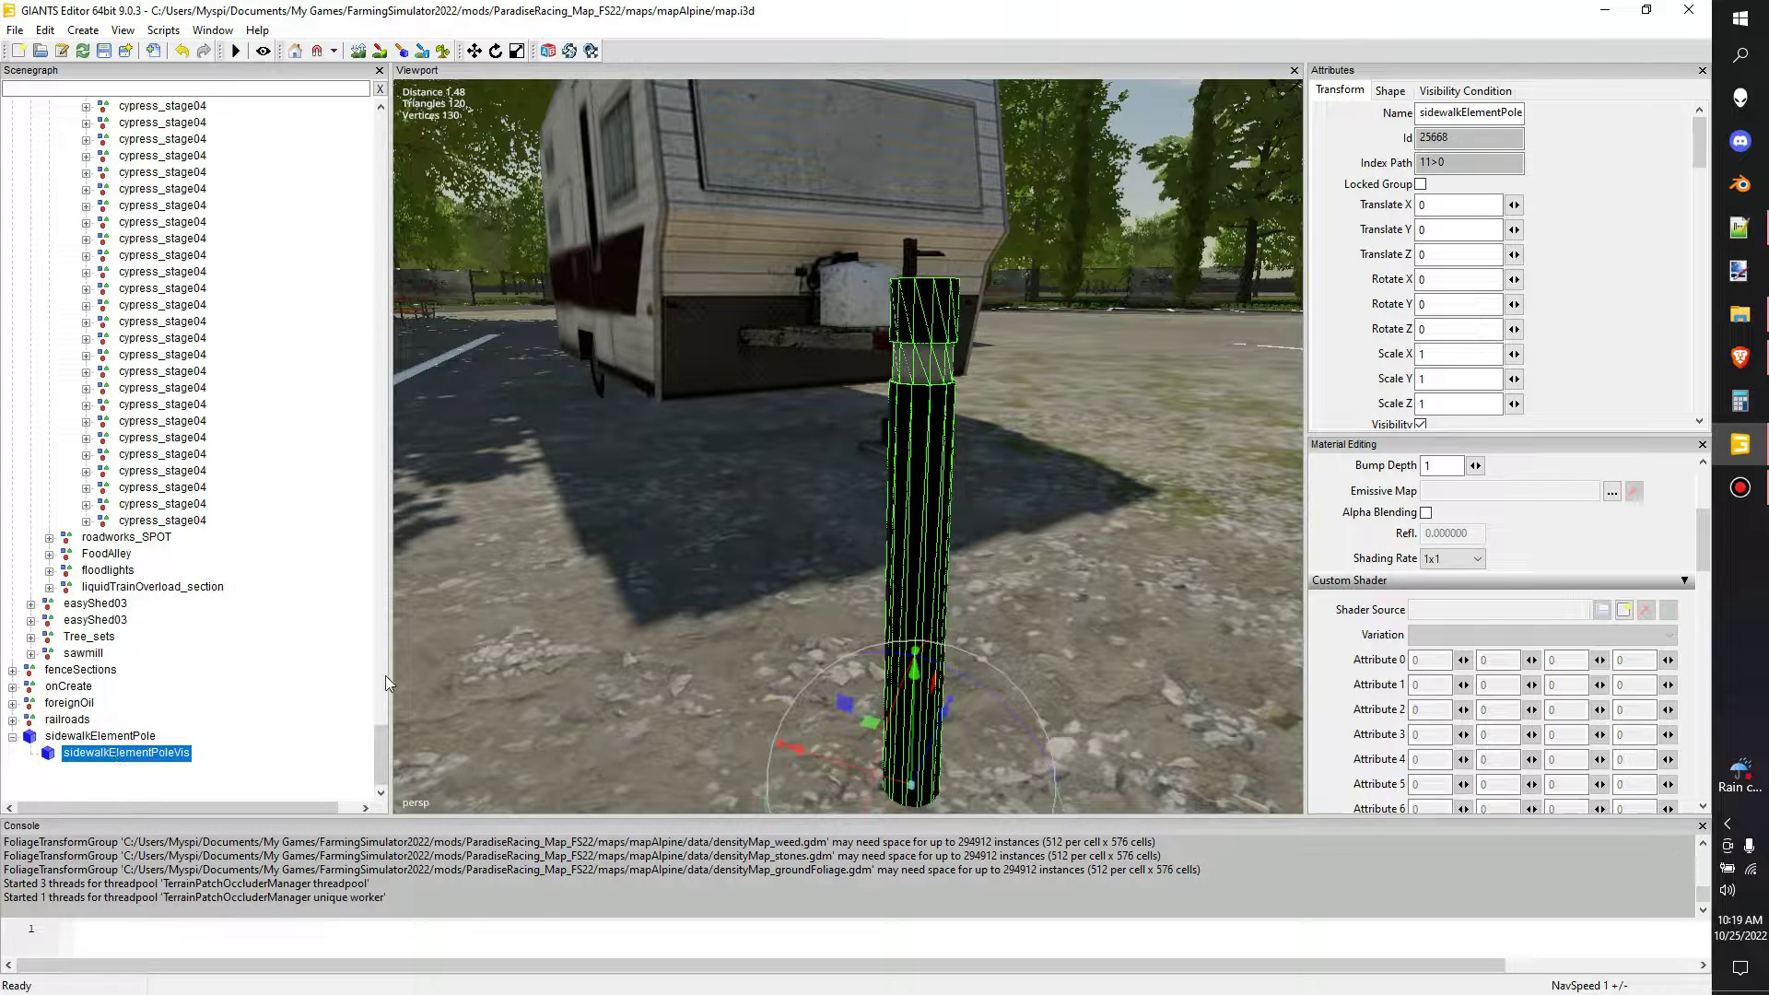
{"action": "left_click_drag", "start_coordinate": [1000, 637], "coordinate": [1052, 571], "text": "alt"}
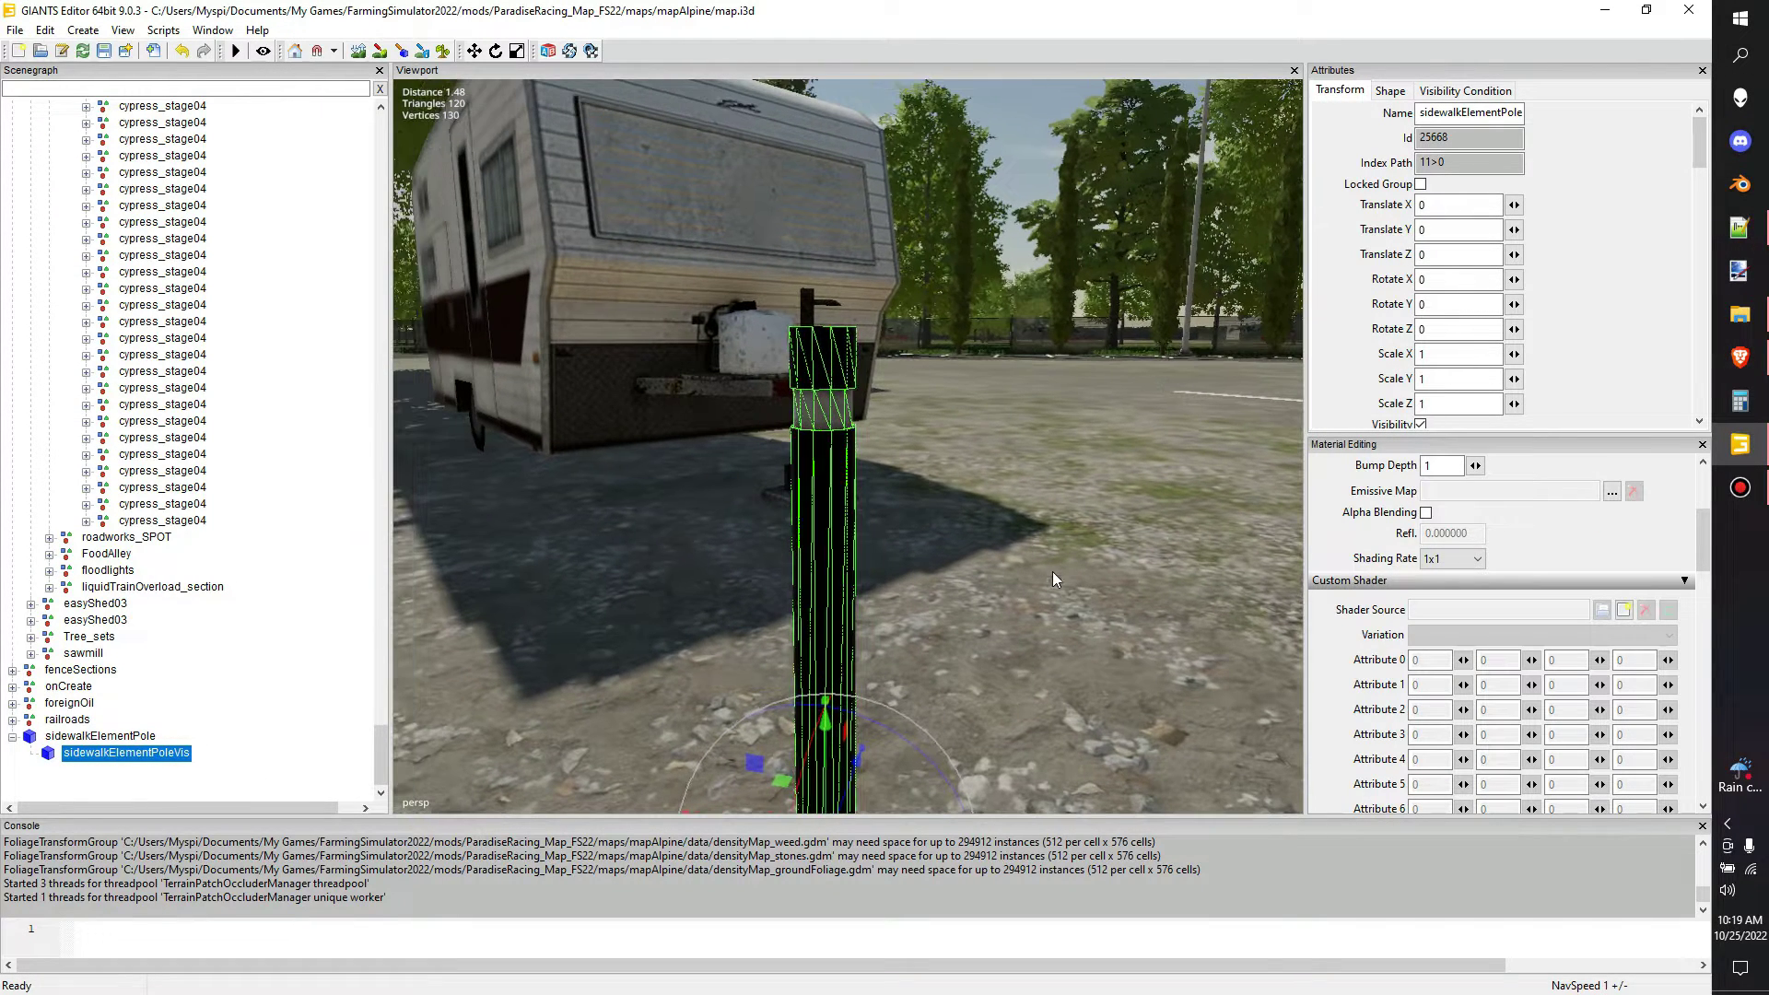
{"action": "left_click", "coordinate": [1624, 611]}
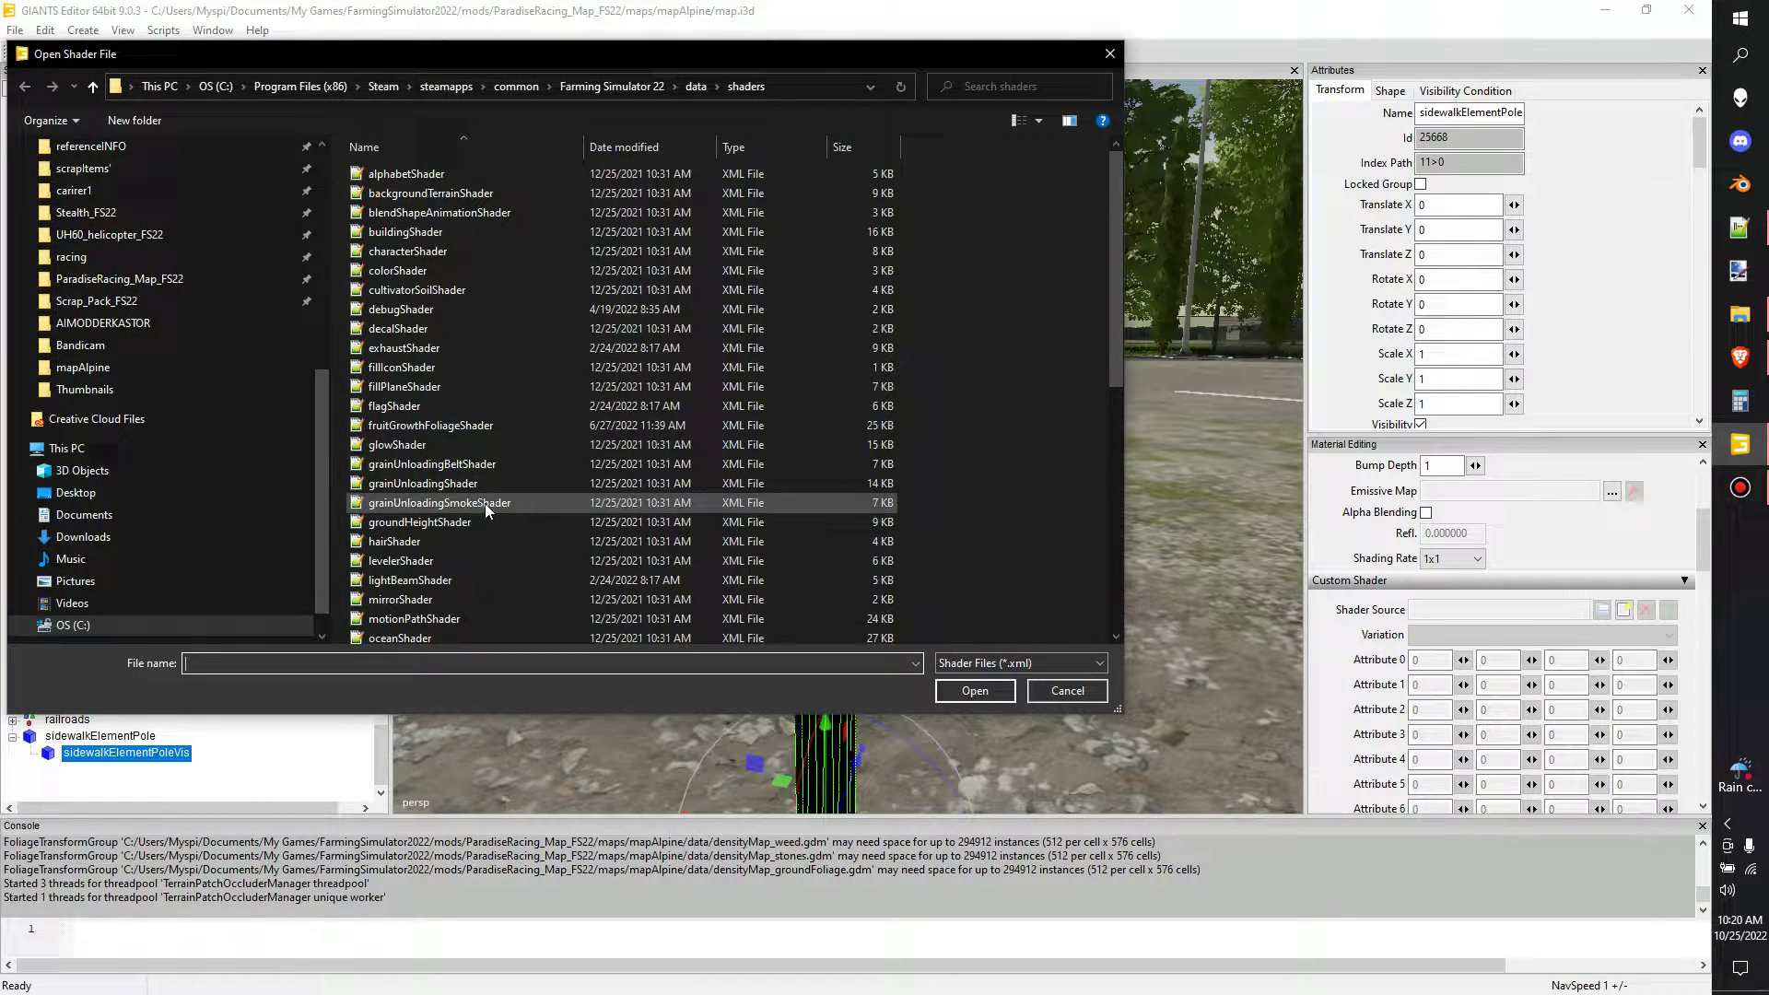
{"action": "double_click", "coordinate": [412, 447]}
- Set the first lightControl value of the sidewalk pole's glow shader to 10
{"action": "left_click_drag", "start_coordinate": [960, 507], "coordinate": [1022, 422], "text": "alt"}
{"action": "left_click", "coordinate": [1089, 471]}
{"action": "right_click_drag", "start_coordinate": [1089, 472], "coordinate": [1052, 388]}
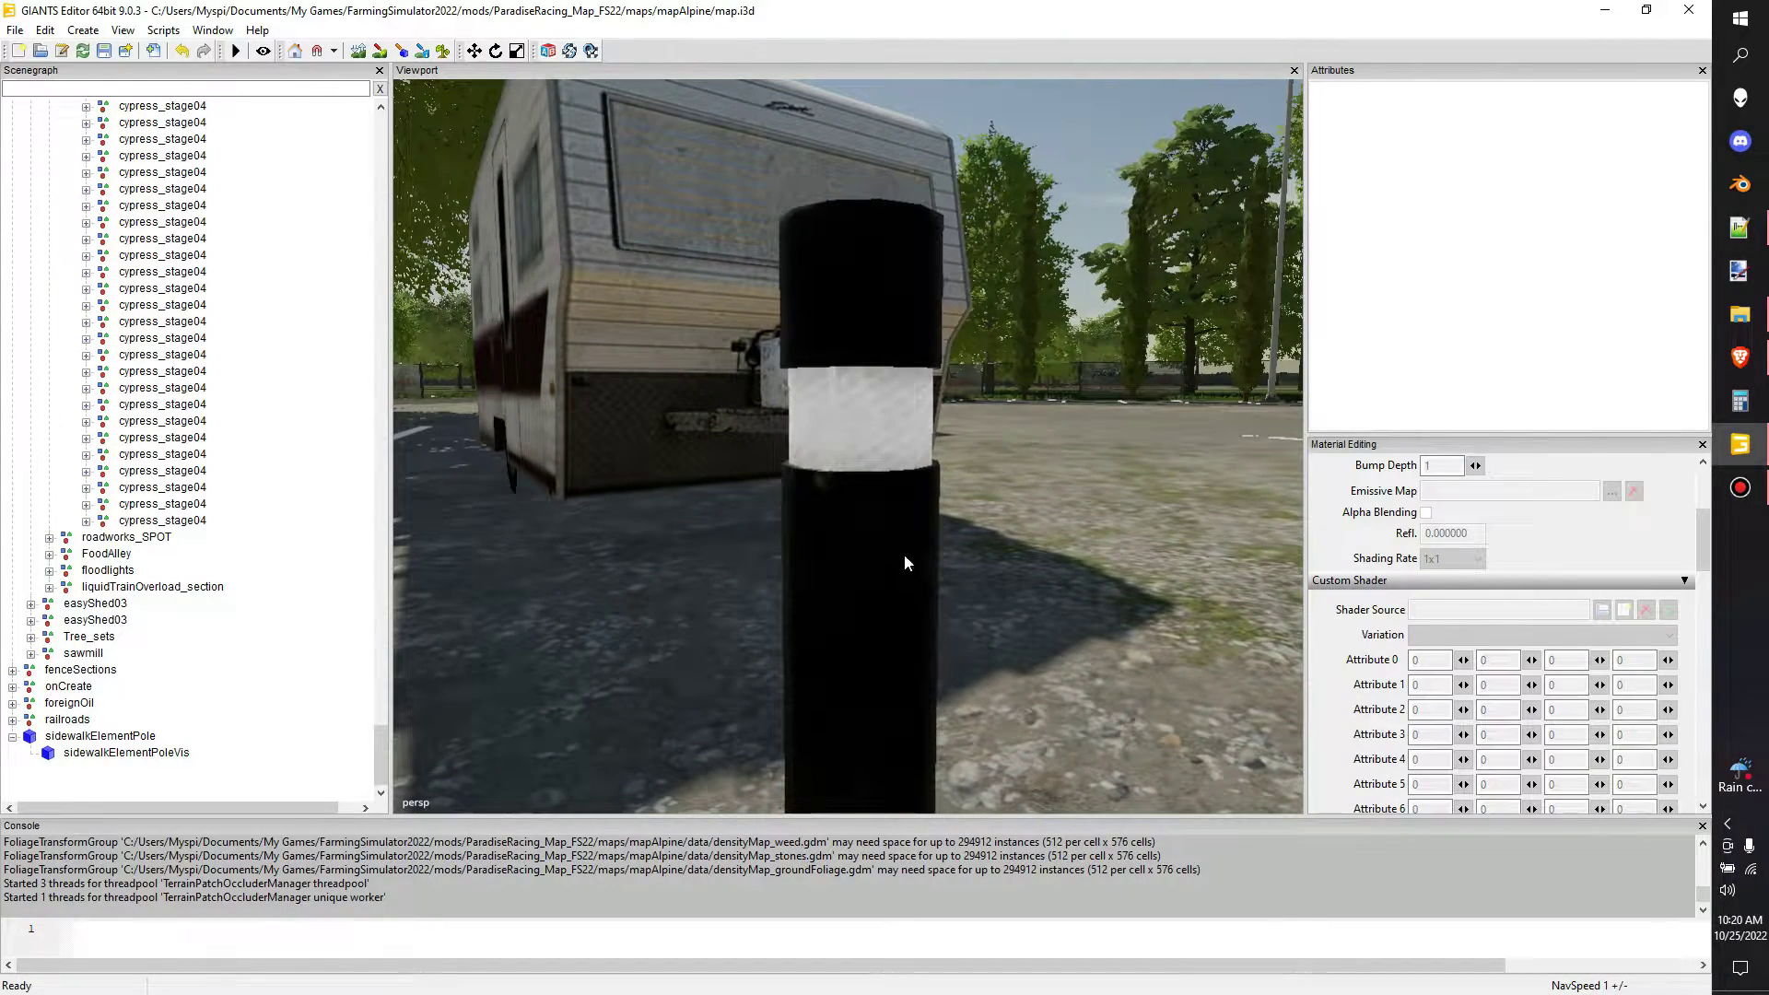
{"action": "left_click", "coordinate": [857, 535]}
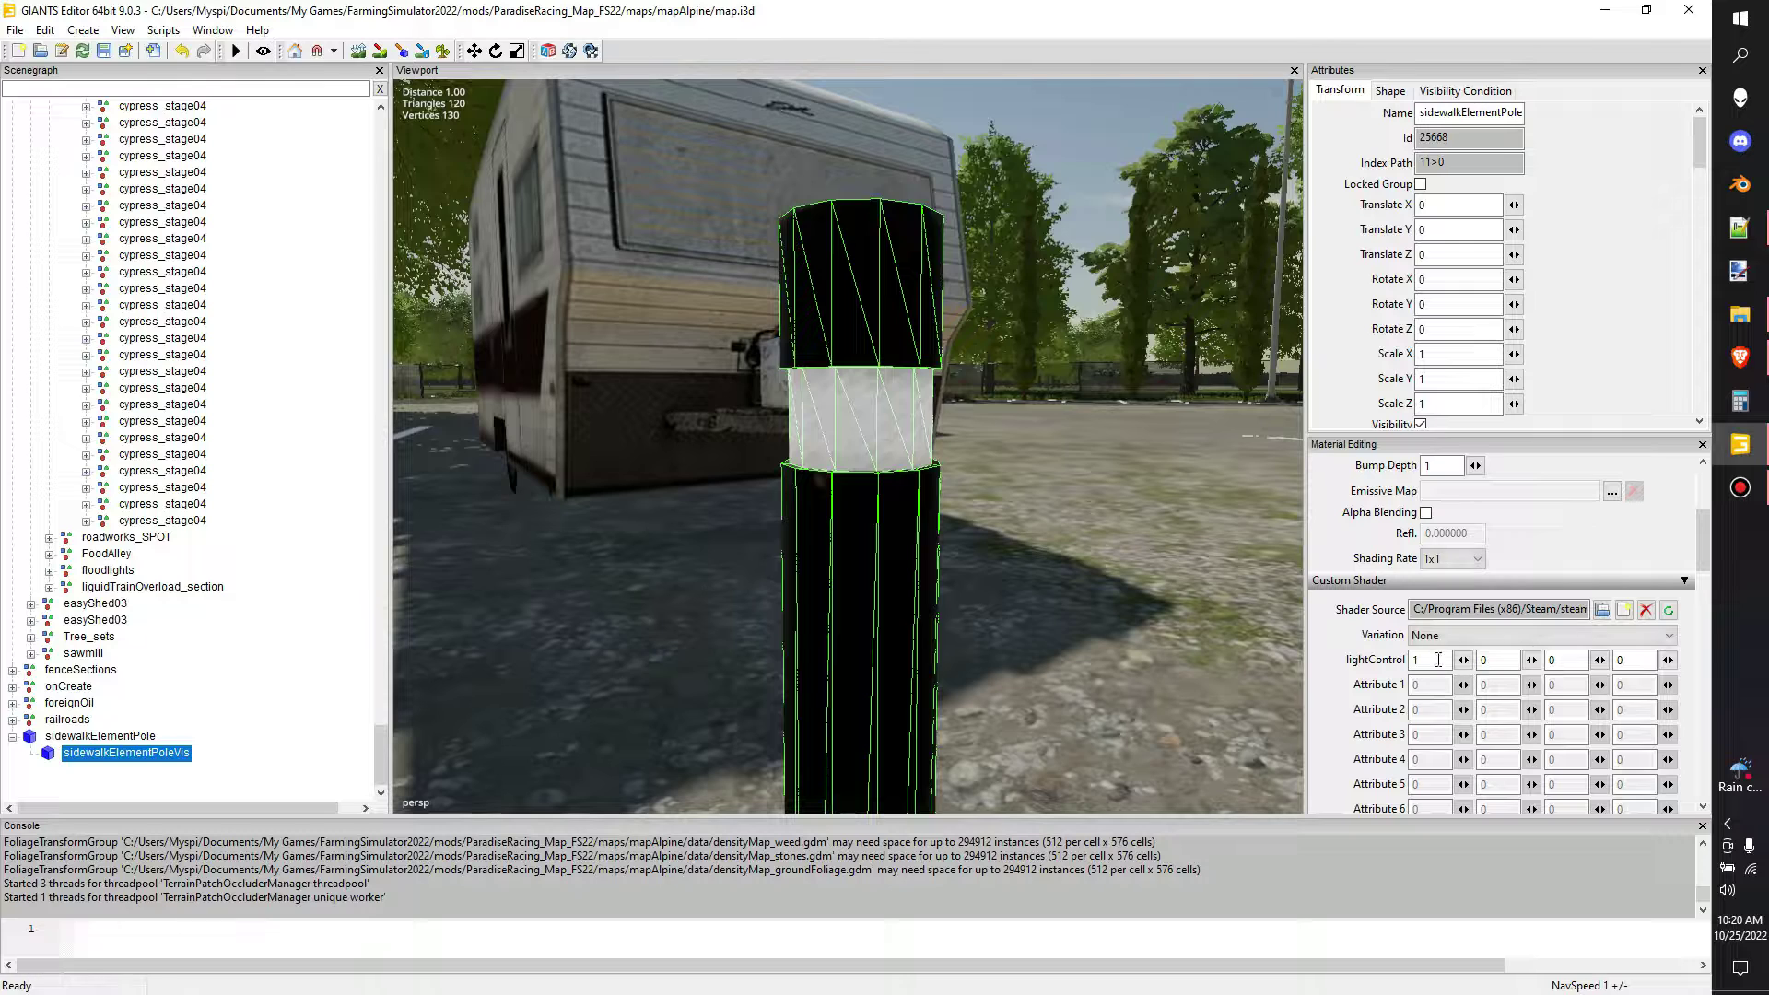
{"action": "type", "text": "0"}
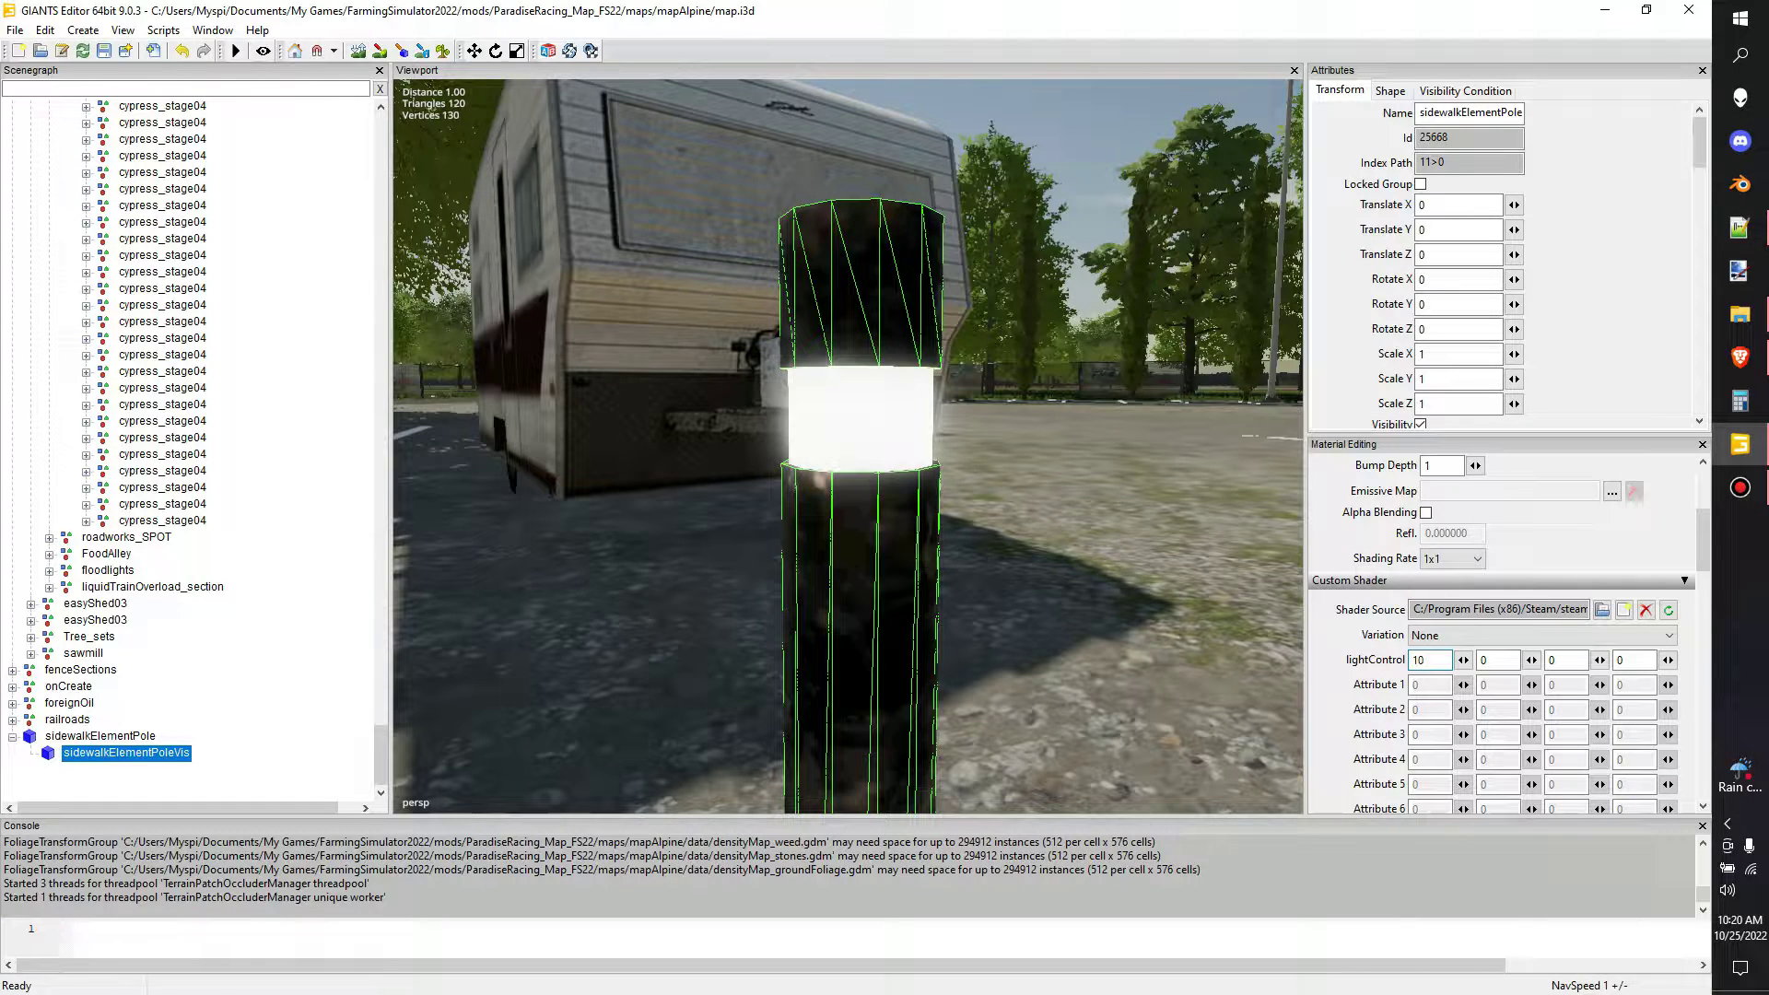
- Examine the glow on the sidewalk pole from above, up close and from a distance
{"action": "left_click_drag", "start_coordinate": [1041, 610], "coordinate": [1025, 738], "text": "alt"}
{"action": "scroll", "coordinate": [1122, 665], "scroll_direction": "down", "scroll_amount": 2}
{"action": "left_click", "coordinate": [1072, 656]}
{"action": "scroll", "coordinate": [1047, 708], "scroll_direction": "up", "scroll_amount": 6}
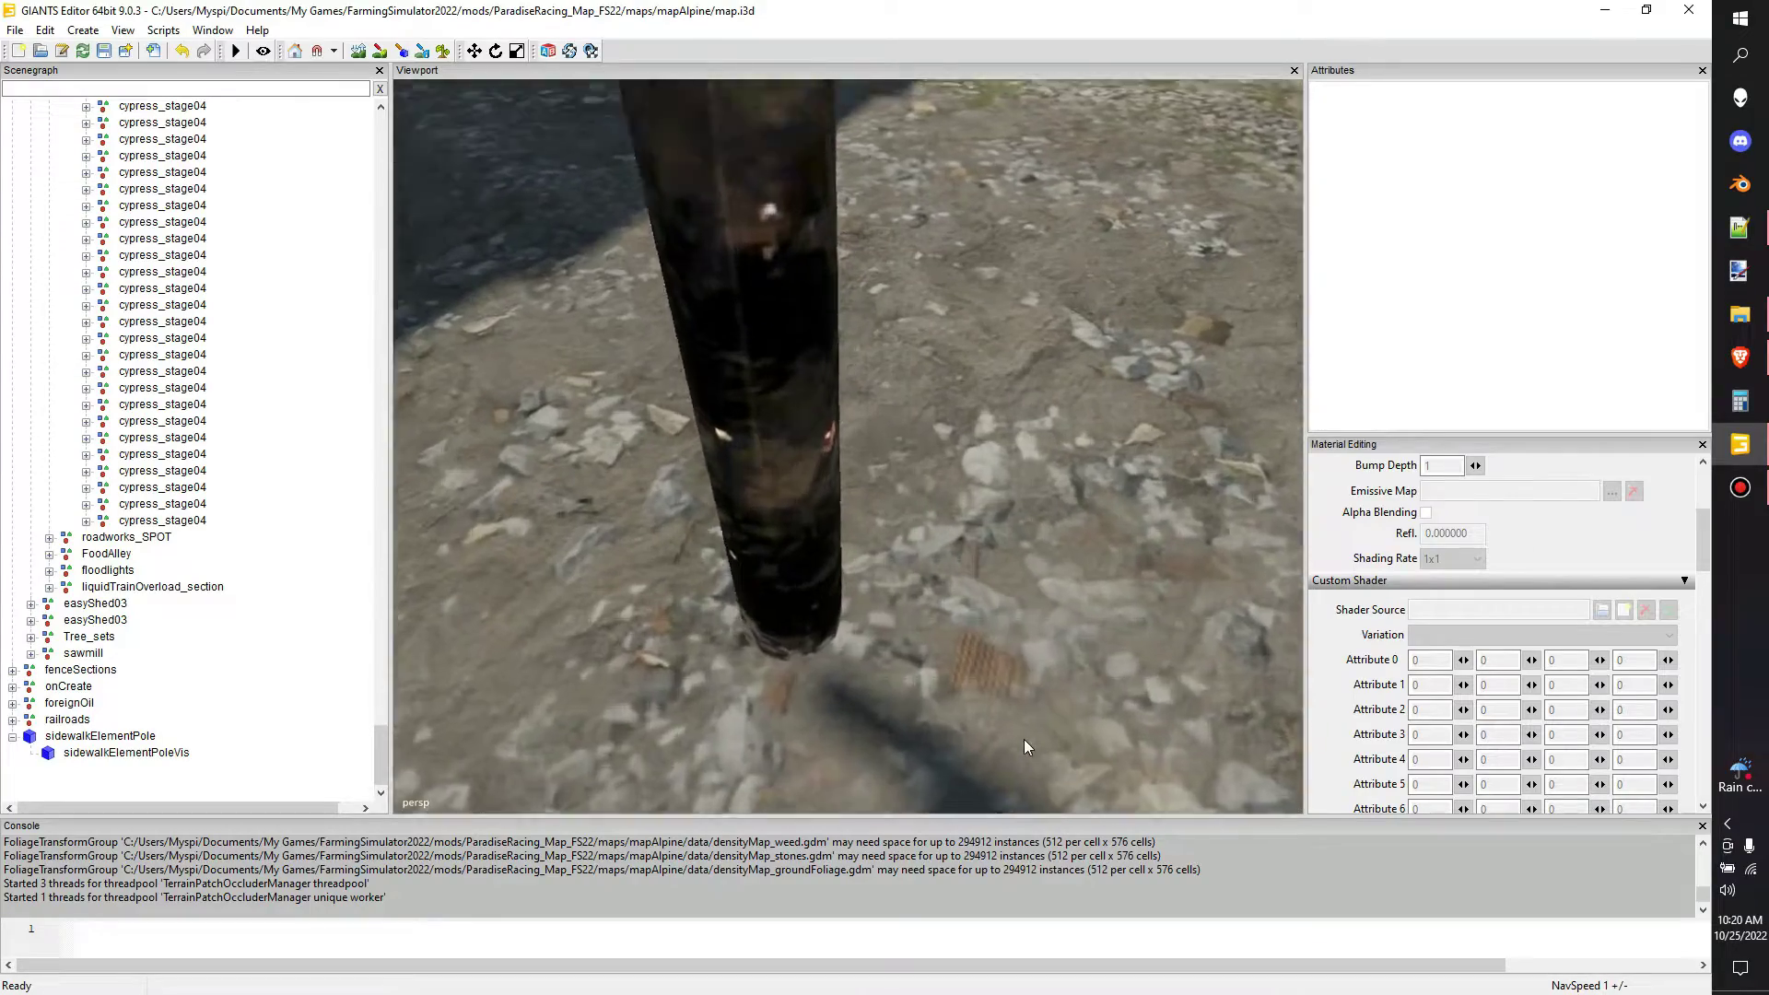
{"action": "right_click_drag", "start_coordinate": [1025, 738], "coordinate": [825, 628]}
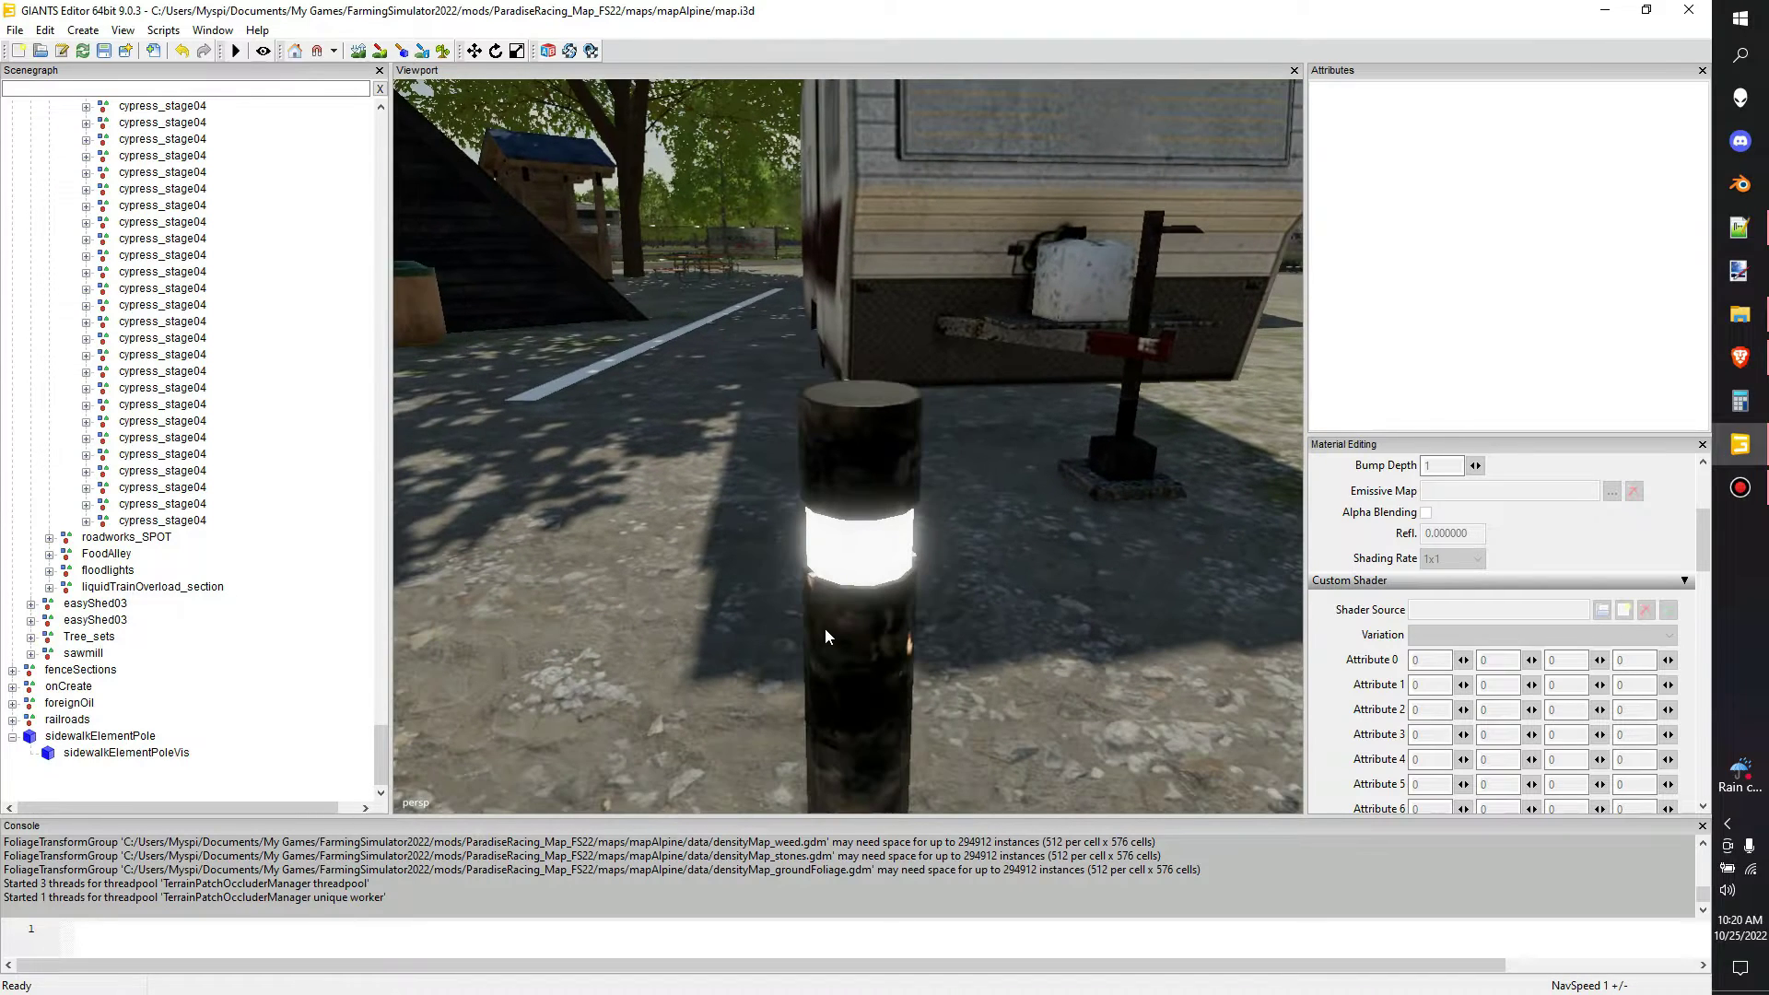
{"action": "left_click", "coordinate": [819, 582]}
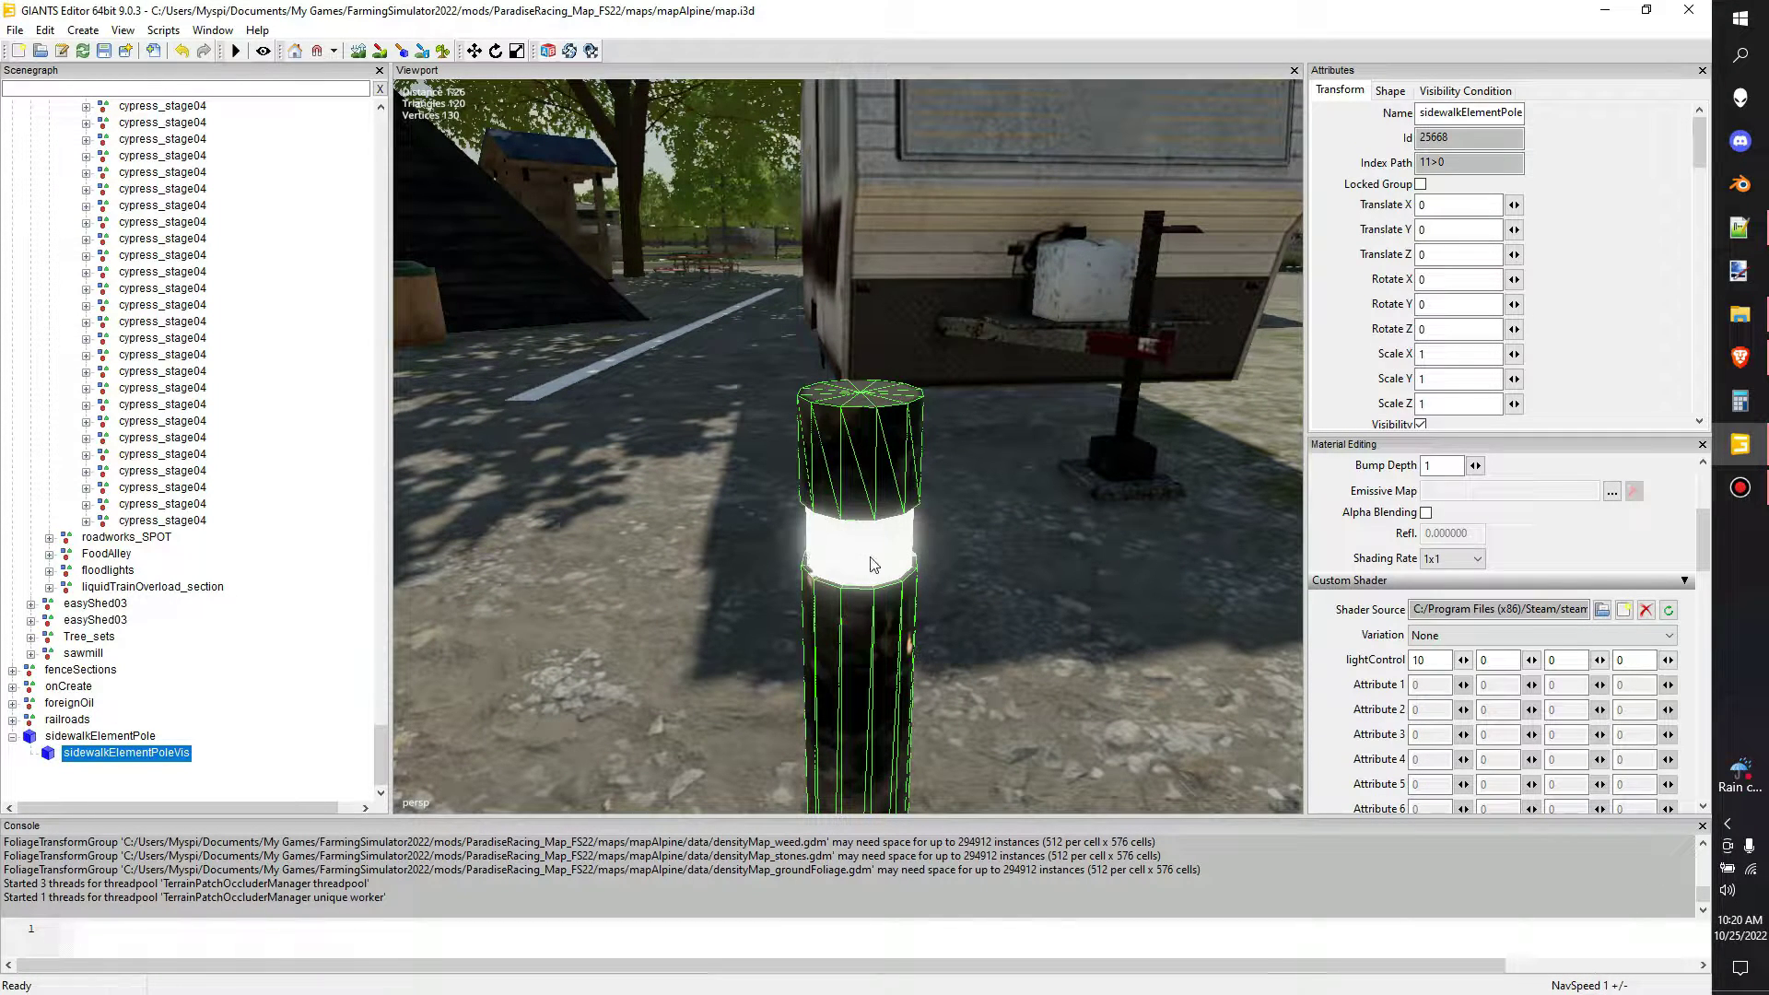
{"action": "right_click_drag", "start_coordinate": [873, 564], "coordinate": [848, 435]}
{"action": "left_click_drag", "start_coordinate": [770, 425], "coordinate": [0, 372], "text": "alt"}
{"action": "scroll", "coordinate": [672, 346], "scroll_direction": "up", "scroll_amount": 6}
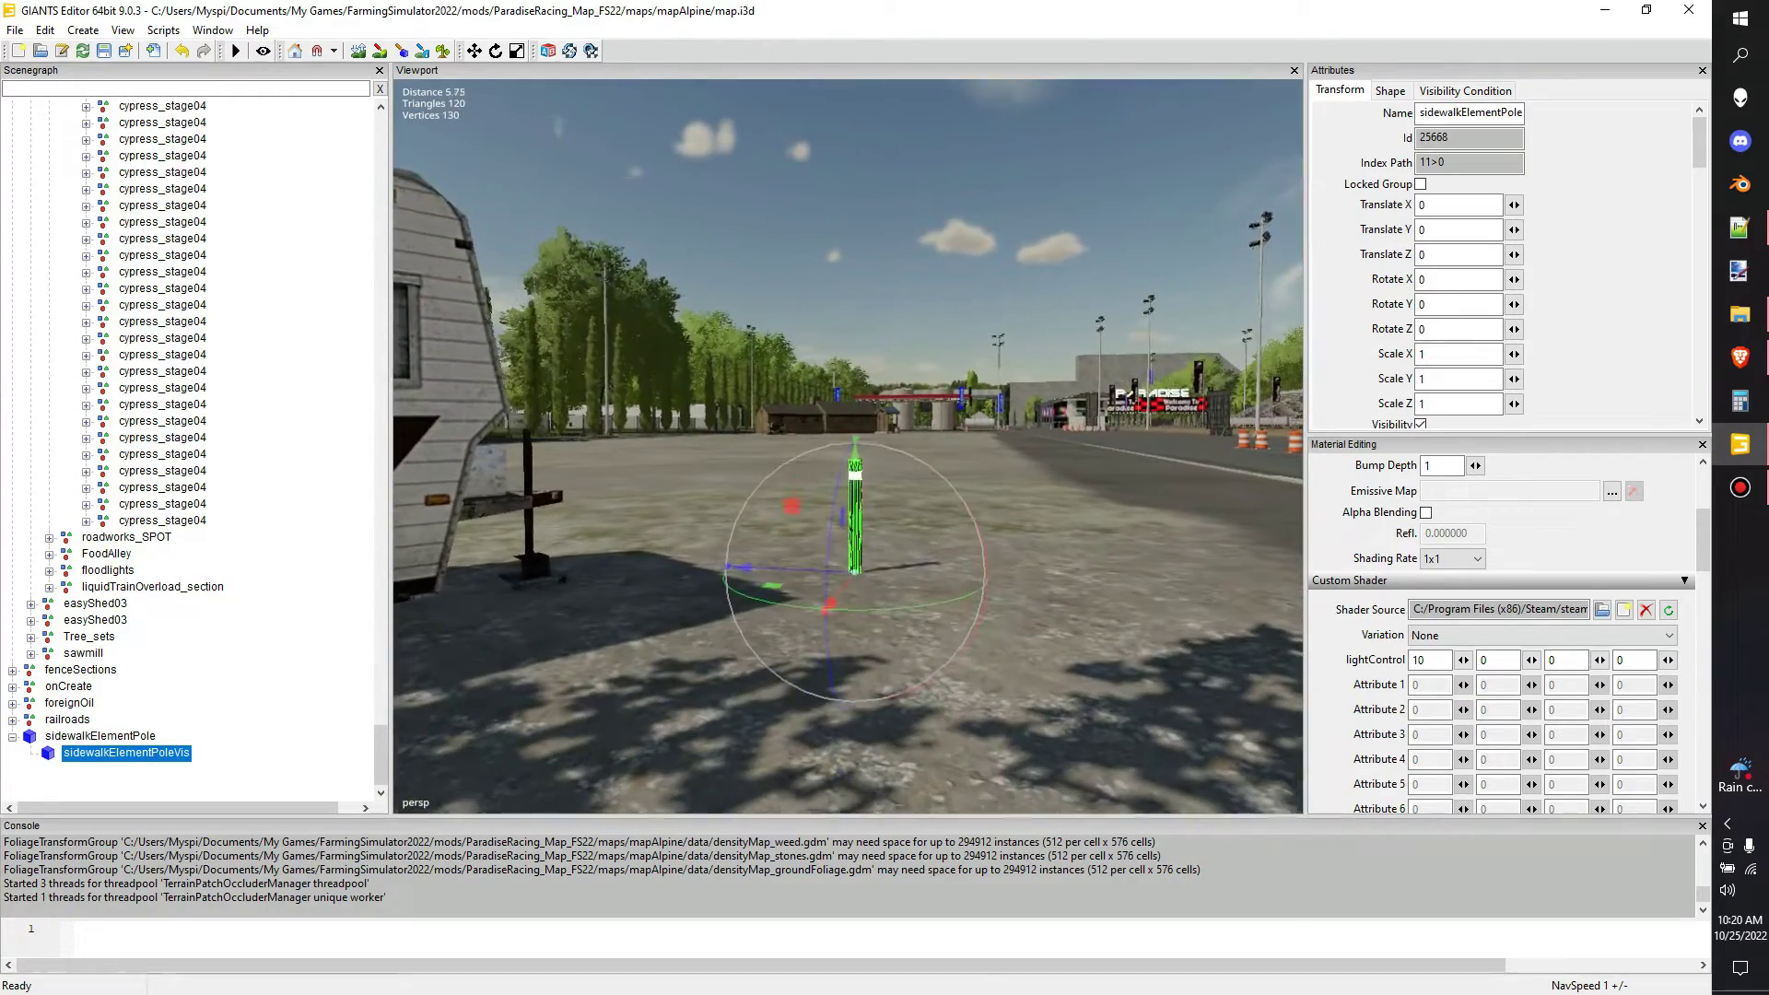
{"action": "scroll", "coordinate": [875, 528], "scroll_direction": "up", "scroll_amount": 4}
{"action": "left_click_drag", "start_coordinate": [880, 534], "coordinate": [773, 525], "text": "alt"}
{"action": "scroll", "coordinate": [774, 525], "scroll_direction": "up", "scroll_amount": 1}
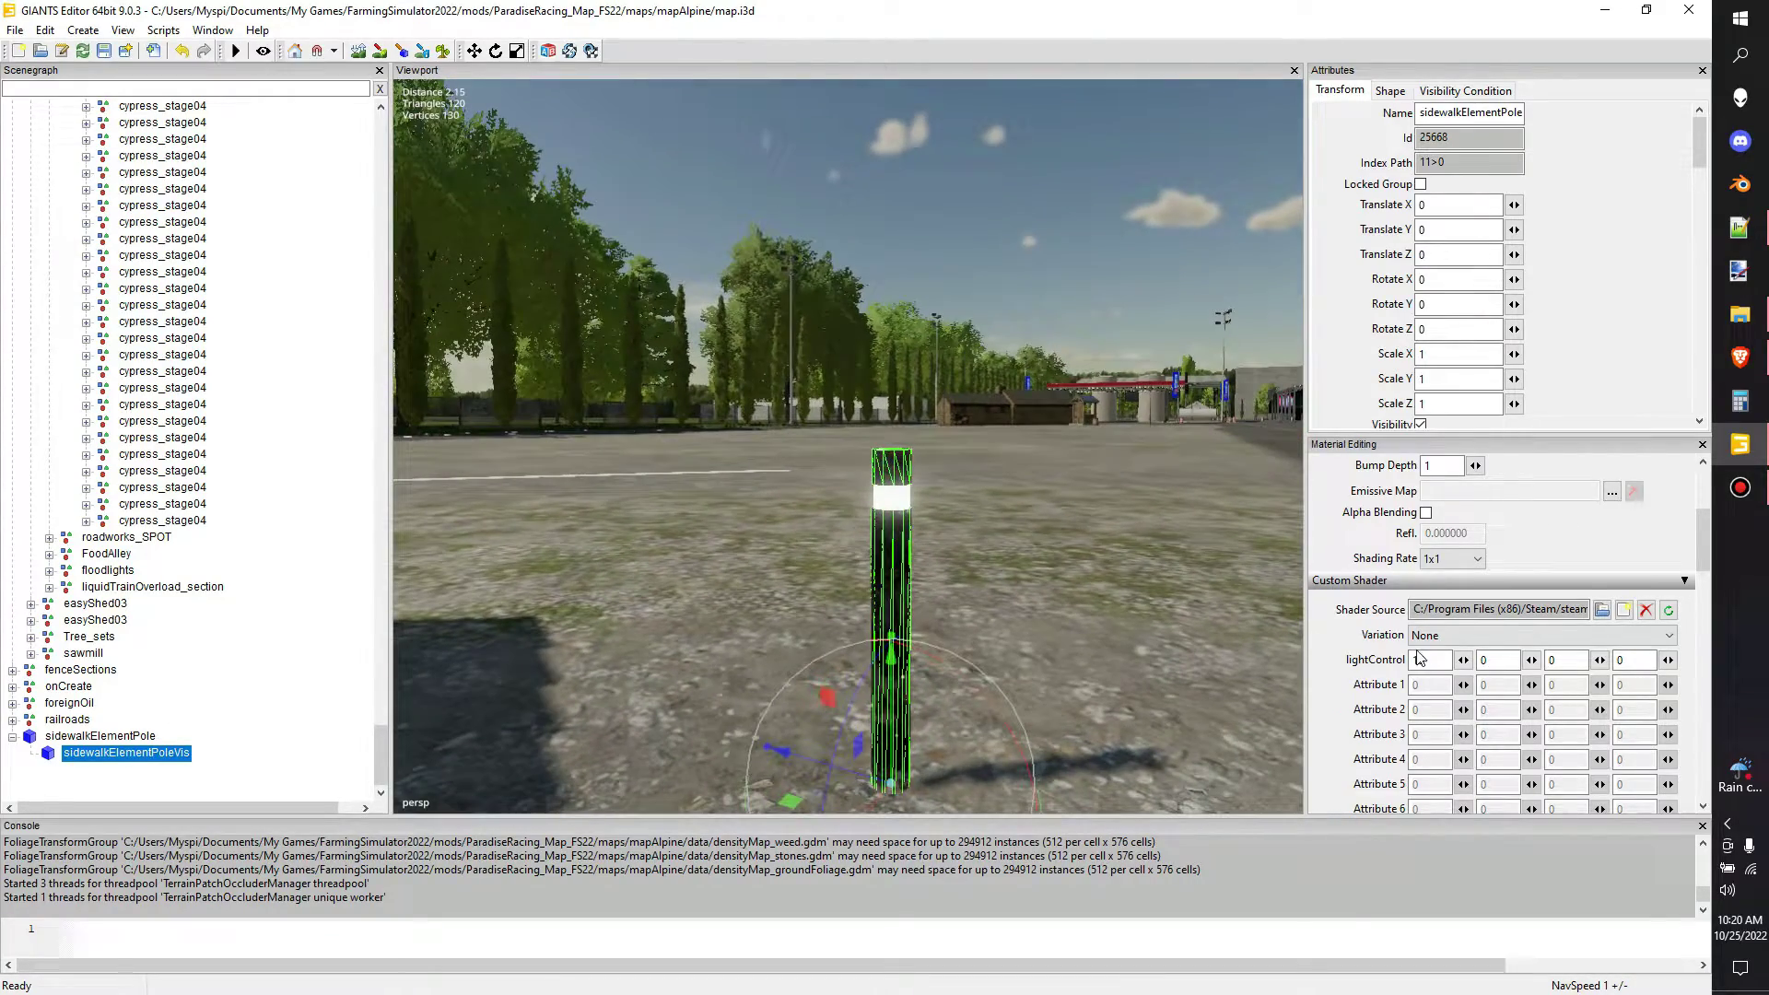
- Test the pole's lightControl at 5, return it to 10, and view the glow shader's variations
{"action": "left_click", "coordinate": [1437, 660]}
{"action": "left_click_drag", "start_coordinate": [1013, 603], "coordinate": [1030, 627], "text": "alt"}
{"action": "key", "text": "BackSpace"}
{"action": "key", "text": "BackSpace"}
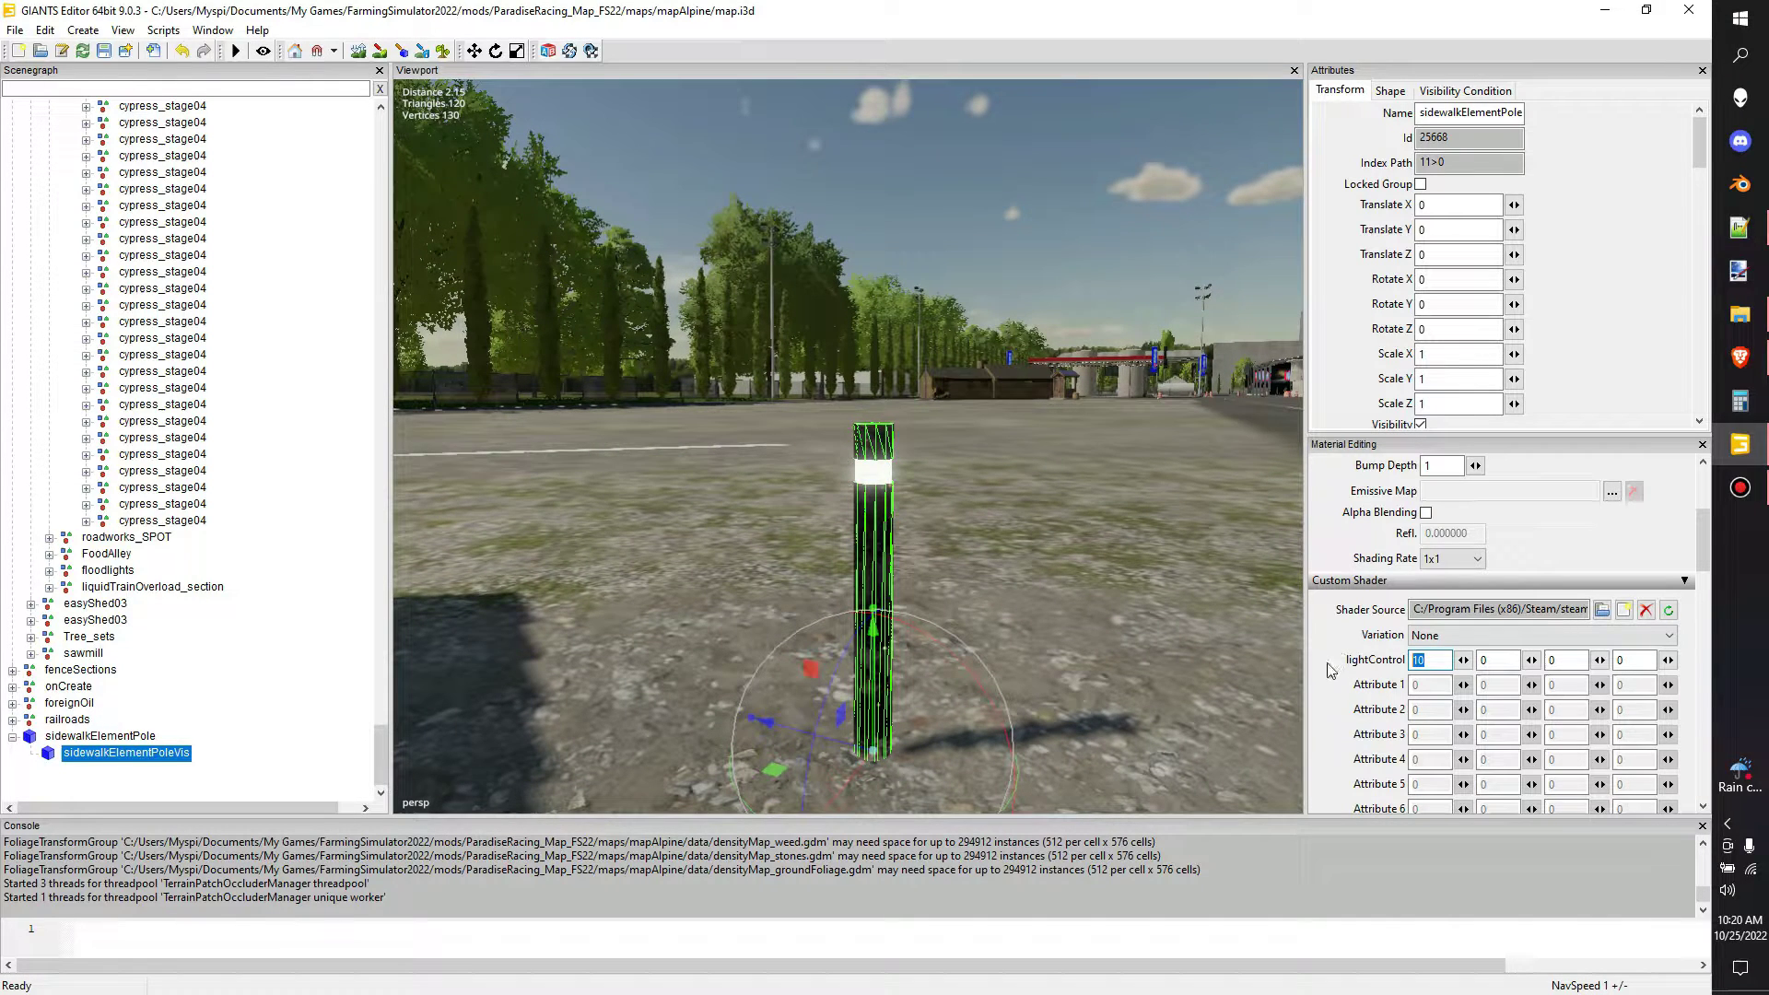
{"action": "type", "text": "5"}
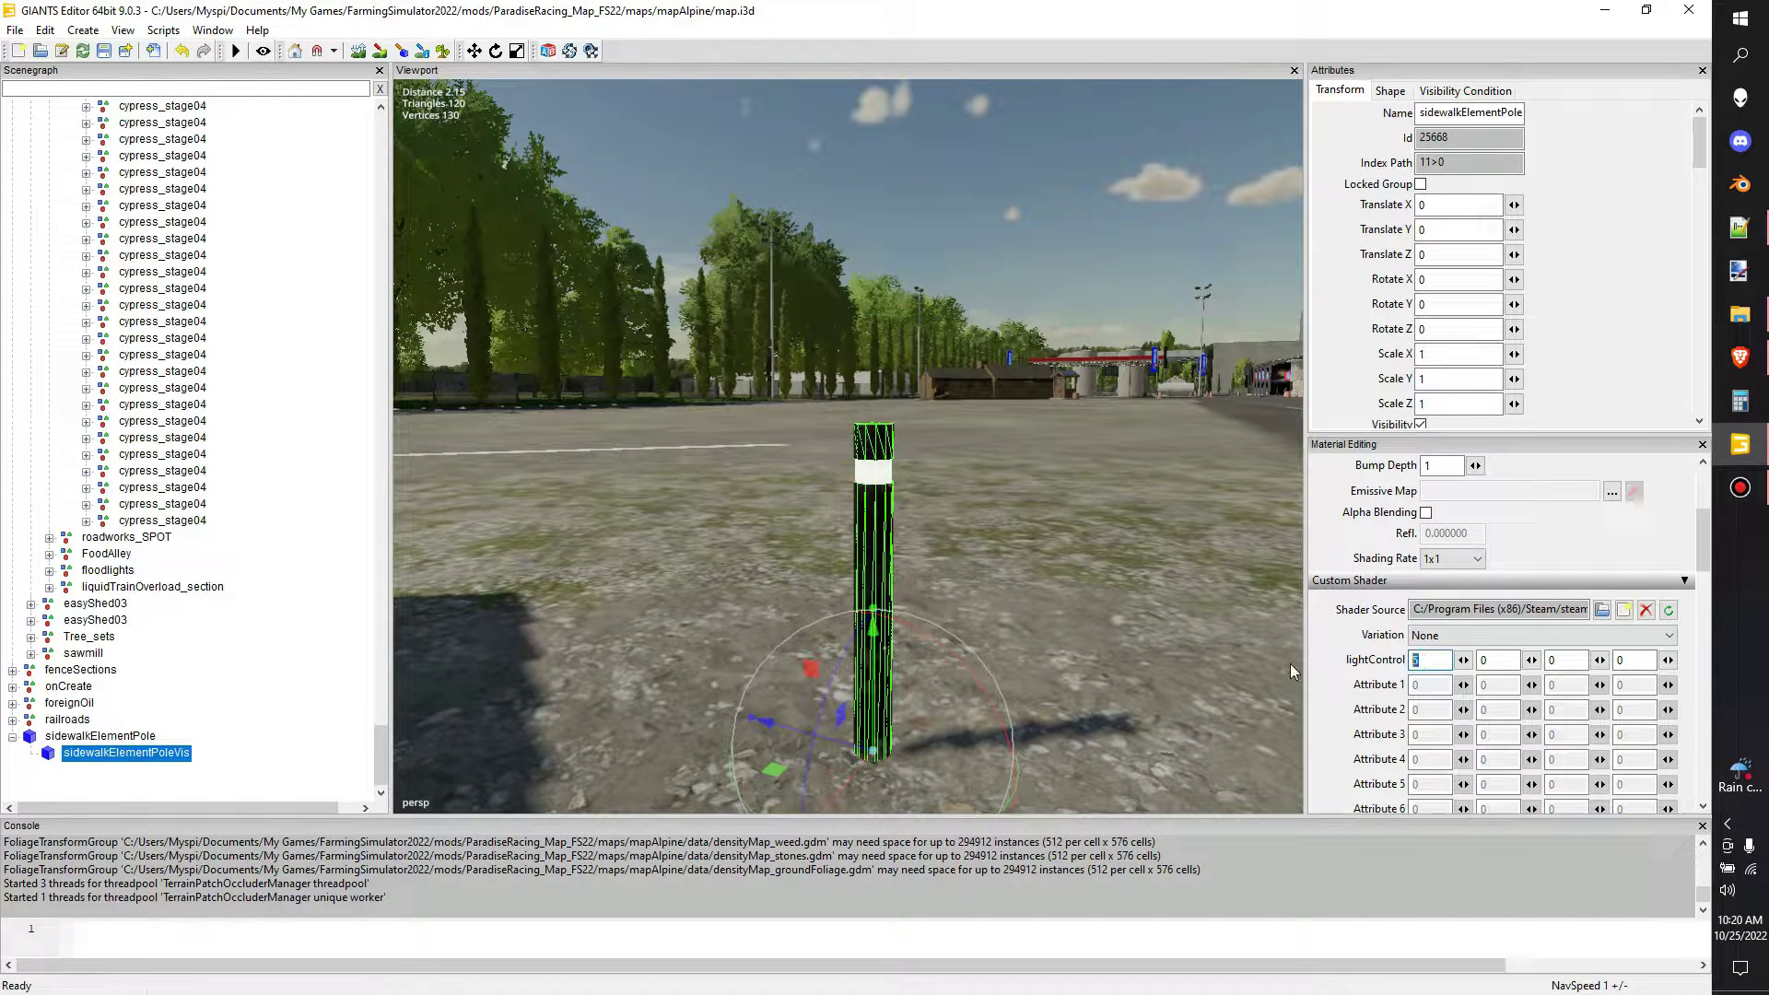
{"action": "type", "text": "10"}
{"action": "left_click", "coordinate": [1447, 636]}
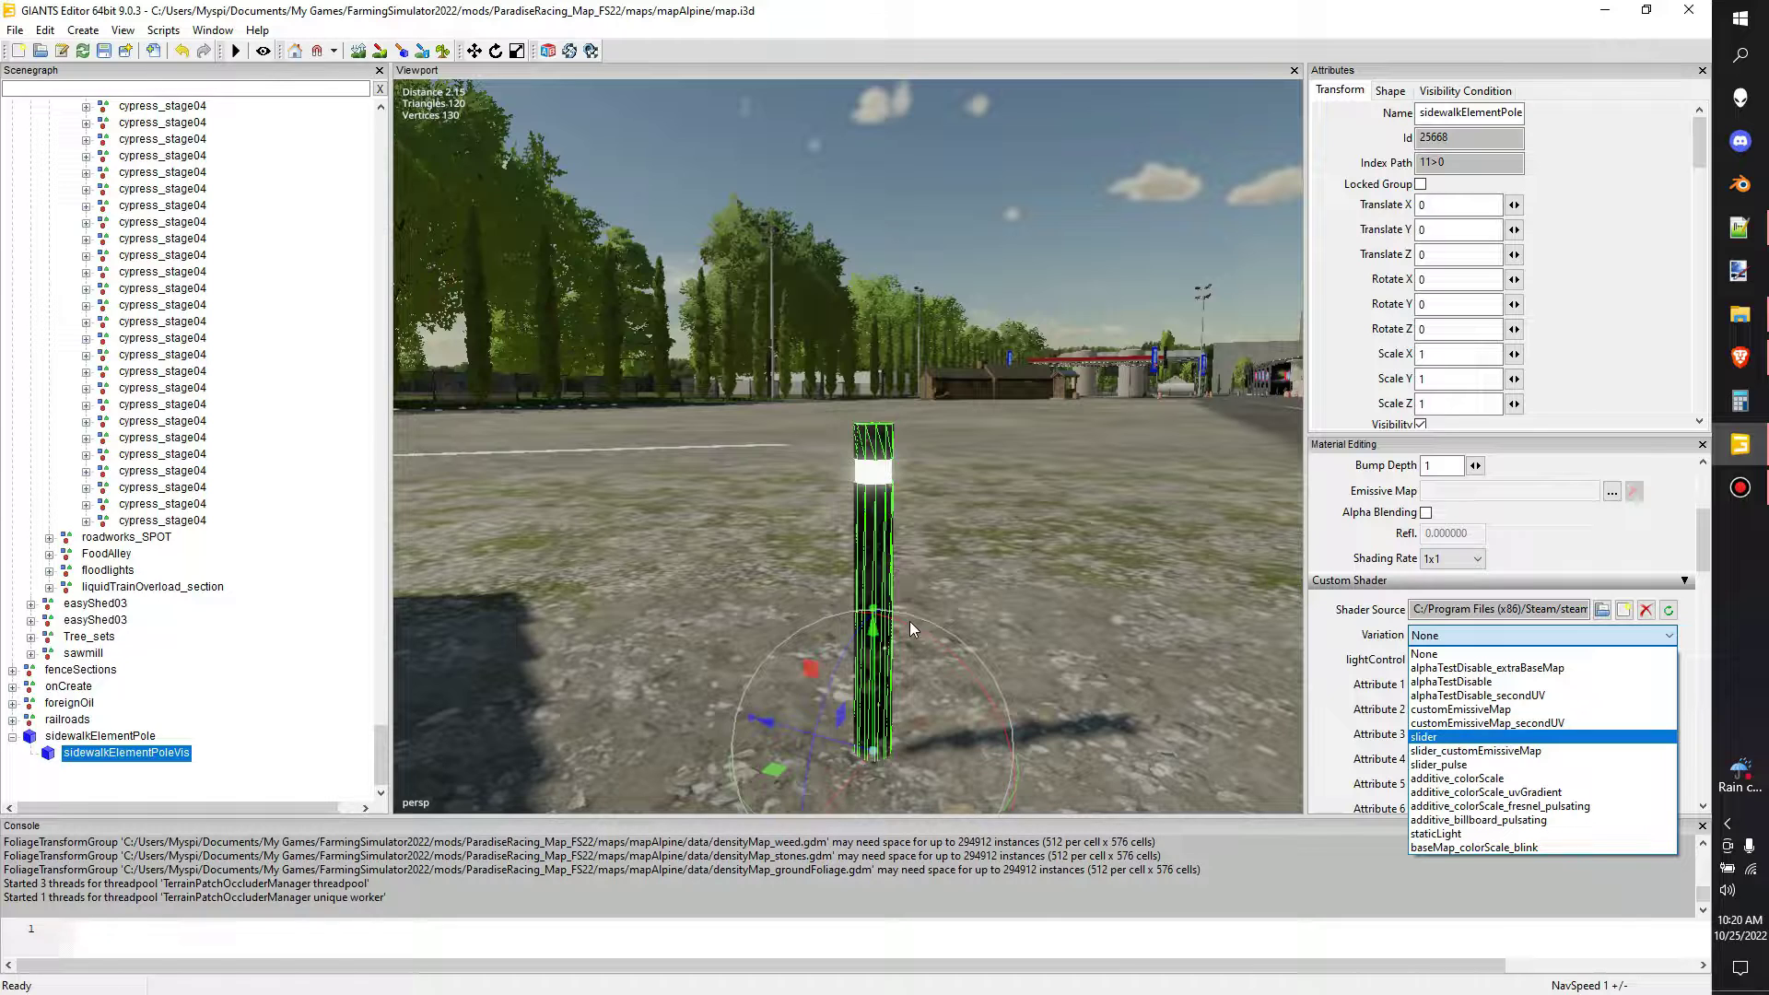
{"action": "key", "text": "Down"}
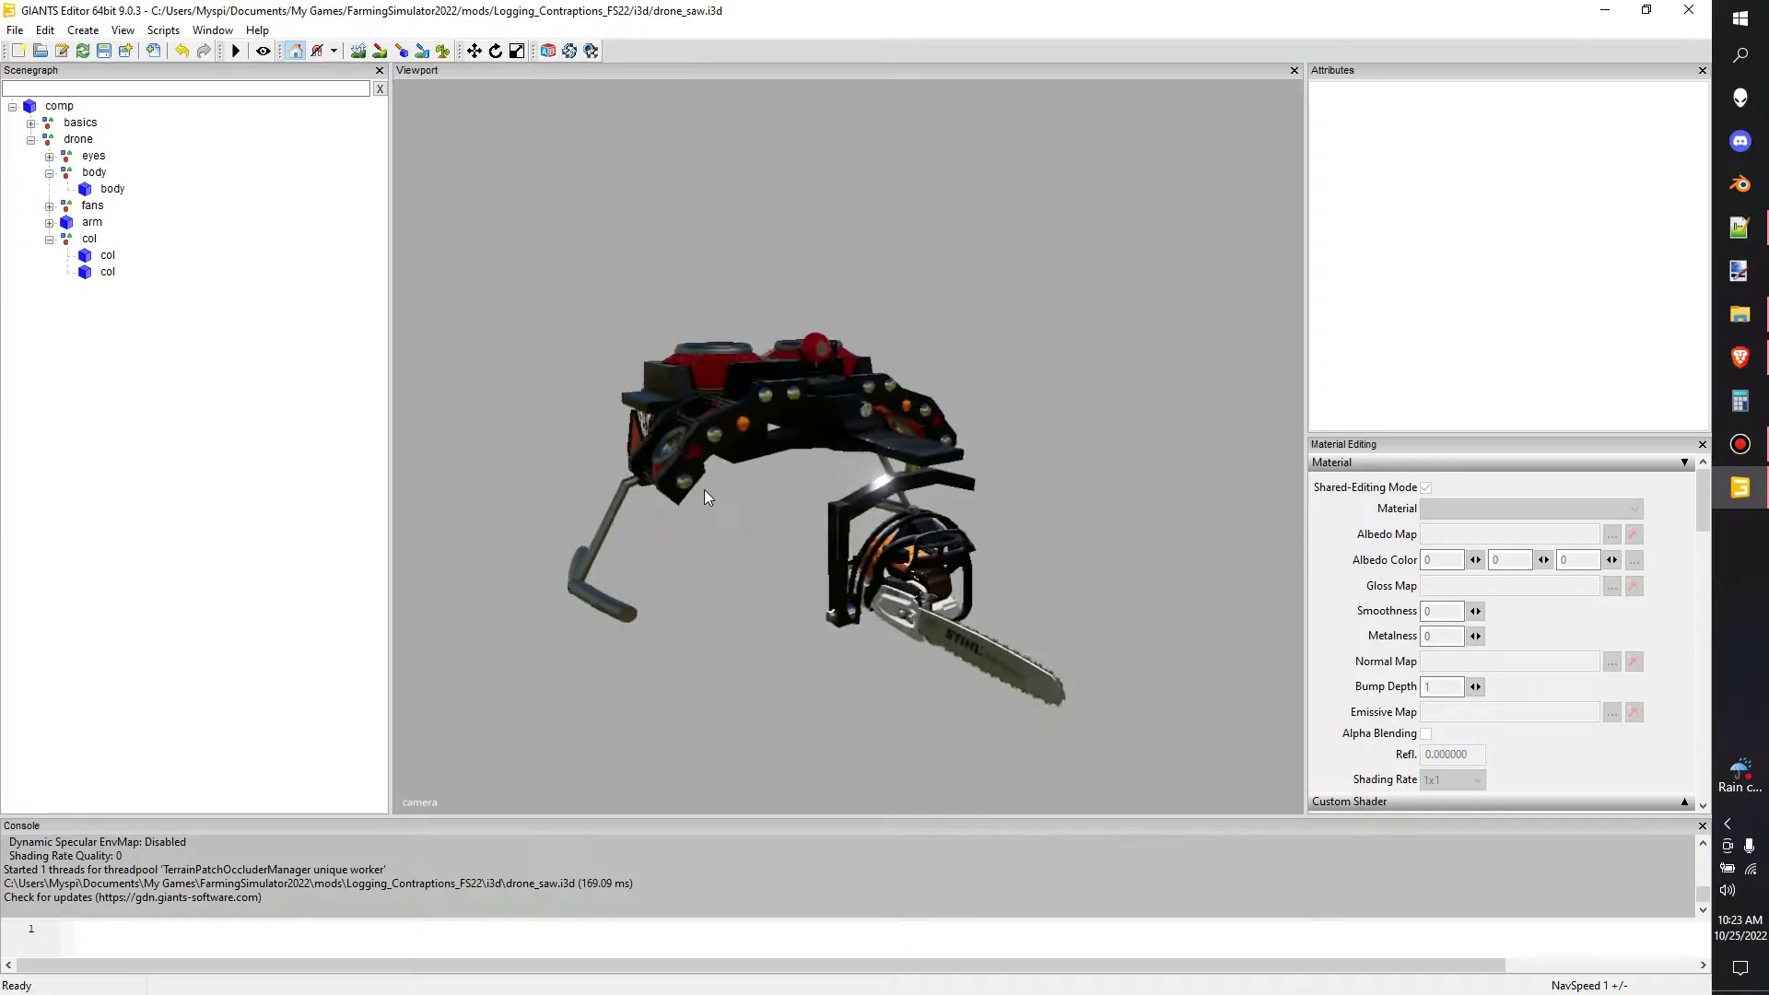
- In drone_saw.i3d, select the comp root and examine the chainsaw drone and its collision outlines from several sides
{"action": "scroll", "coordinate": [704, 489], "scroll_direction": "up", "scroll_amount": 2}
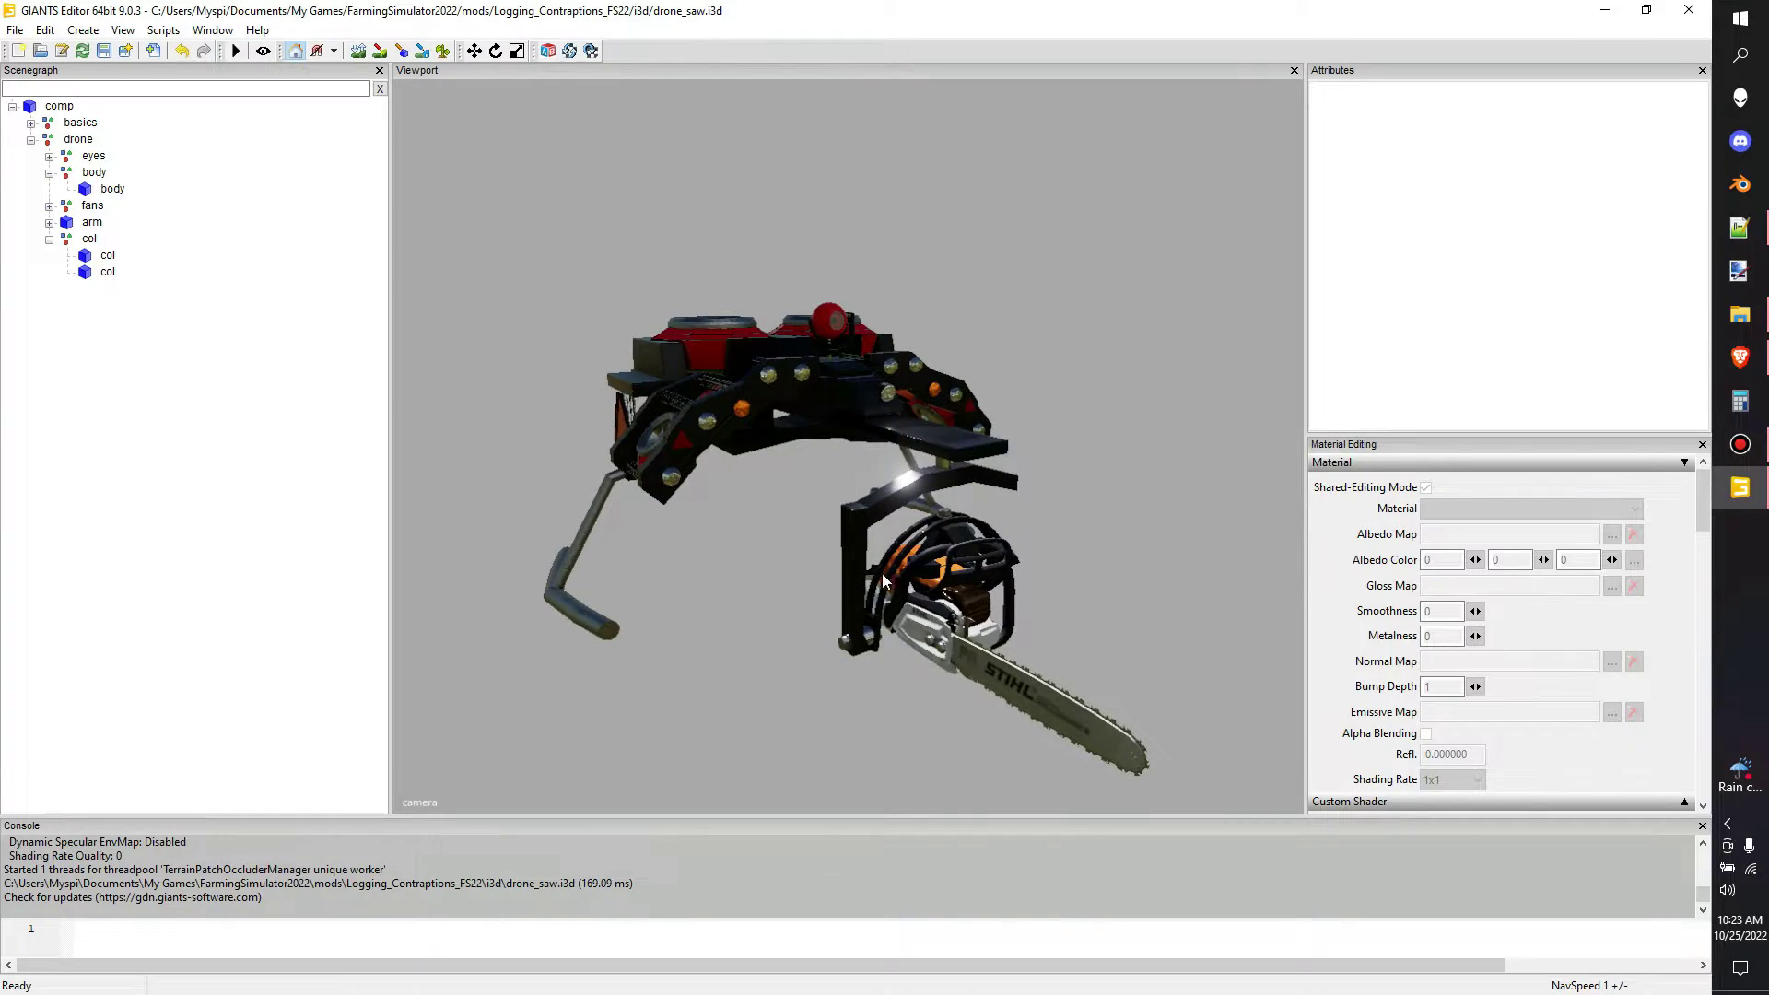
{"action": "left_click", "coordinate": [61, 107]}
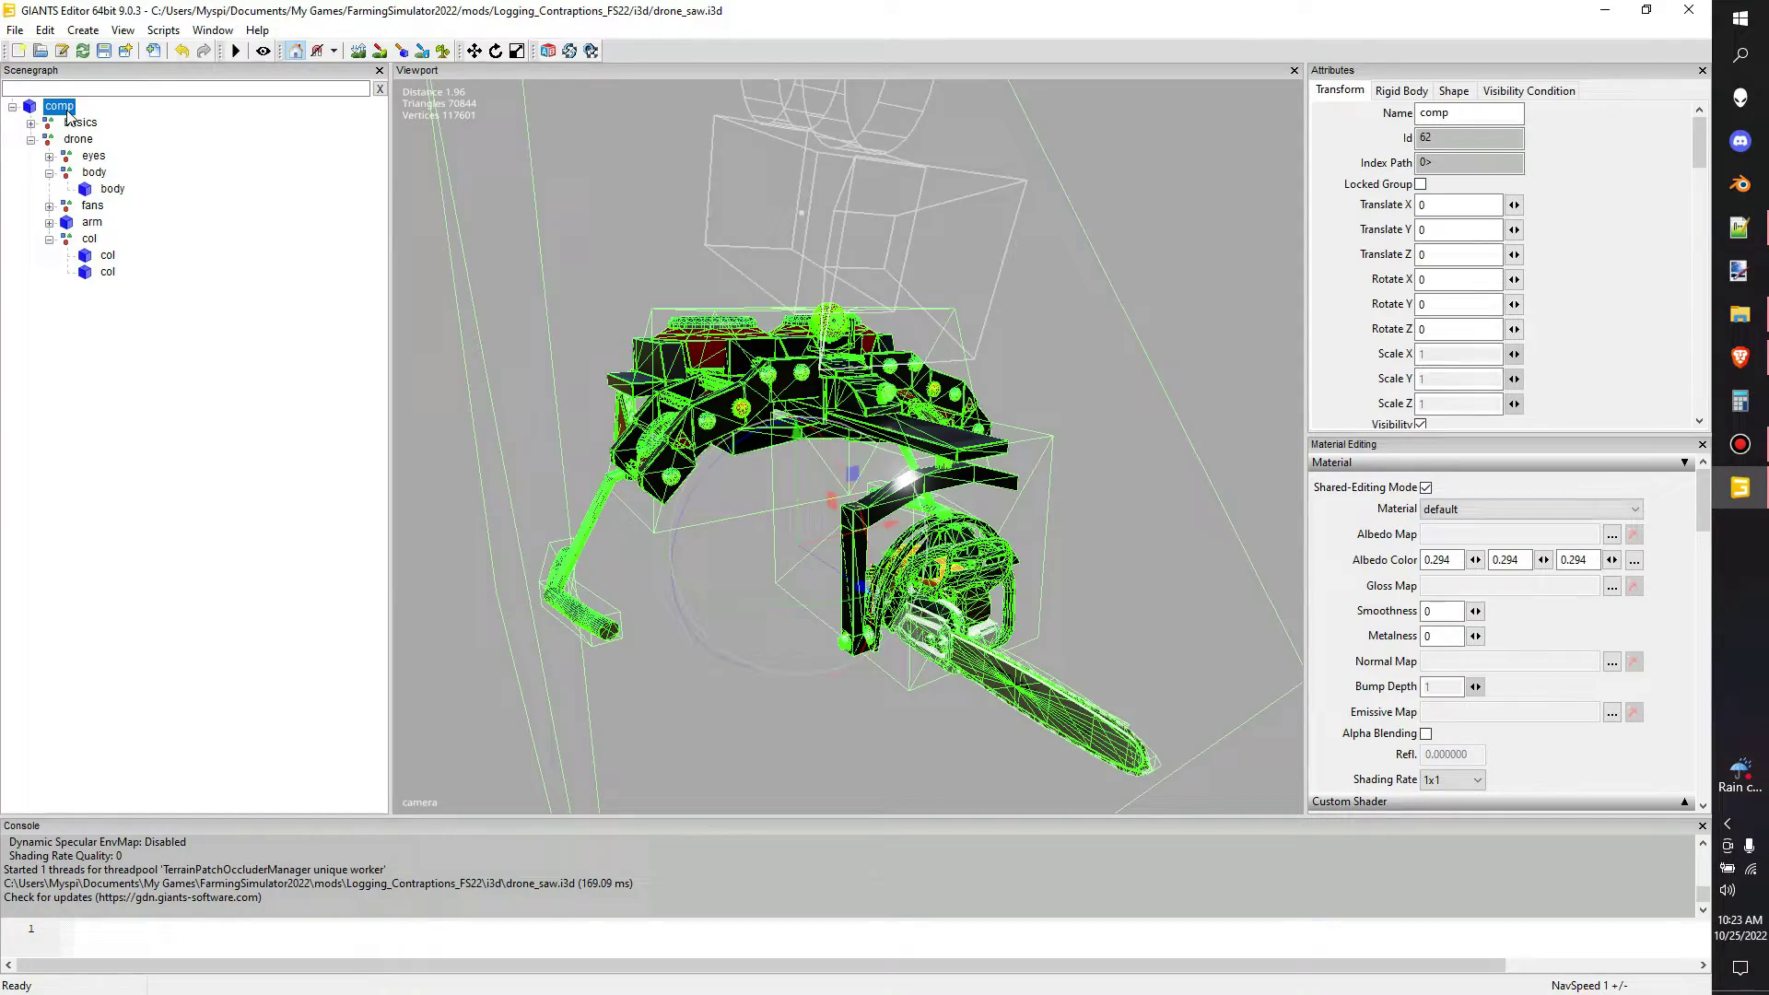
{"action": "mouse_move", "coordinate": [815, 328]}
{"action": "left_mouse_down", "text": "alt"}
{"action": "mouse_move", "coordinate": [927, 336]}
{"action": "mouse_move", "coordinate": [715, 313]}
{"action": "mouse_move", "coordinate": [808, 305]}
{"action": "left_mouse_up", "text": "alt"}
{"action": "middle_click_drag", "start_coordinate": [808, 311], "coordinate": [1055, 341]}
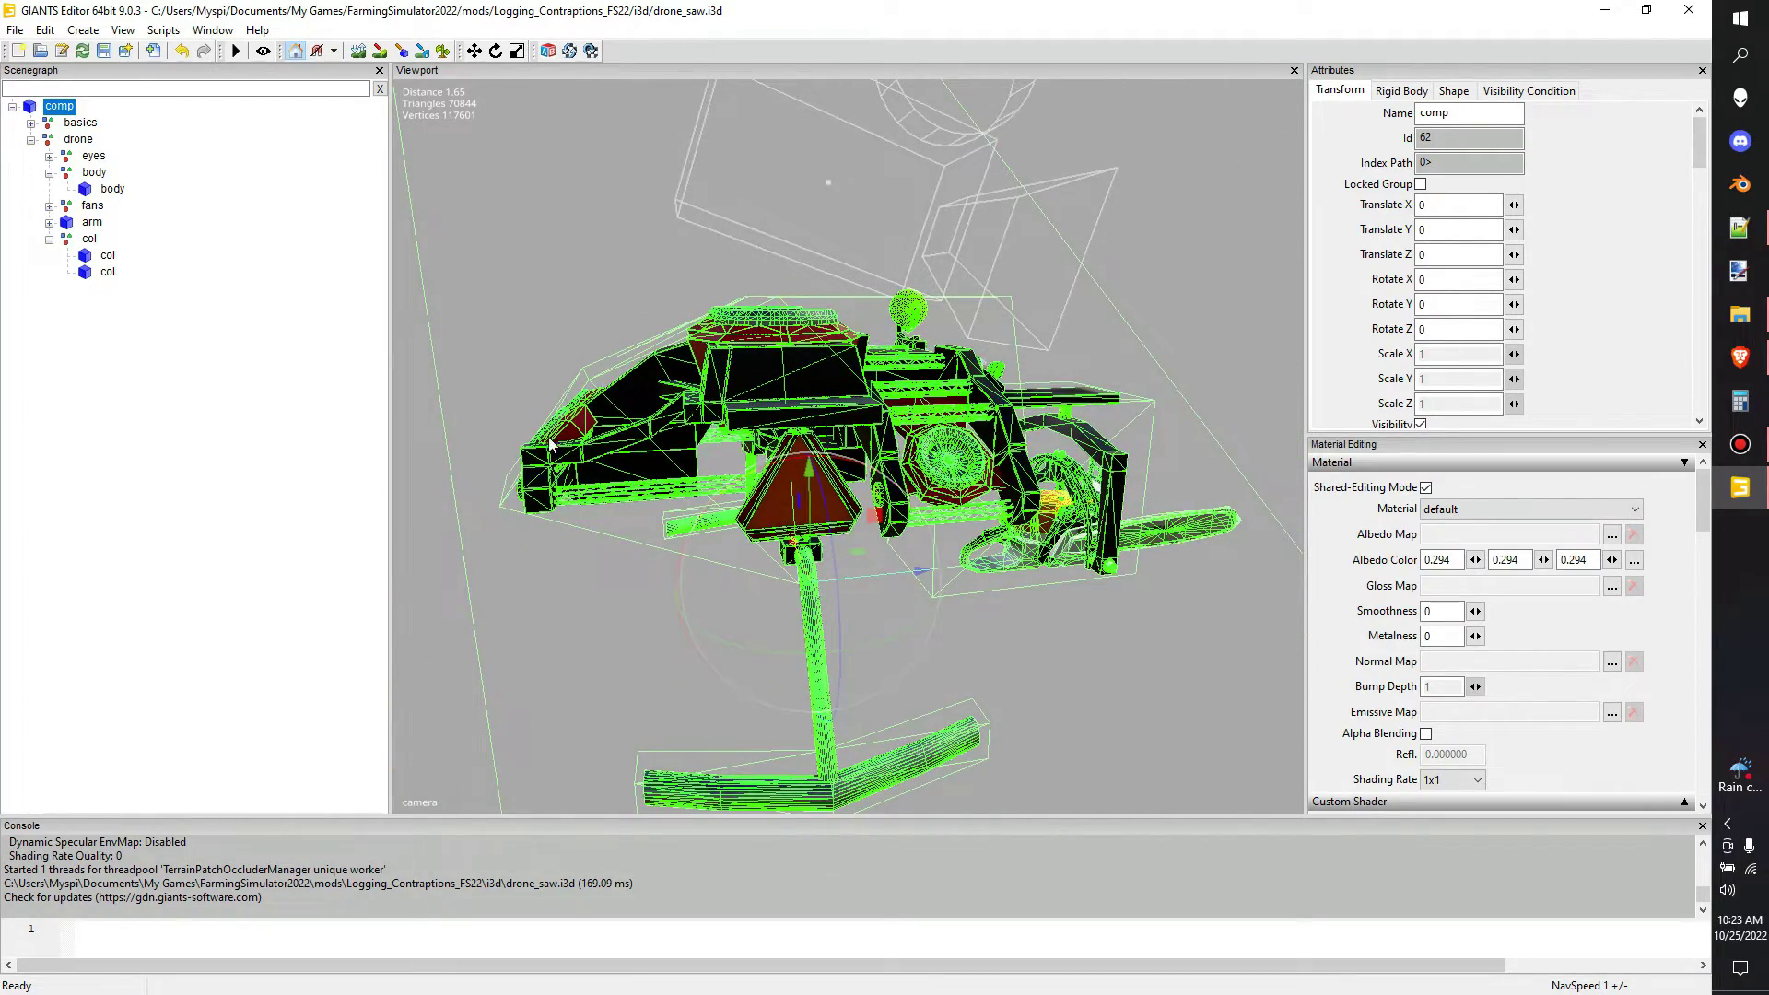
{"action": "middle_click_drag", "start_coordinate": [739, 498], "coordinate": [604, 463]}
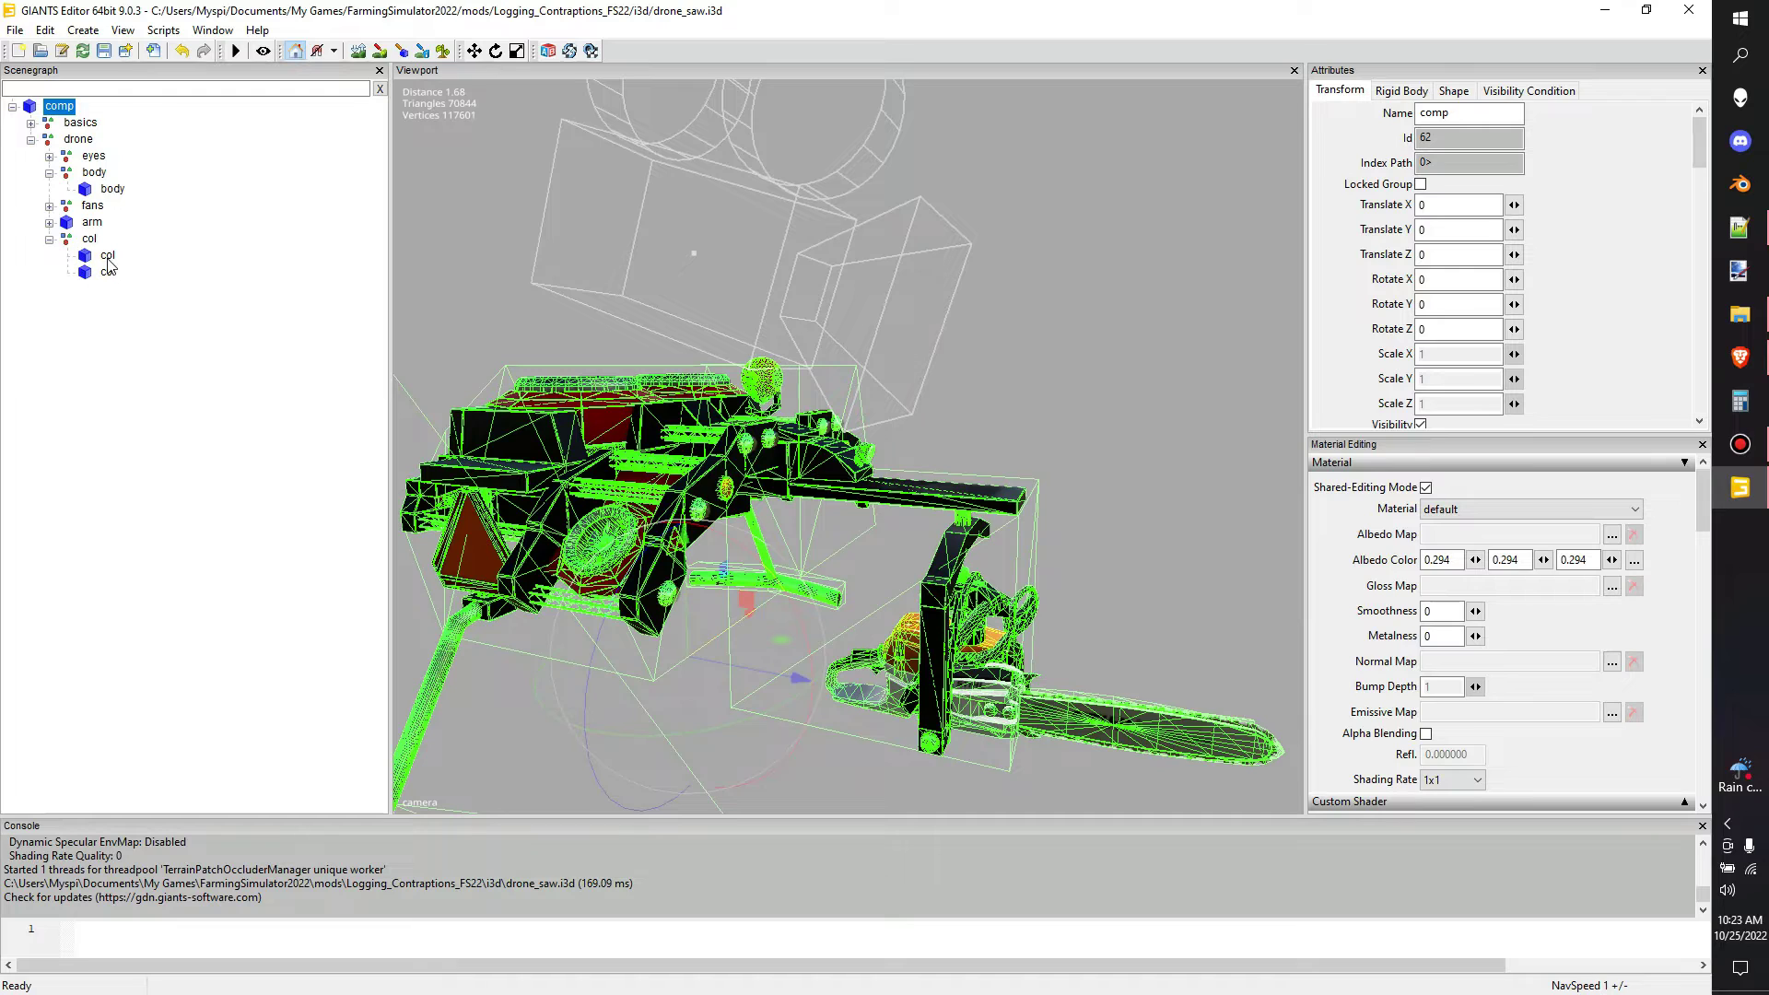
- Examine the first col object's rigid body attributes and how its collision mesh fits around the drone's landing skid
{"action": "left_click", "coordinate": [108, 261]}
{"action": "key", "text": "f"}
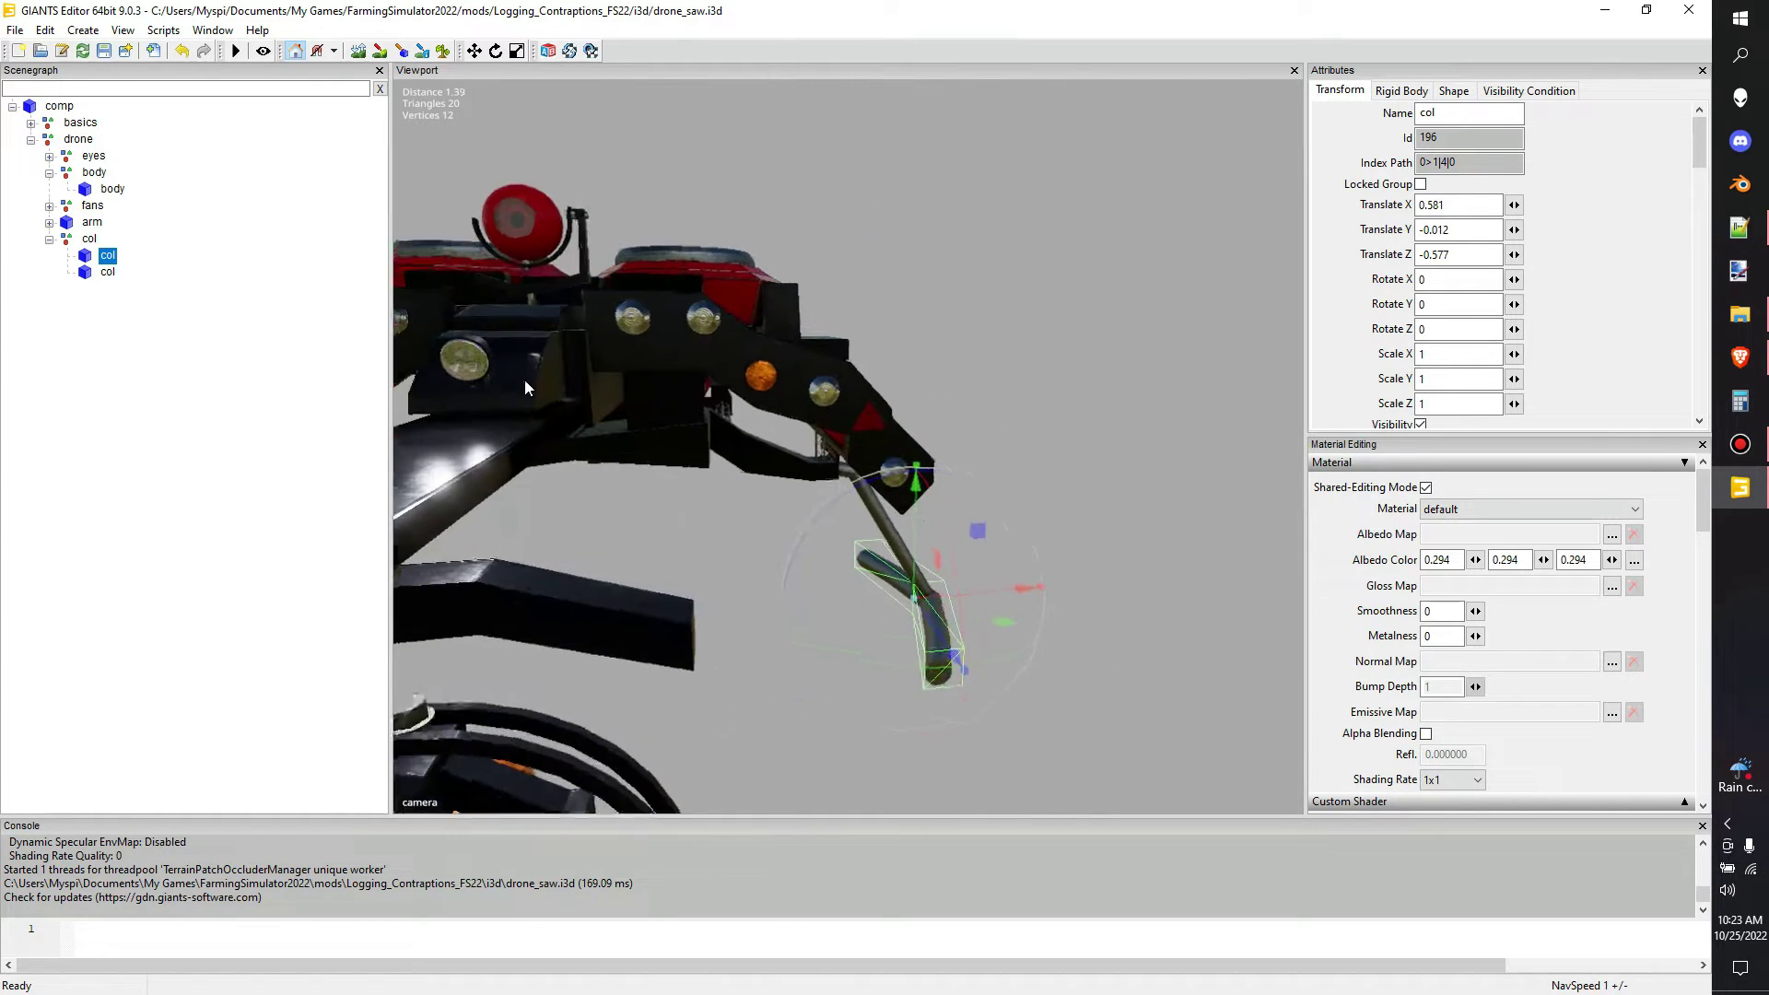
{"action": "left_click", "coordinate": [1402, 92]}
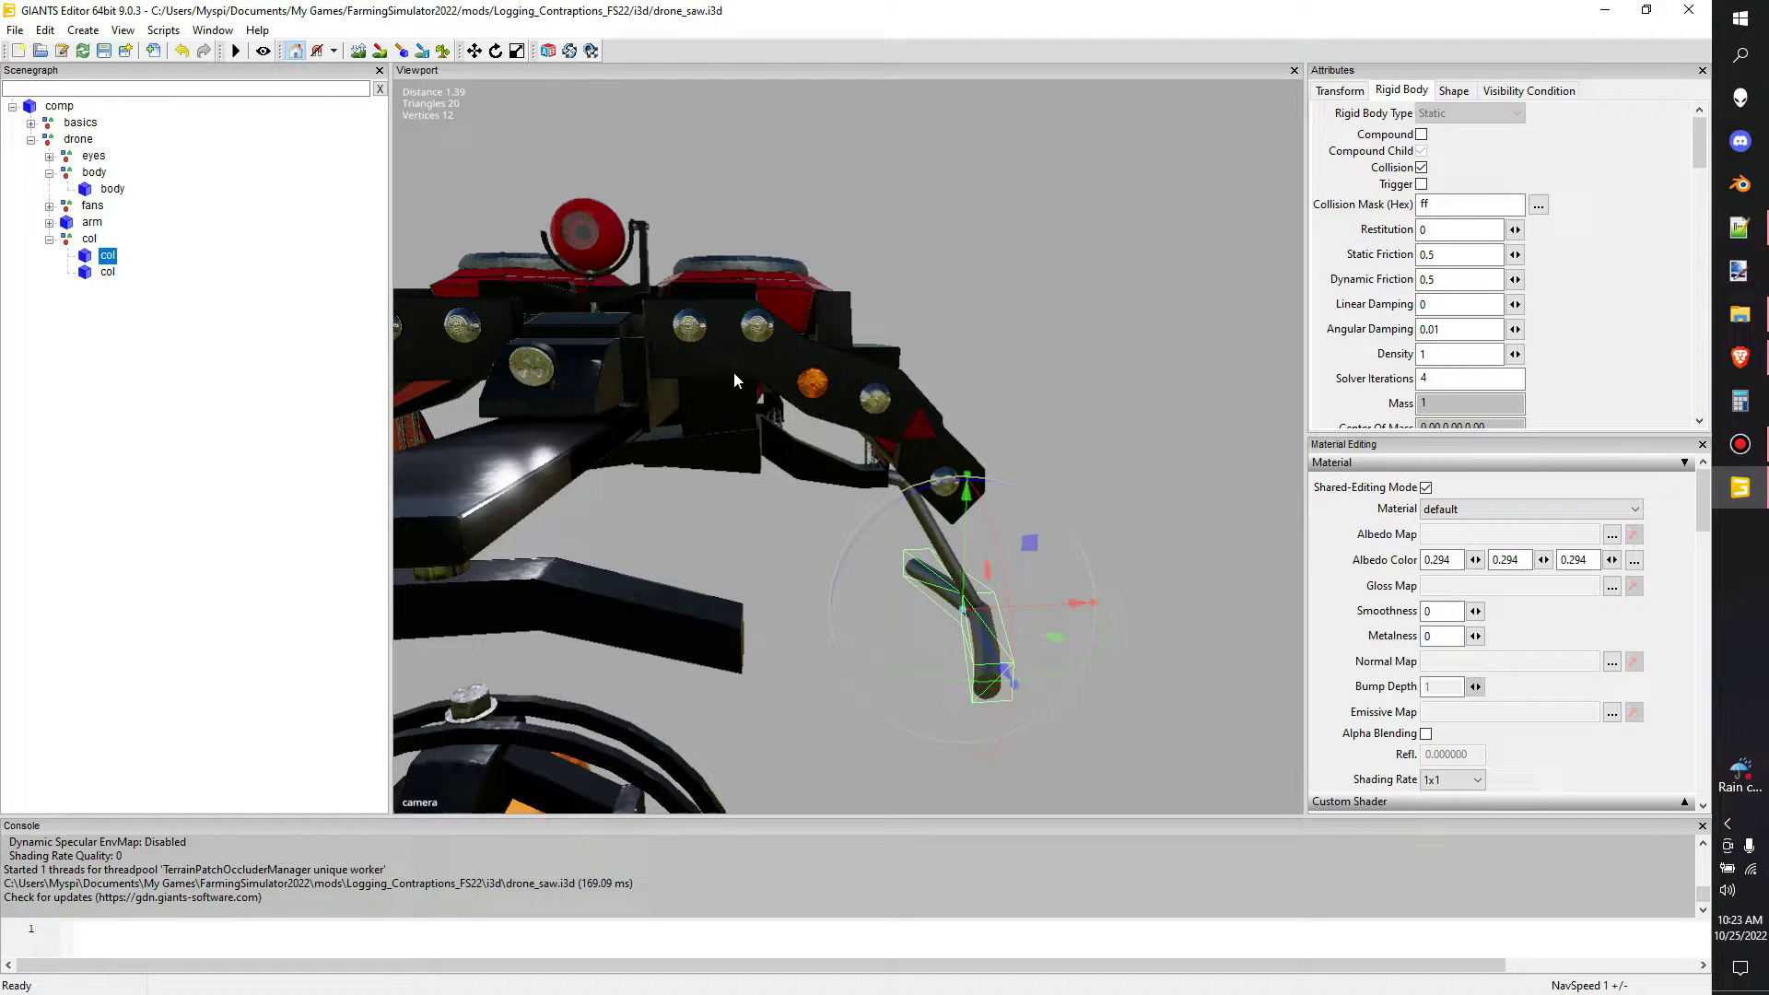
{"action": "left_click_drag", "start_coordinate": [1029, 536], "coordinate": [709, 591], "text": "alt"}
{"action": "scroll", "coordinate": [754, 529], "scroll_direction": "up", "scroll_amount": 3}
{"action": "middle_click_drag", "start_coordinate": [710, 591], "coordinate": [826, 369]}
{"action": "key", "text": "w"}
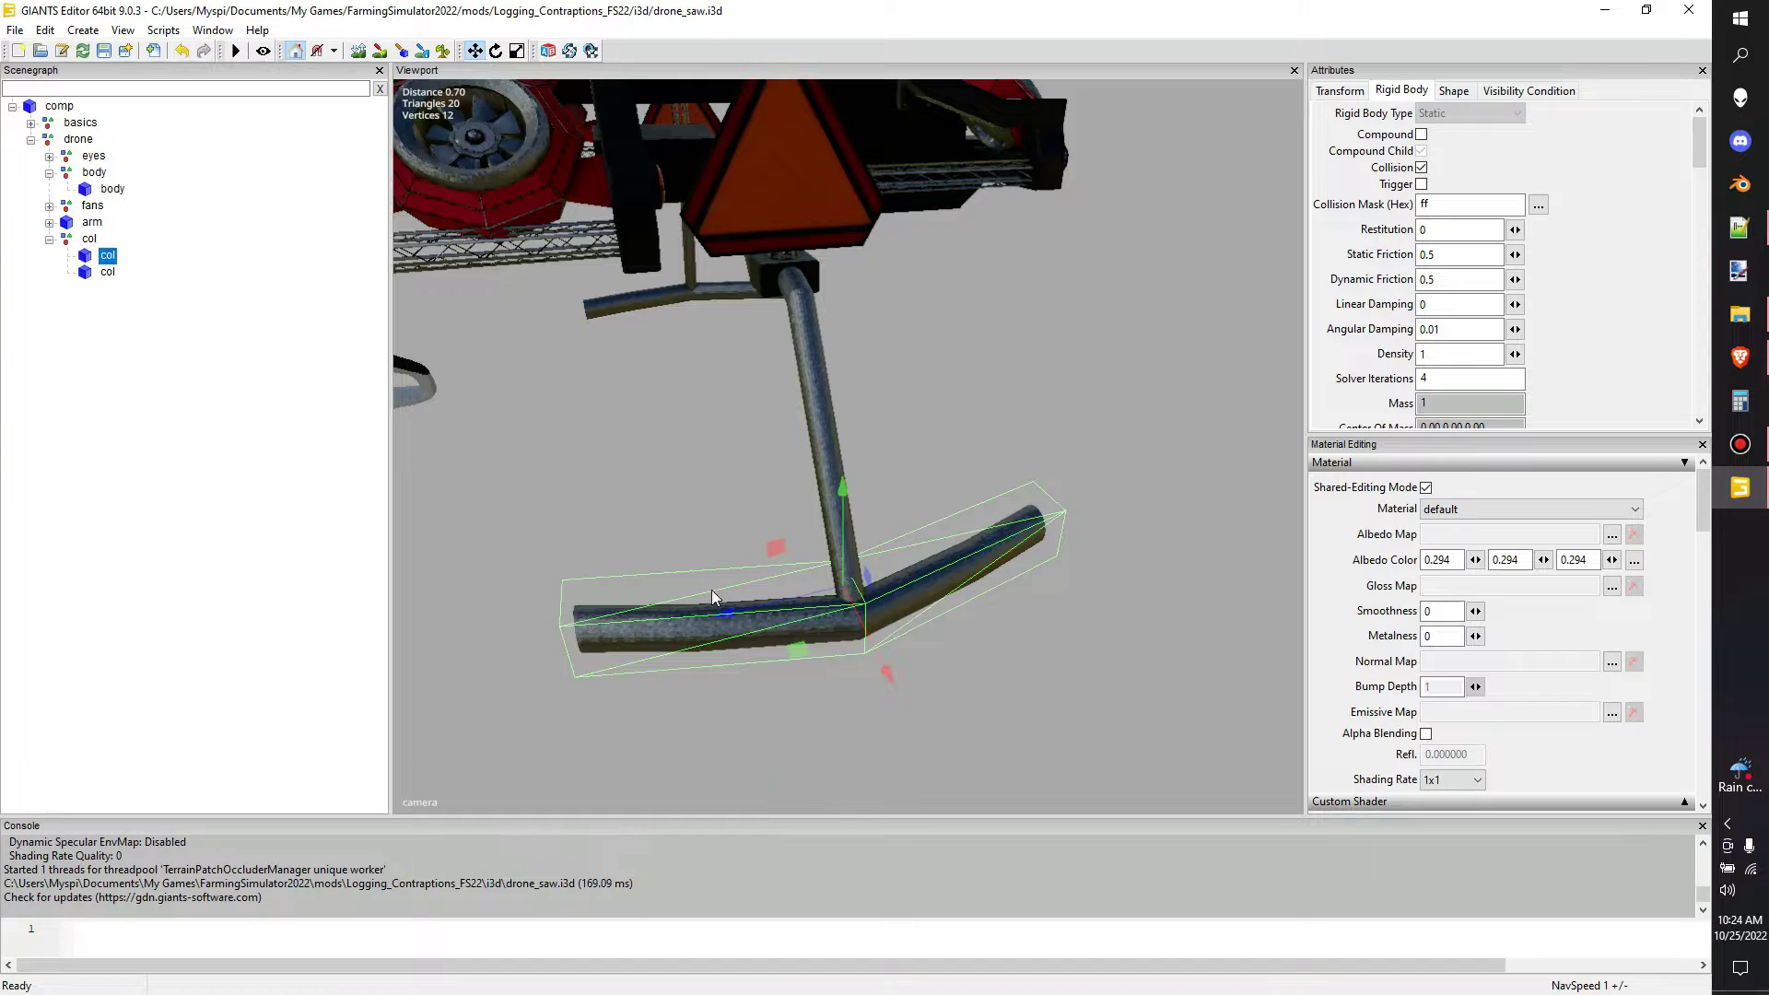
{"action": "scroll", "coordinate": [711, 589], "scroll_direction": "down", "scroll_amount": 4}
{"action": "middle_click_drag", "start_coordinate": [711, 590], "coordinate": [934, 512]}
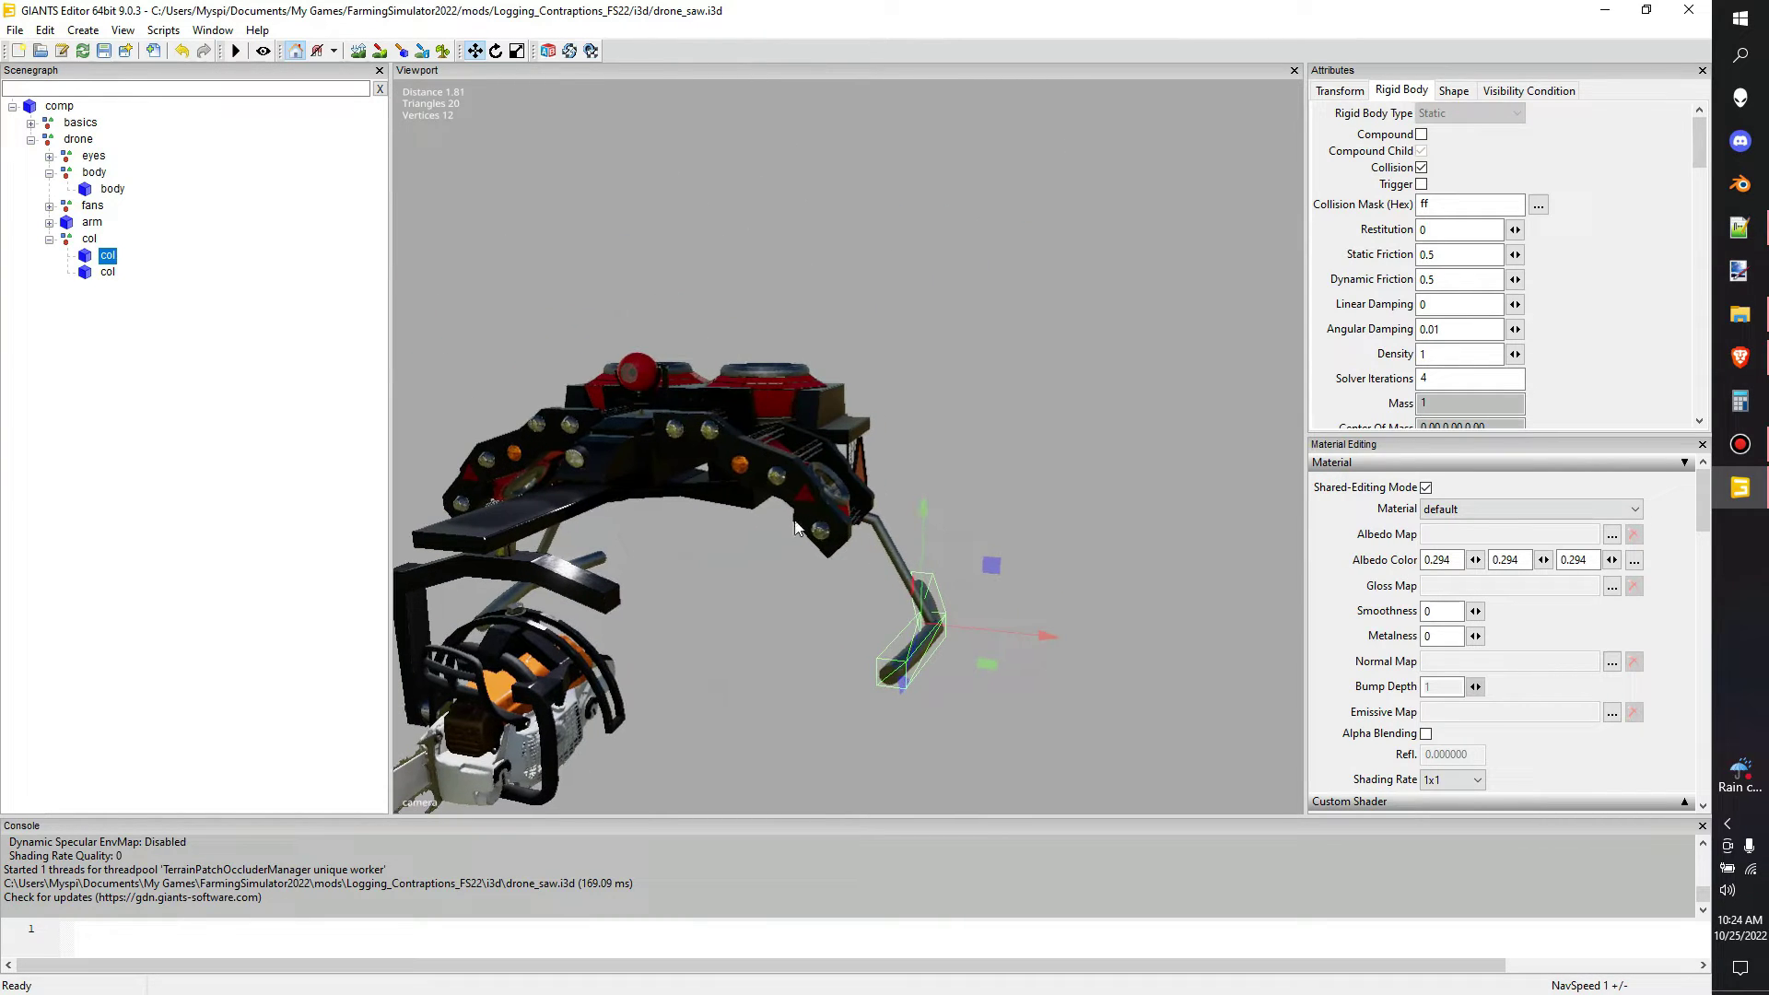
{"action": "mouse_move", "coordinate": [794, 520]}
{"action": "left_mouse_down", "text": "alt"}
{"action": "mouse_move", "coordinate": [872, 533]}
{"action": "mouse_move", "coordinate": [787, 533]}
{"action": "left_mouse_up", "text": "alt"}
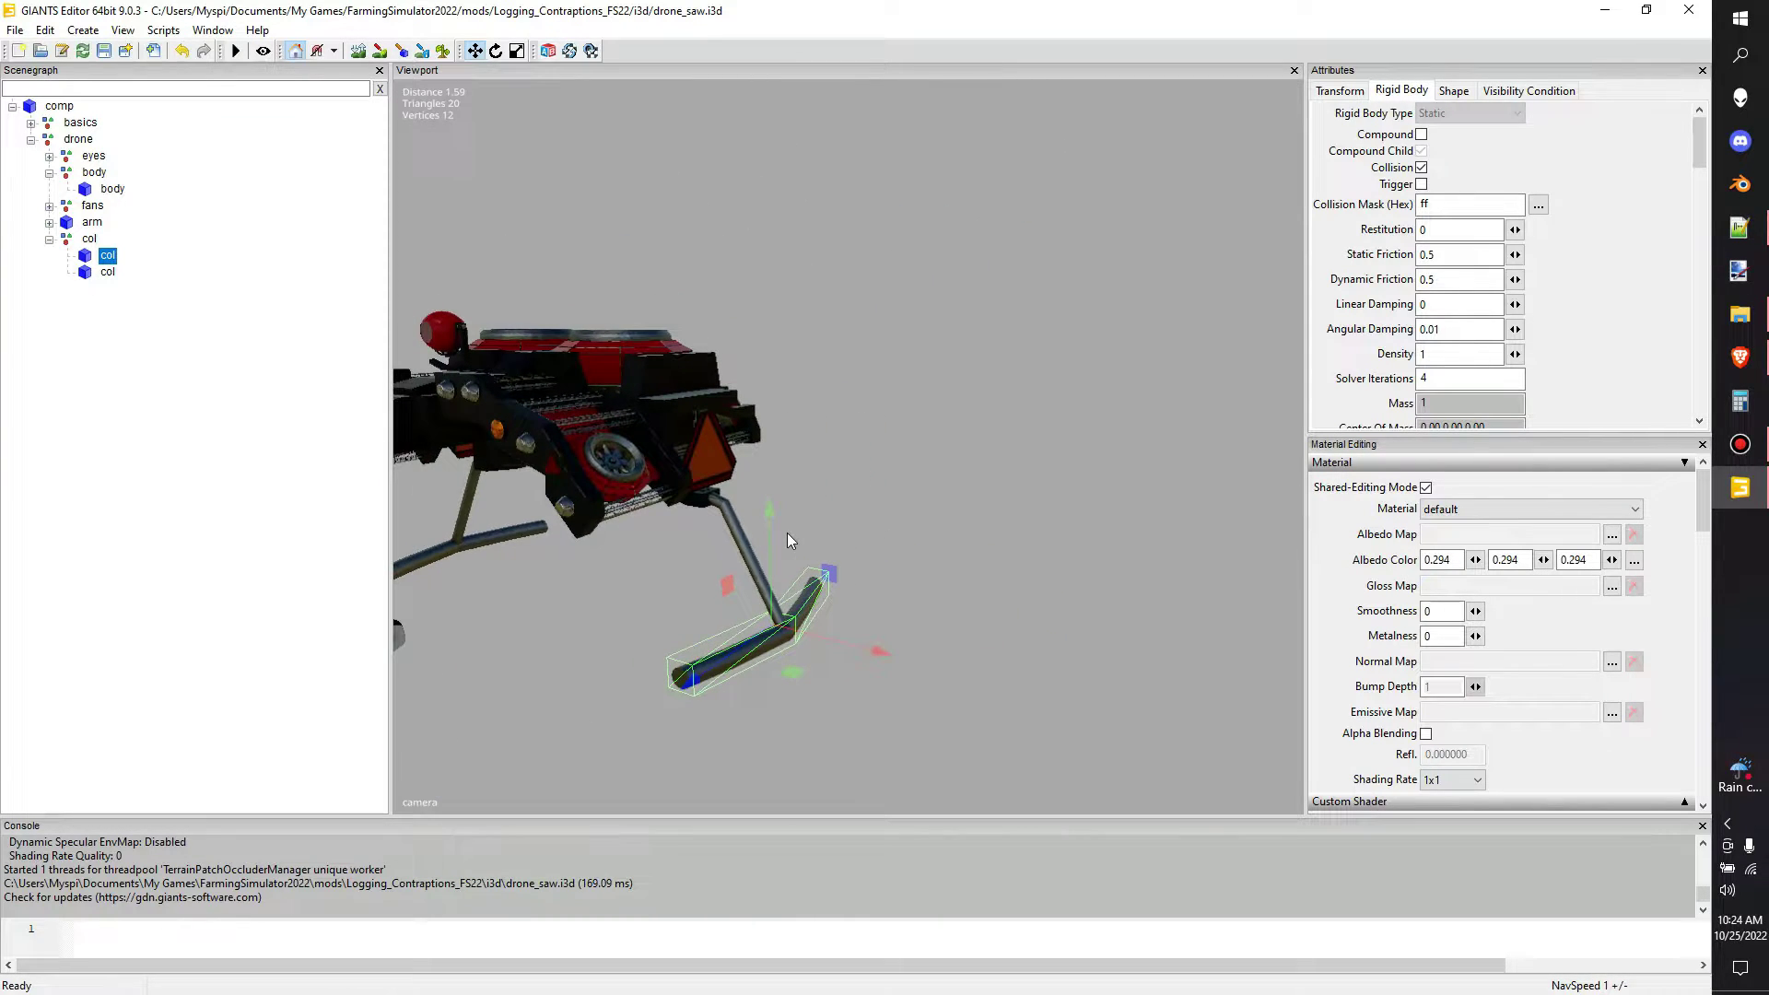
{"action": "middle_click_drag", "start_coordinate": [787, 532], "coordinate": [737, 534]}
{"action": "scroll", "coordinate": [752, 534], "scroll_direction": "up", "scroll_amount": 2}
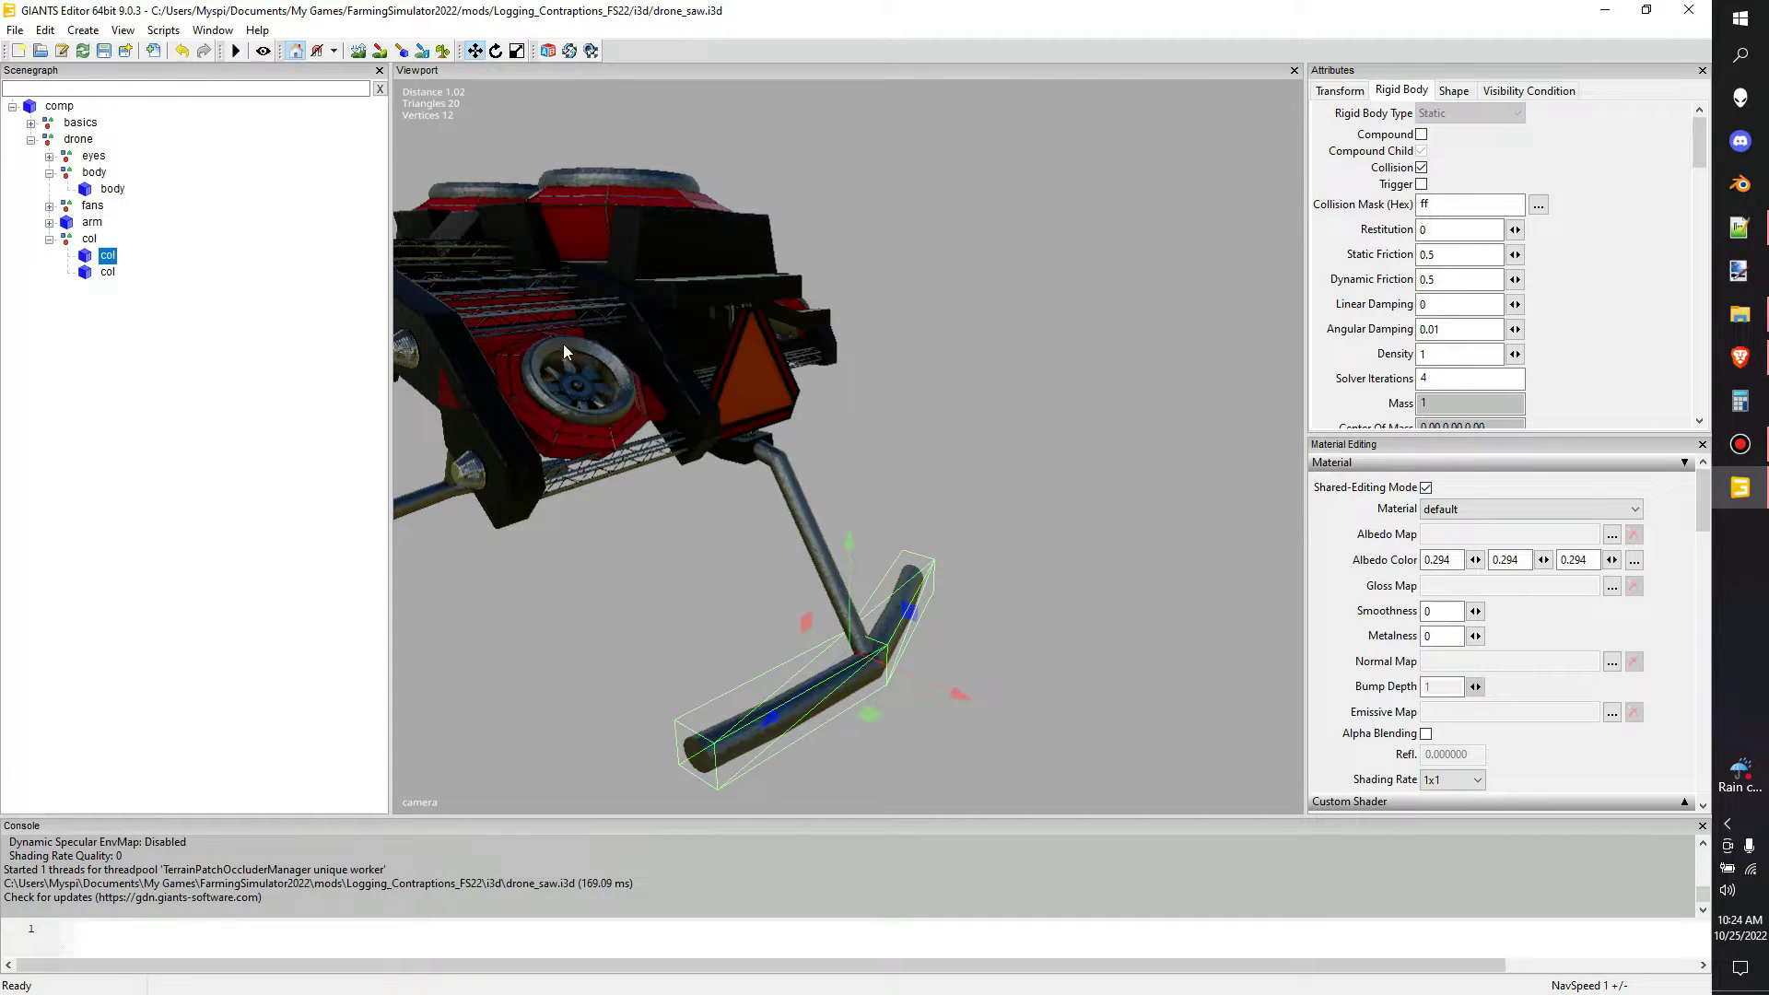
- Inspect the rigid body attributes and placement of the second col object on the drone's opposite landing skid
{"action": "left_click", "coordinate": [164, 355]}
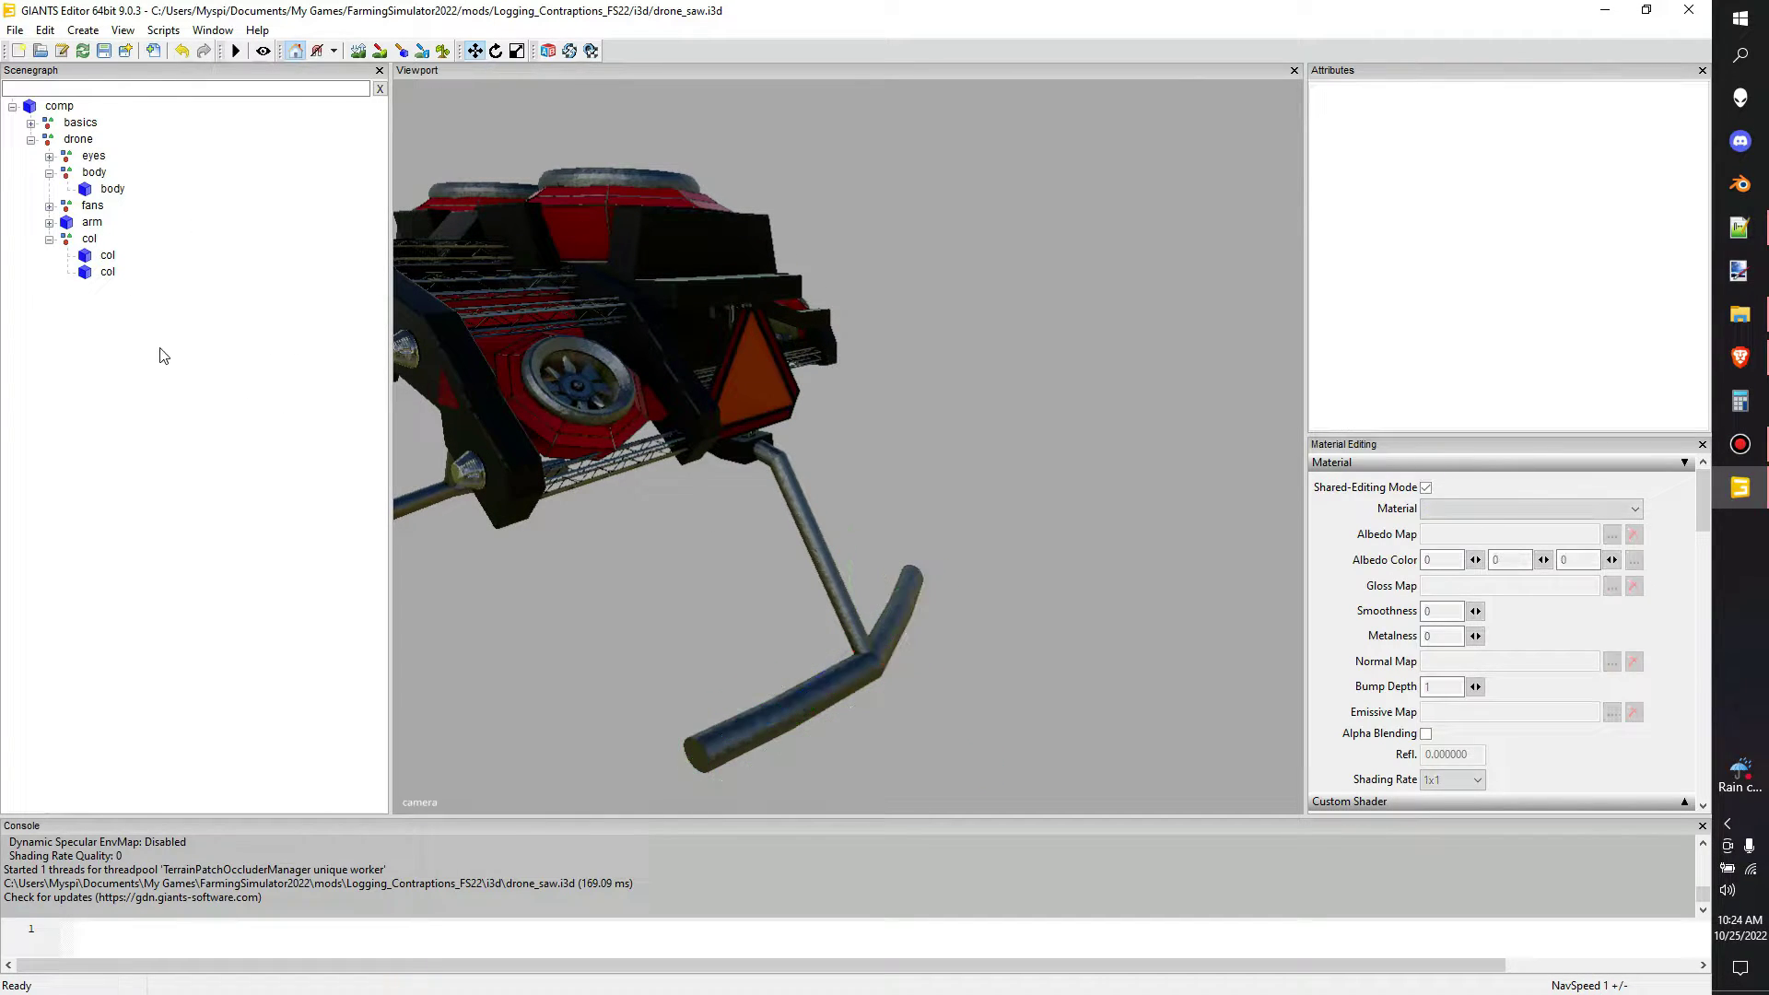
{"action": "left_click", "coordinate": [108, 273]}
{"action": "left_click", "coordinate": [1402, 91]}
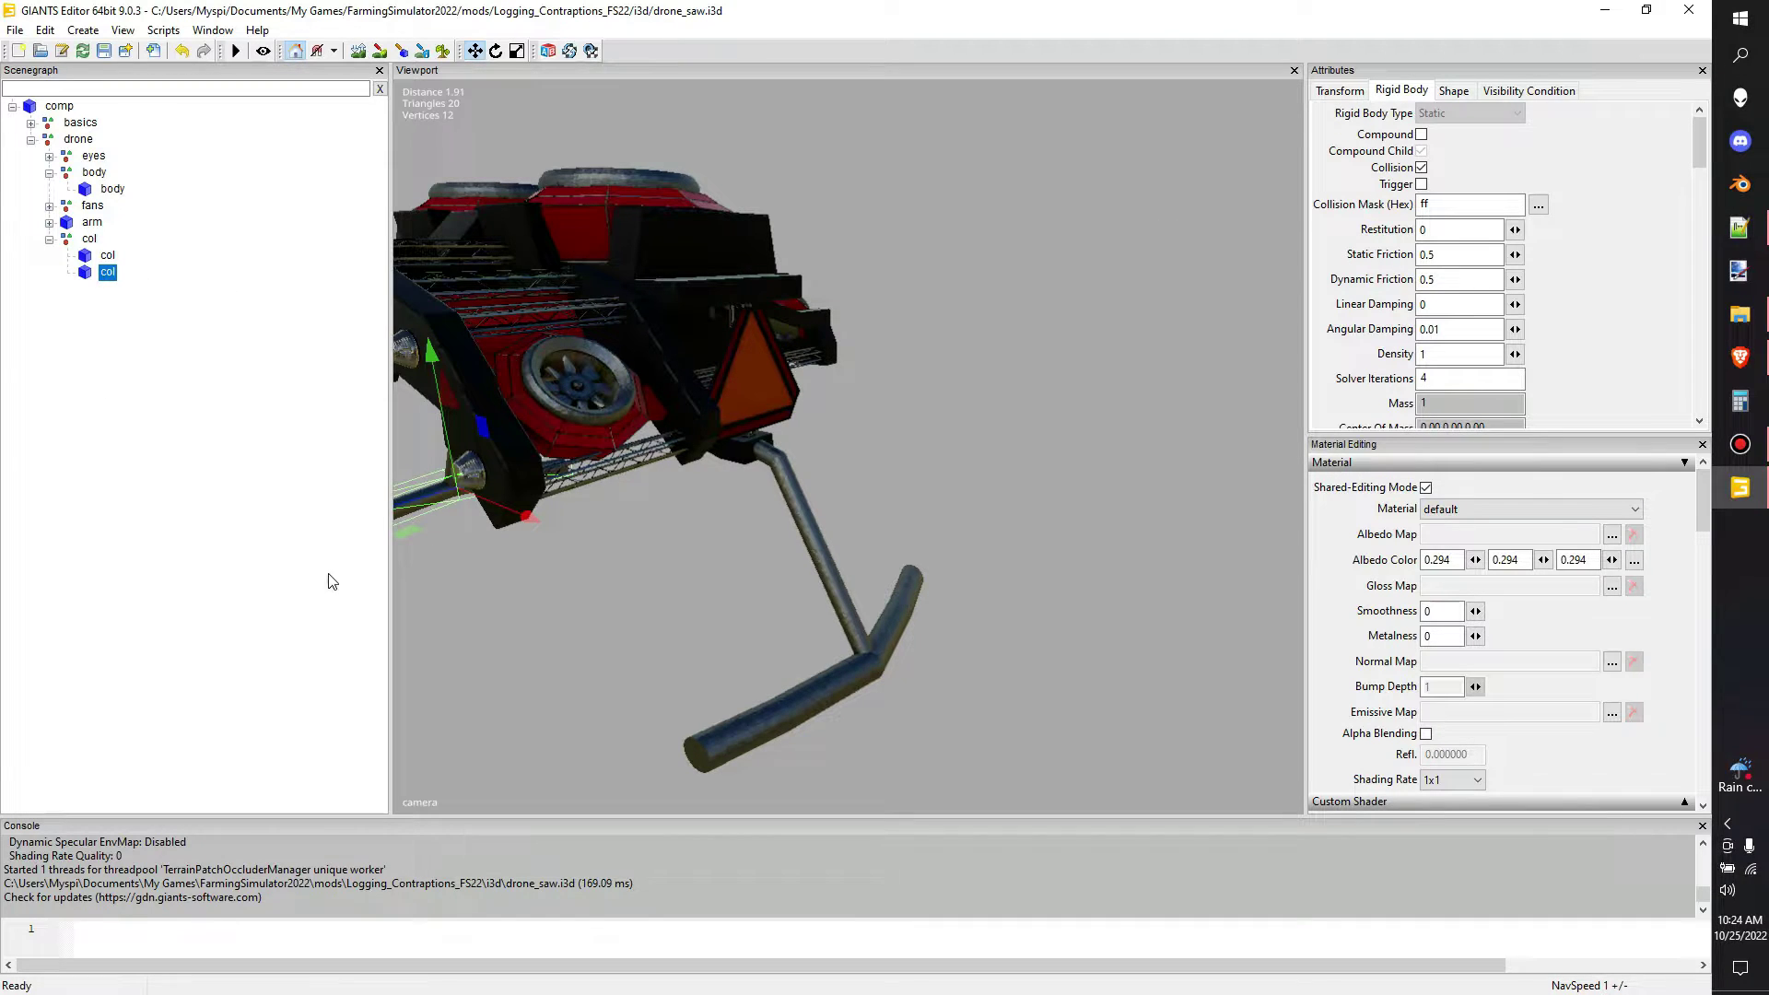
{"action": "left_click_drag", "start_coordinate": [676, 505], "coordinate": [545, 477], "text": "alt"}
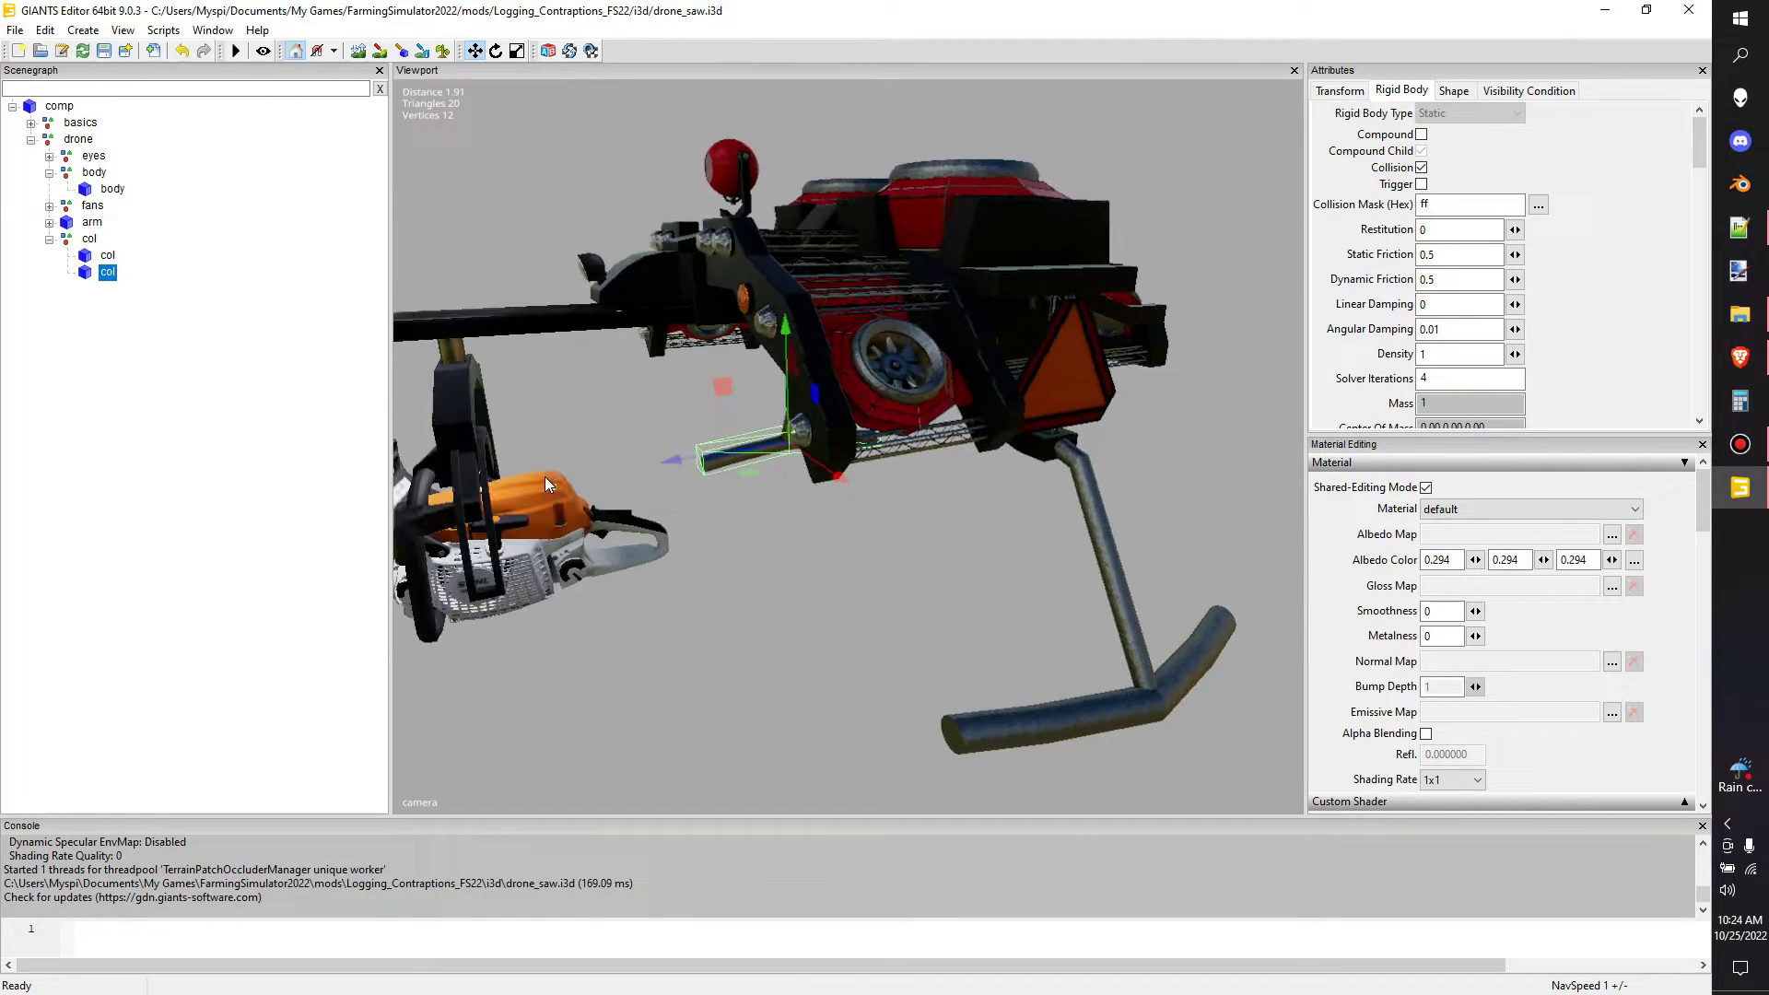
- Create a cube primitive in the drone scene
{"action": "left_click", "coordinate": [105, 257]}
{"action": "left_click", "coordinate": [108, 273]}
{"action": "left_click", "coordinate": [82, 30]}
{"action": "mouse_move", "coordinate": [164, 195]}
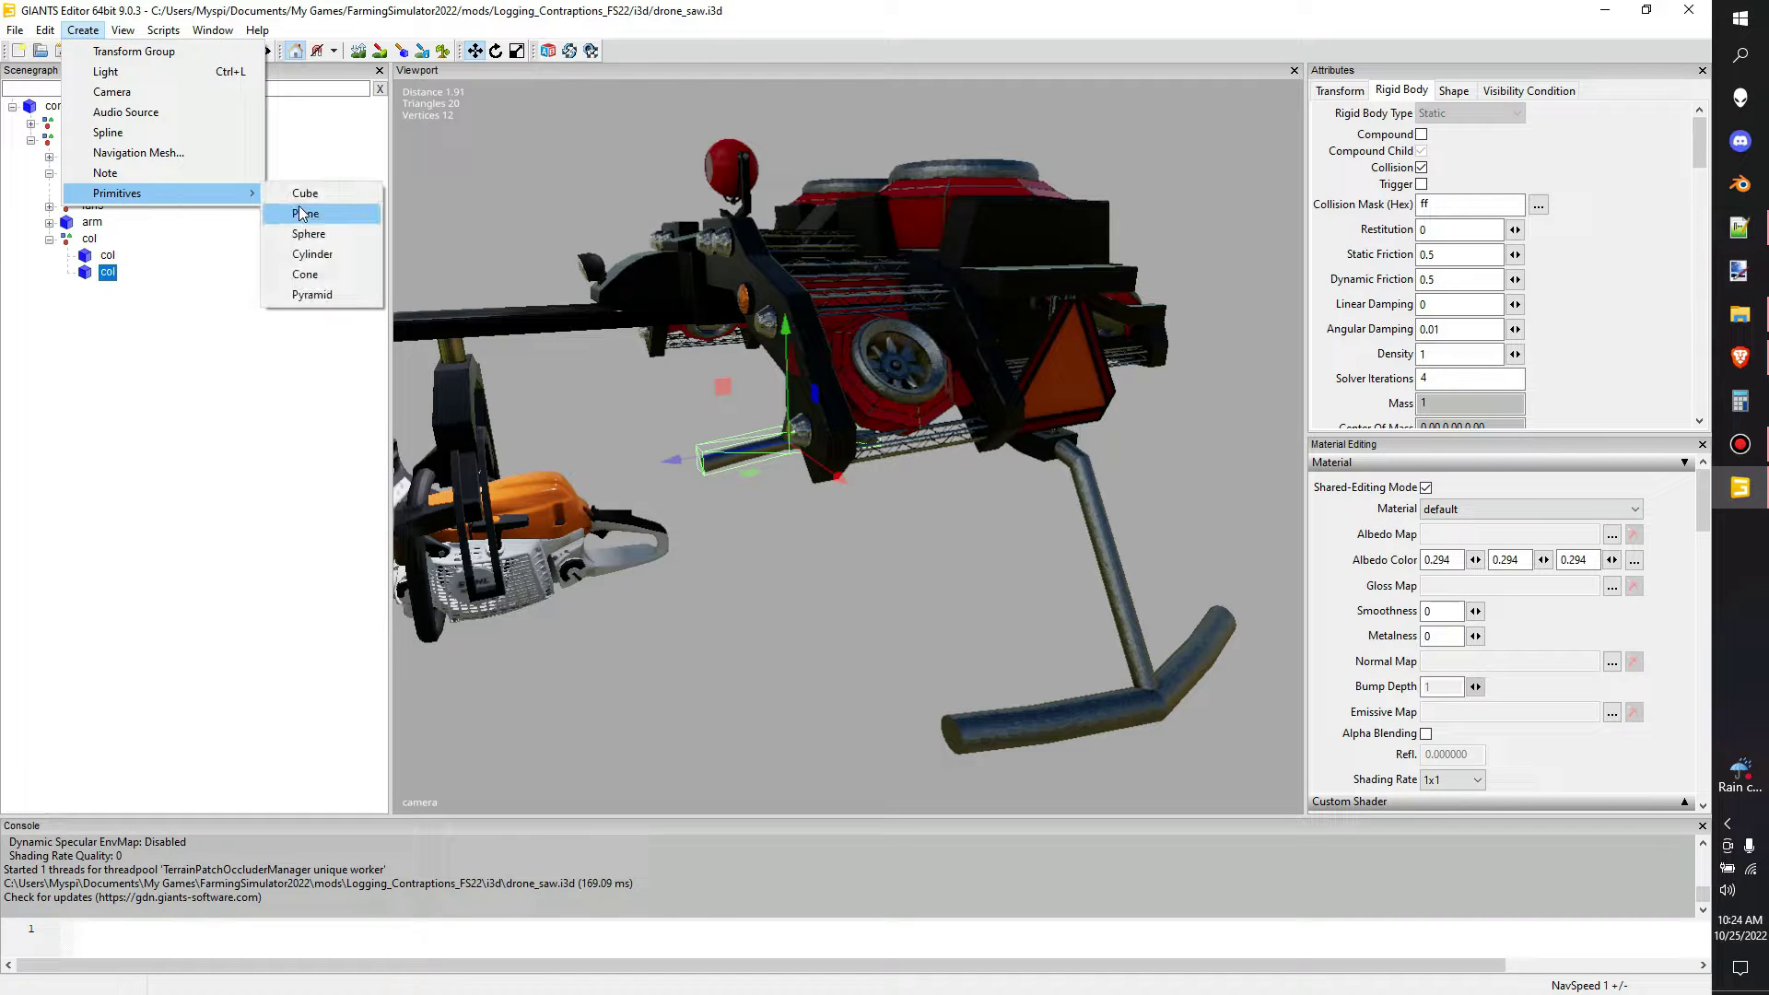
{"action": "left_click", "coordinate": [329, 194]}
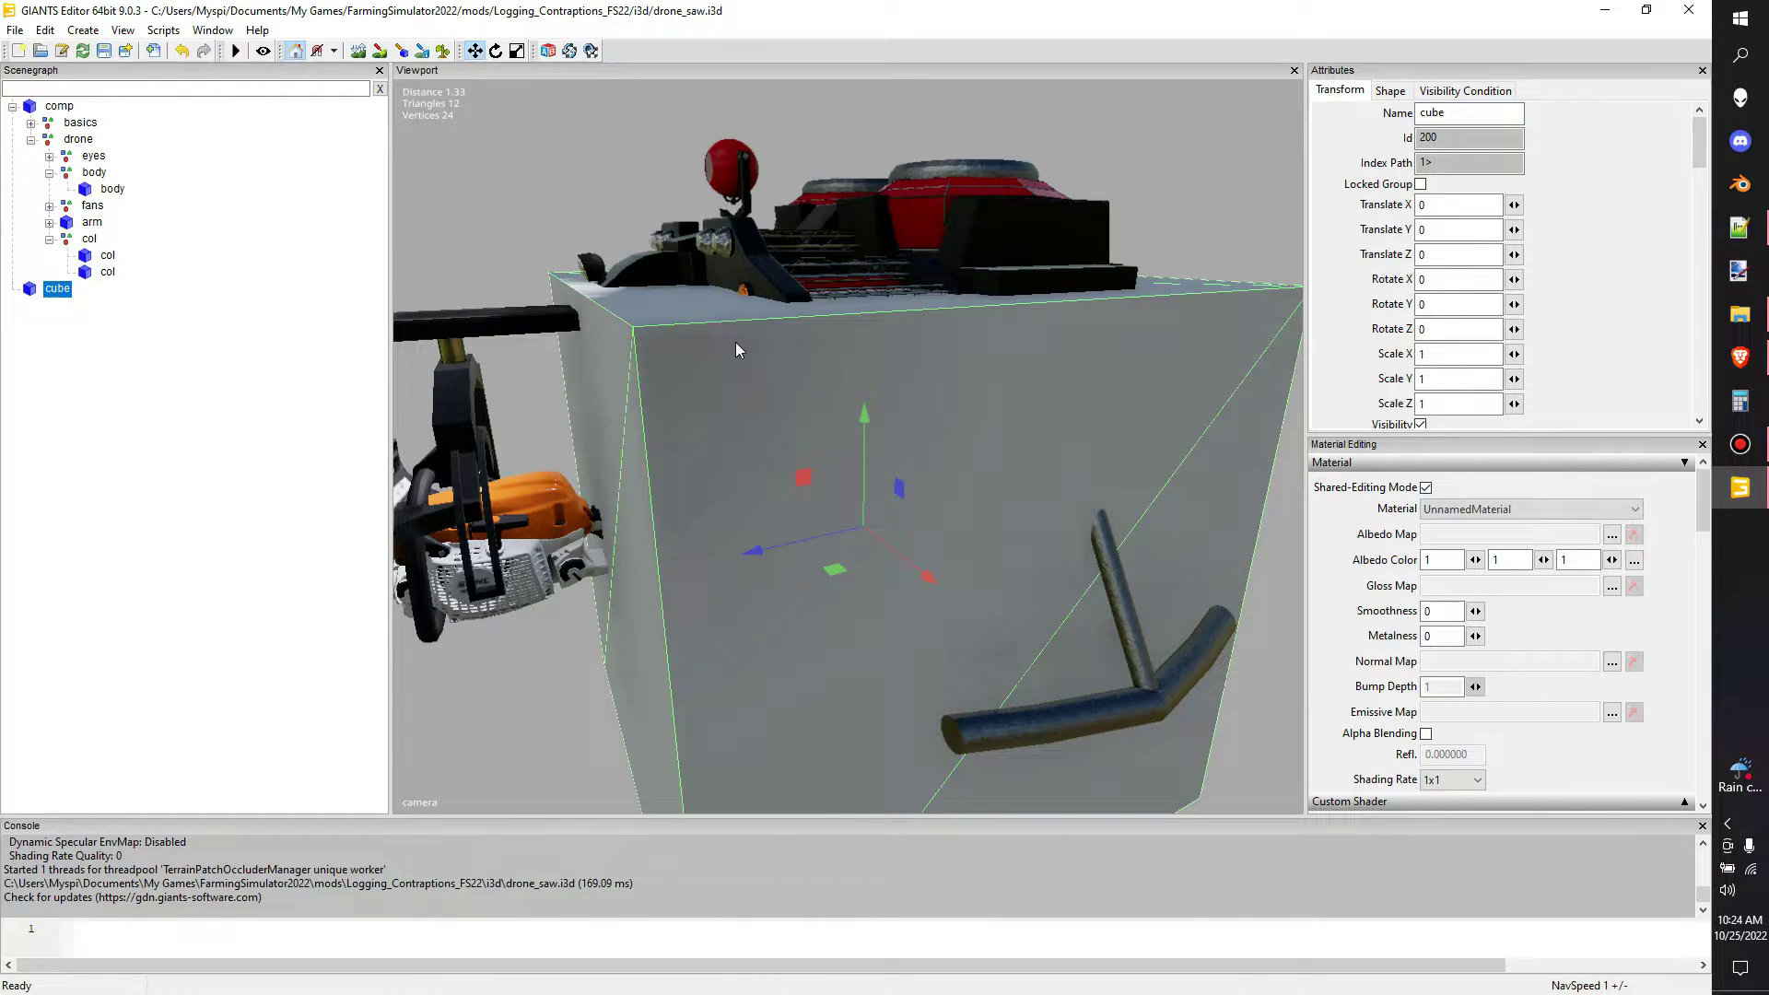
{"action": "left_click_drag", "start_coordinate": [735, 341], "coordinate": [897, 427], "text": "alt"}
{"action": "scroll", "coordinate": [897, 427], "scroll_direction": "down", "scroll_amount": 3}
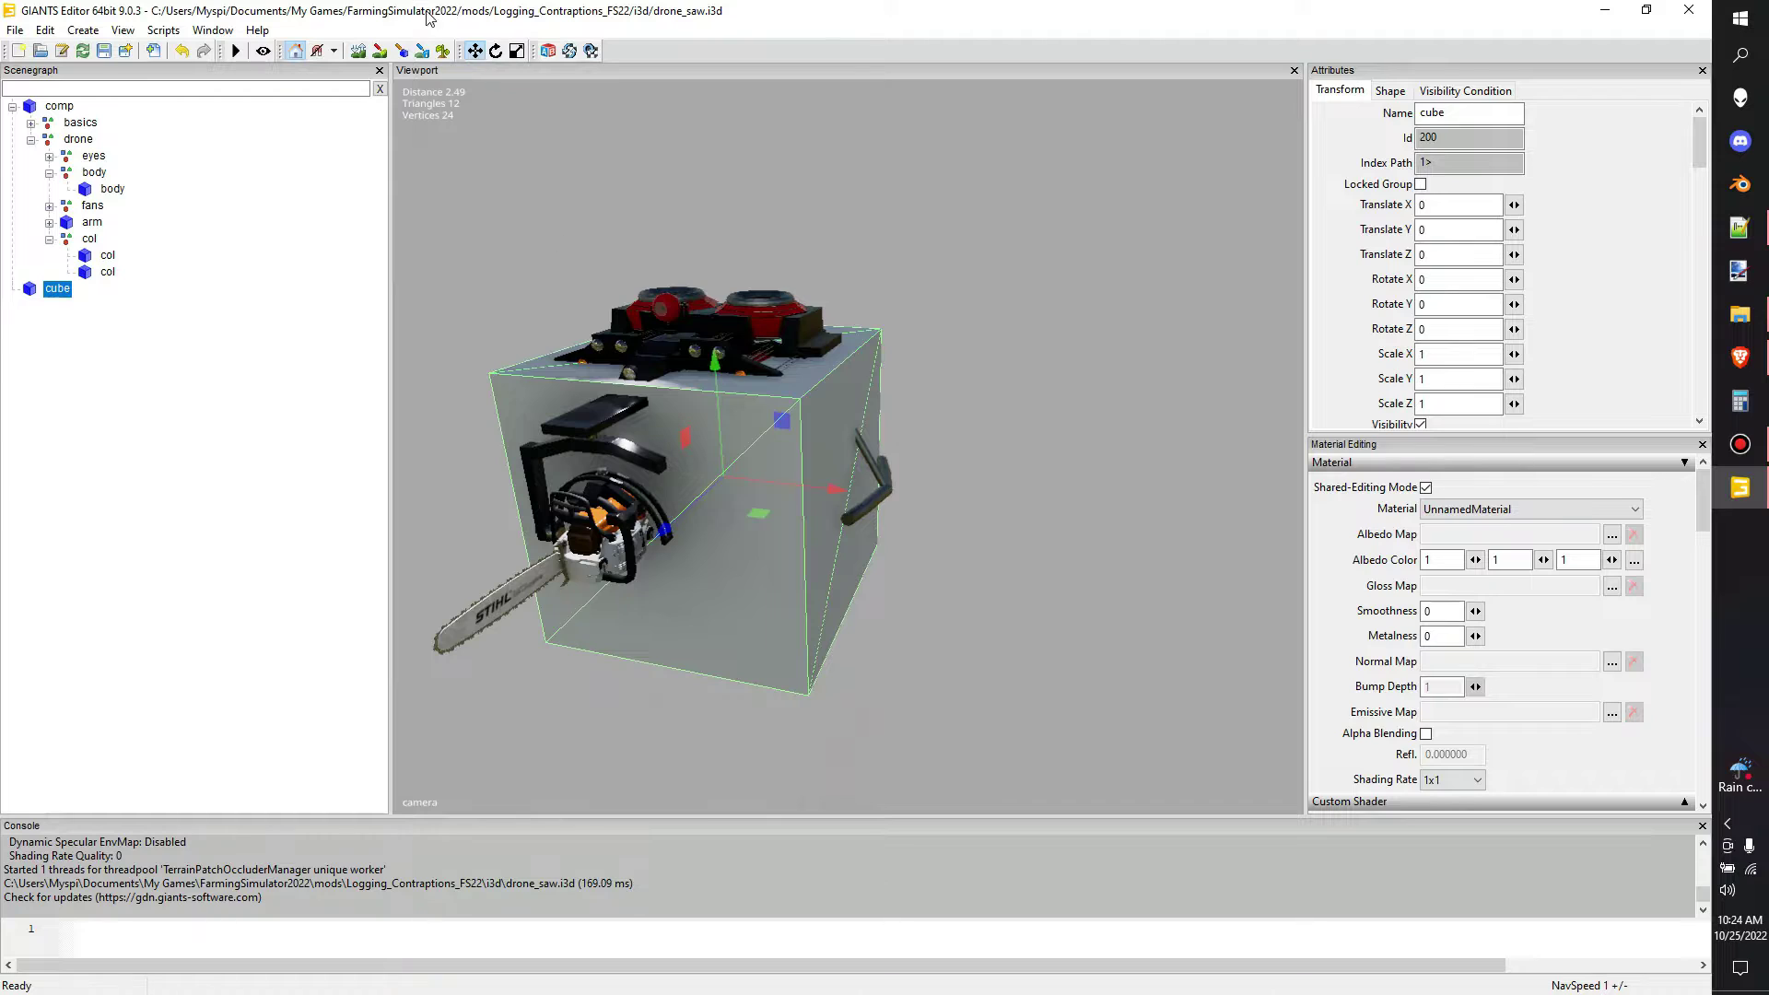
- Scale the cube down to about 0.11 along X and 0.08 along Z
{"action": "left_click", "coordinate": [495, 51]}
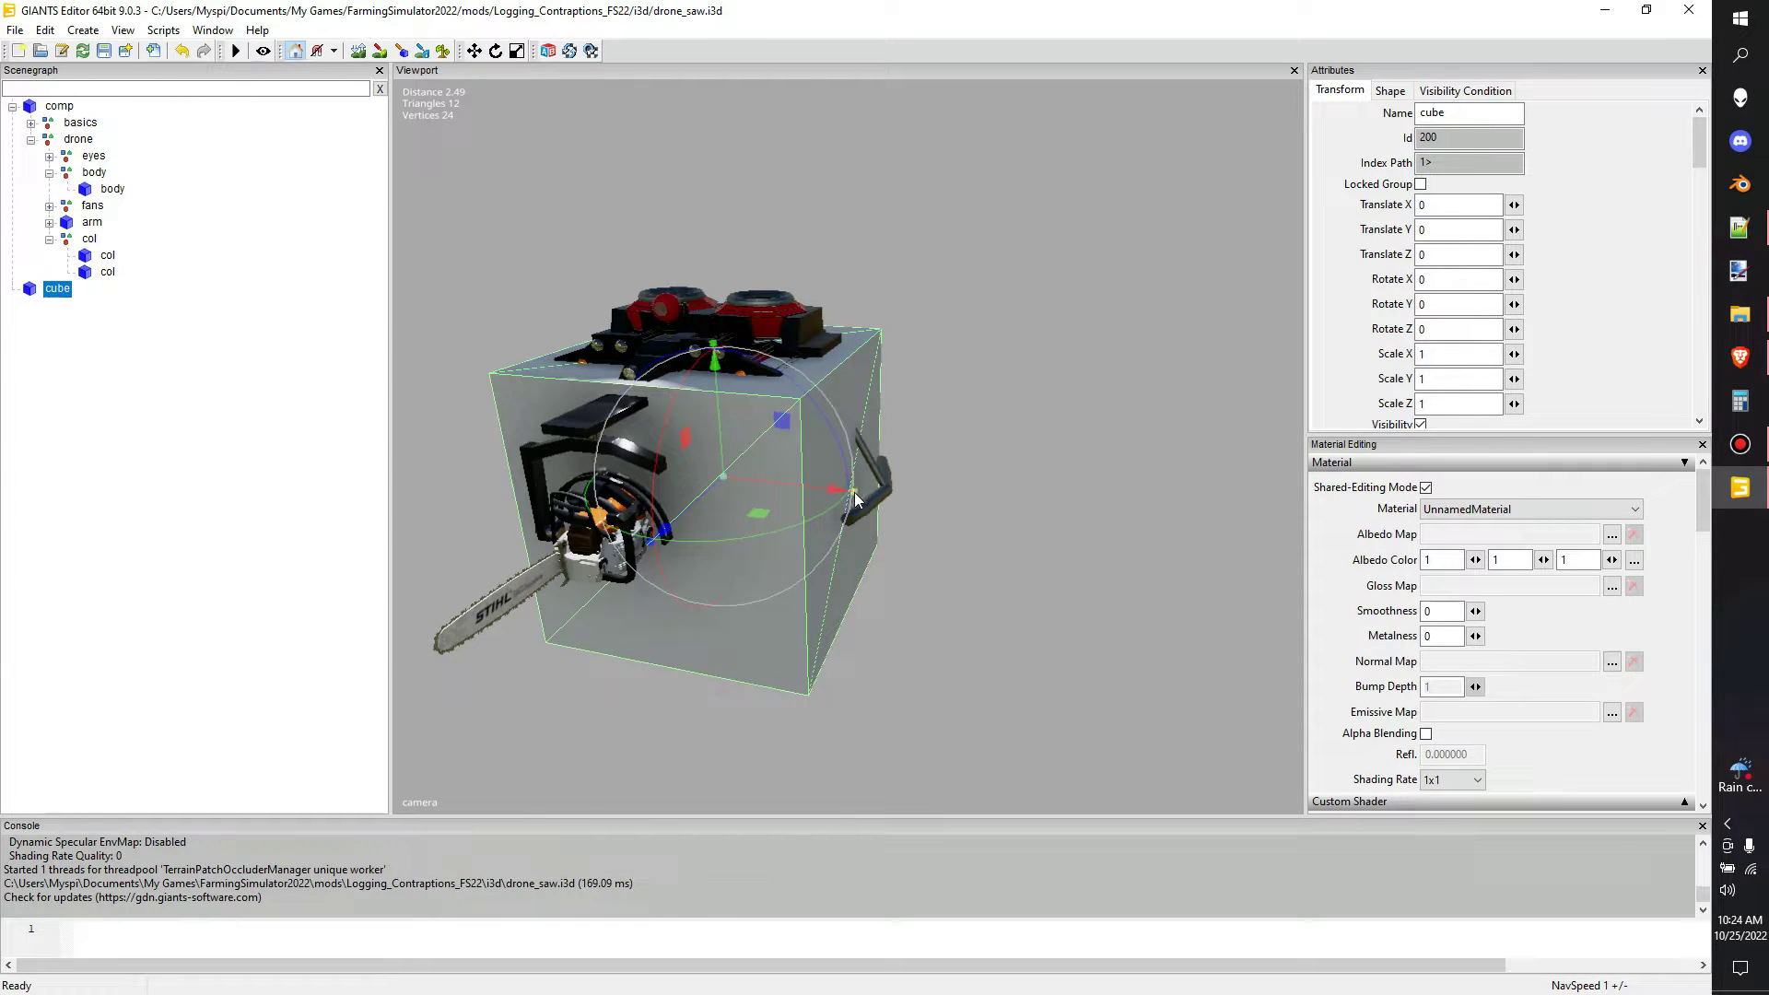
{"action": "left_click_drag", "start_coordinate": [854, 500], "coordinate": [593, 482]}
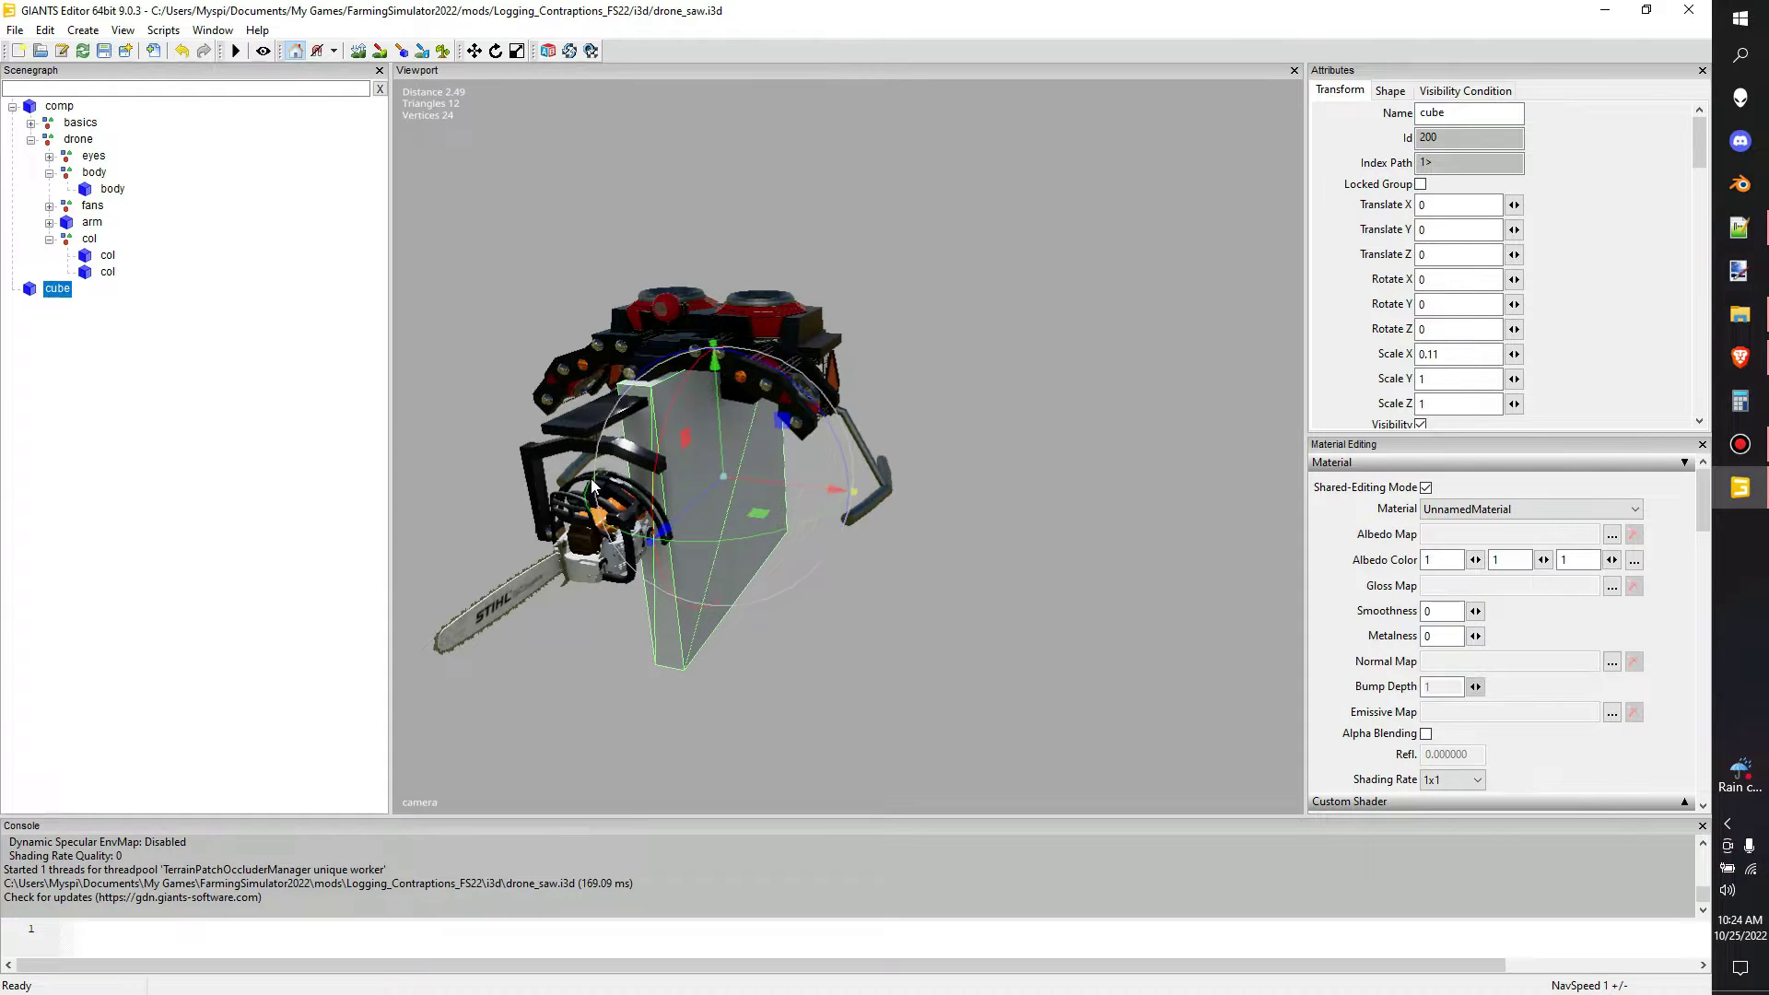
{"action": "left_click", "coordinate": [83, 29]}
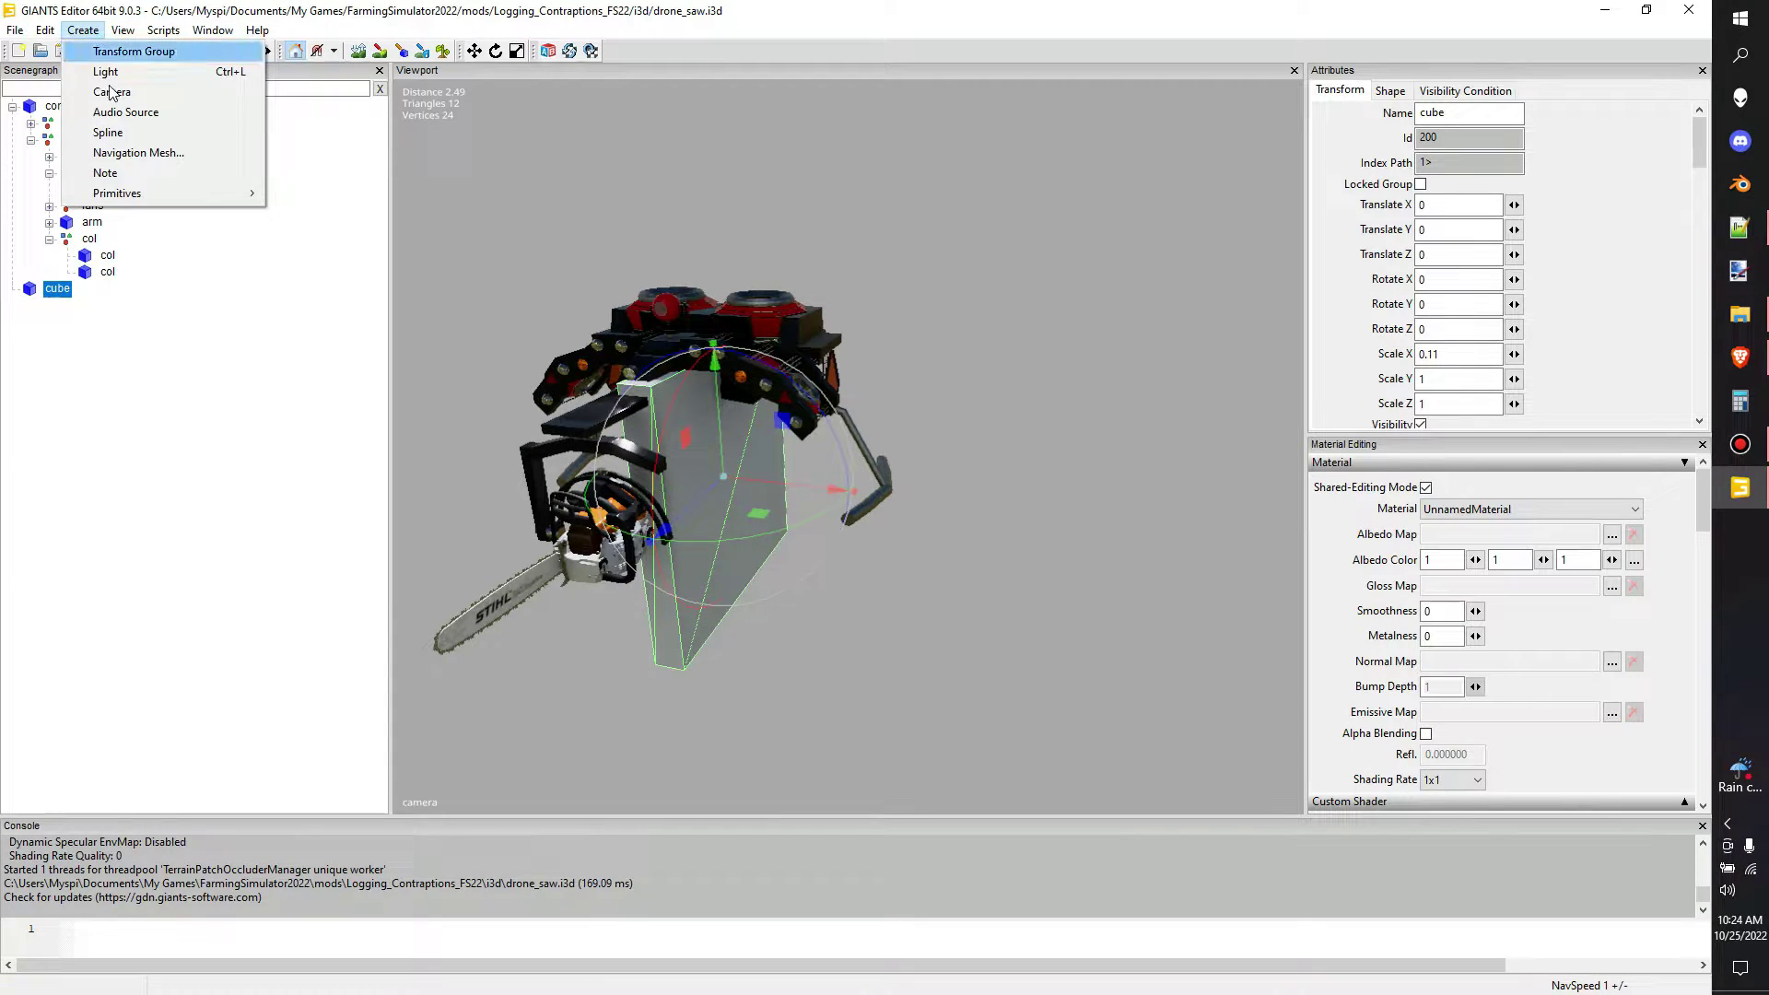
{"action": "mouse_move", "coordinate": [168, 196]}
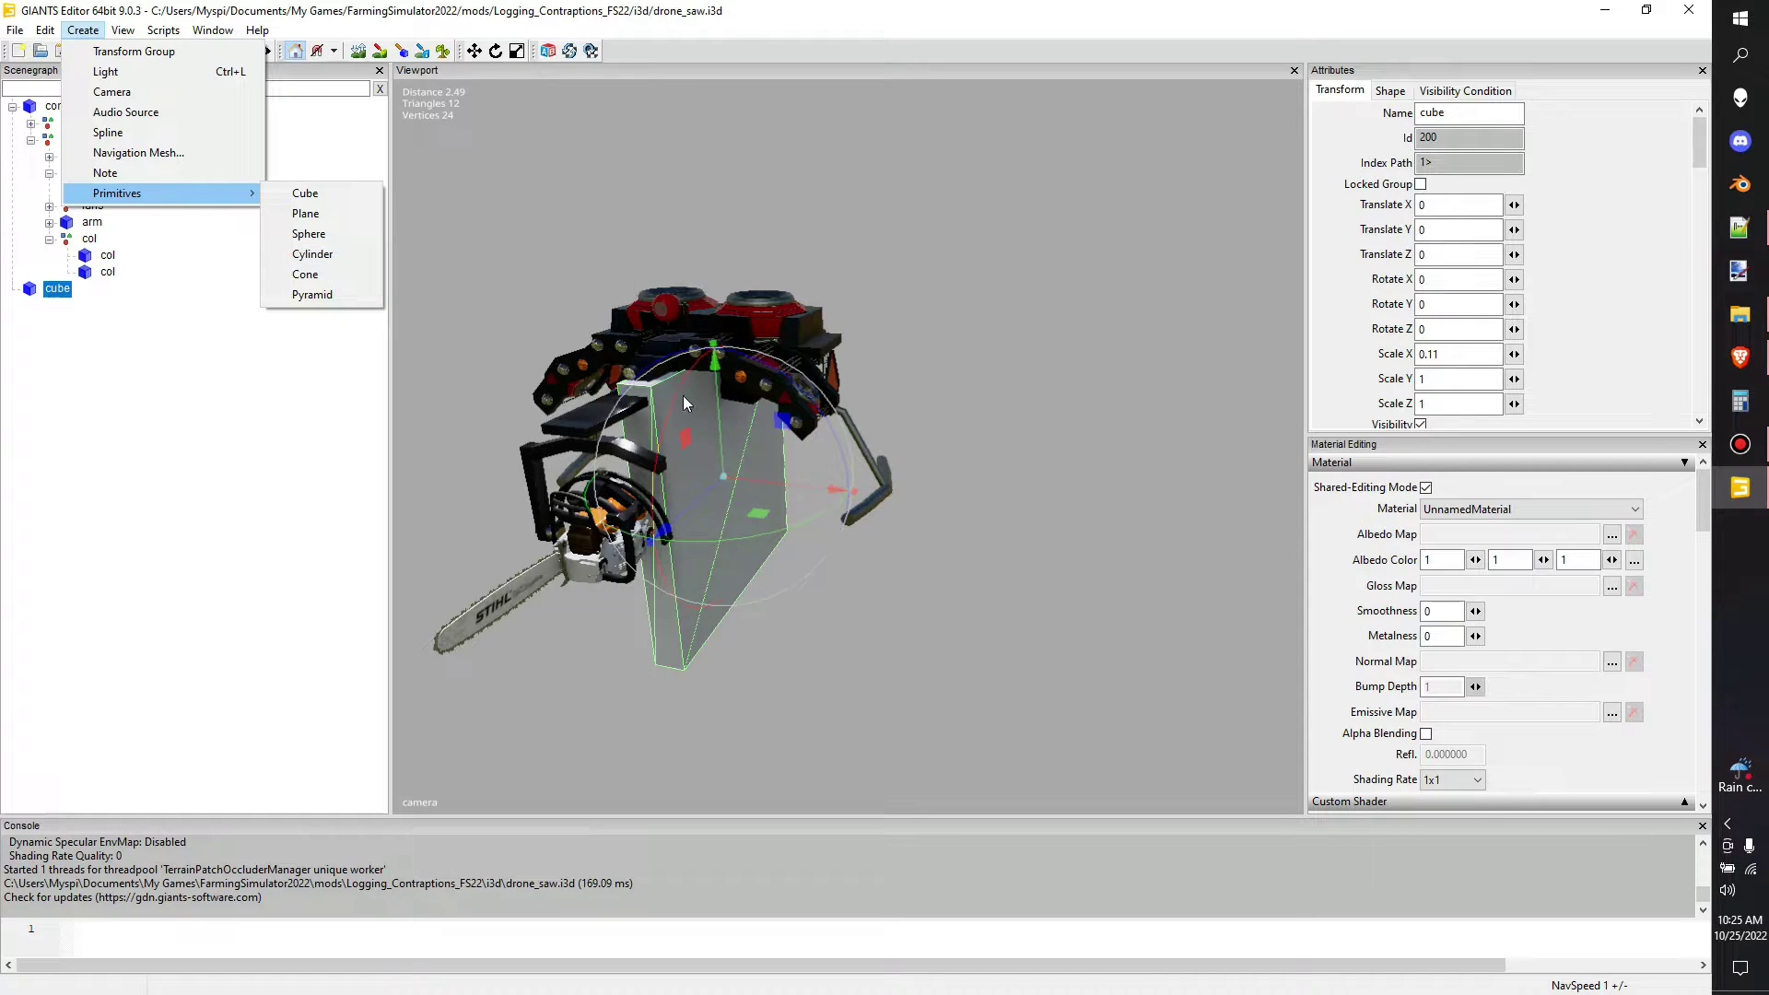
{"action": "left_click_drag", "start_coordinate": [801, 502], "coordinate": [1163, 468], "text": "alt"}
{"action": "scroll", "coordinate": [692, 499], "scroll_direction": "up", "scroll_amount": 3}
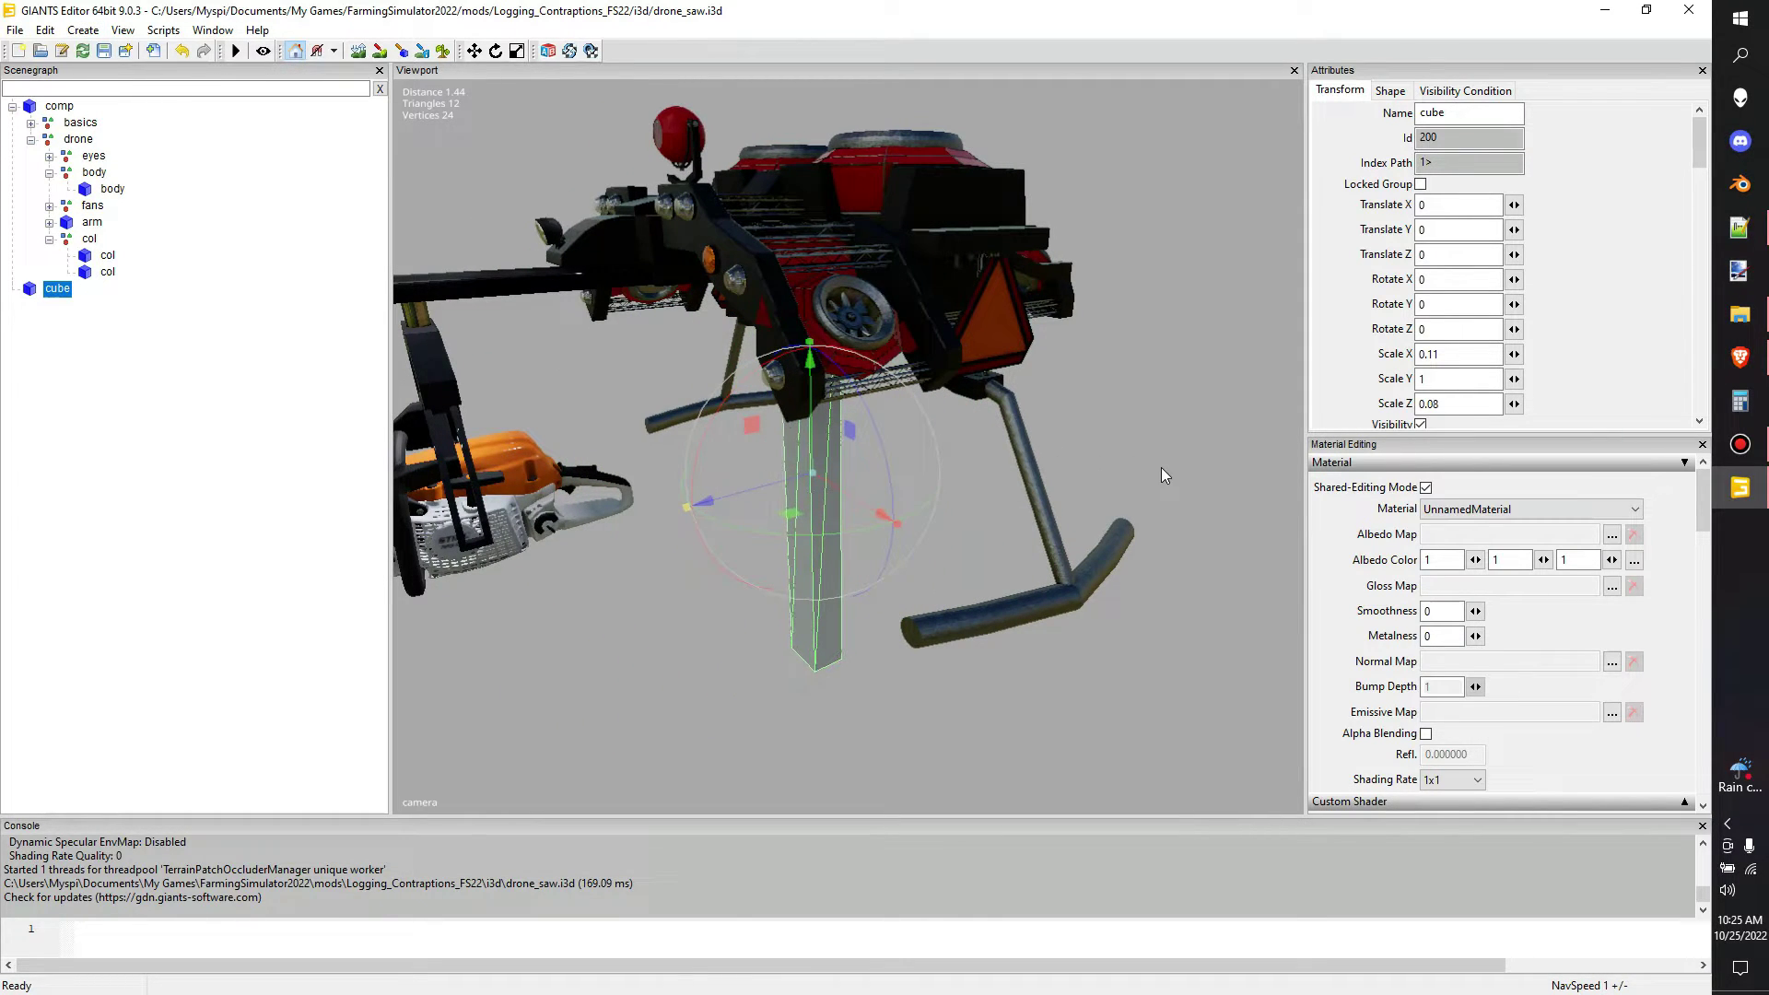
- Shrink the cube into a thin post scaled about 0.053 in X, 0.462 in Y and 0.059 in Z
{"action": "left_click_drag", "start_coordinate": [898, 525], "coordinate": [875, 509]}
{"action": "left_click_drag", "start_coordinate": [687, 507], "coordinate": [820, 565]}
{"action": "right_click_drag", "start_coordinate": [819, 573], "coordinate": [831, 398]}
{"action": "left_click_drag", "start_coordinate": [782, 306], "coordinate": [1030, 548]}
{"action": "scroll", "coordinate": [1030, 548], "scroll_direction": "down", "scroll_amount": 3}
{"action": "scroll", "coordinate": [1029, 547], "scroll_direction": "up", "scroll_amount": 5}
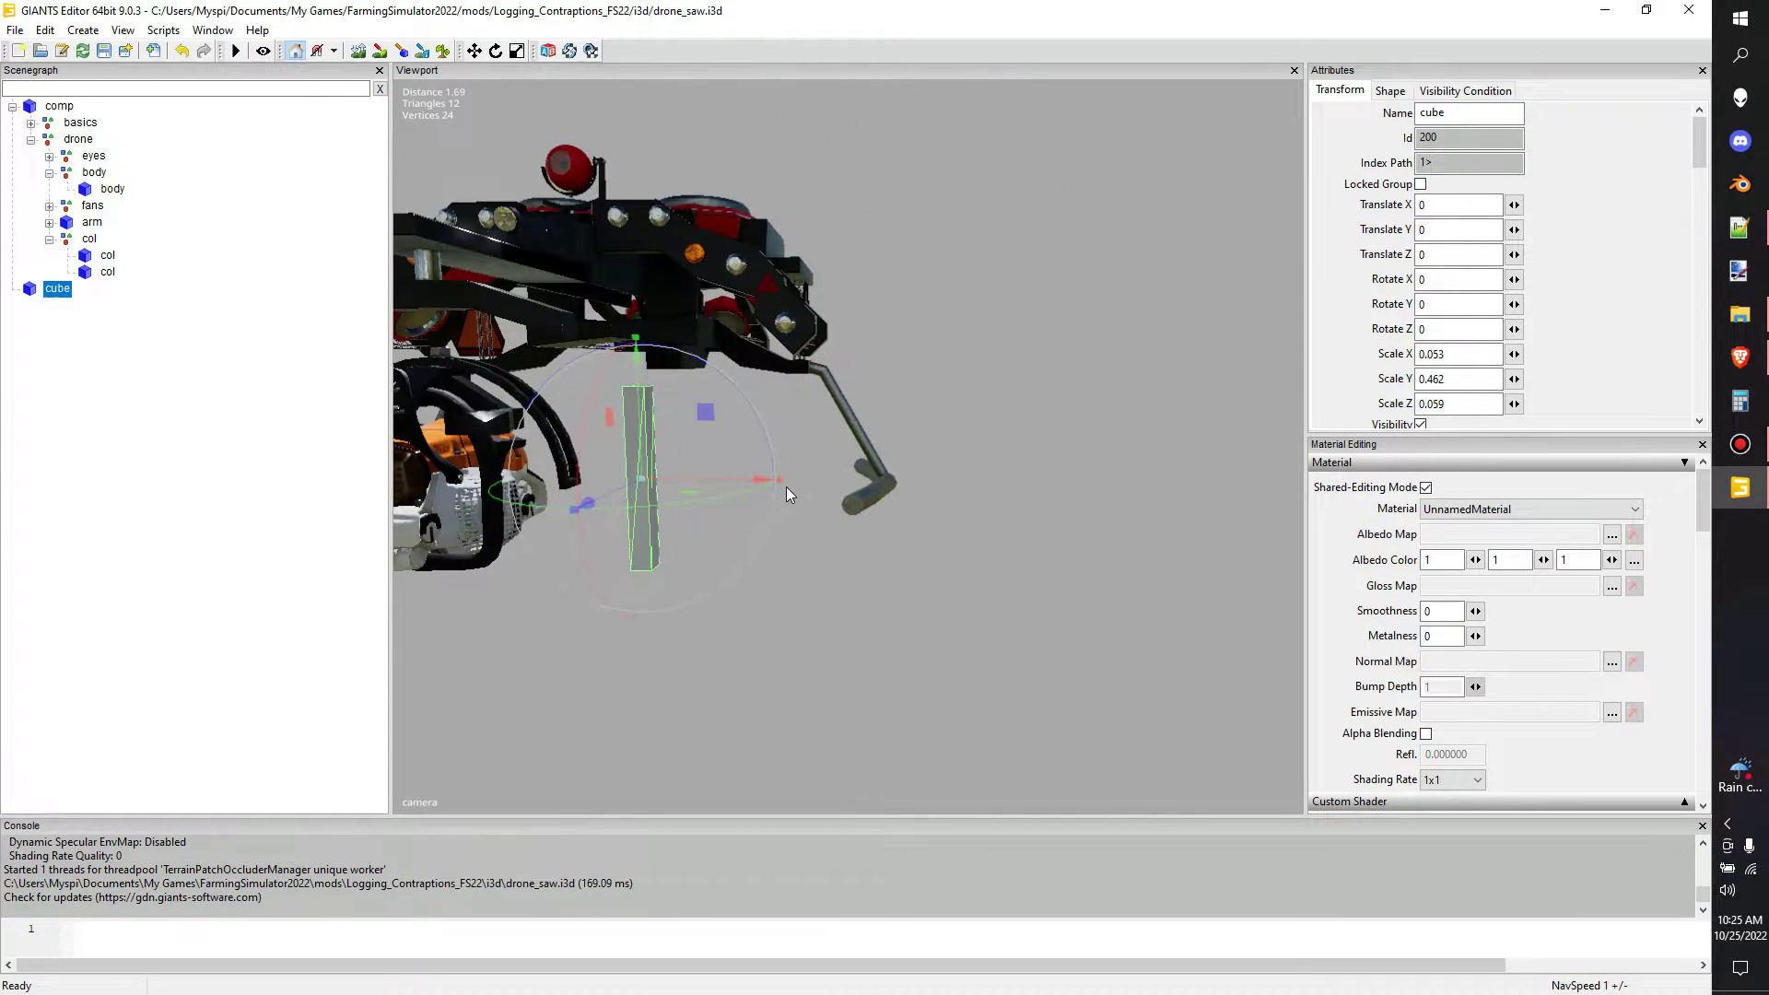
- Move the cube beside the landing skid's strut, at about X 0.6, Y 0.177 and Z -0.098
{"action": "left_click_drag", "start_coordinate": [743, 473], "coordinate": [953, 444]}
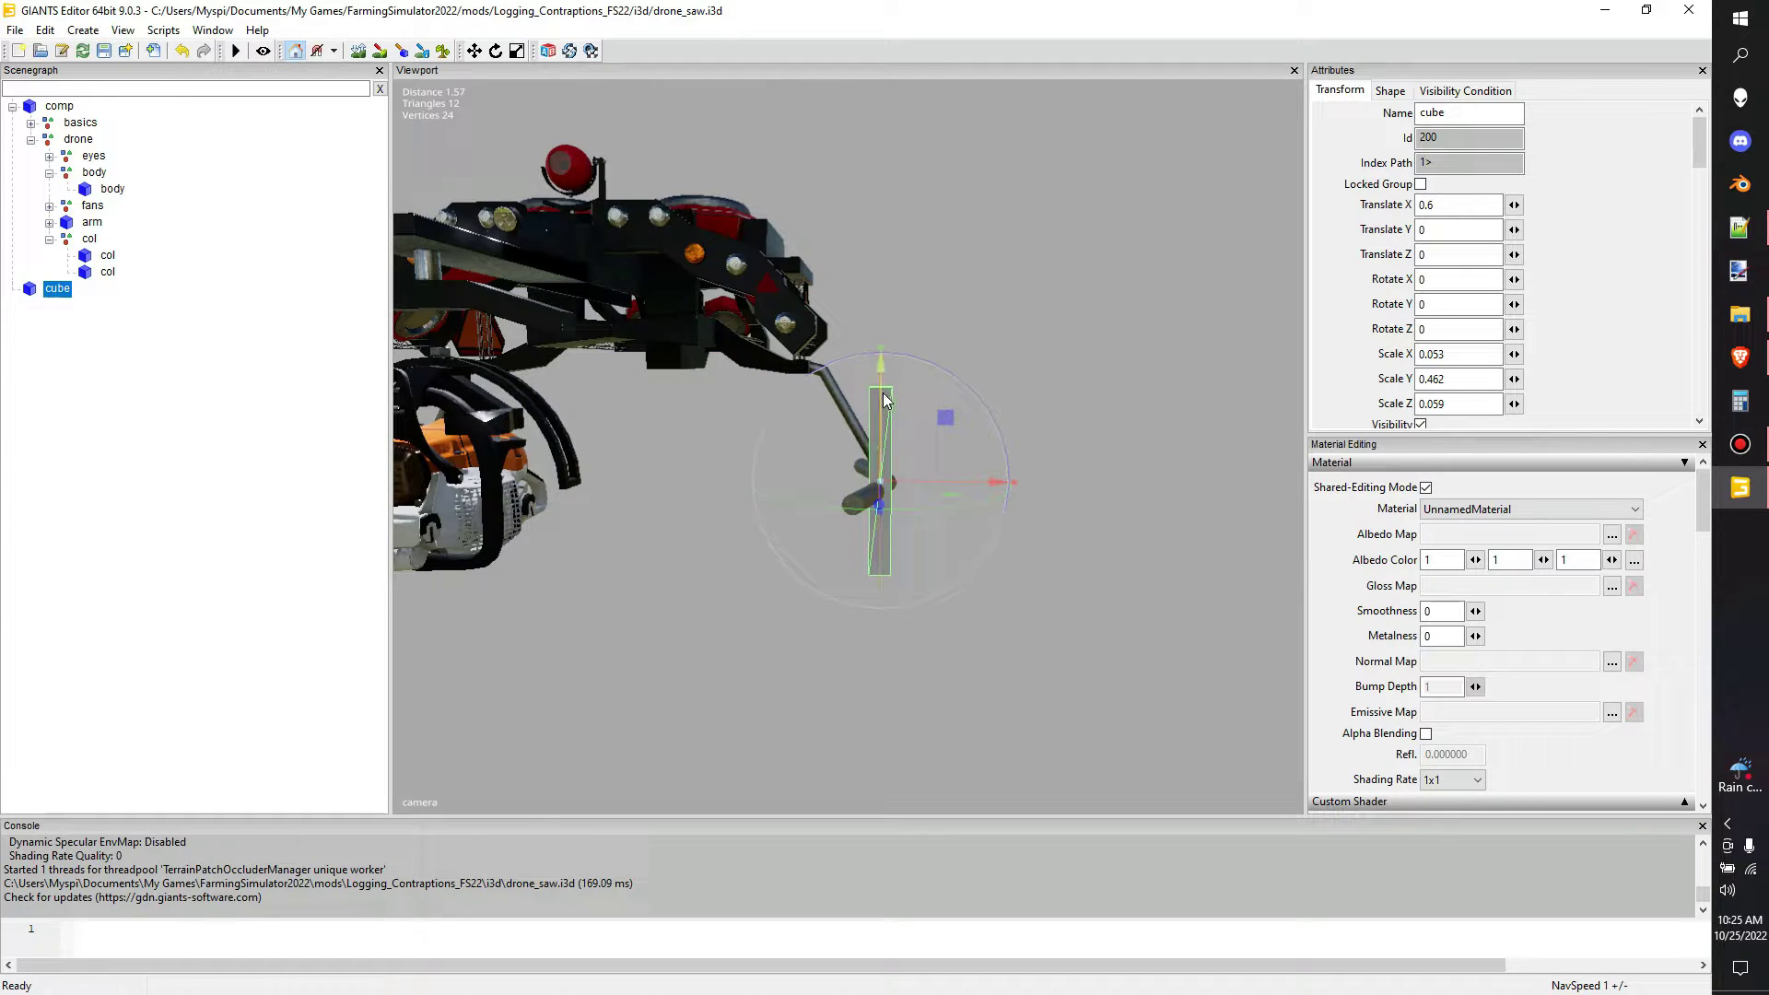
{"action": "left_click_drag", "start_coordinate": [886, 396], "coordinate": [564, 396]}
{"action": "scroll", "coordinate": [527, 409], "scroll_direction": "up", "scroll_amount": 7}
{"action": "left_click_drag", "start_coordinate": [735, 334], "coordinate": [868, 348]}
{"action": "left_click_drag", "start_coordinate": [770, 381], "coordinate": [1048, 367], "text": "alt"}
{"action": "scroll", "coordinate": [1006, 352], "scroll_direction": "down", "scroll_amount": 5}
{"action": "scroll", "coordinate": [1048, 367], "scroll_direction": "up", "scroll_amount": 4}
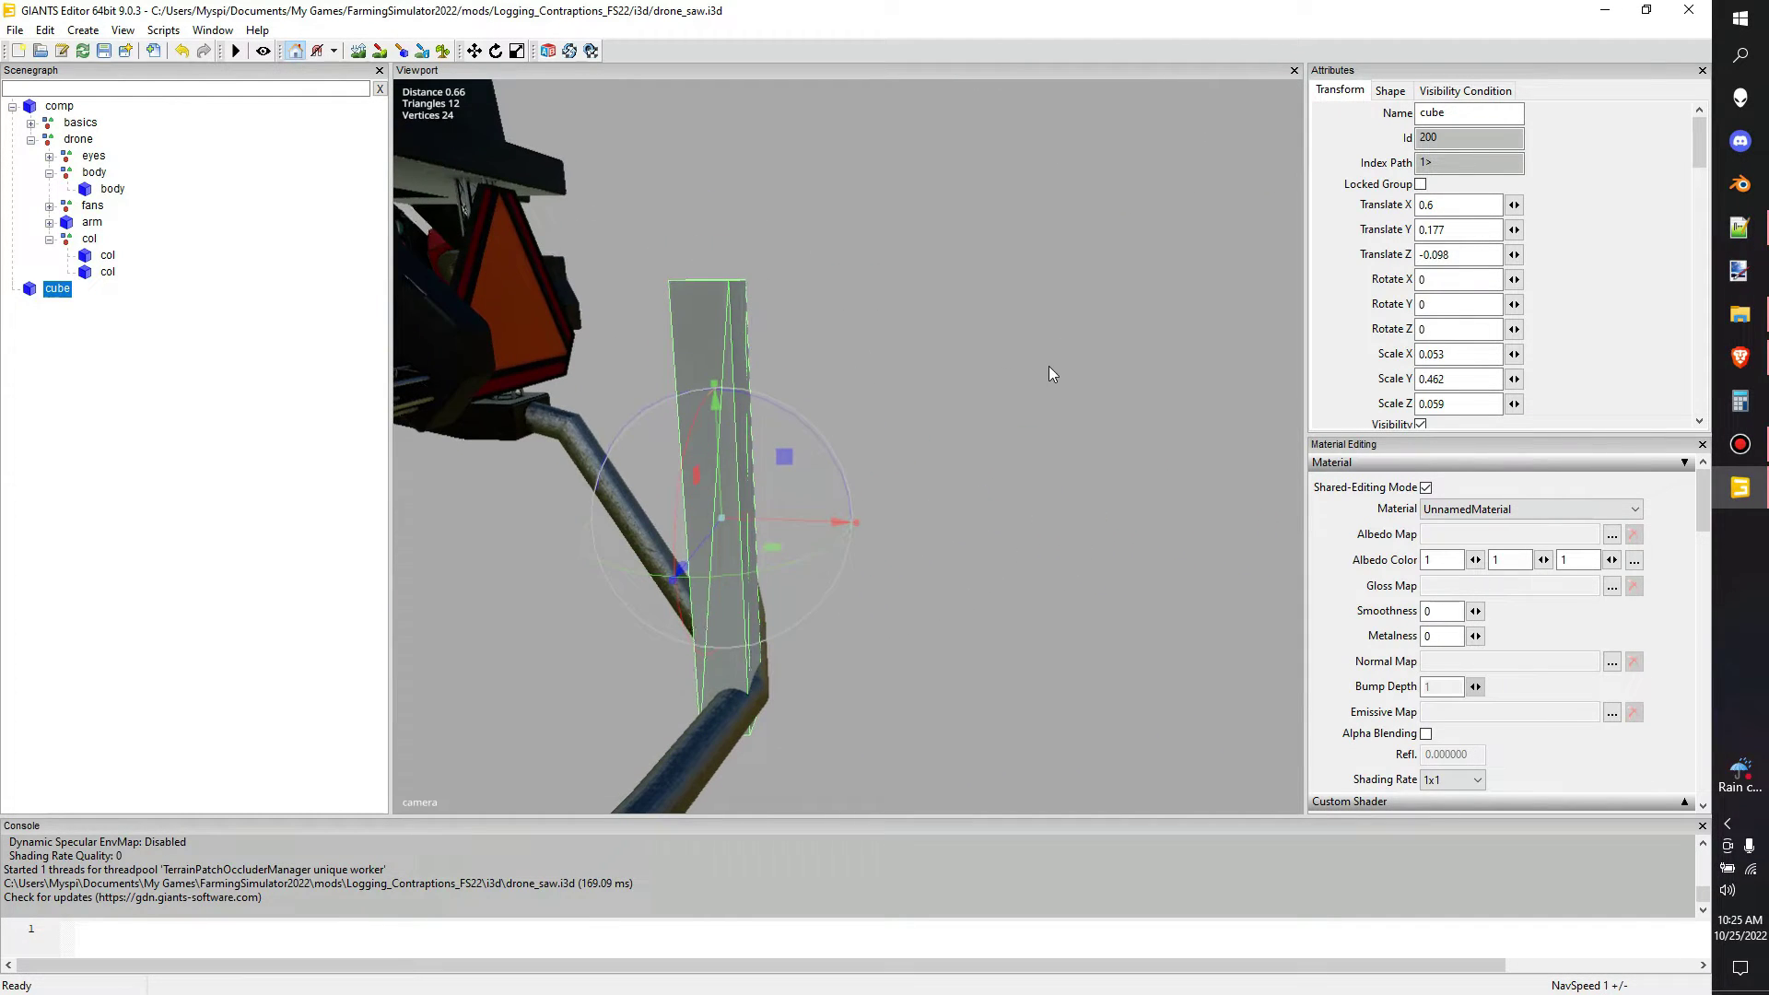
- Tilt the cube about 29.56° around Z and shift it to about X 0.499 so it encloses the skid's slanted strut
{"action": "left_click_drag", "start_coordinate": [808, 427], "coordinate": [754, 368]}
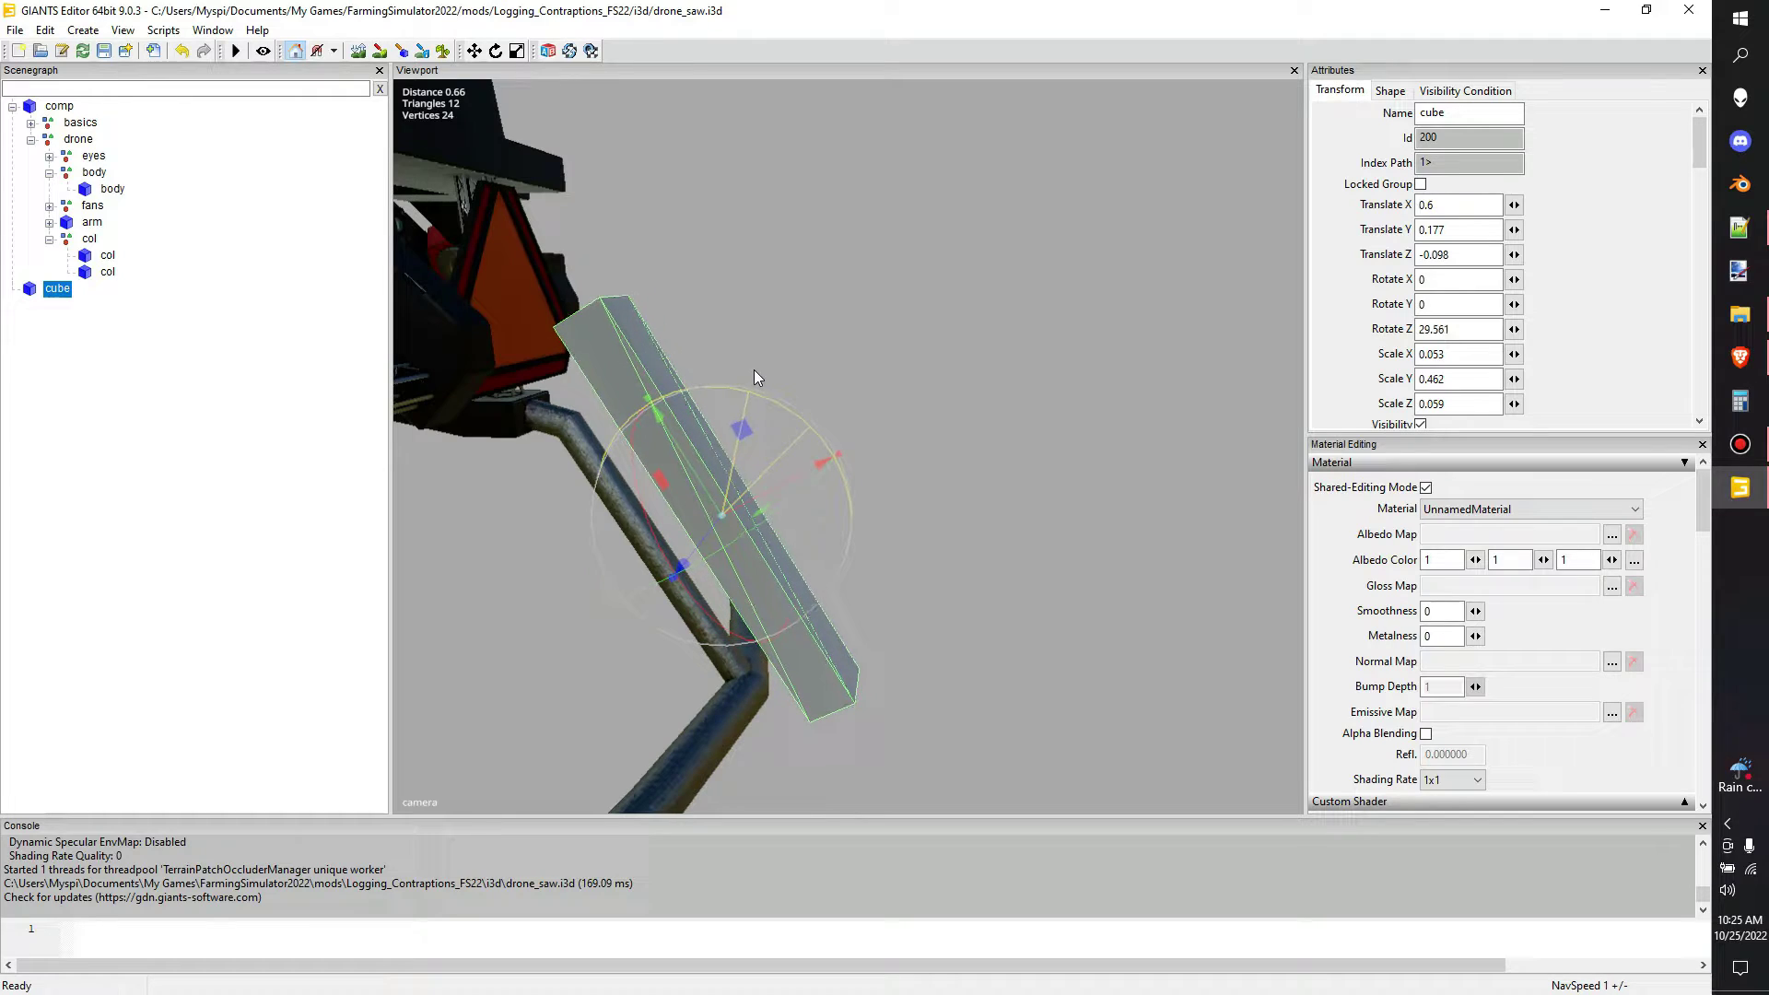
{"action": "left_click", "coordinate": [296, 55]}
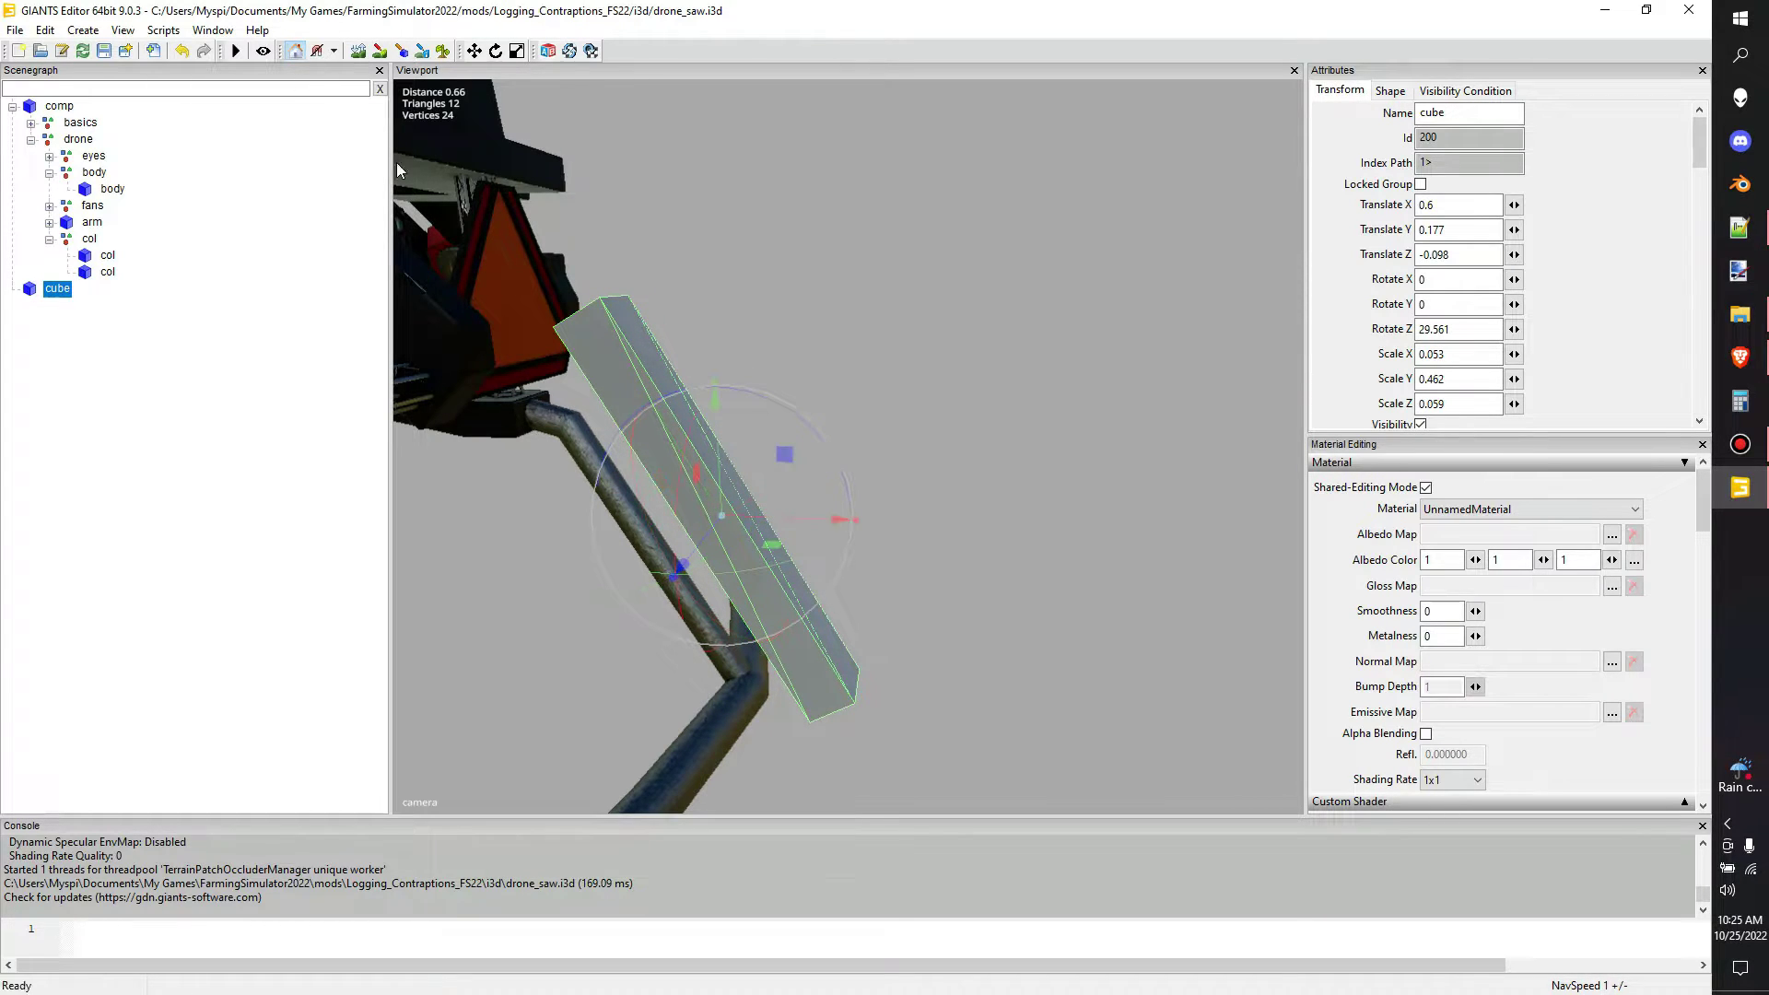
{"action": "left_click_drag", "start_coordinate": [827, 520], "coordinate": [715, 517]}
{"action": "scroll", "coordinate": [716, 517], "scroll_direction": "down", "scroll_amount": 3}
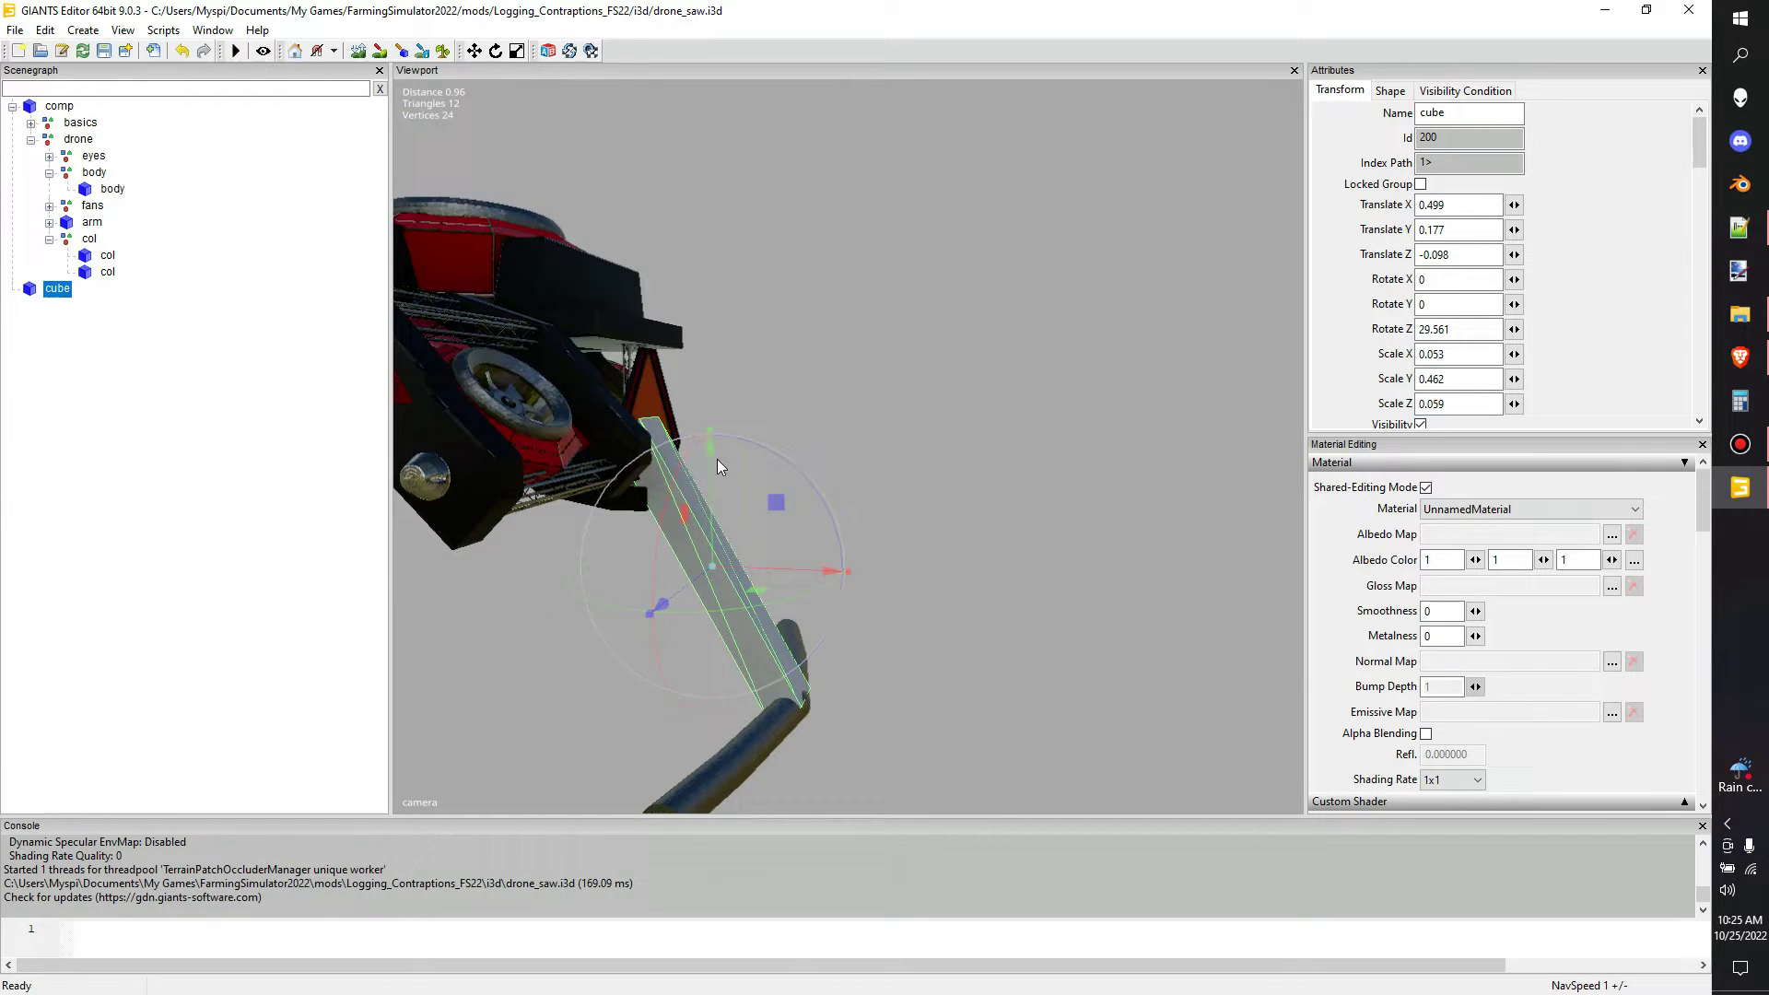
{"action": "left_click", "coordinate": [297, 55]}
{"action": "middle_click_drag", "start_coordinate": [738, 746], "coordinate": [565, 408], "text": "alt"}
{"action": "left_click_drag", "start_coordinate": [562, 400], "coordinate": [293, 393], "text": "alt"}
{"action": "middle_click_drag", "start_coordinate": [999, 444], "coordinate": [761, 184]}
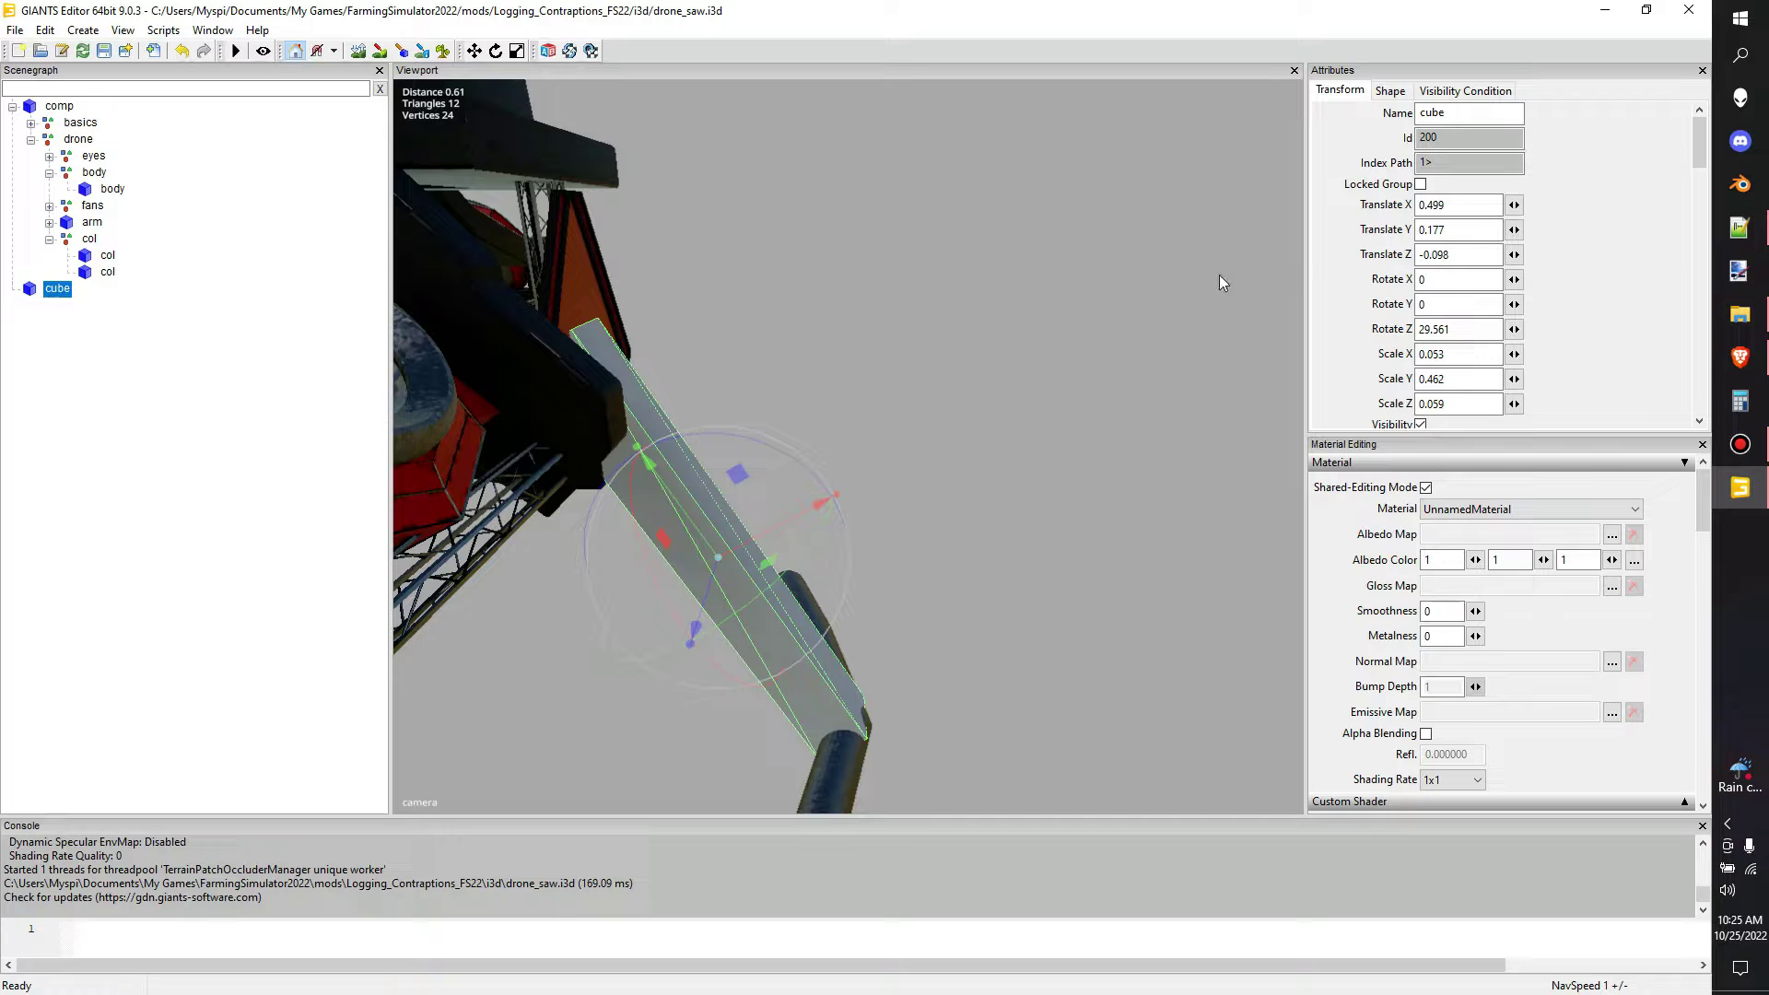
{"action": "mouse_move", "coordinate": [985, 331]}
{"action": "middle_mouse_down"}
{"action": "mouse_move", "coordinate": [1033, 345]}
{"action": "mouse_move", "coordinate": [1015, 343]}
{"action": "middle_mouse_up"}
- Rename the cube as col
{"action": "double_click", "coordinate": [62, 289]}
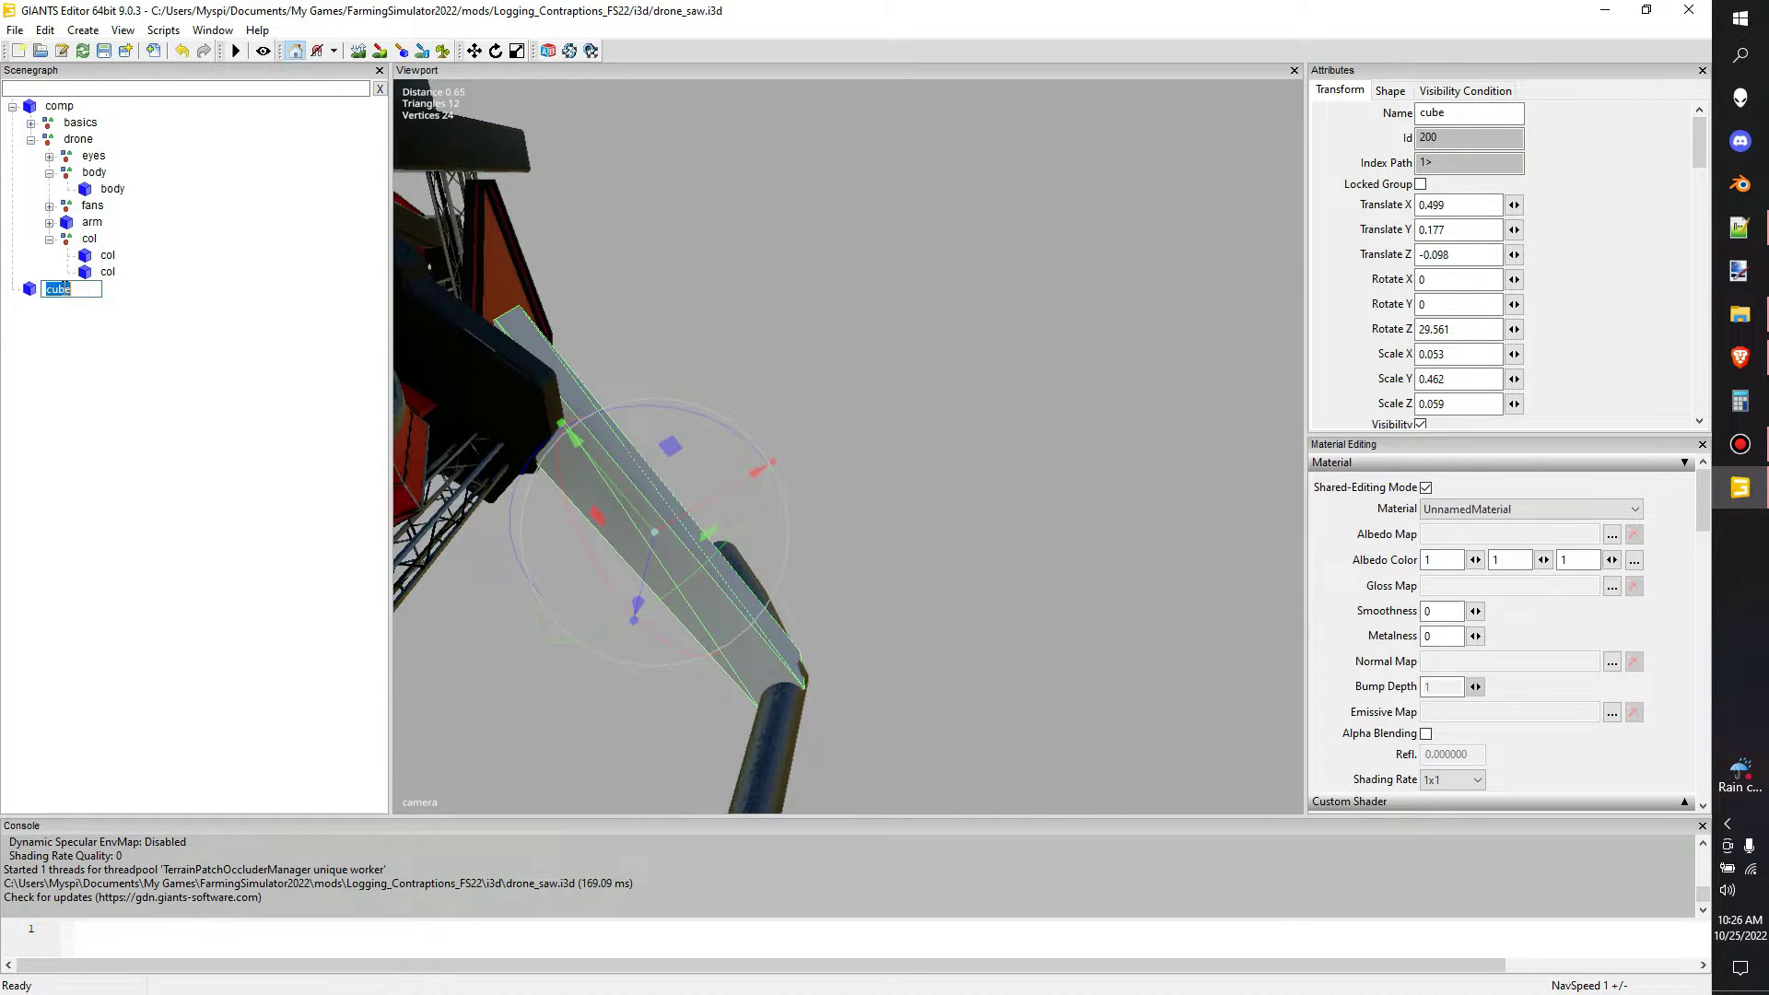
{"action": "type", "text": "col"}
{"action": "key", "text": "Return"}
- Freeze only the scale transformation of the new col object, with Preserve Instances enabled
{"action": "right_click", "coordinate": [53, 291]}
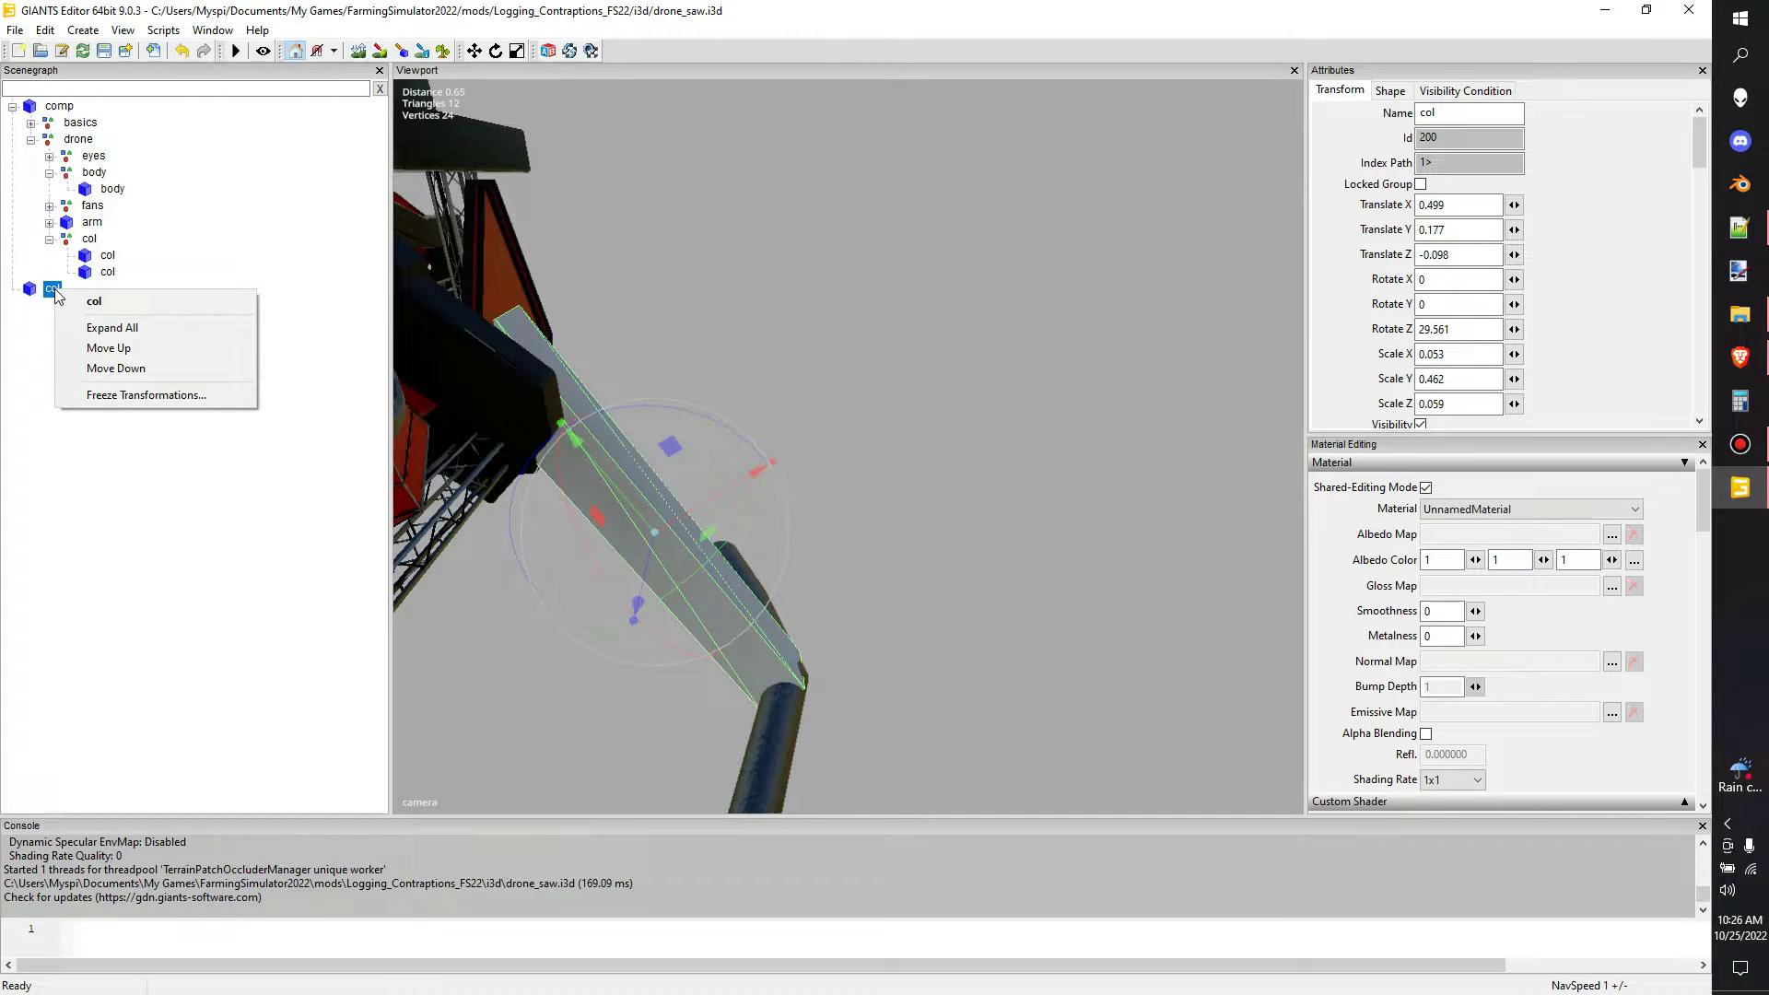
{"action": "left_click", "coordinate": [155, 395]}
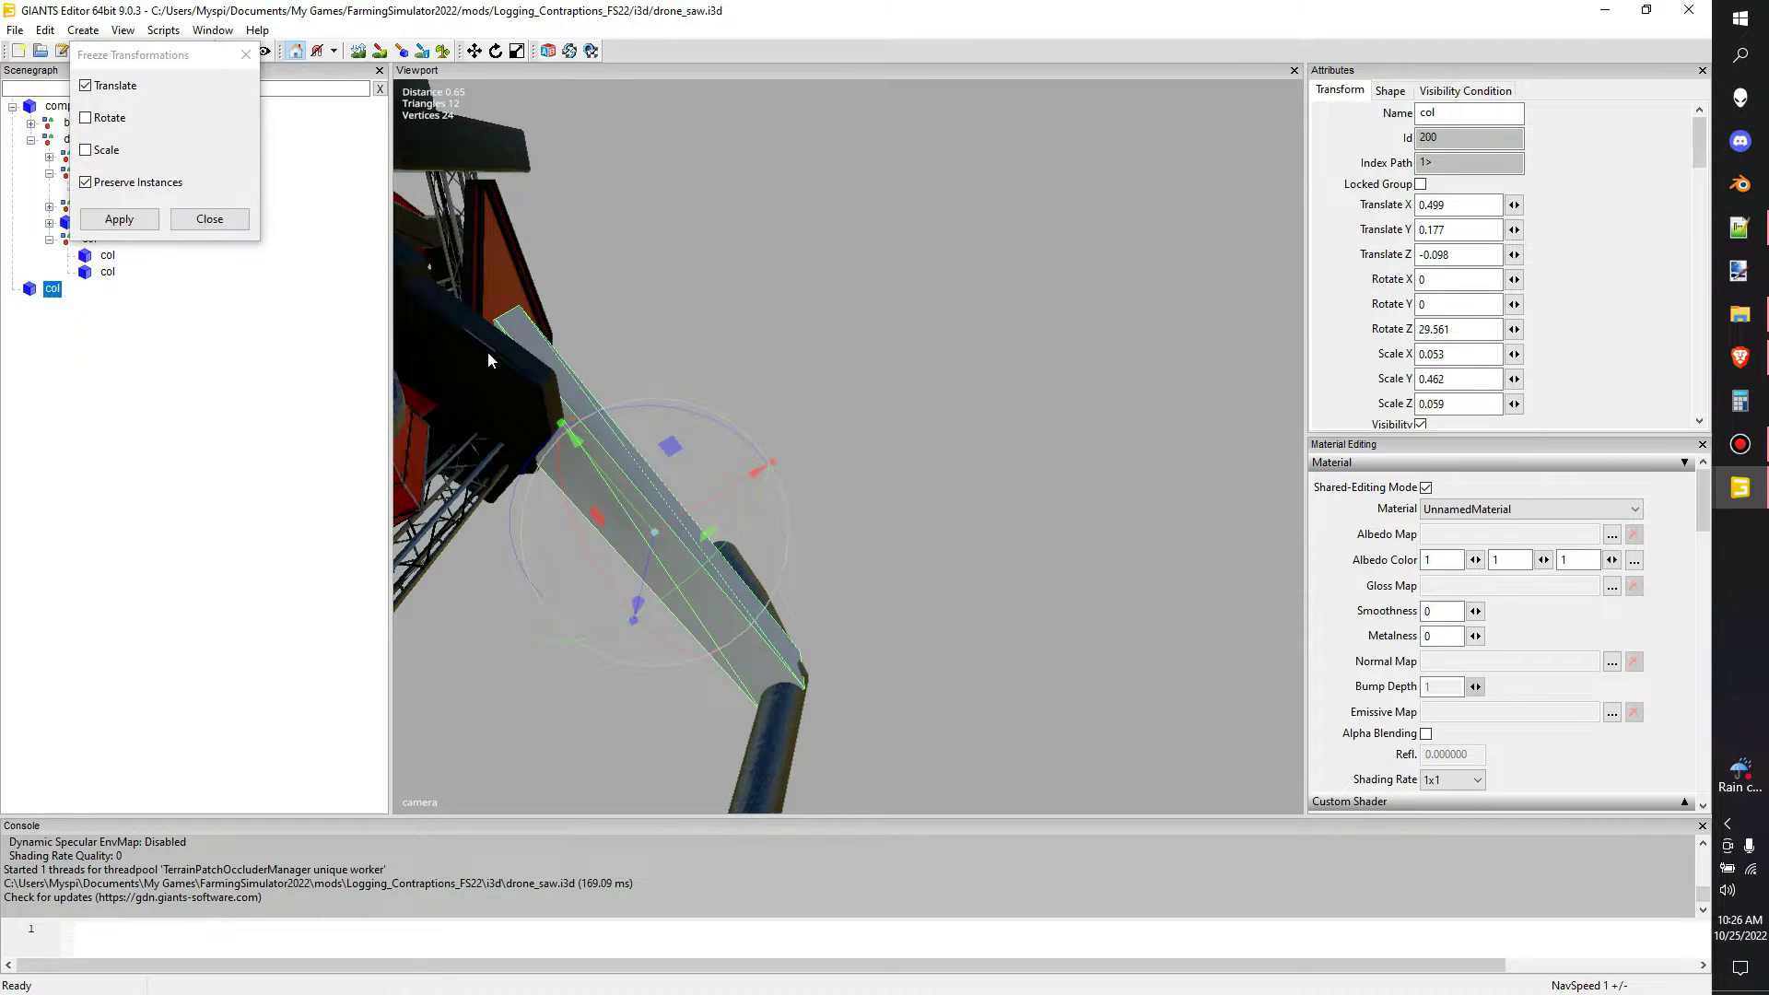
{"action": "left_click", "coordinate": [87, 89]}
{"action": "left_click", "coordinate": [87, 150]}
{"action": "left_click", "coordinate": [126, 220]}
{"action": "left_click", "coordinate": [118, 219]}
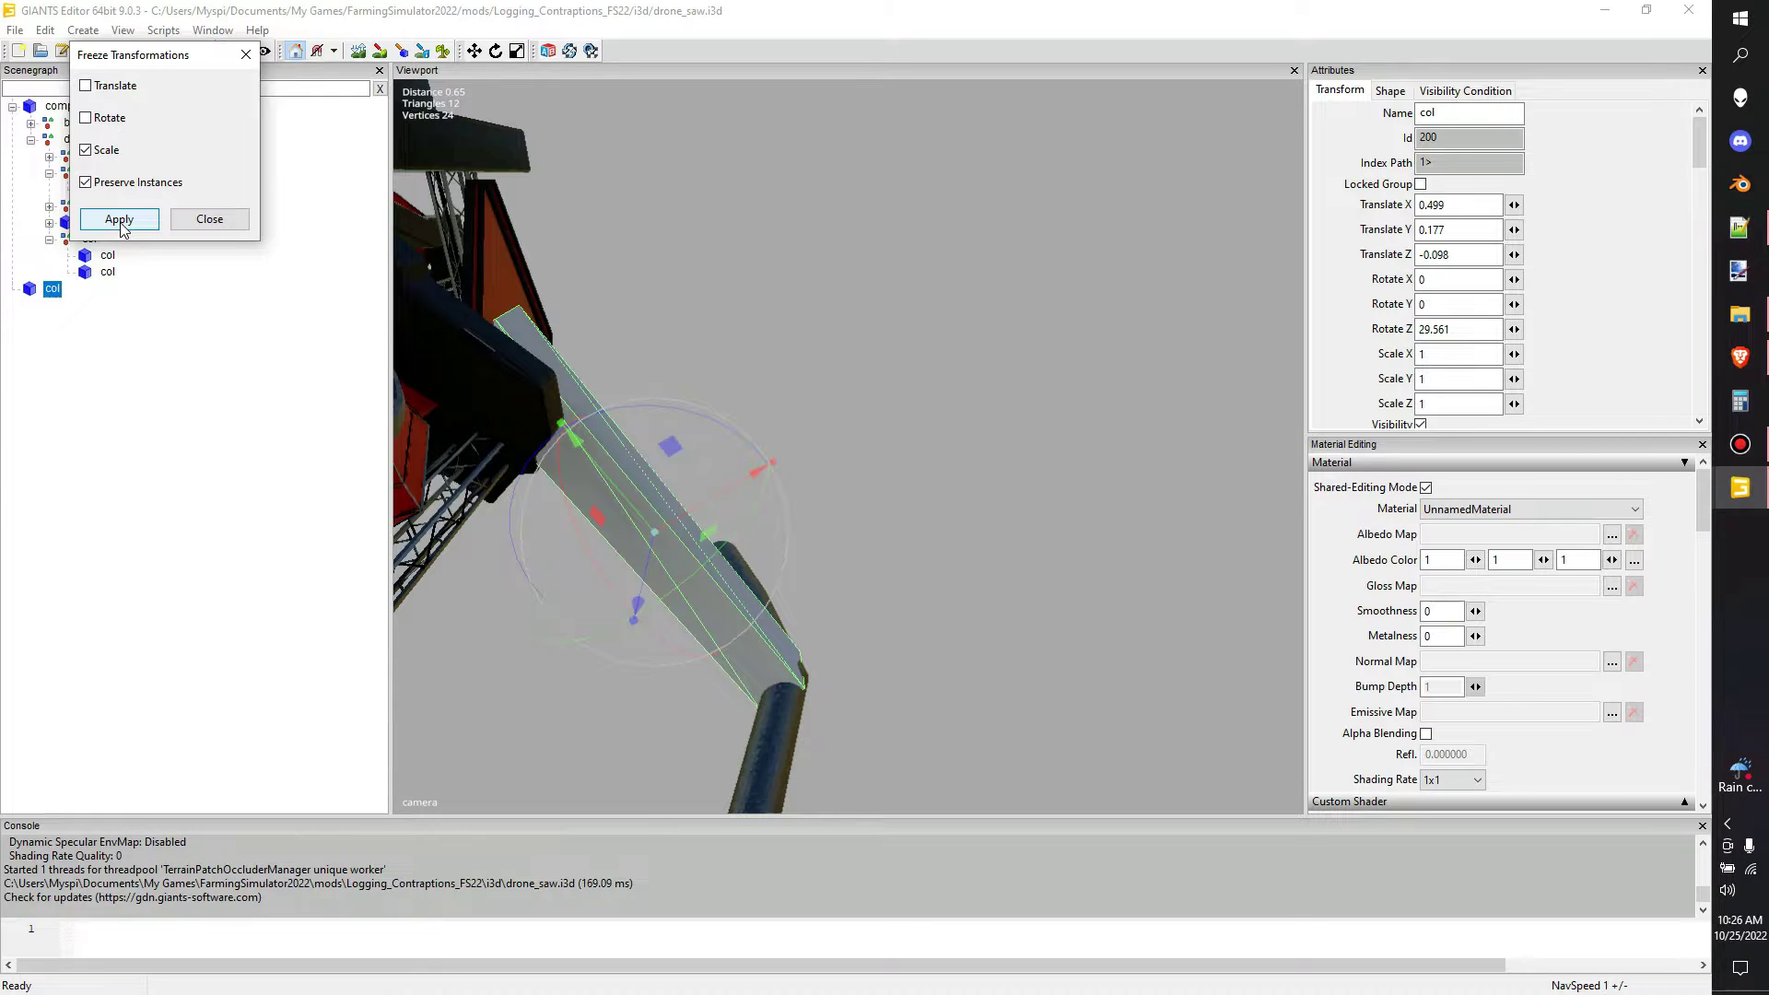
{"action": "left_click", "coordinate": [123, 226]}
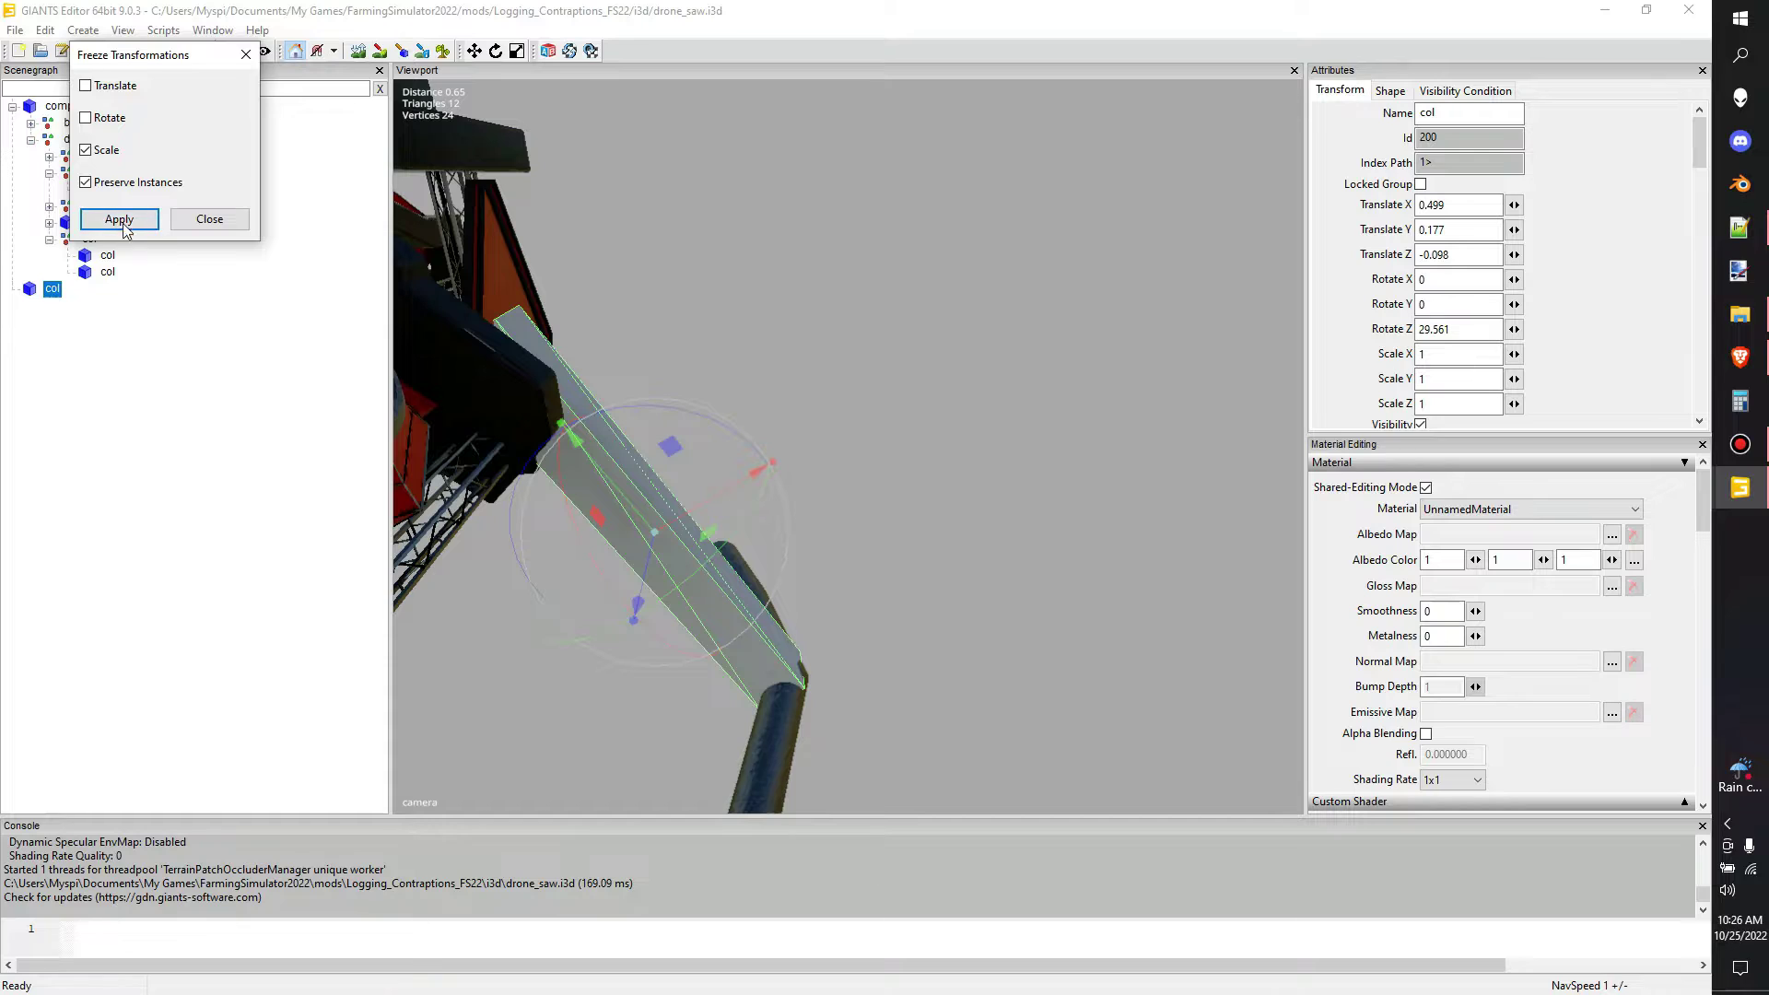
{"action": "left_click", "coordinate": [243, 57]}
- Match the new col's shape attributes to the existing col by enabling Cast Shadowmap, Receive Shadowmap, Non Renderable and Distance Blending
{"action": "middle_click_drag", "start_coordinate": [861, 431], "coordinate": [622, 427]}
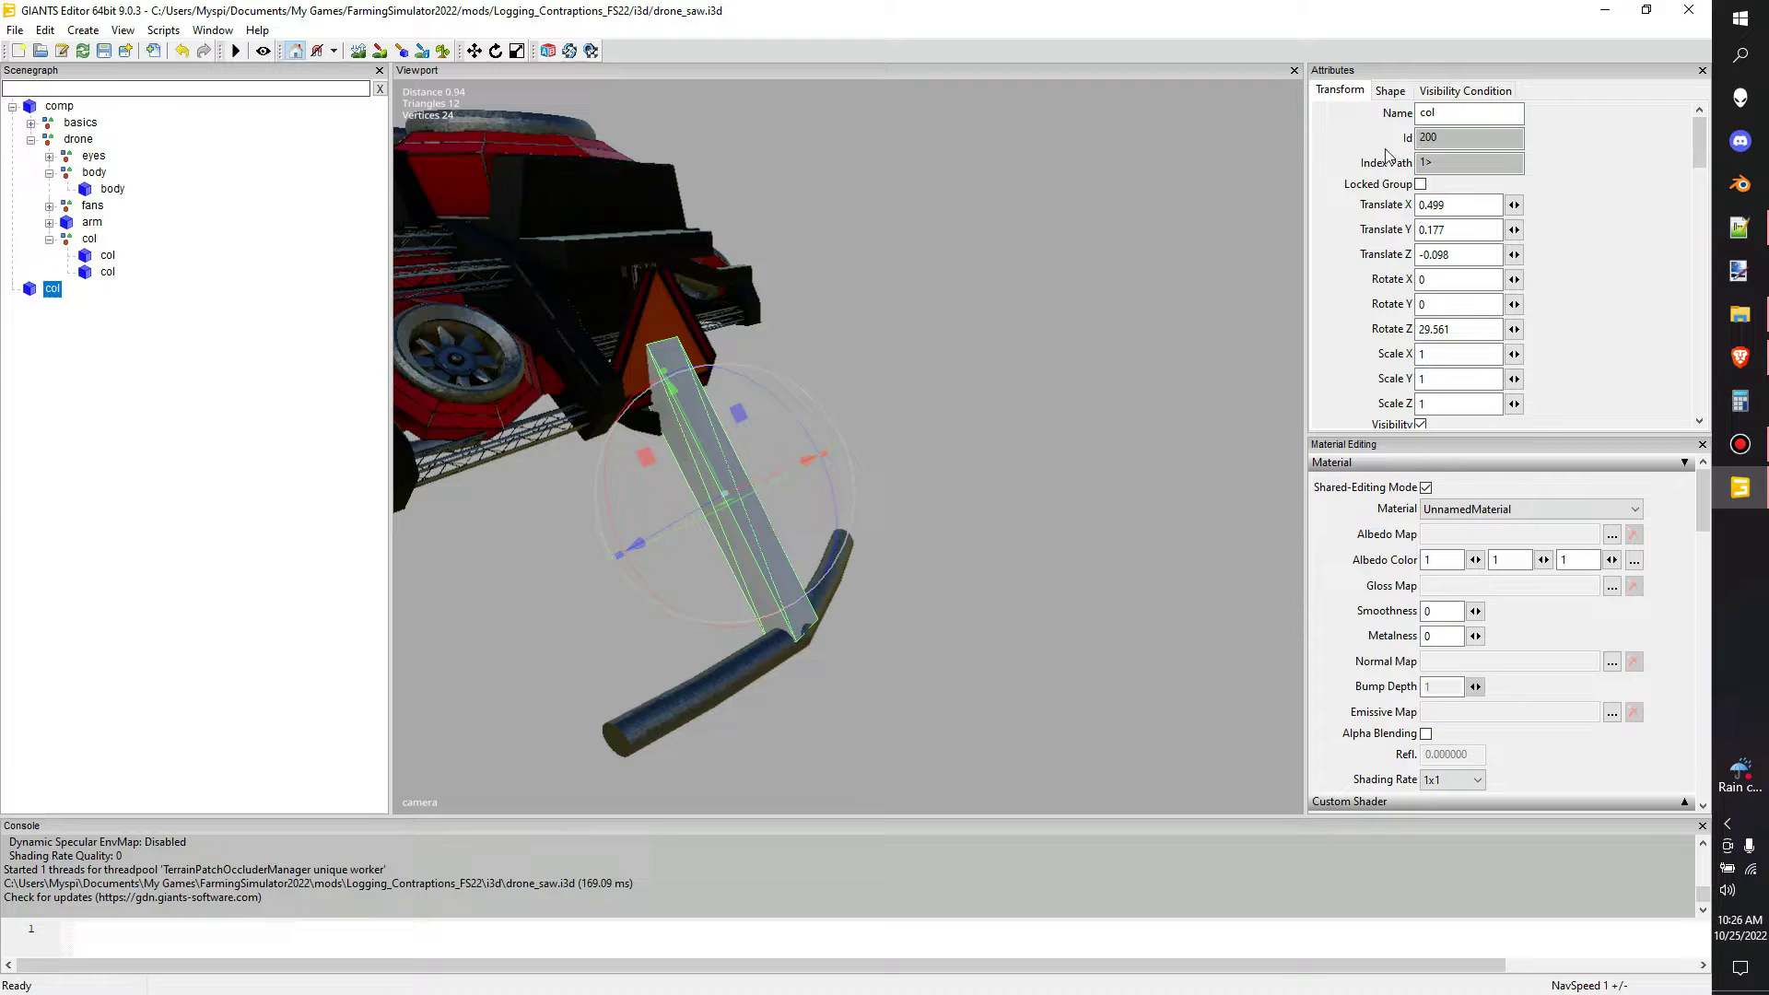
{"action": "left_click", "coordinate": [1392, 93]}
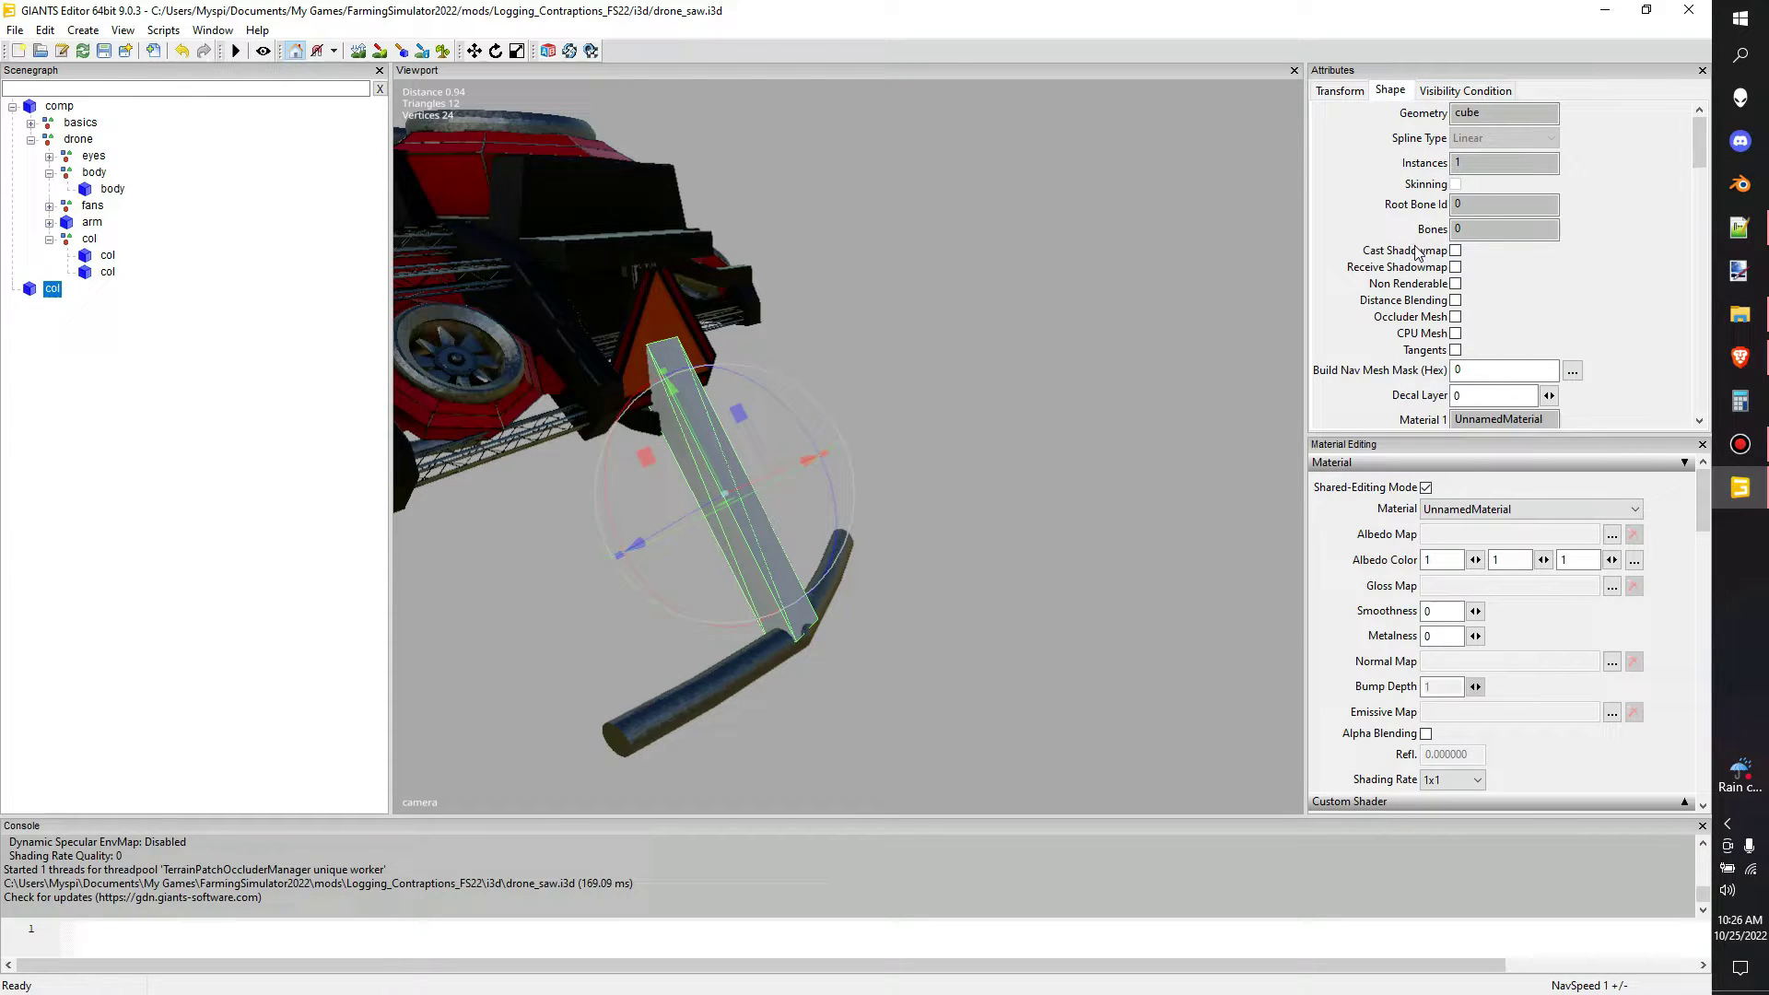
{"action": "left_click", "coordinate": [109, 277]}
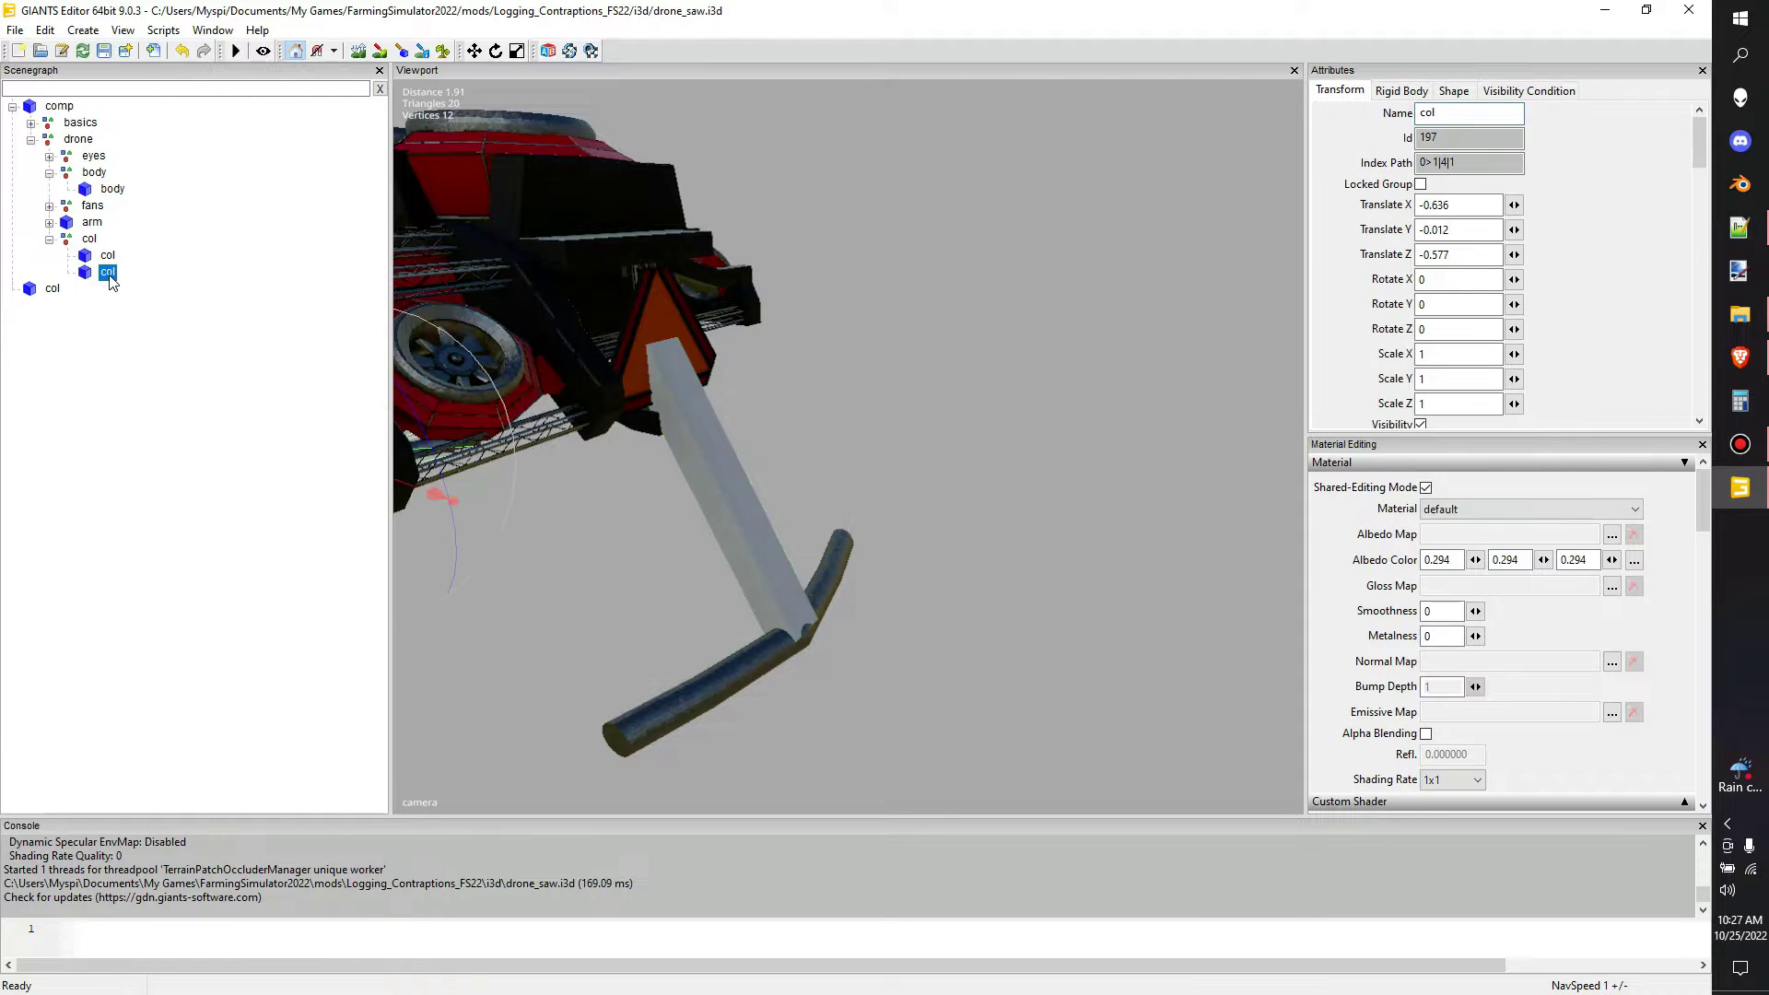
{"action": "left_click", "coordinate": [1453, 90]}
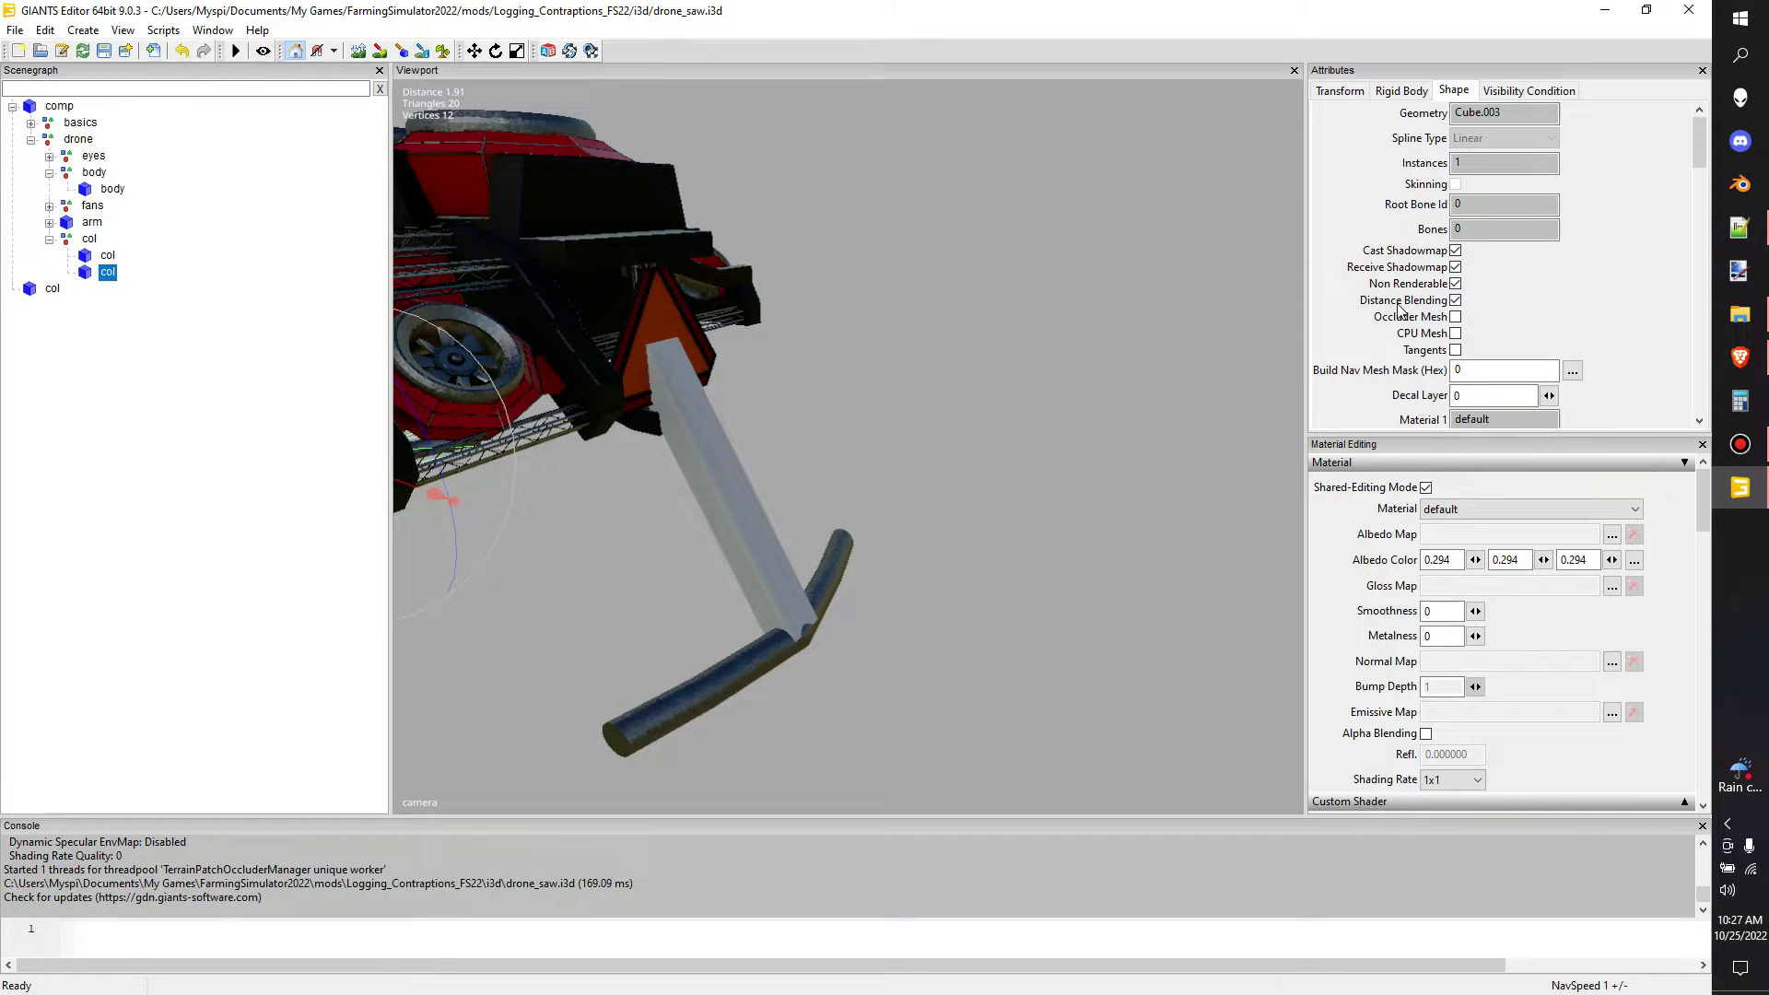
{"action": "left_click", "coordinate": [49, 291]}
{"action": "left_click", "coordinate": [1406, 92]}
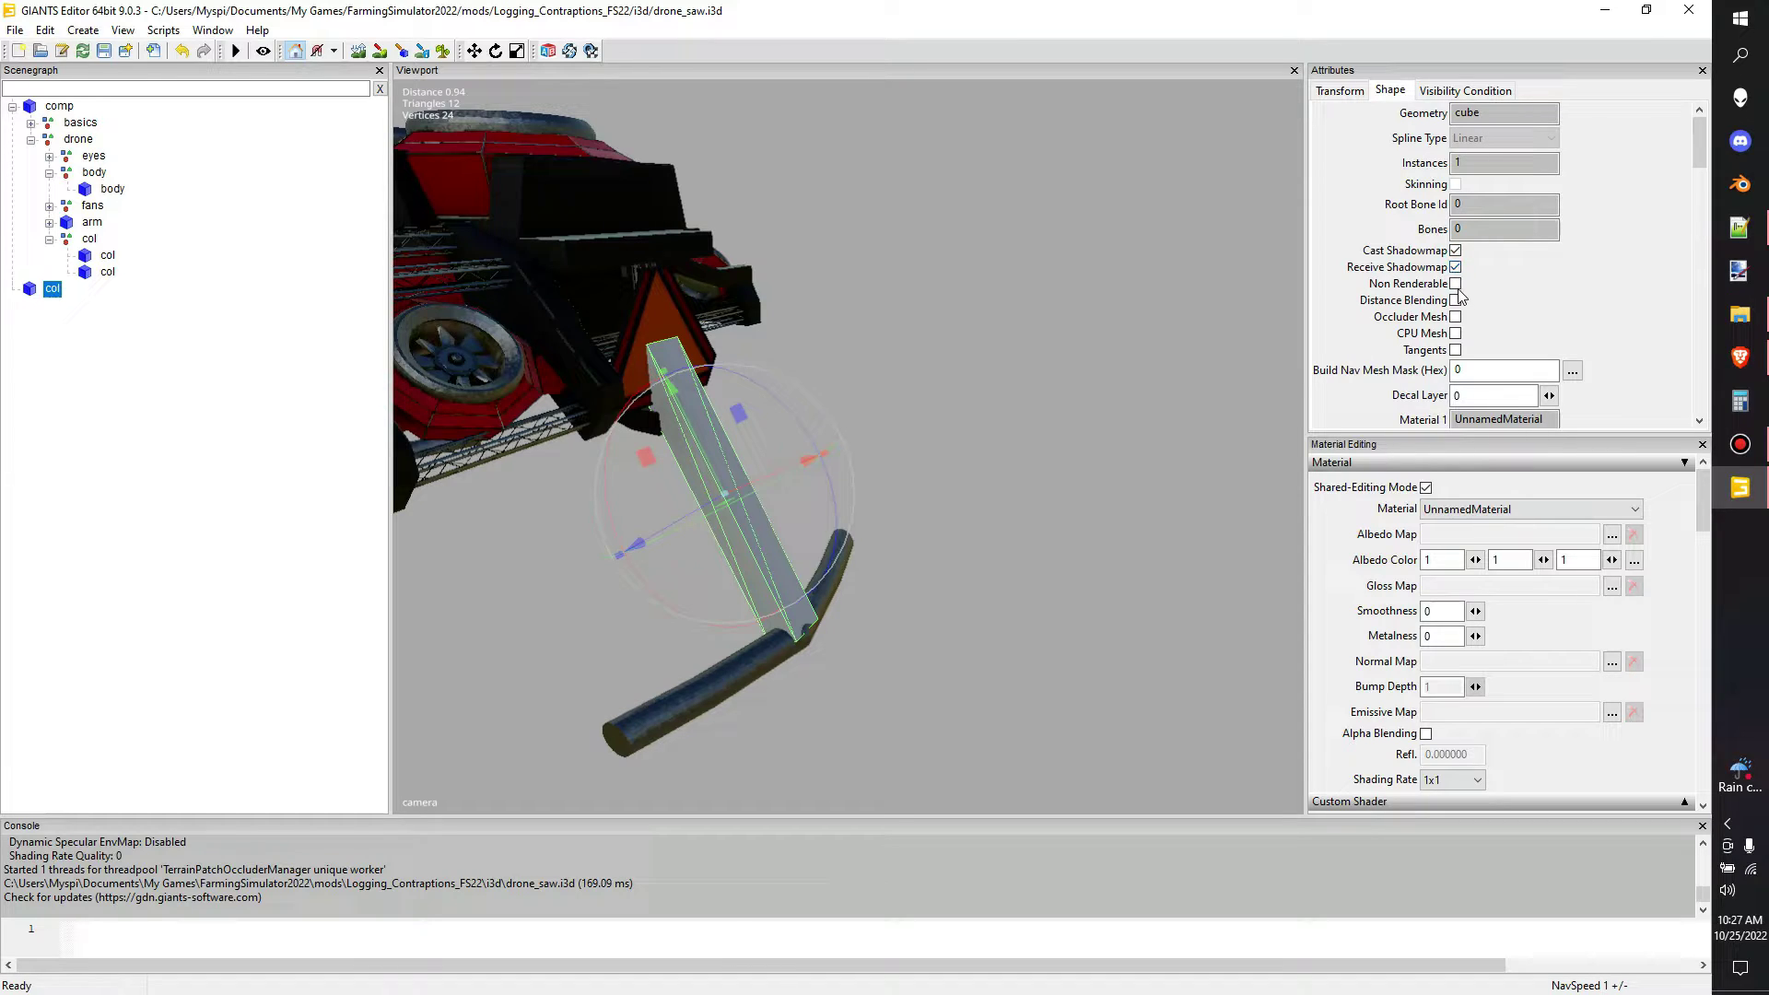
{"action": "left_click", "coordinate": [1455, 284]}
{"action": "left_click", "coordinate": [1454, 301]}
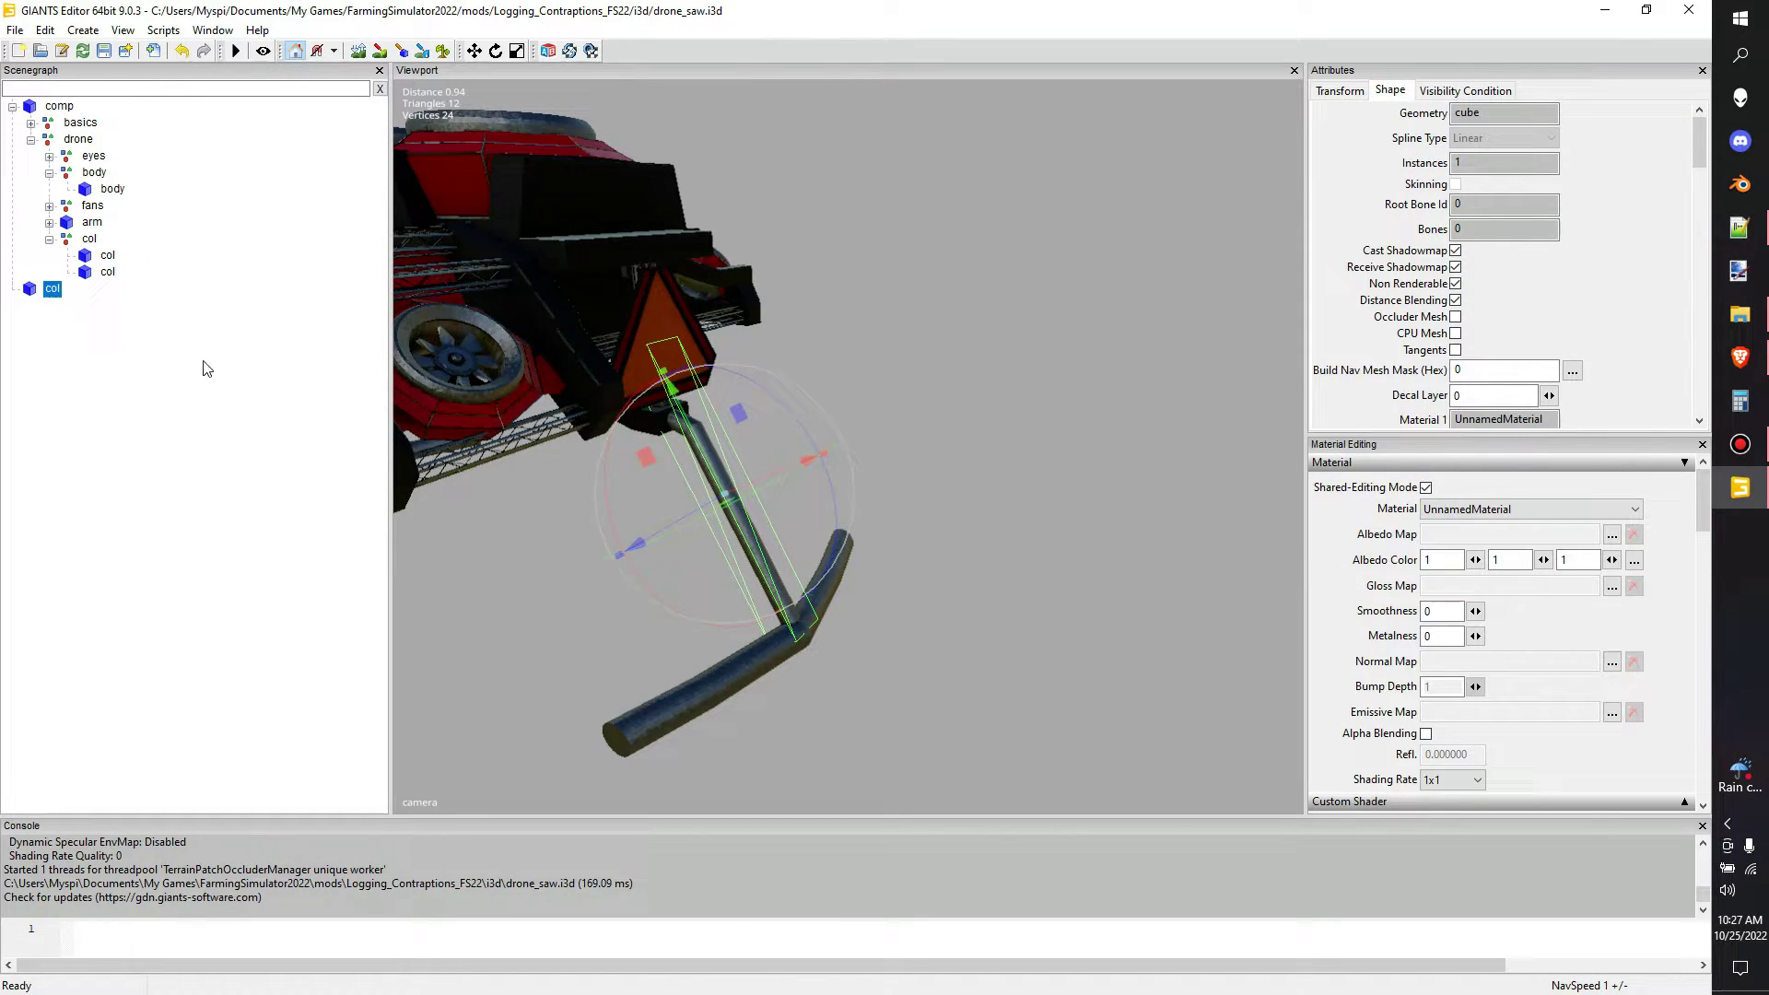
- Set the new col's clip distance to 200
{"action": "left_click", "coordinate": [1340, 91]}
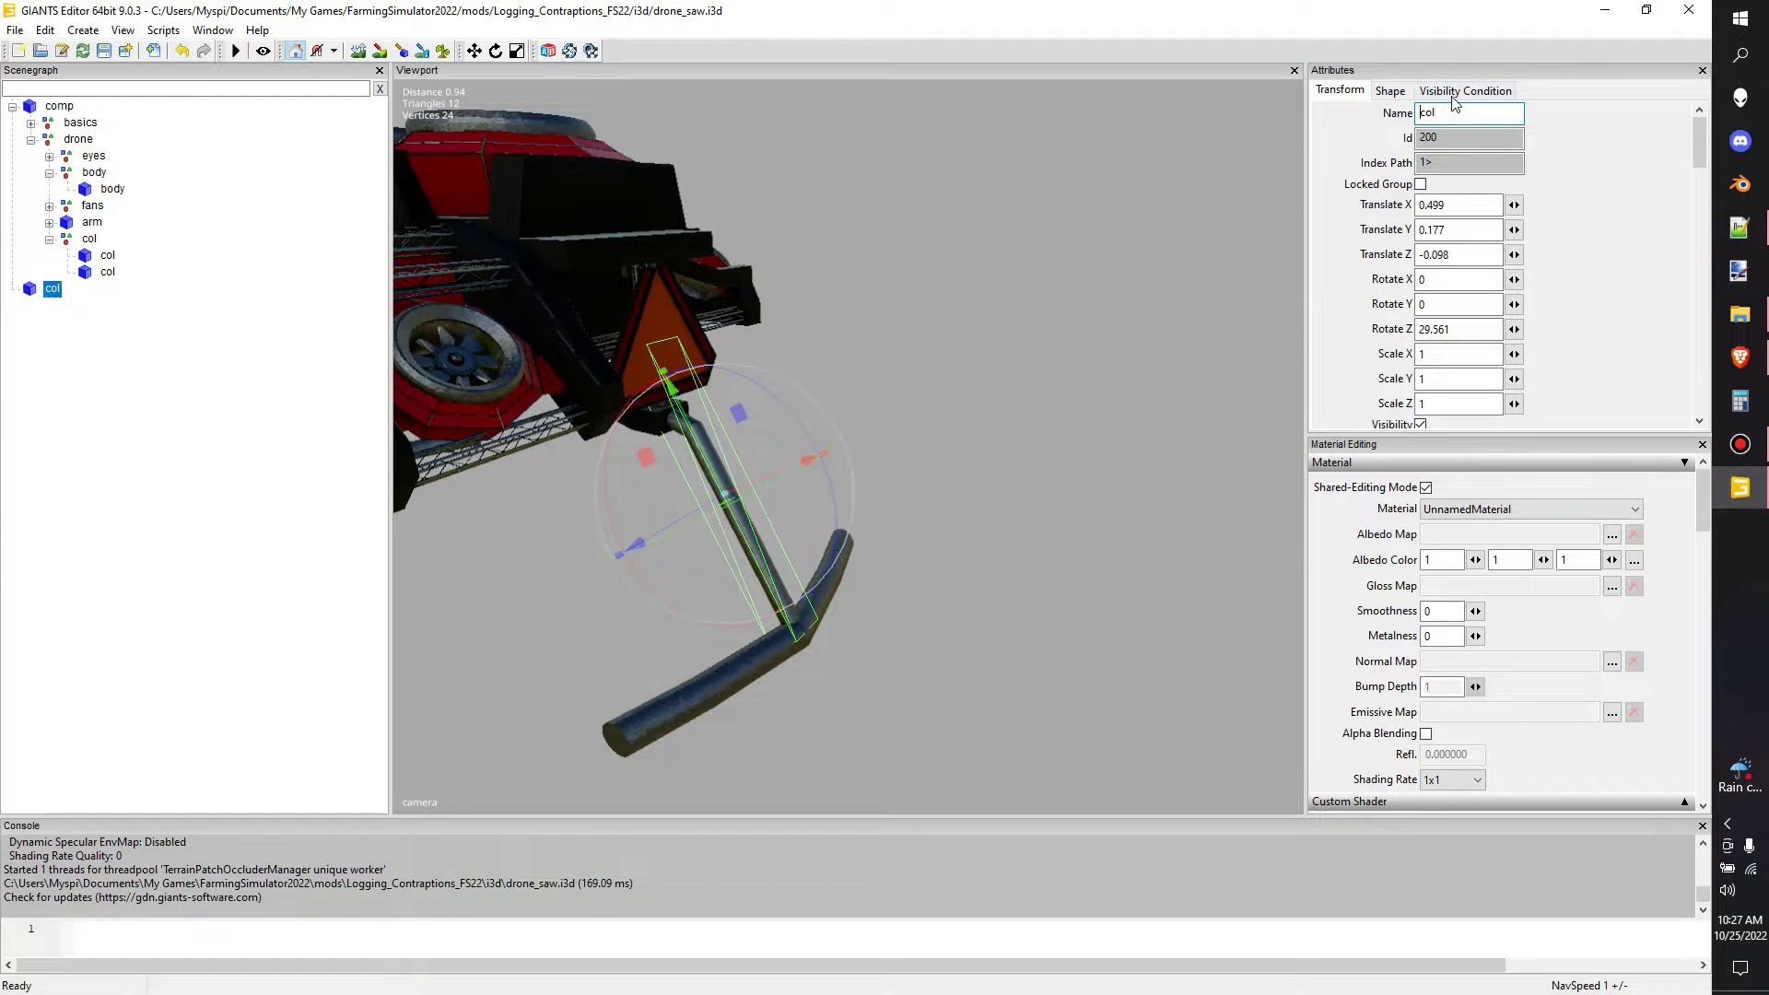
{"action": "left_click", "coordinate": [1459, 91]}
{"action": "left_click", "coordinate": [1391, 90]}
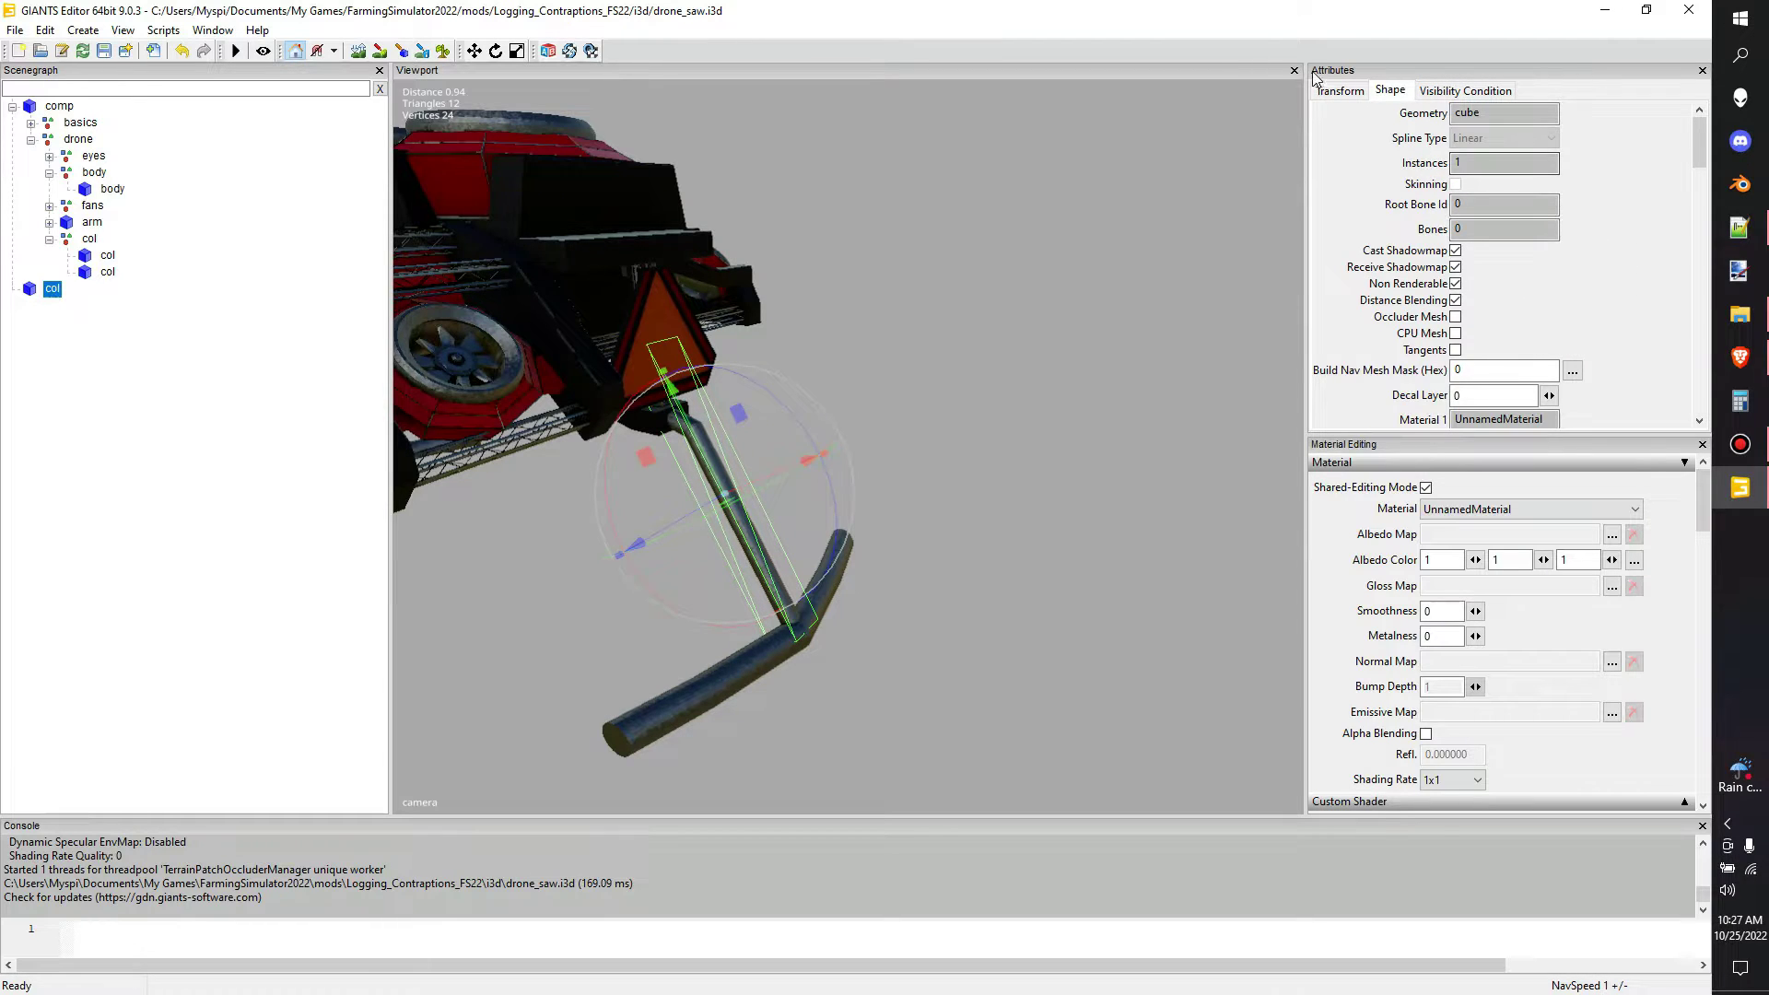
{"action": "left_click", "coordinate": [1342, 92]}
{"action": "scroll", "coordinate": [1376, 277], "scroll_direction": "down", "scroll_amount": 3}
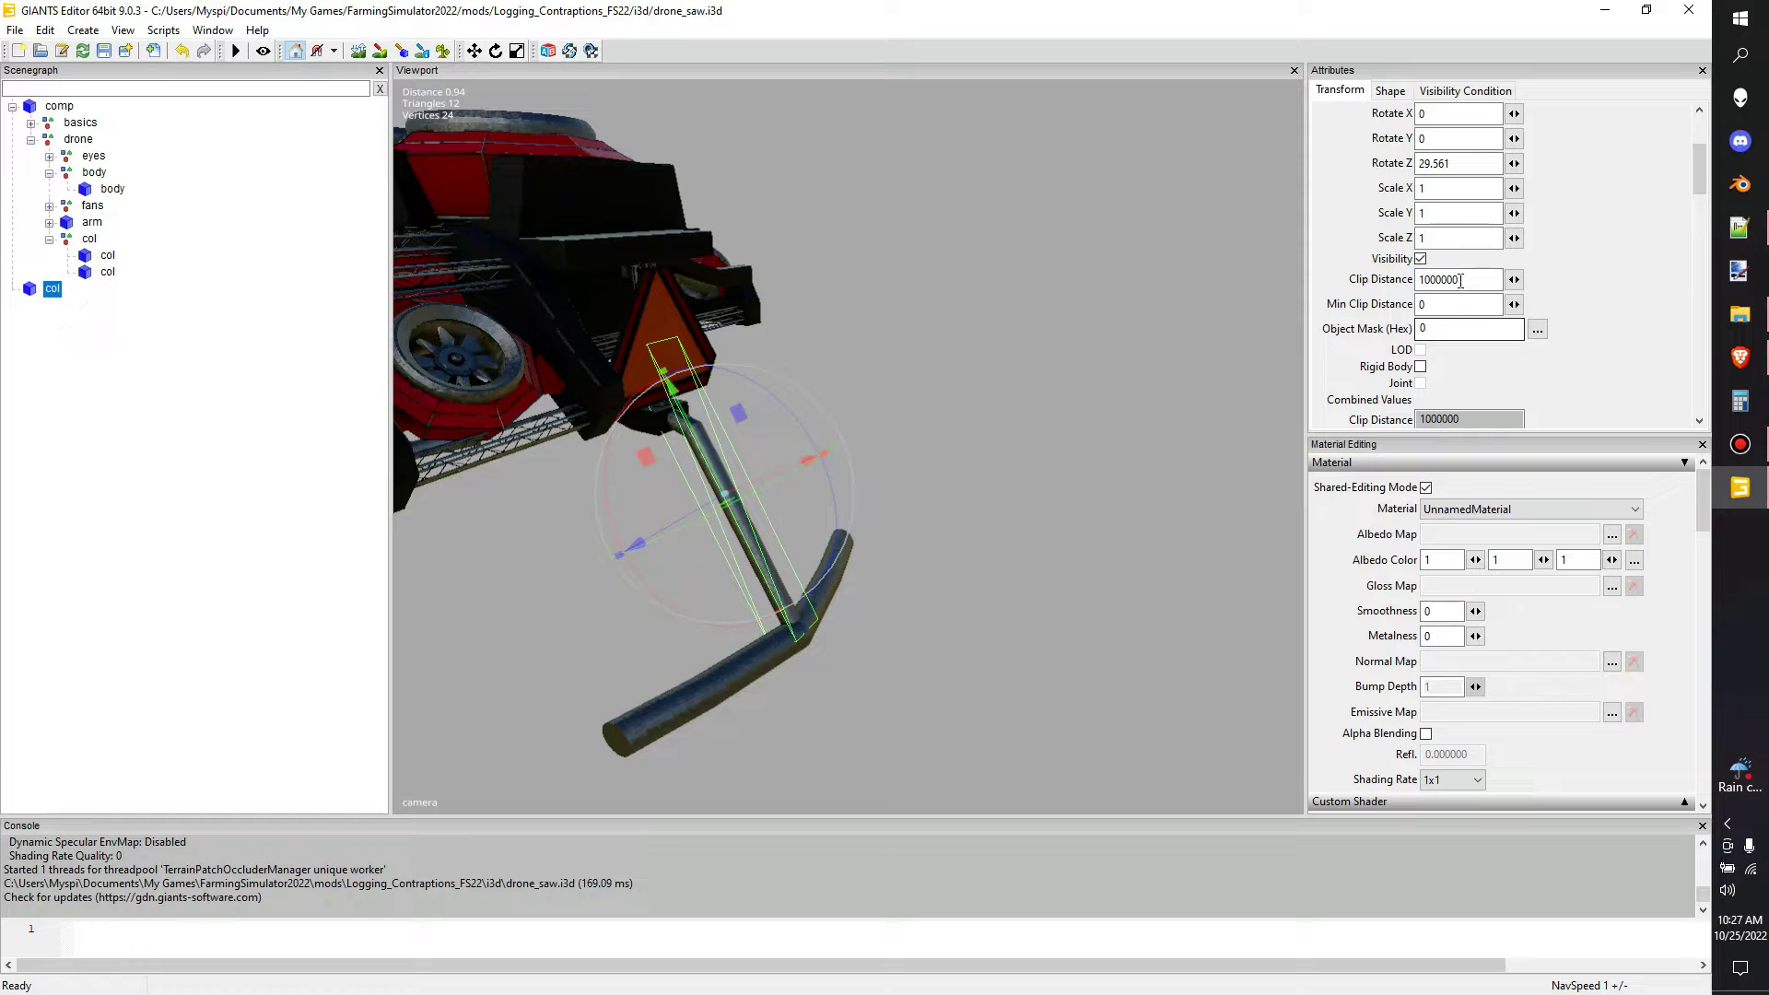
{"action": "double_click", "coordinate": [1439, 279]}
{"action": "type", "text": "200"}
{"action": "key", "text": "Return"}
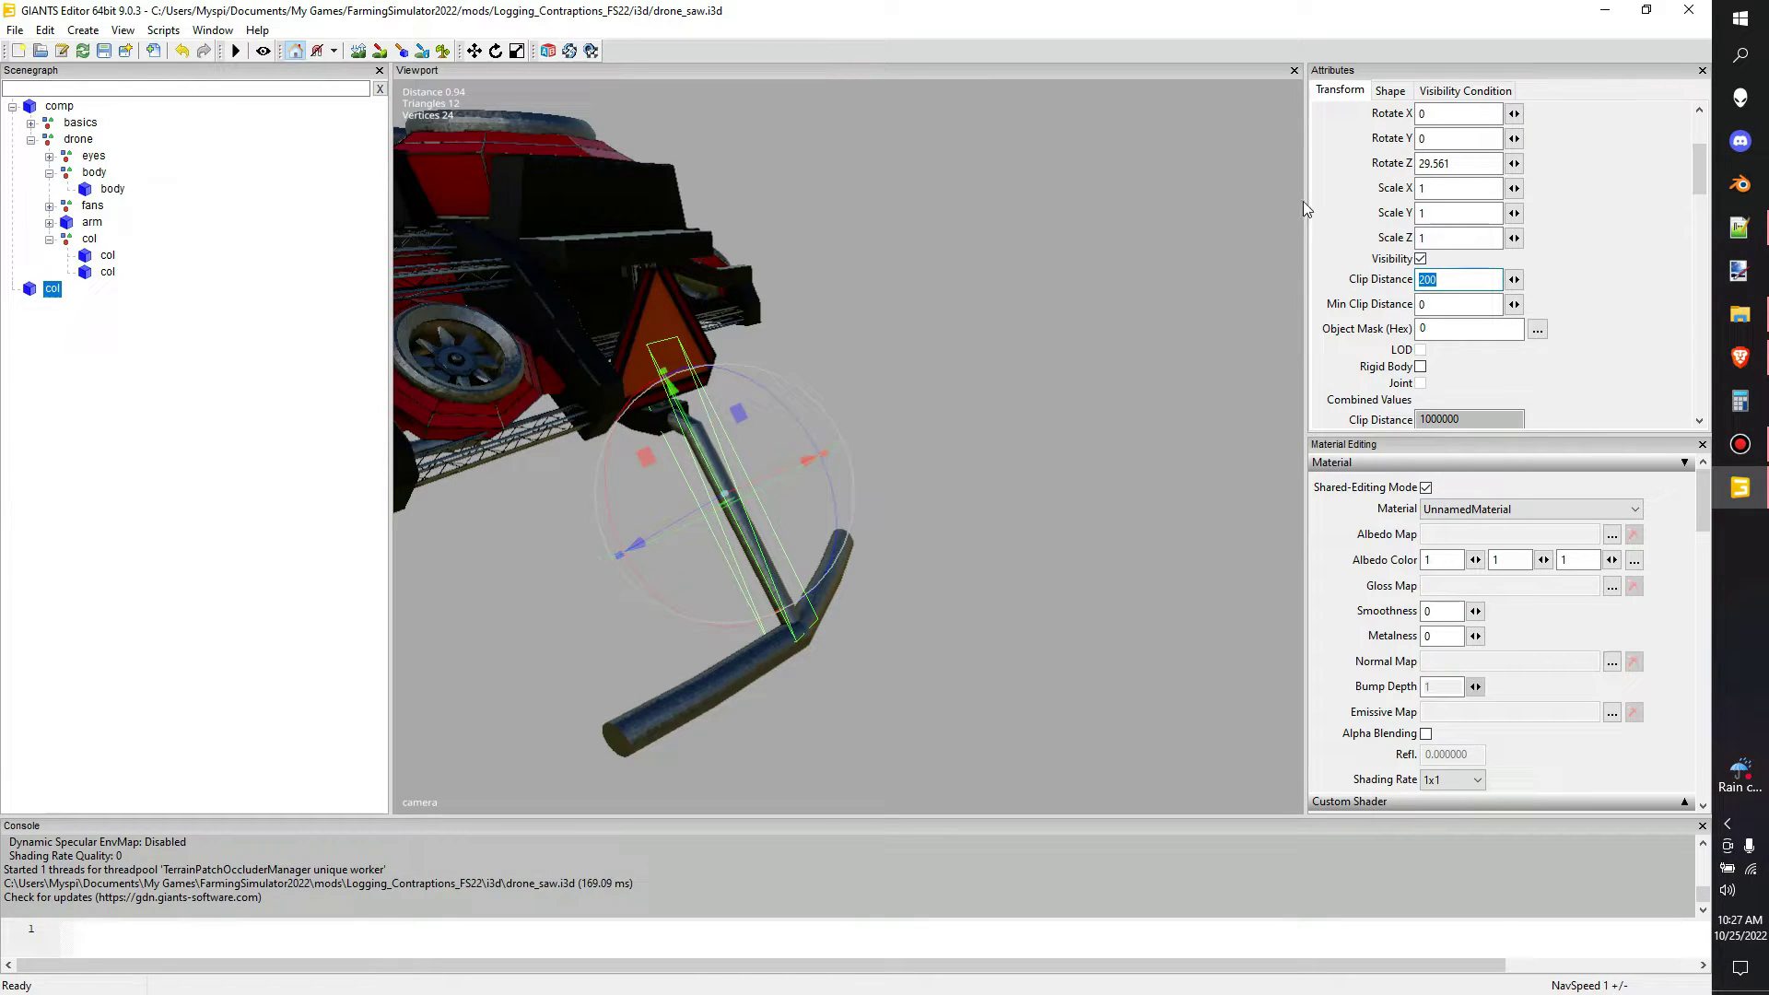
- Enable Rigid Body on the new col and review the available rigid body types, leaving Static selected
{"action": "left_click", "coordinate": [1421, 367]}
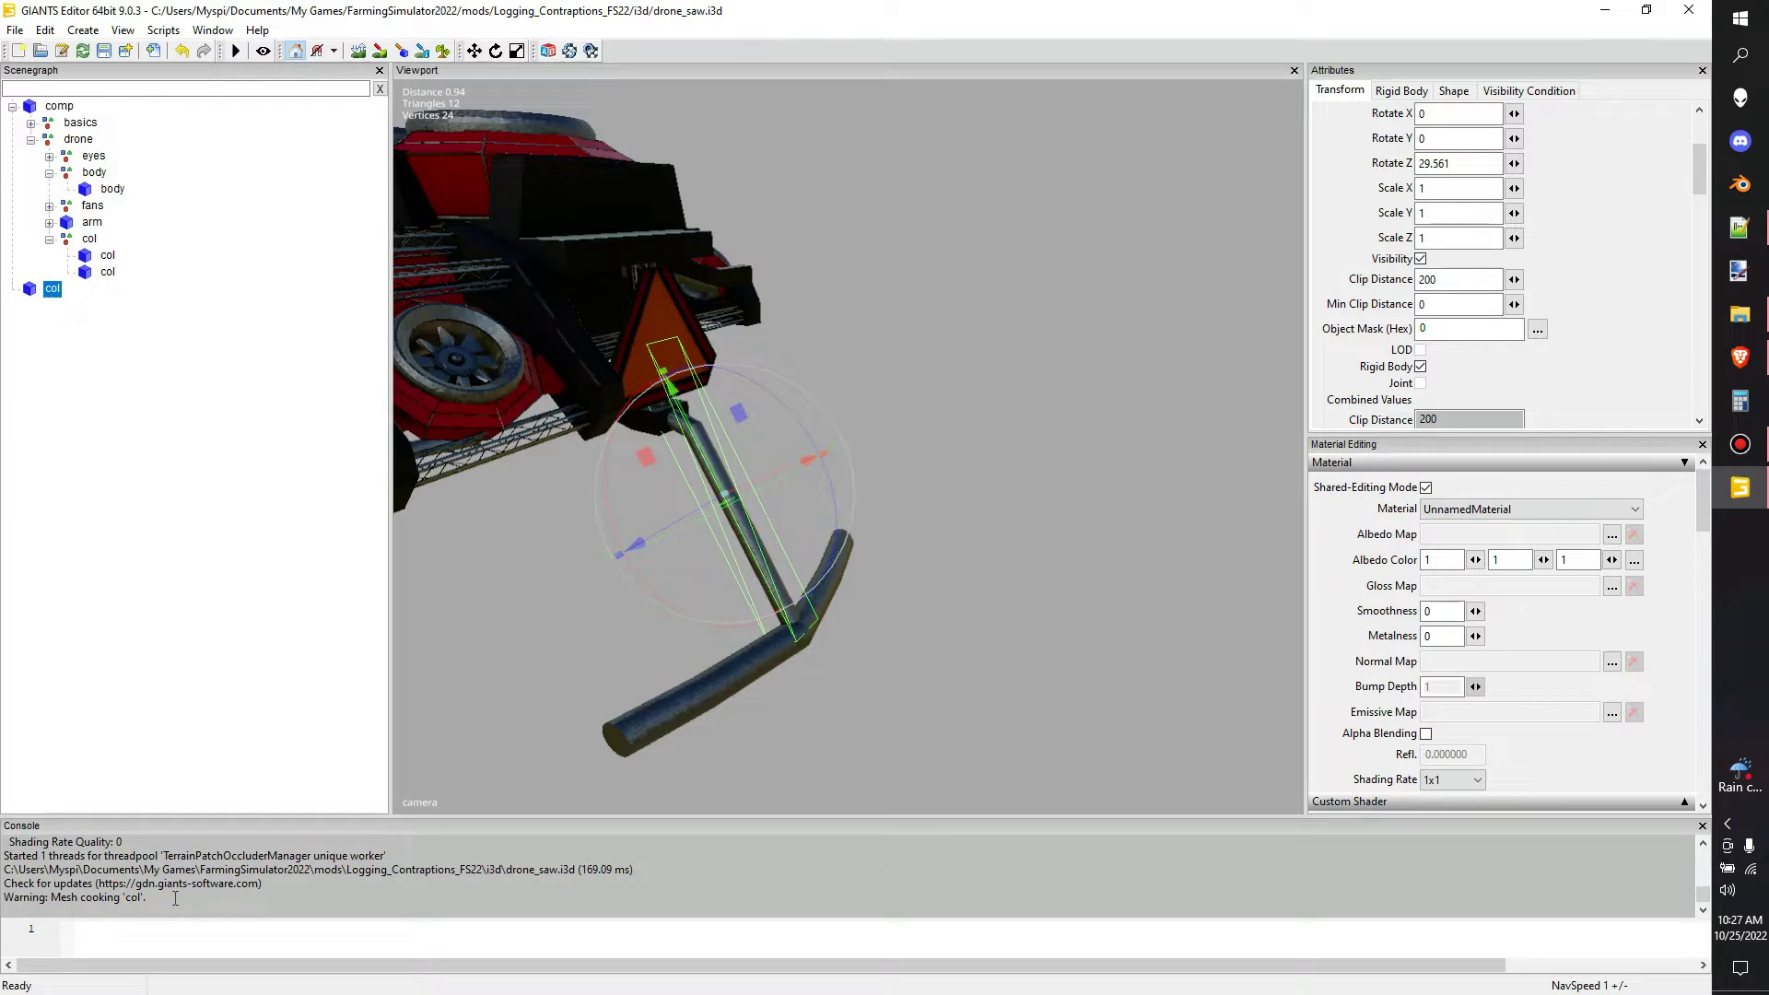
{"action": "scroll", "coordinate": [1582, 241], "scroll_direction": "up", "scroll_amount": 2}
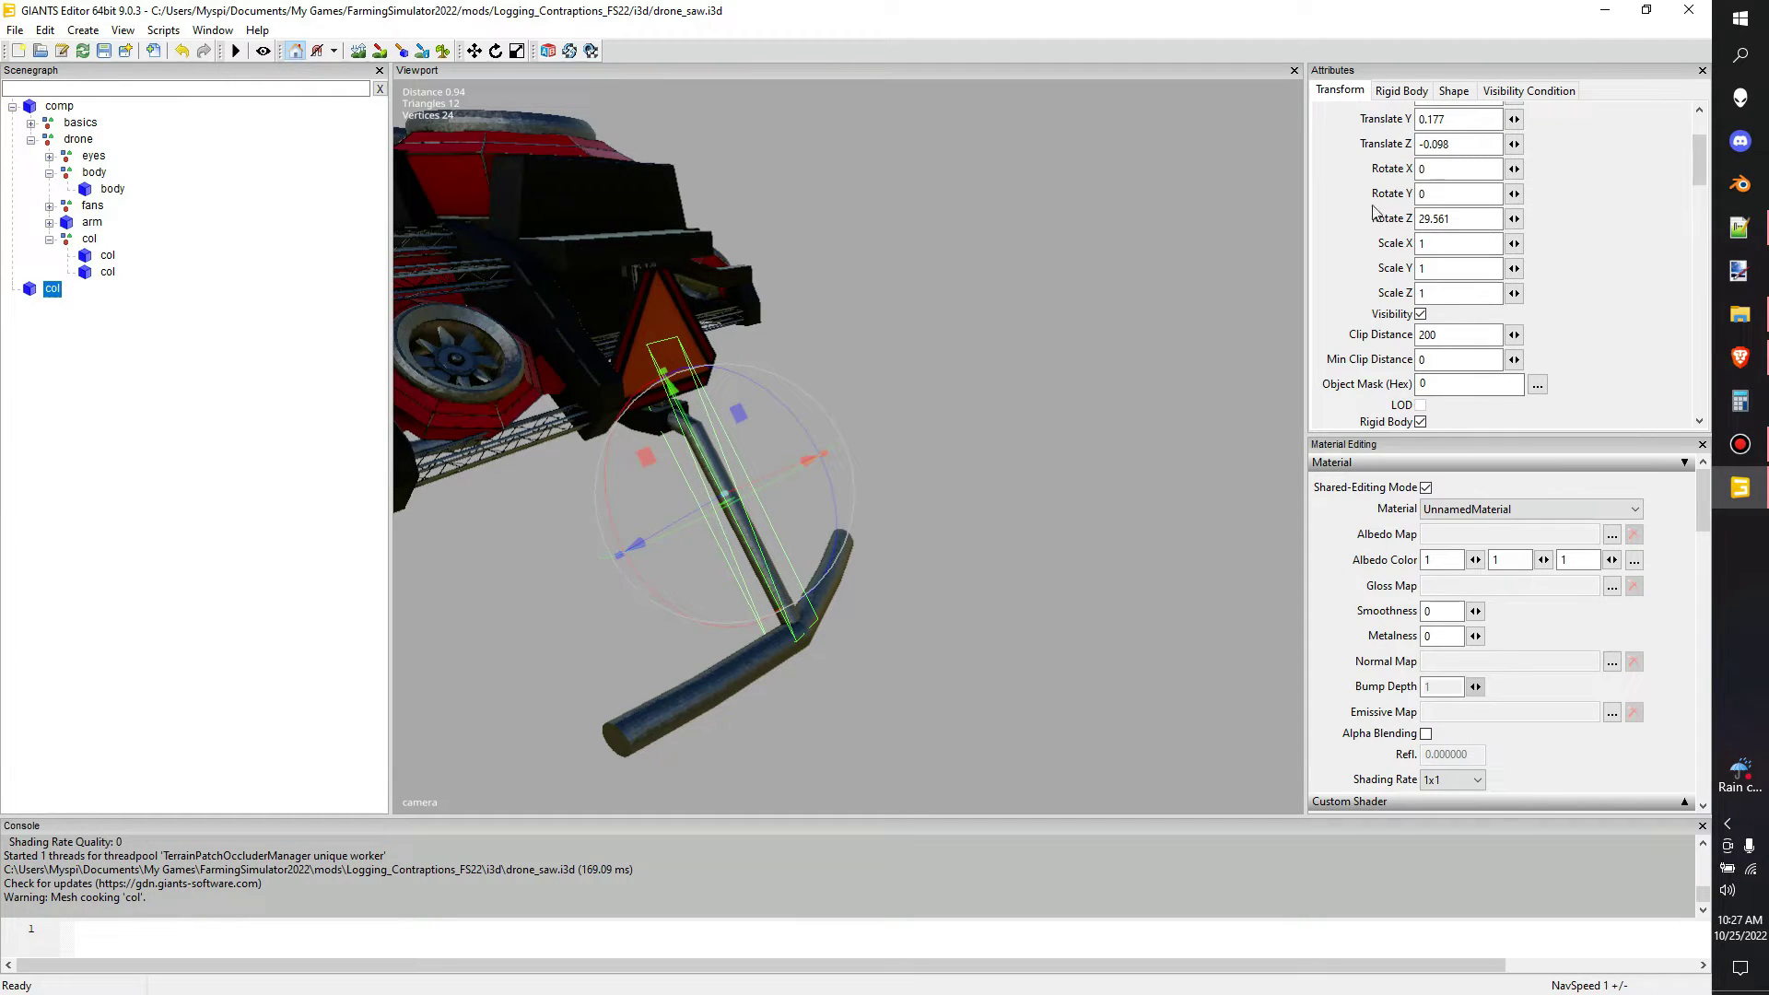
{"action": "scroll", "coordinate": [1573, 184], "scroll_direction": "up", "scroll_amount": 3}
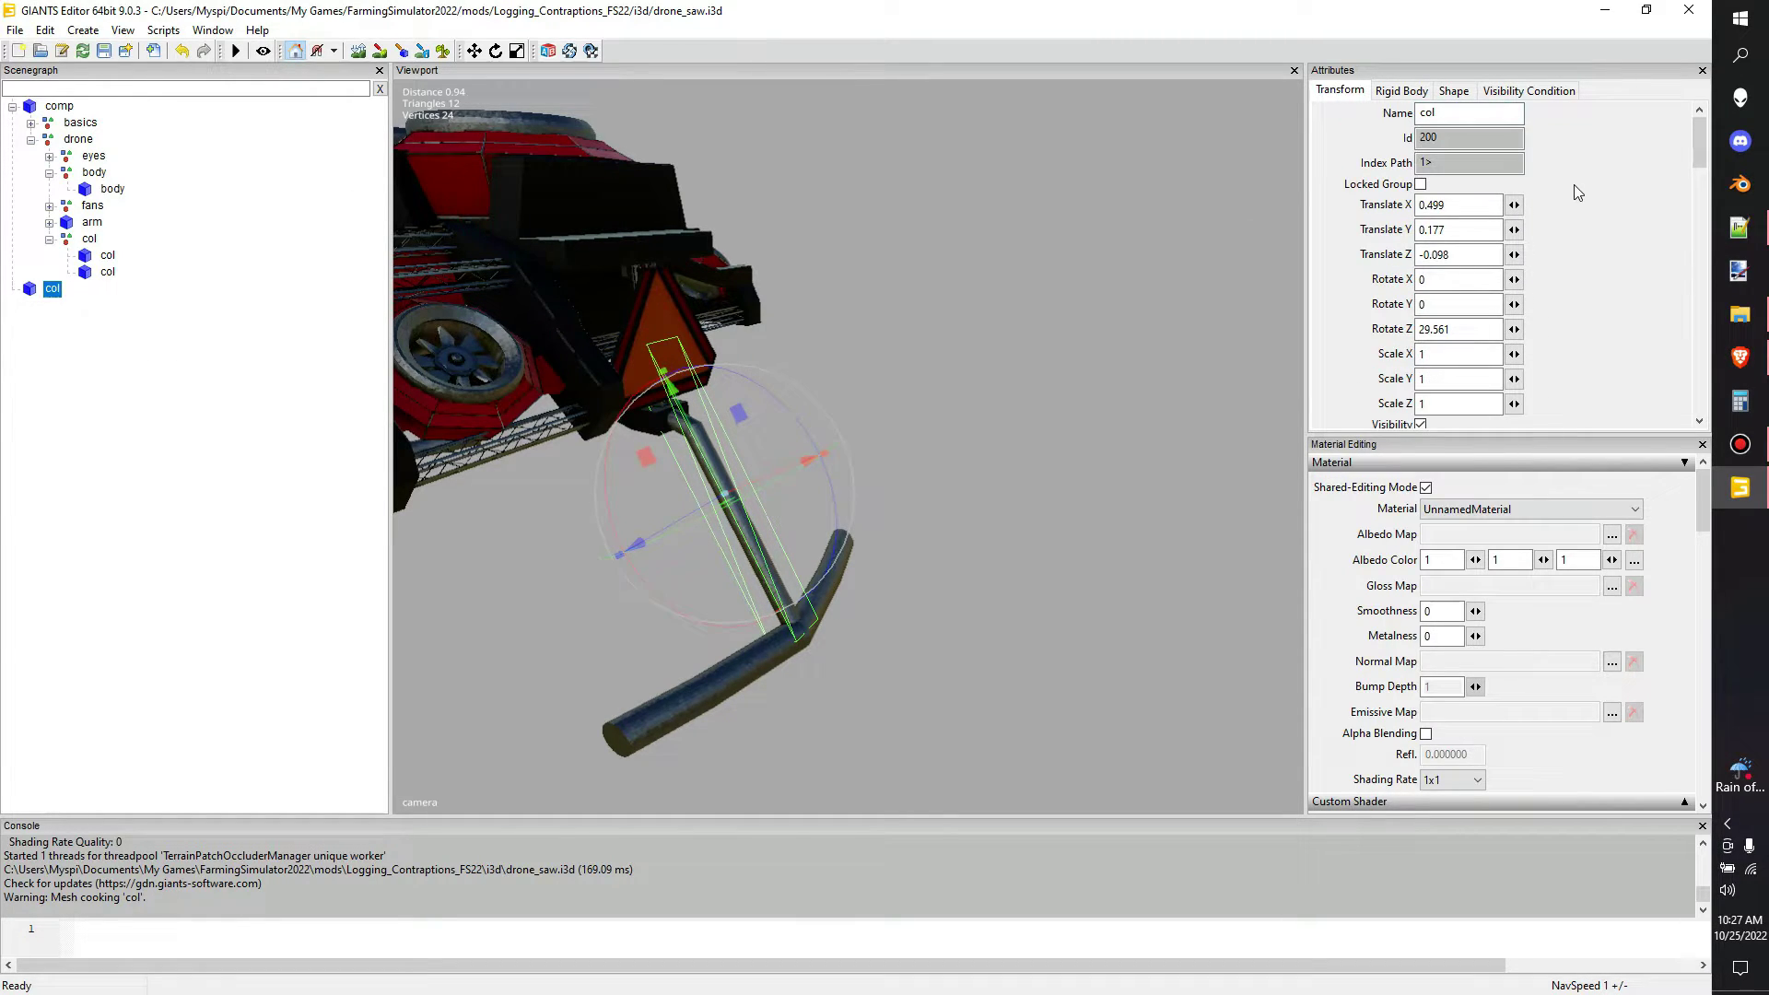
{"action": "left_click", "coordinate": [1419, 98]}
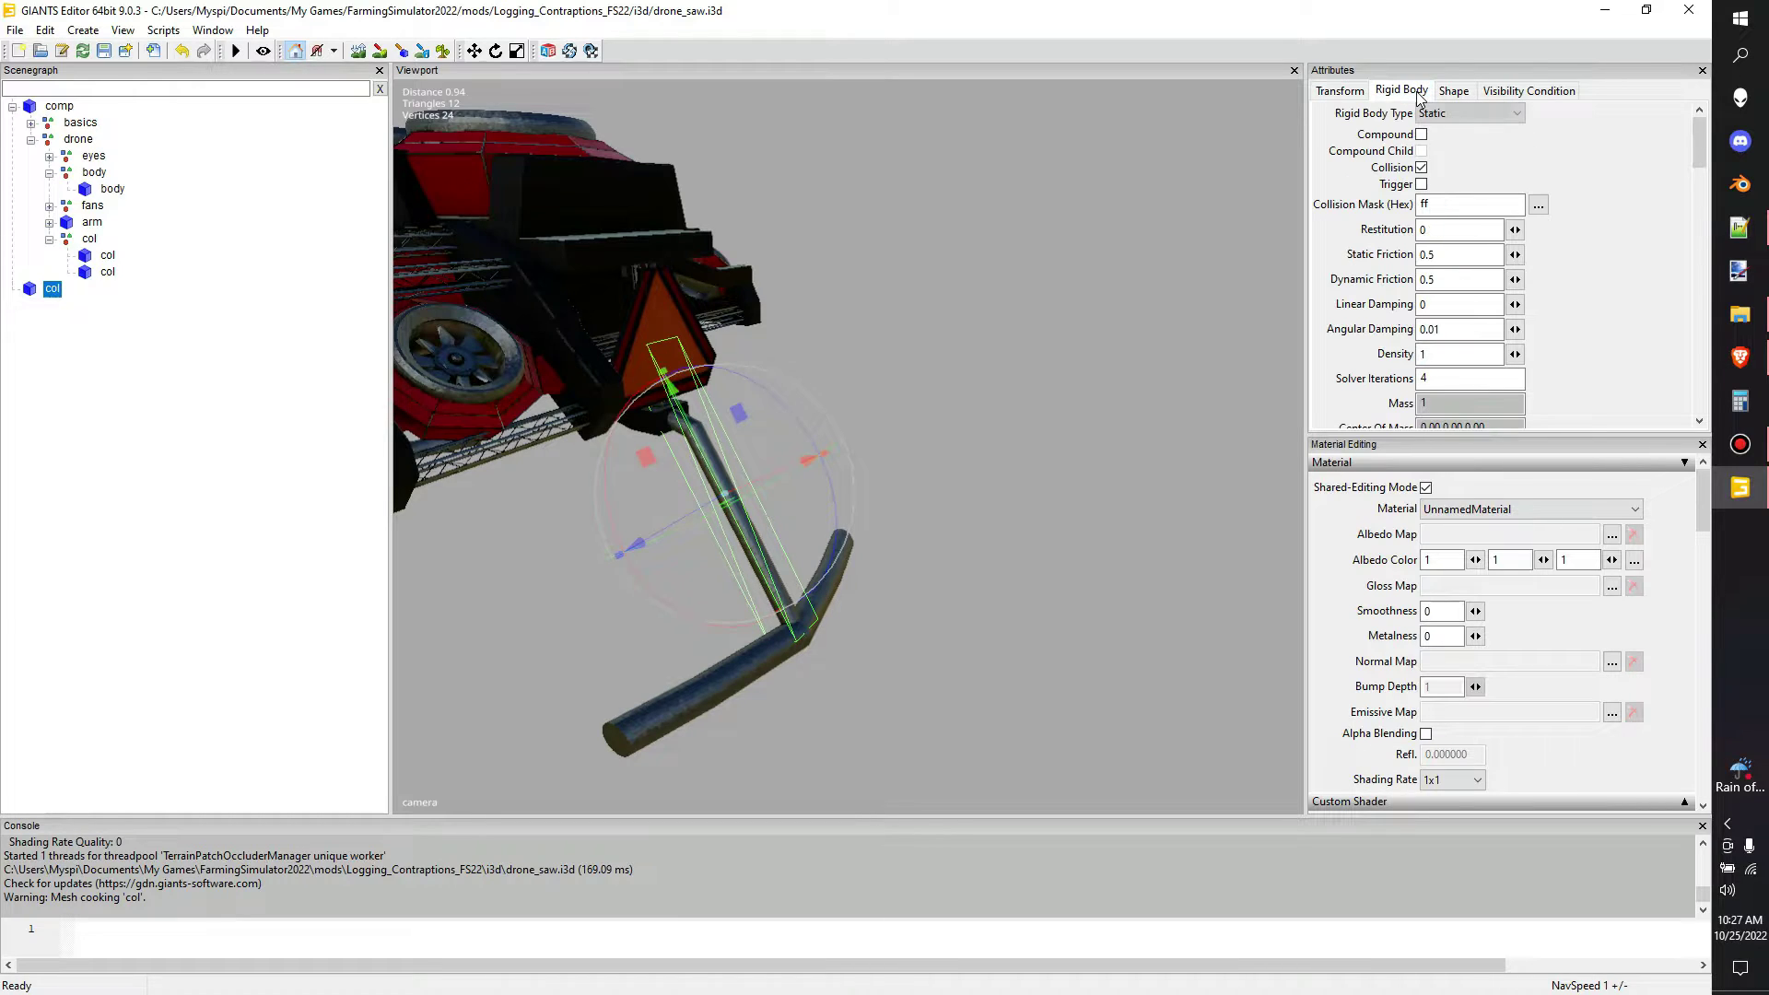
{"action": "left_click", "coordinate": [1467, 113]}
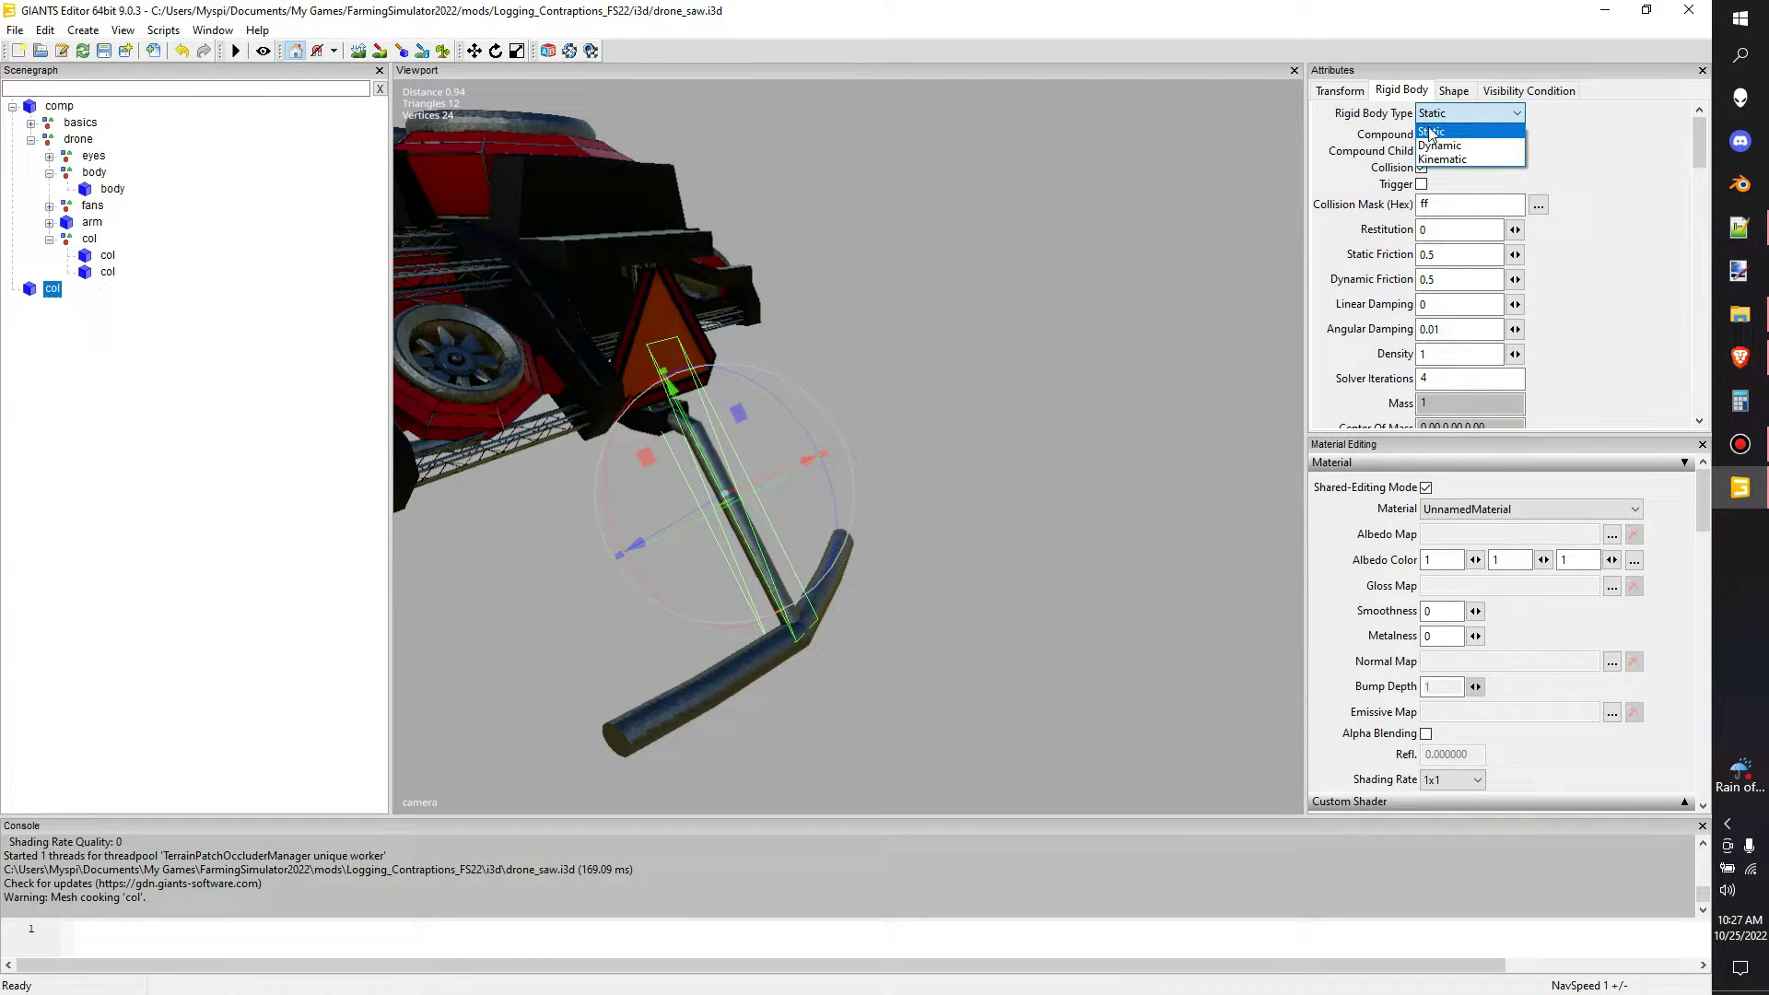
{"action": "left_click", "coordinate": [1602, 133]}
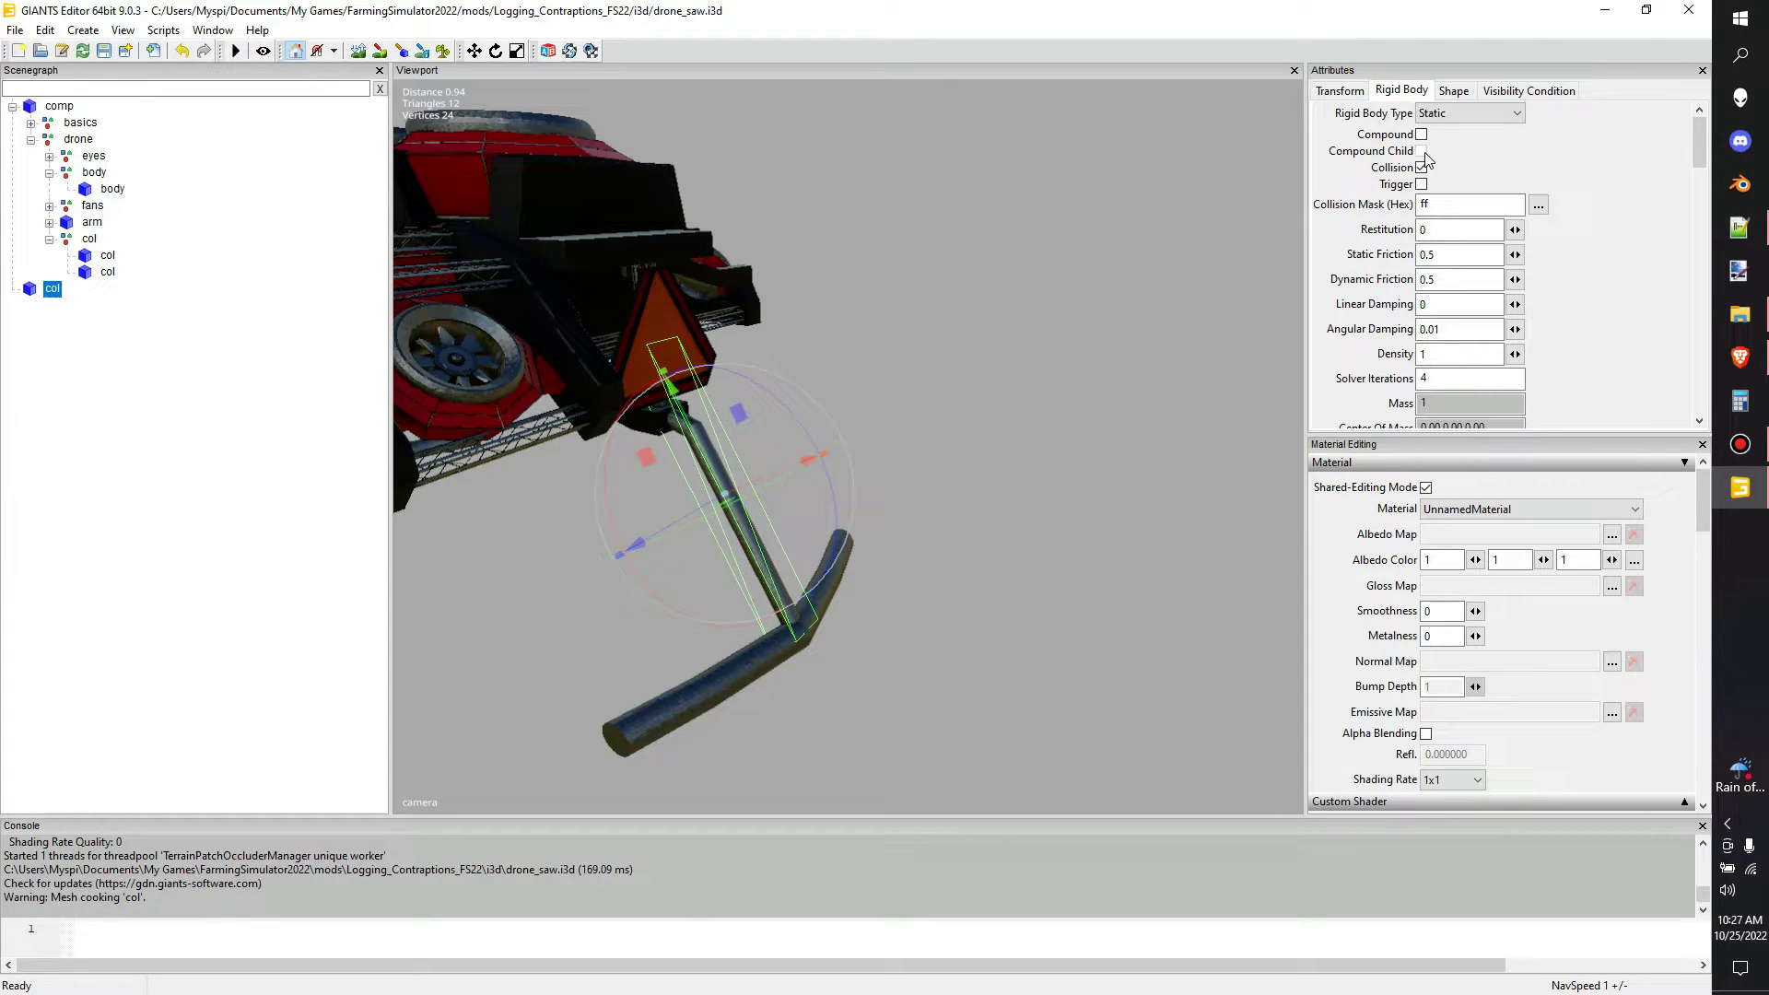
- Compare the new col's rigid body attributes with the last col in the drone's col group, and save the scene
{"action": "left_click", "coordinate": [107, 272]}
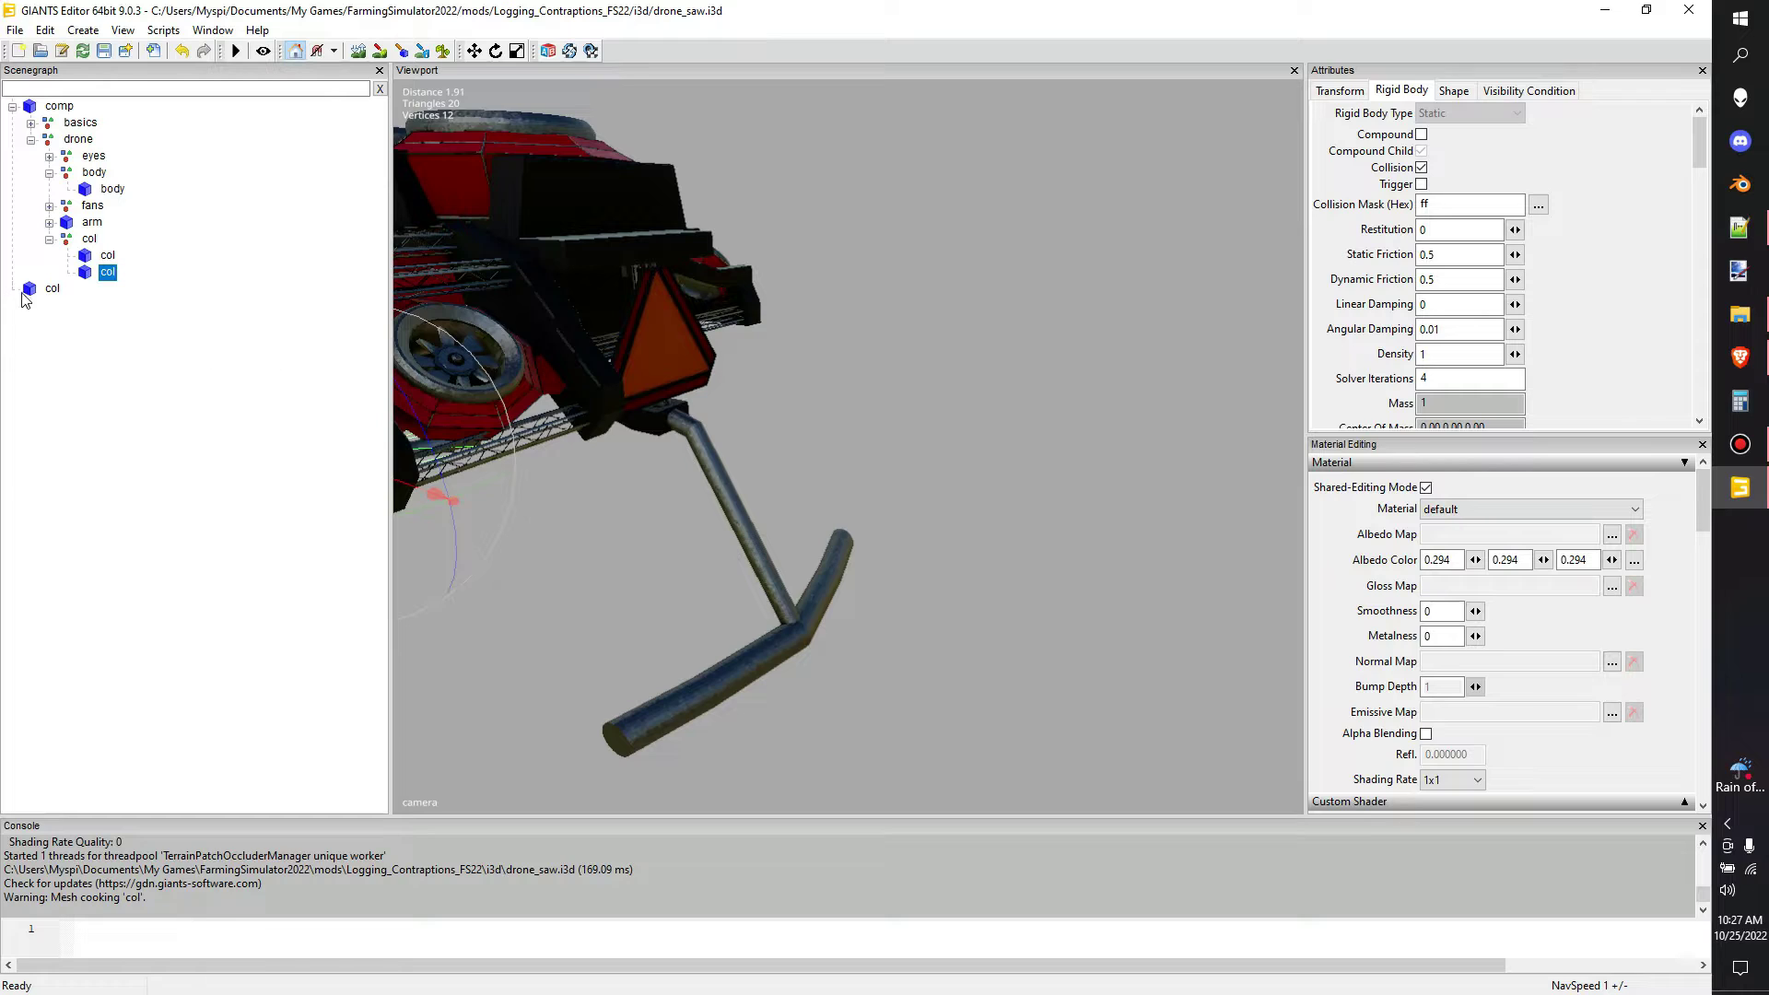
{"action": "left_click", "coordinate": [53, 289]}
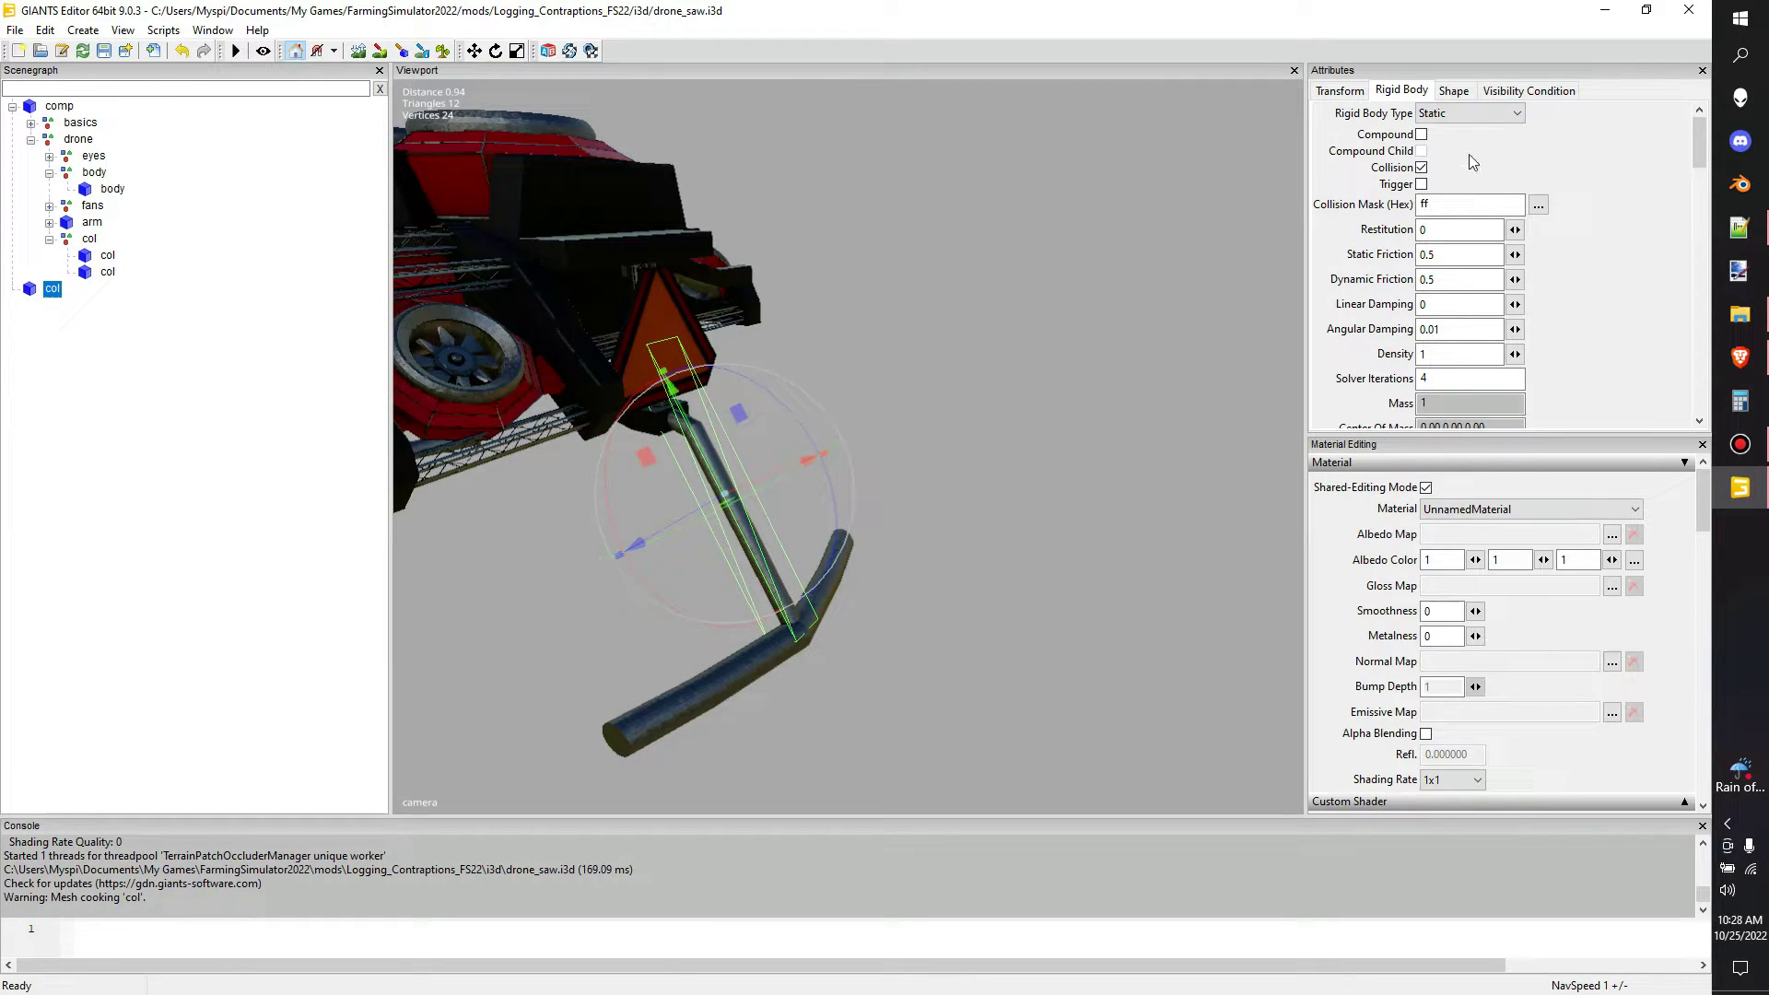
{"action": "left_click", "coordinate": [104, 53]}
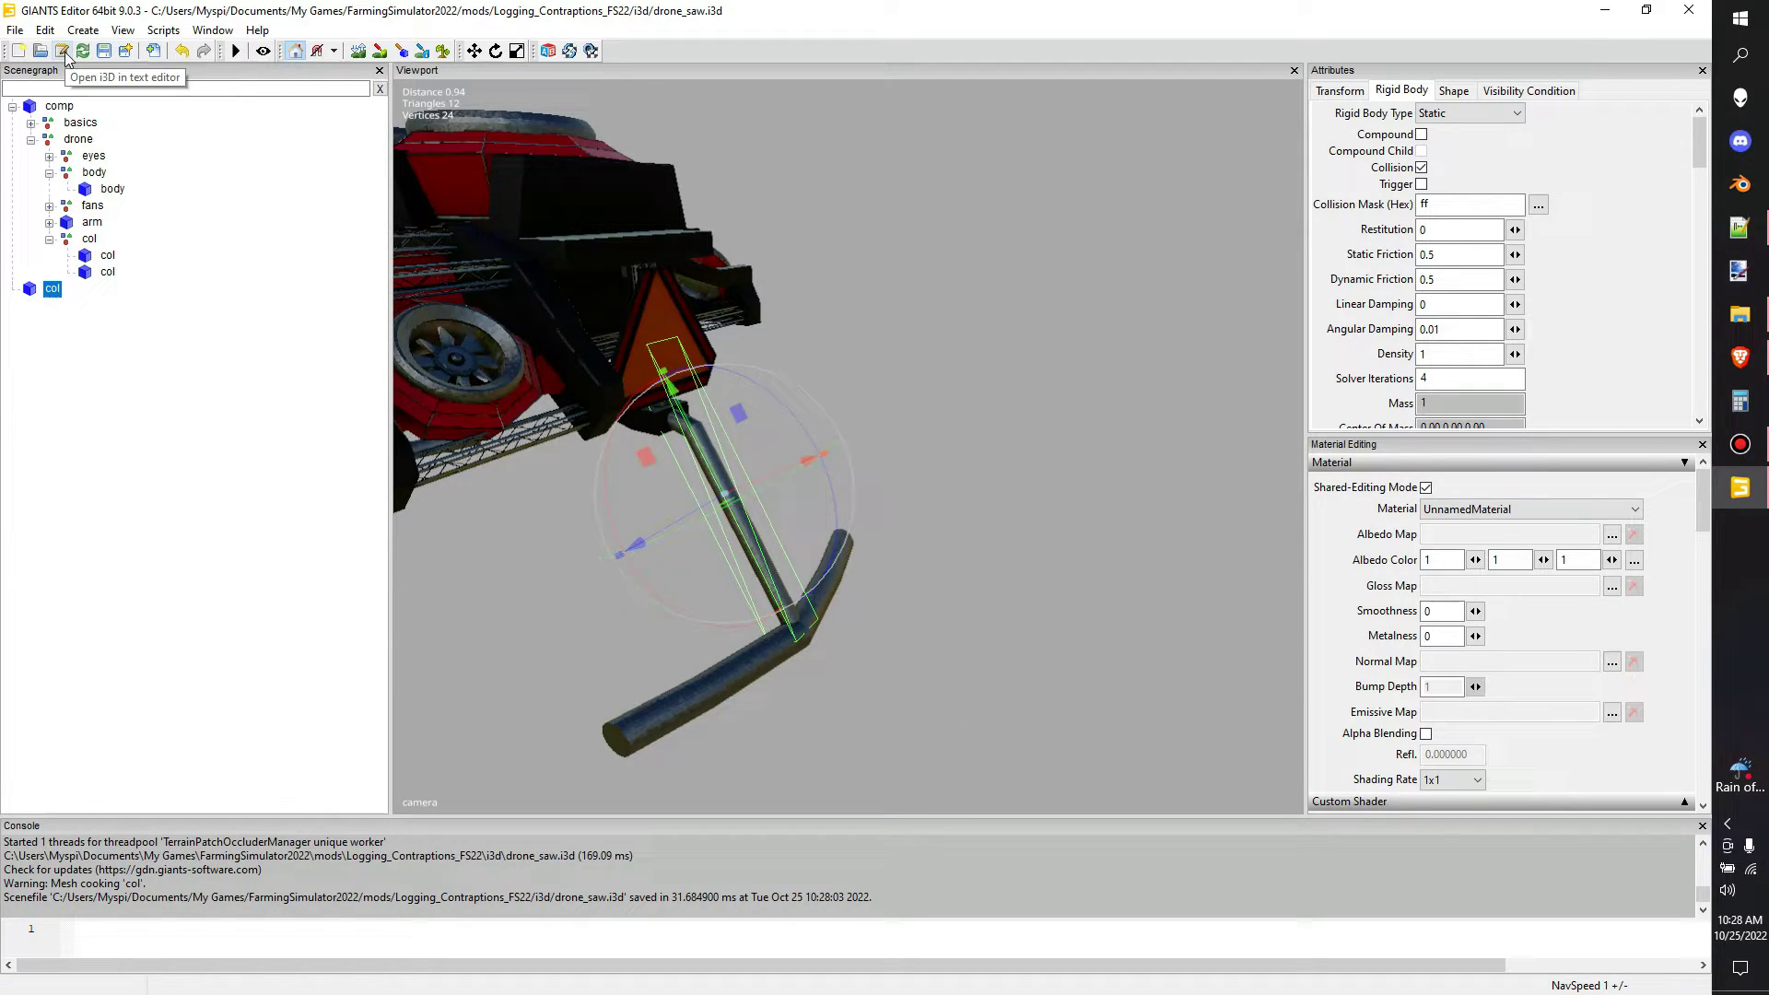
- Check the external text editor path in the preferences and apply the settings
{"action": "left_click", "coordinate": [15, 29]}
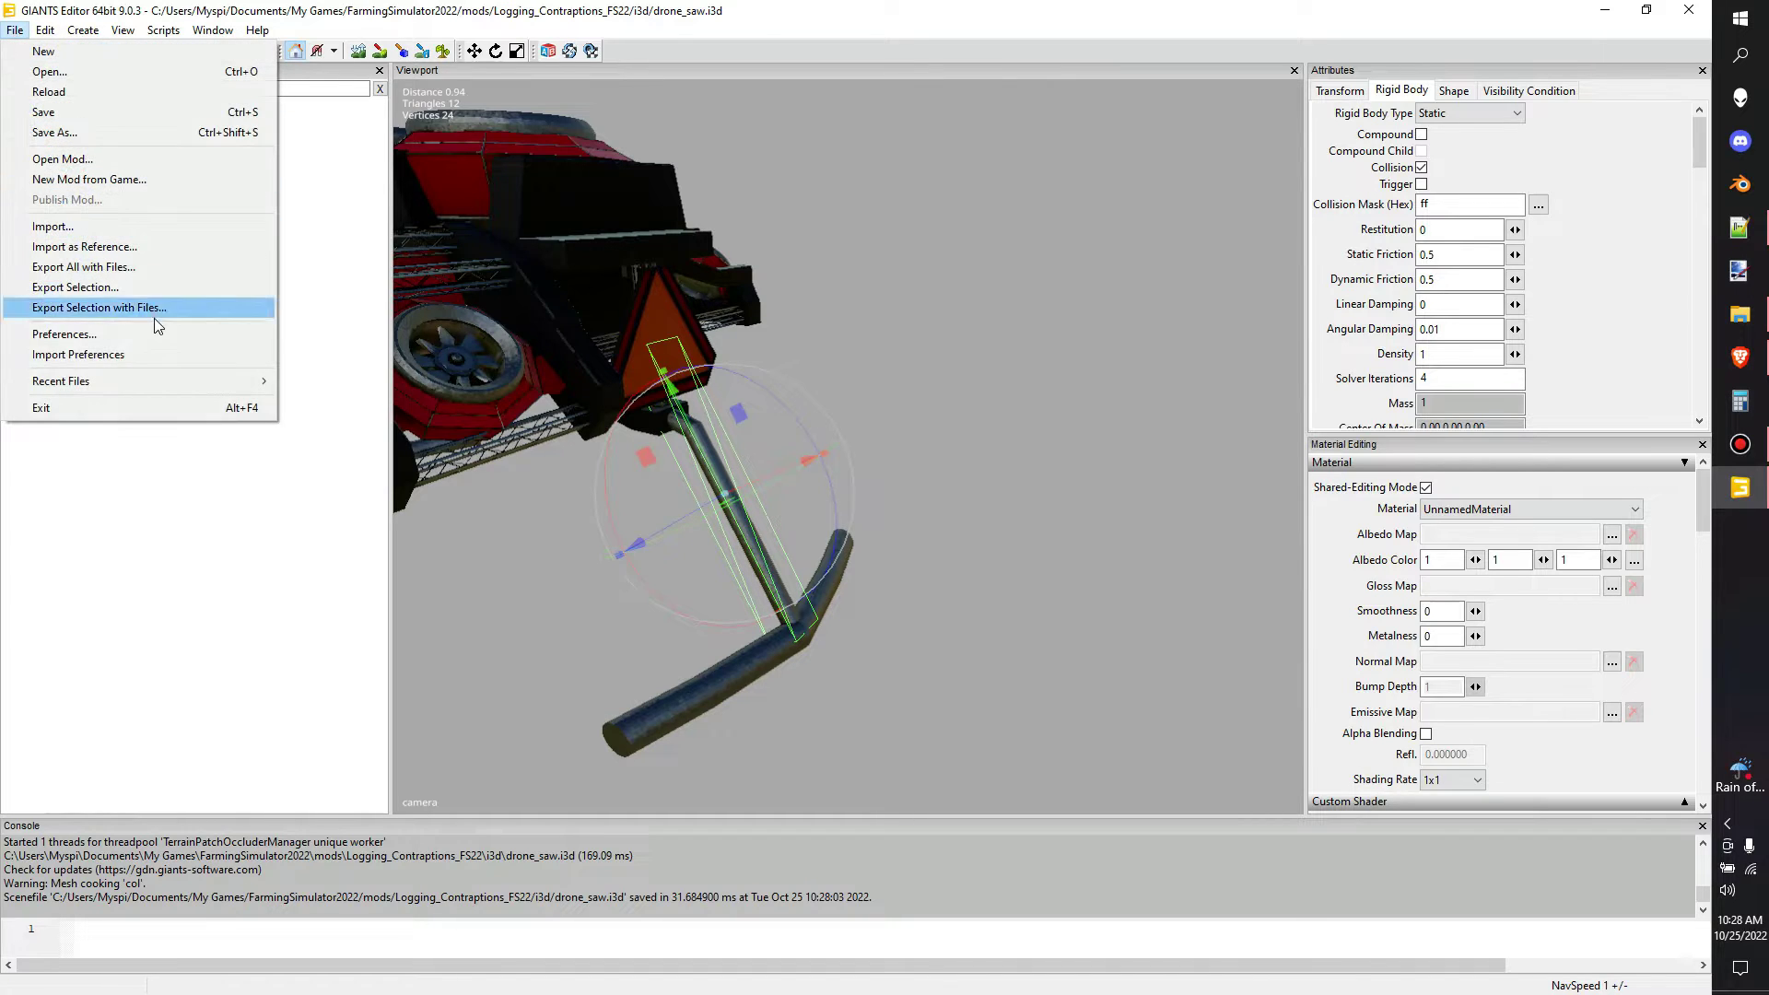
{"action": "left_click", "coordinate": [96, 337]}
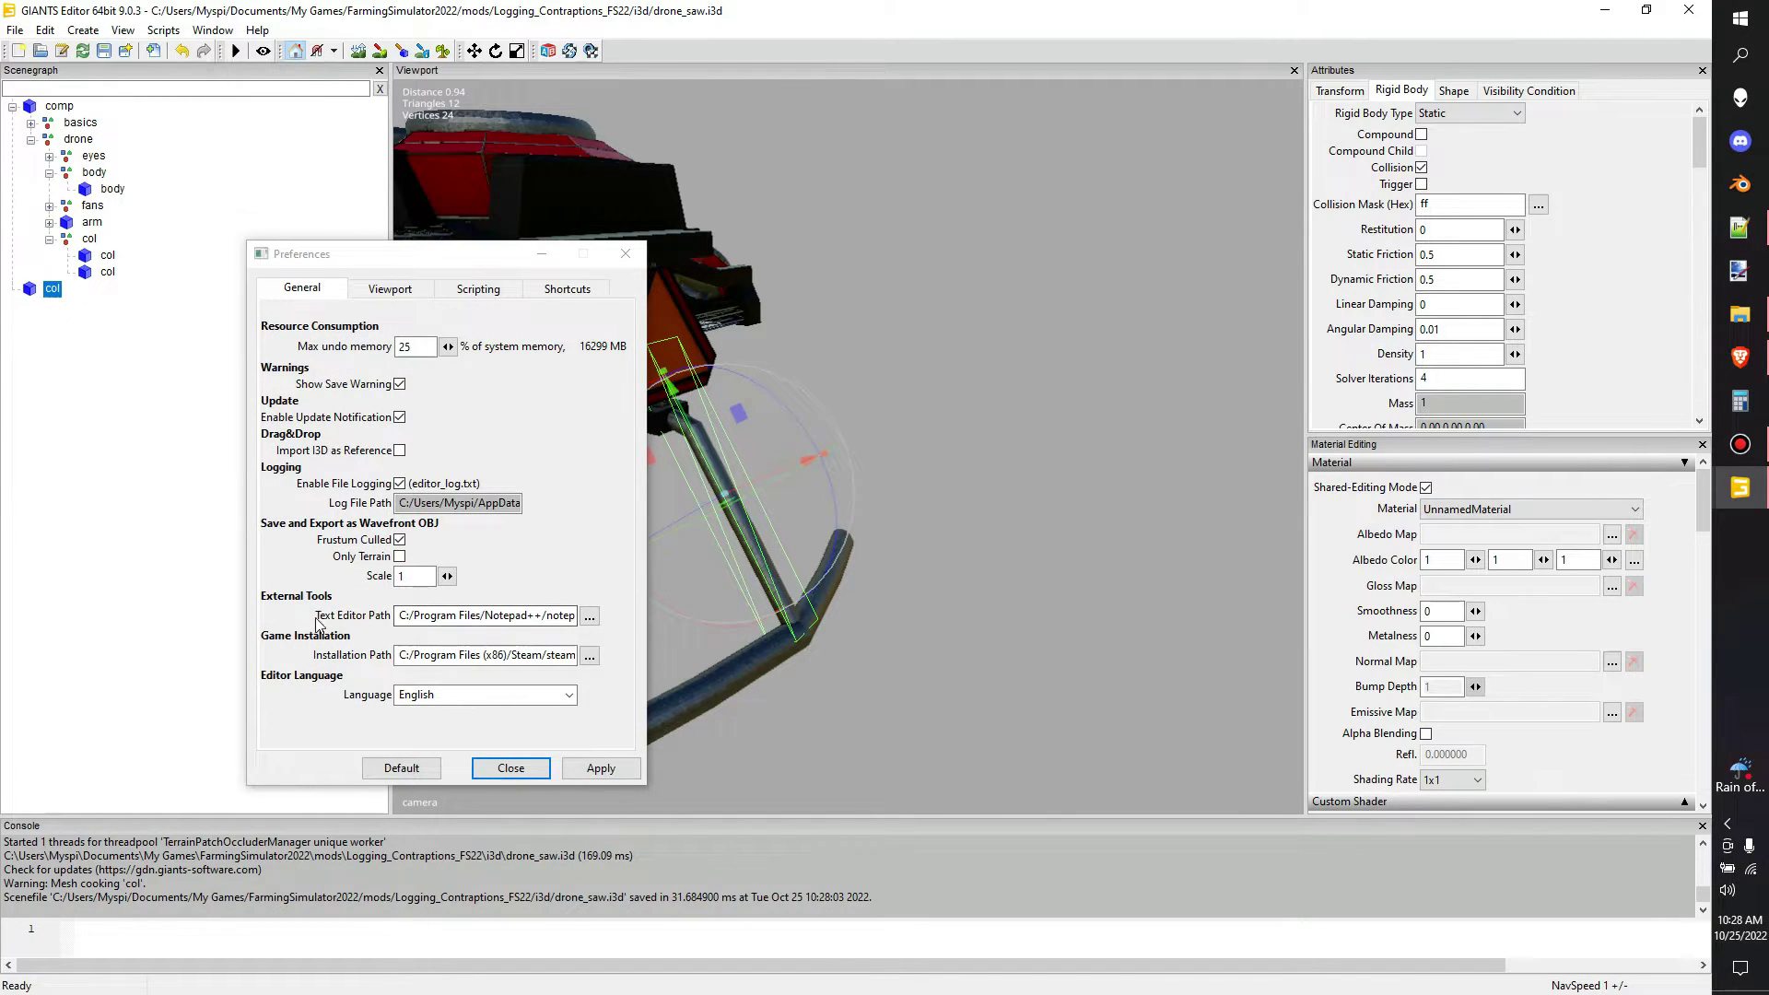
{"action": "left_click_drag", "start_coordinate": [408, 617], "coordinate": [497, 614]}
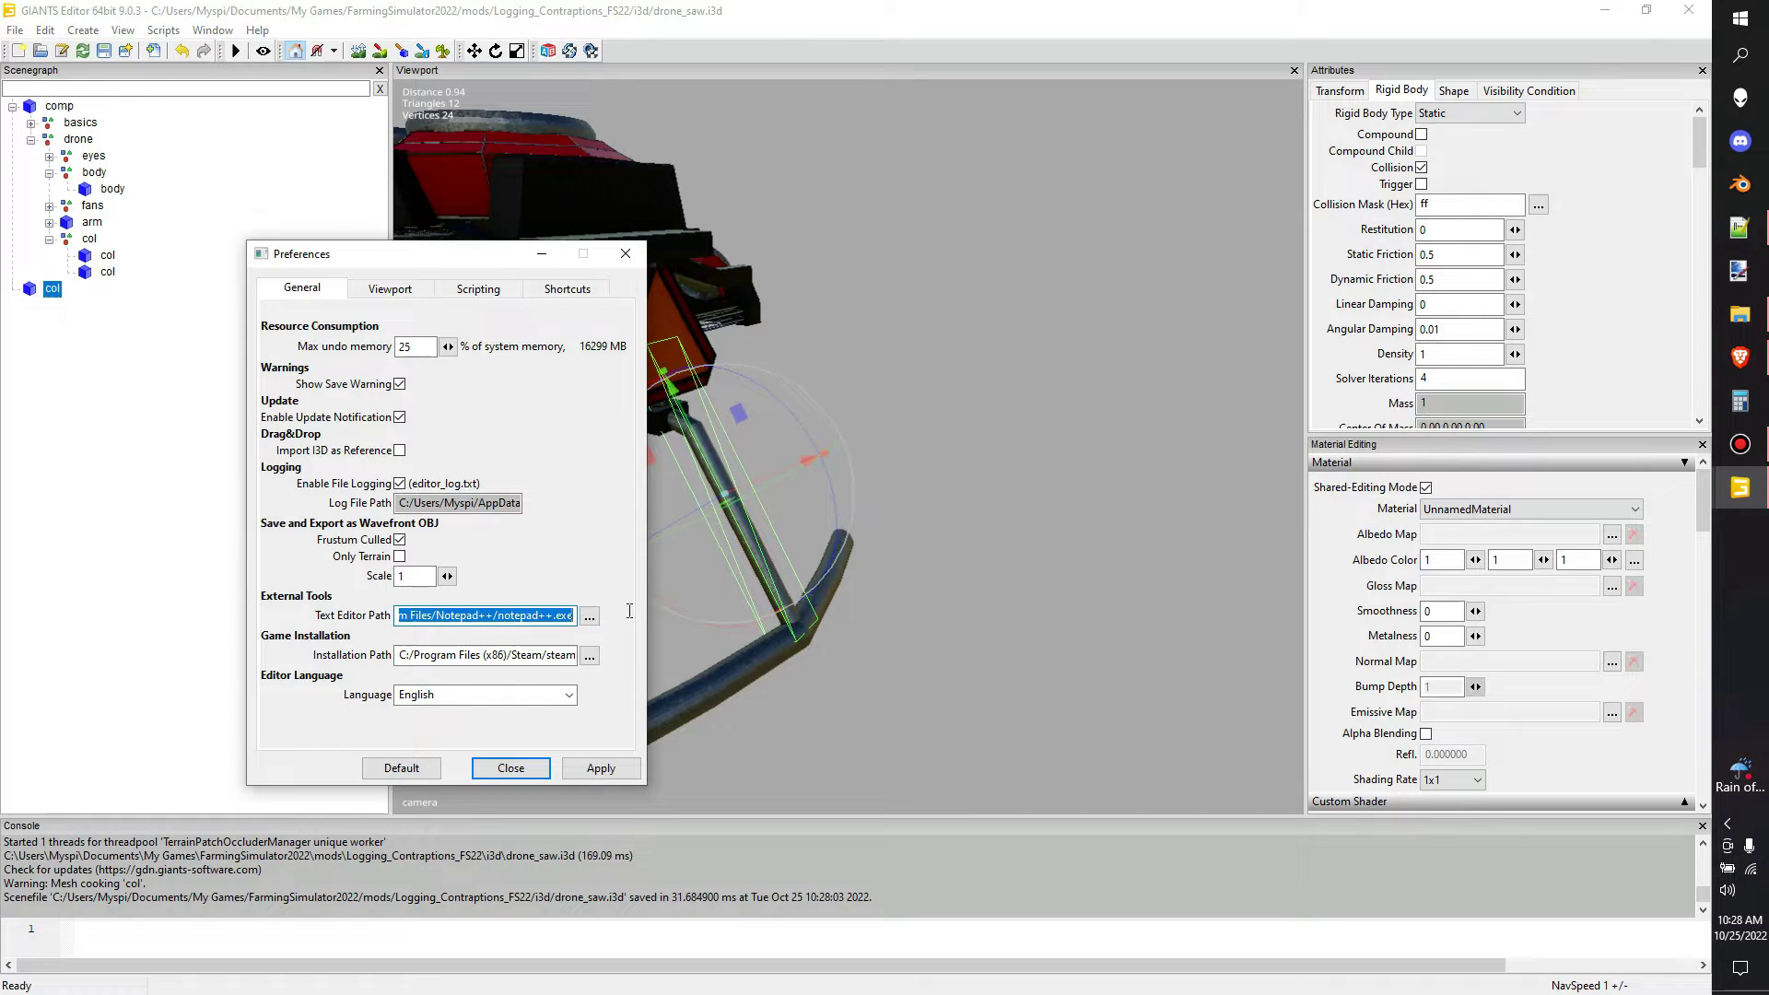
{"action": "left_click", "coordinate": [598, 772]}
{"action": "left_click", "coordinate": [511, 768]}
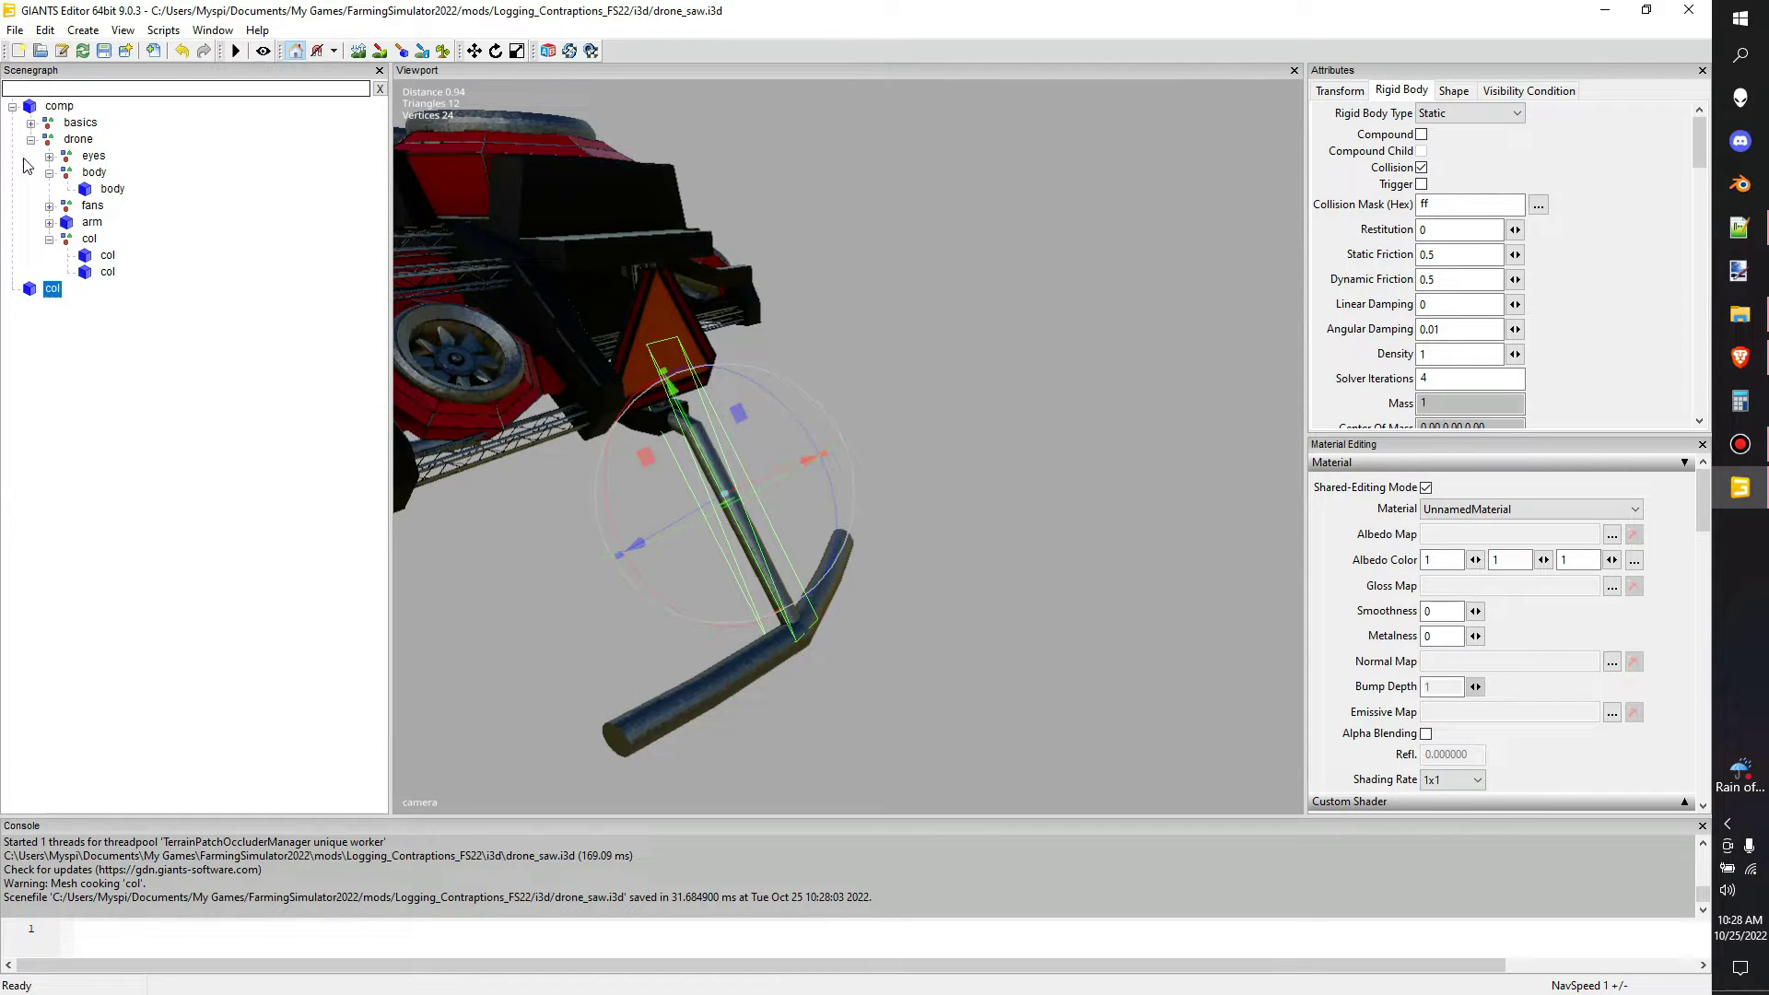
- Open the scene's i3d file in Notepad++ and go to the col Shape entries near the end of the file
{"action": "left_click", "coordinate": [64, 52]}
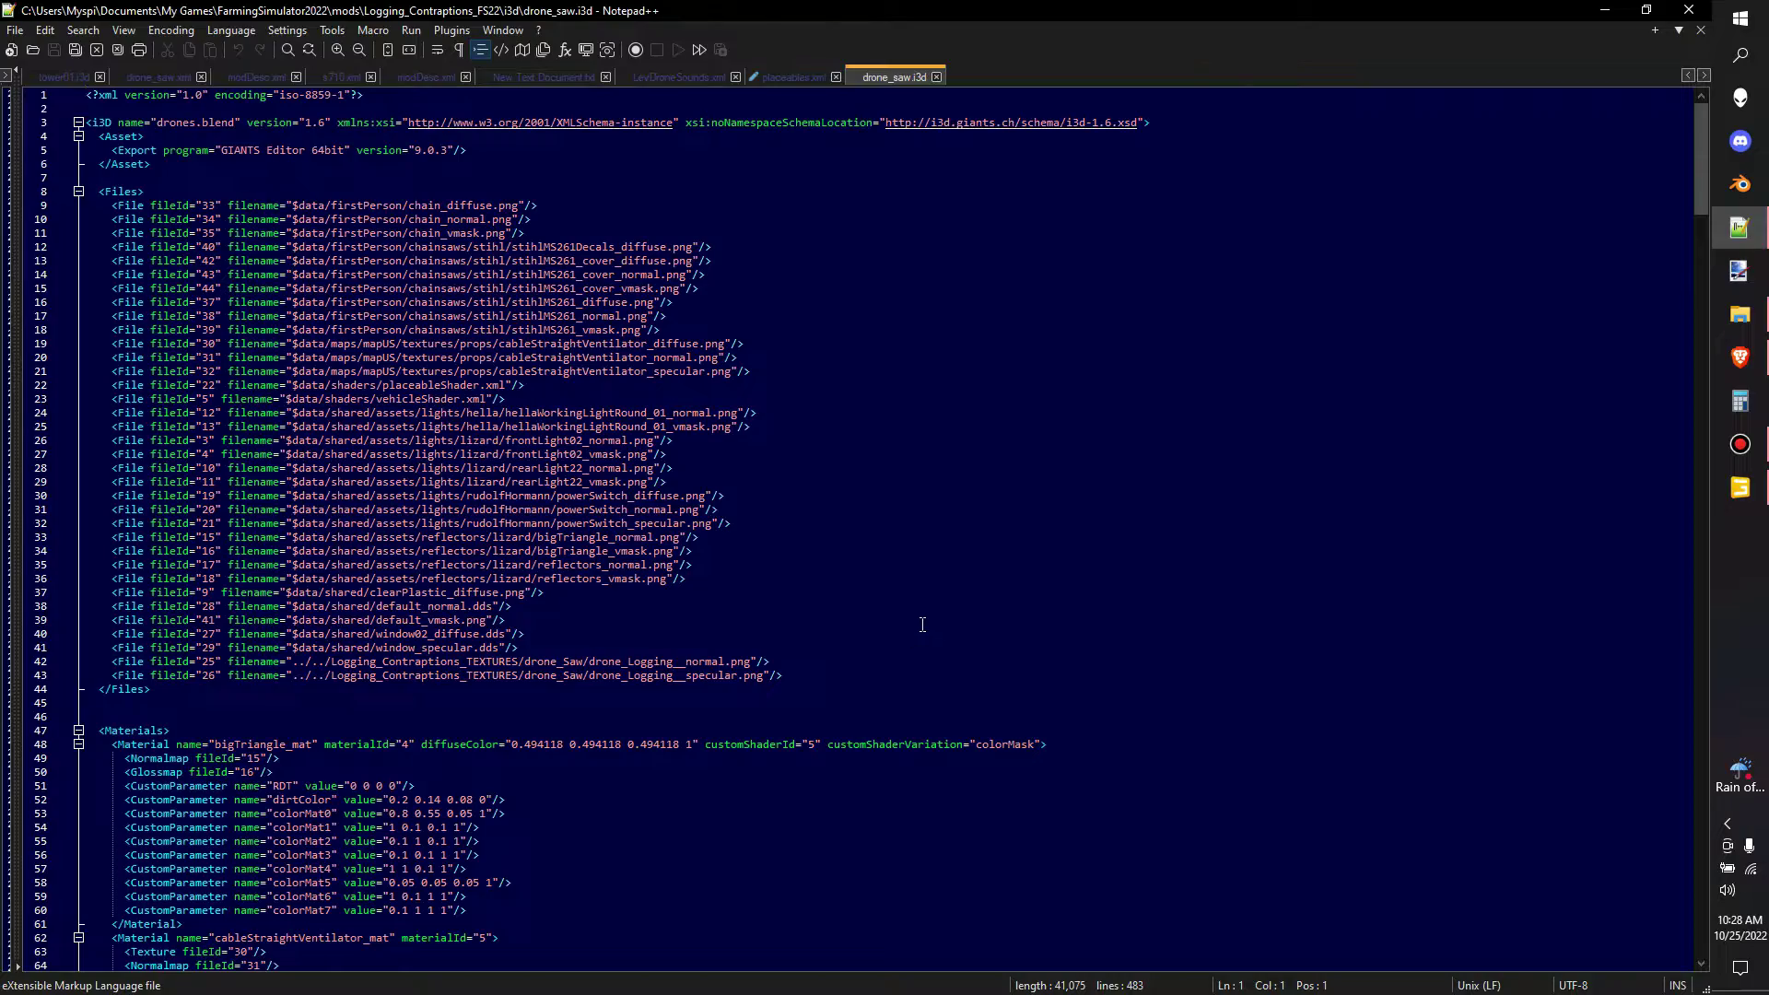
{"action": "left_click", "coordinate": [859, 540]}
{"action": "scroll", "coordinate": [859, 540], "scroll_direction": "down", "scroll_amount": 20}
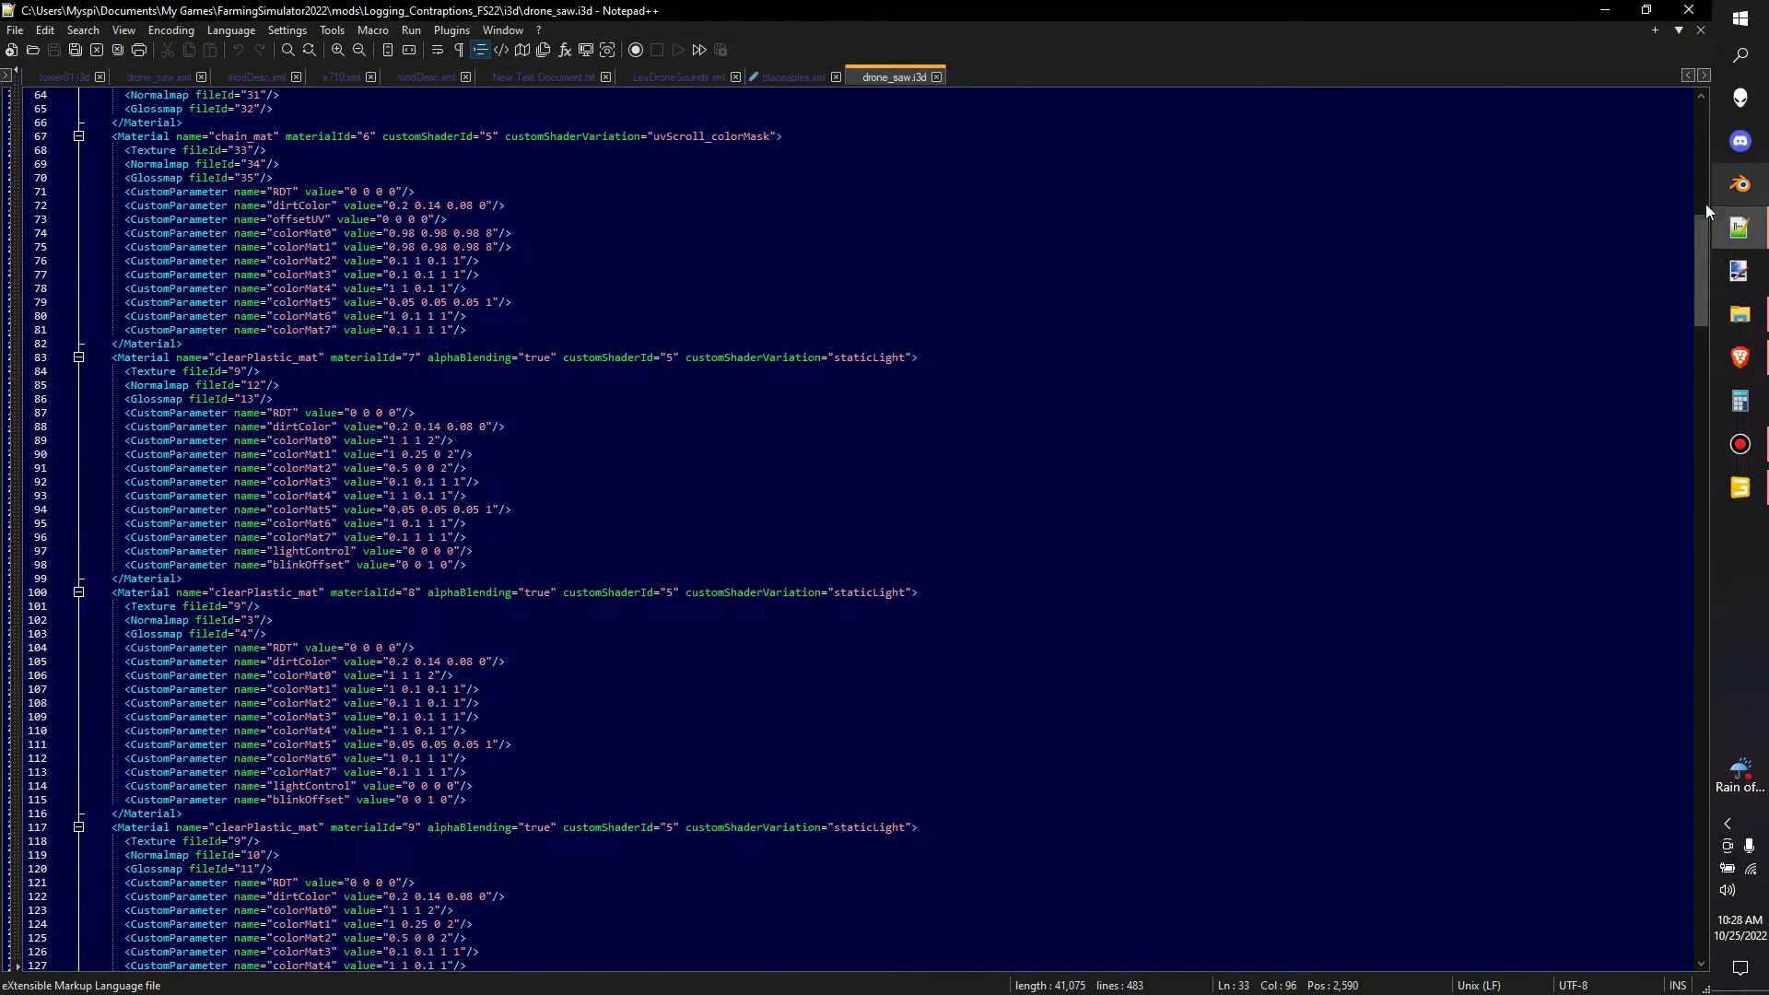
{"action": "left_click_drag", "start_coordinate": [1702, 298], "coordinate": [1680, 882]}
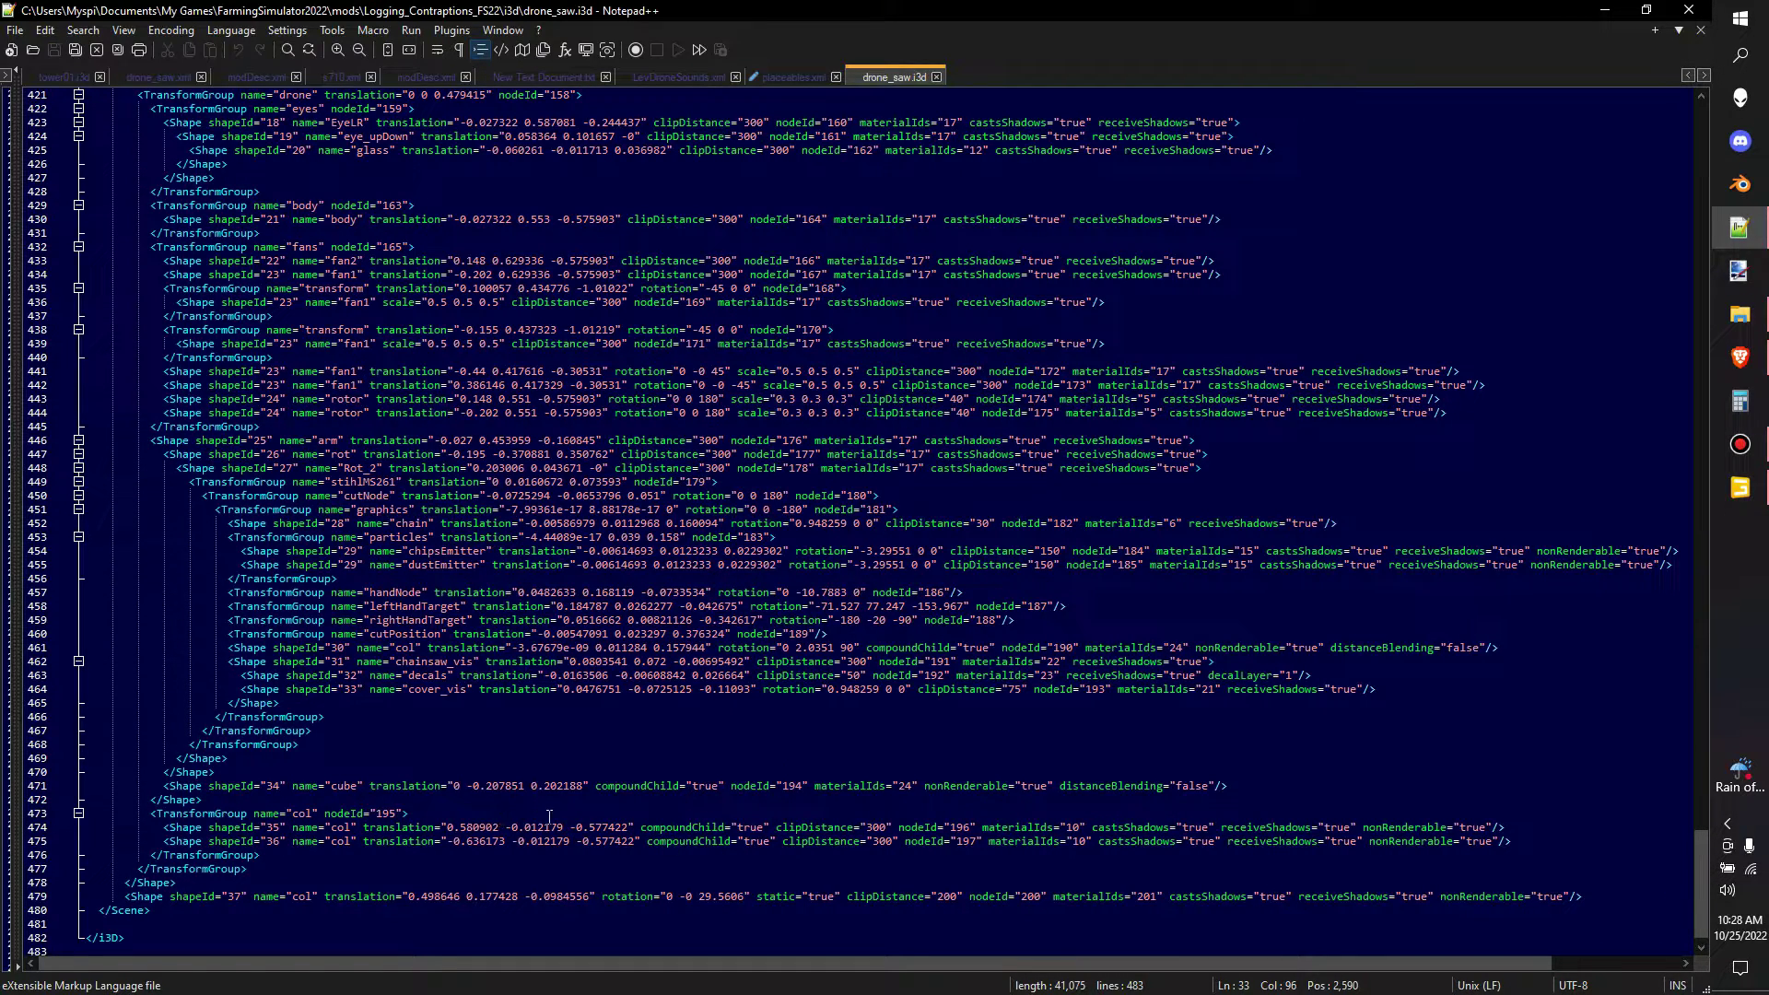
- Copy compoundChild="true" from an existing col Shape entry into the new col's entry before static="true", and save the file
{"action": "left_click_drag", "start_coordinate": [643, 828], "coordinate": [772, 835]}
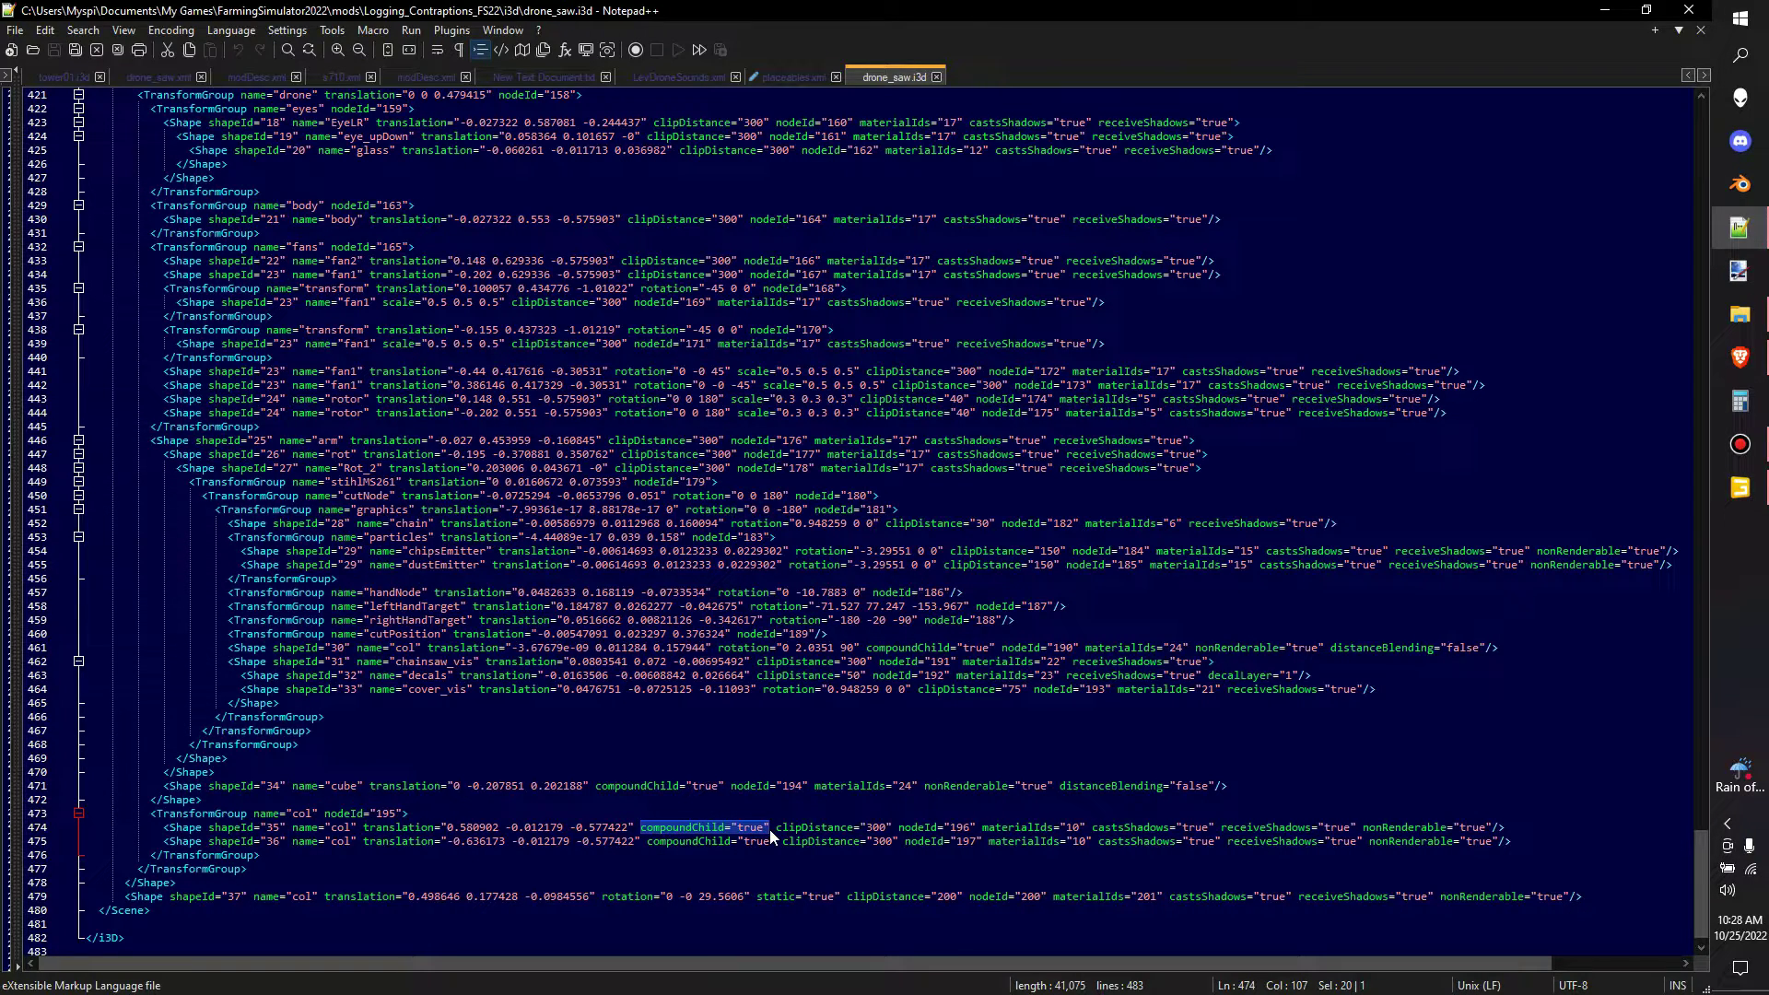
{"action": "key", "text": "ctrl+c"}
{"action": "left_click", "coordinate": [751, 898]}
{"action": "key", "text": "ctrl+v"}
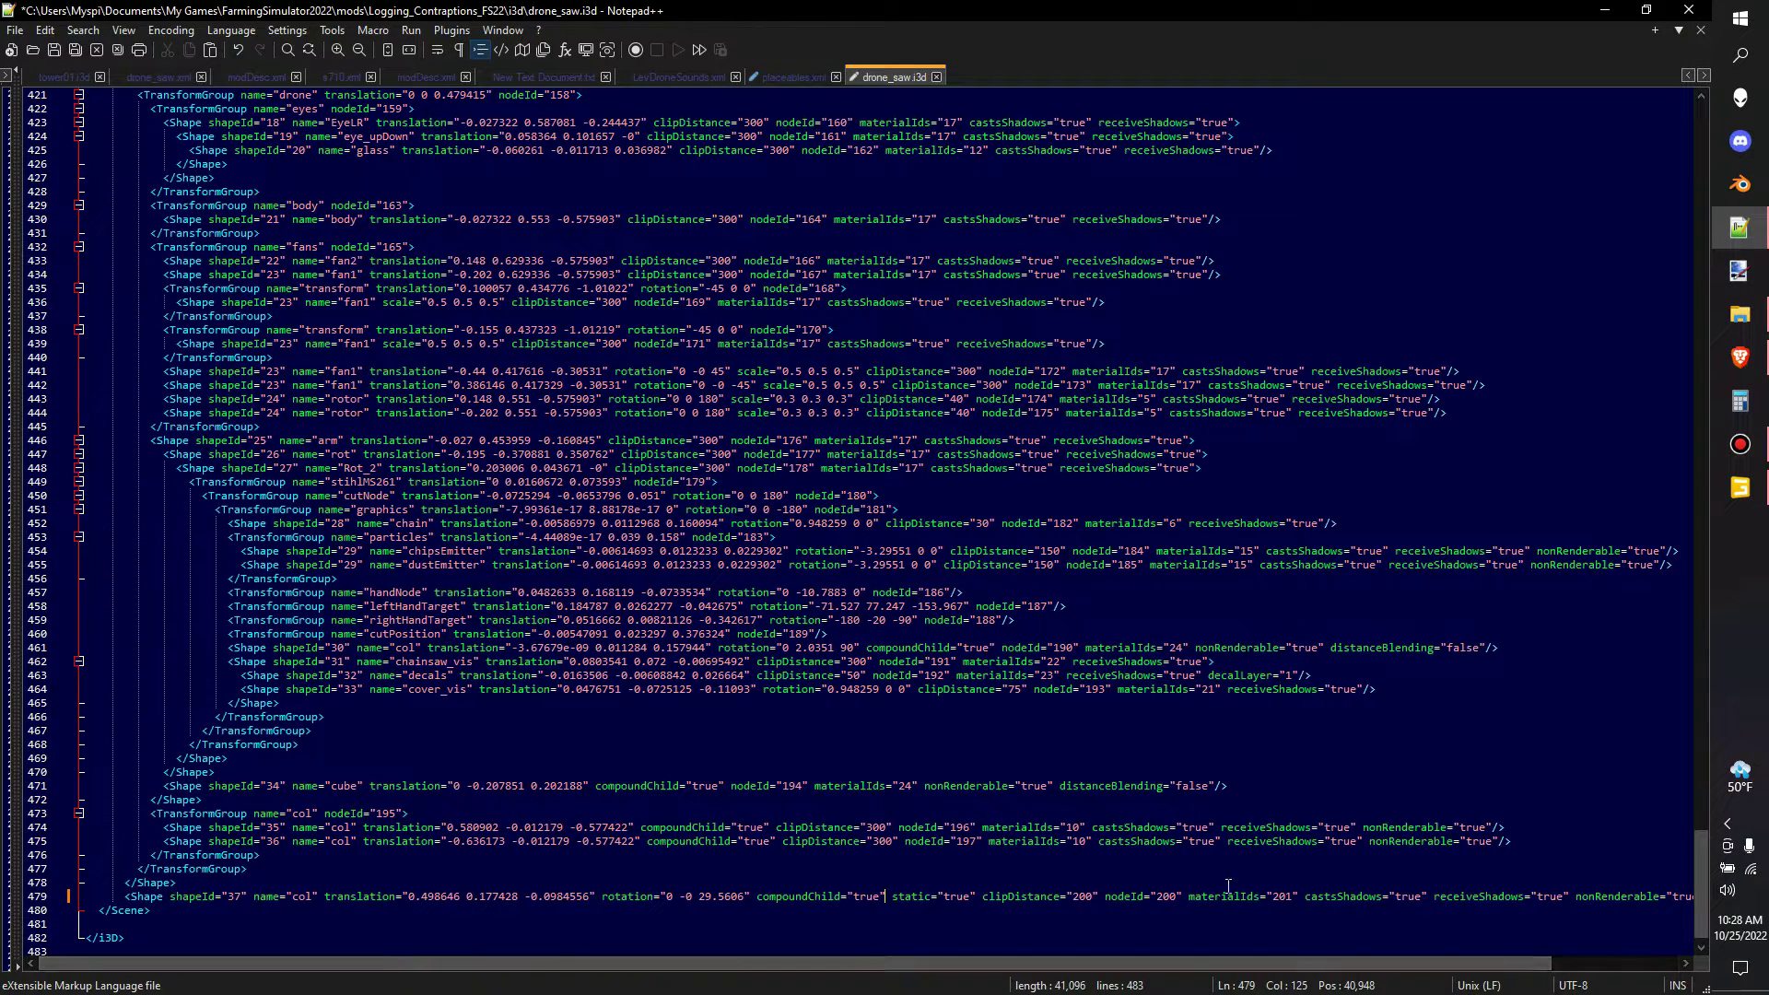
{"action": "left_click", "coordinate": [54, 51]}
- Switch back to GIANTS Editor and reload the scene file, discarding unsaved changes
{"action": "left_click", "coordinate": [1740, 487]}
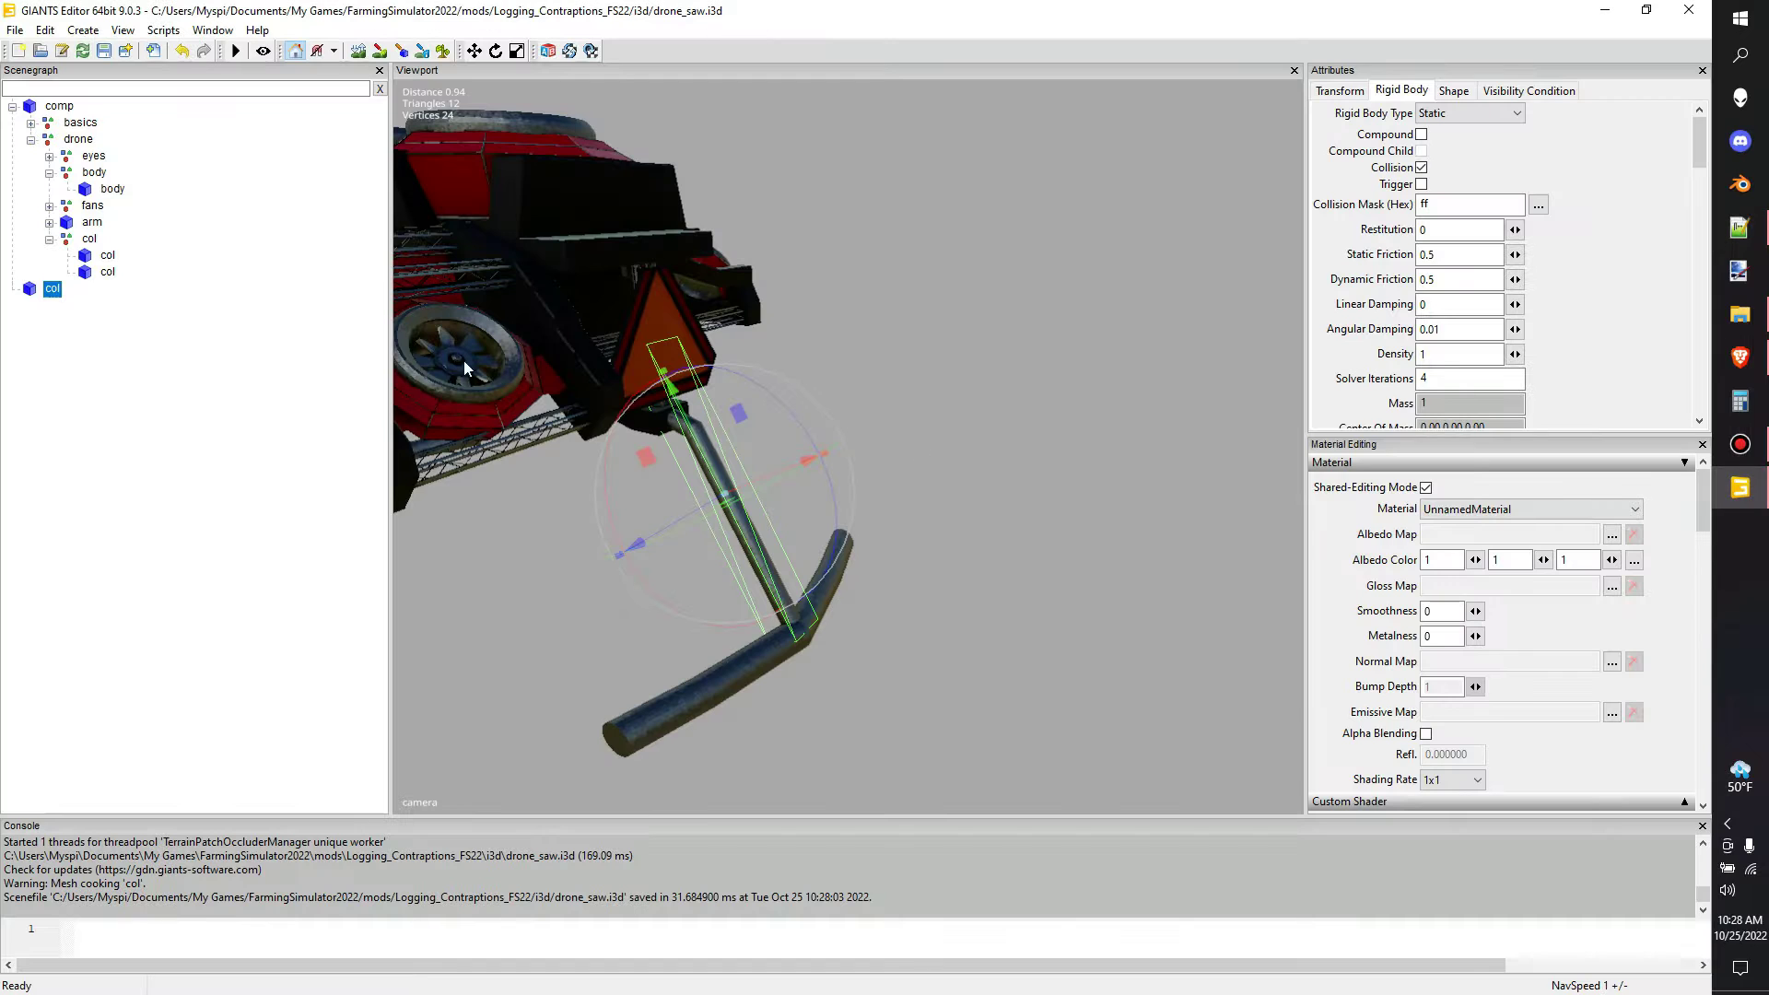
{"action": "left_click", "coordinate": [83, 51]}
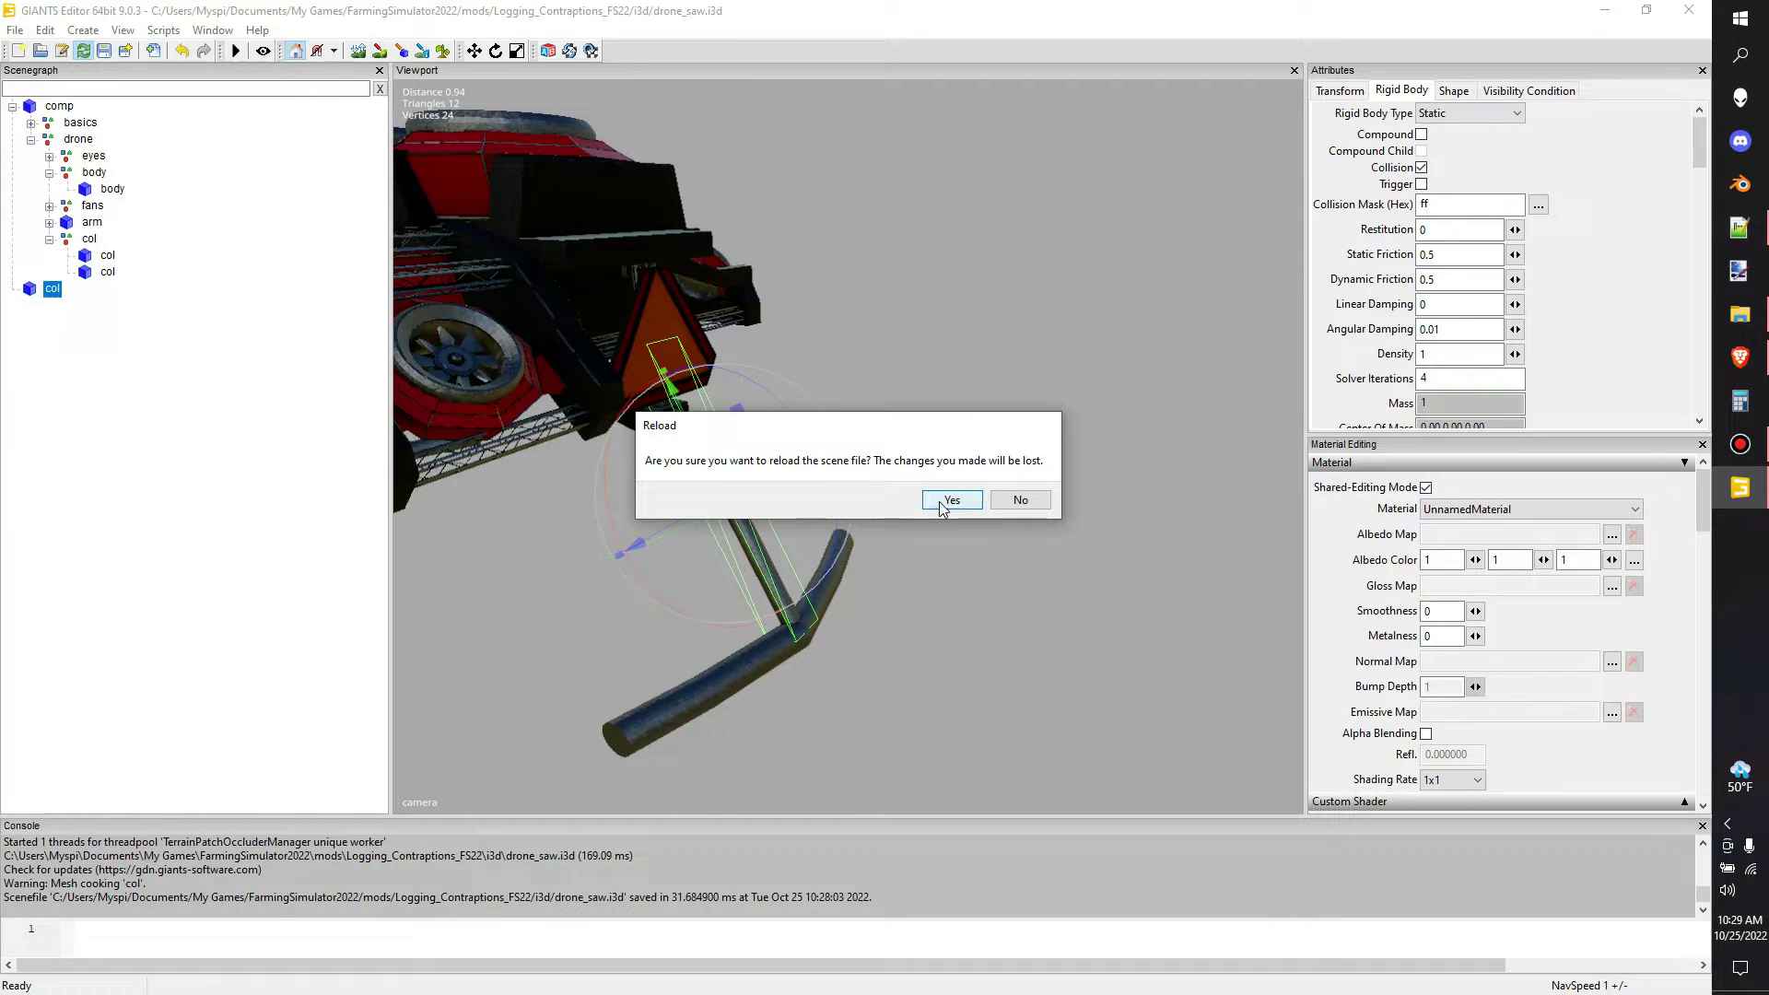
{"action": "left_click", "coordinate": [951, 500]}
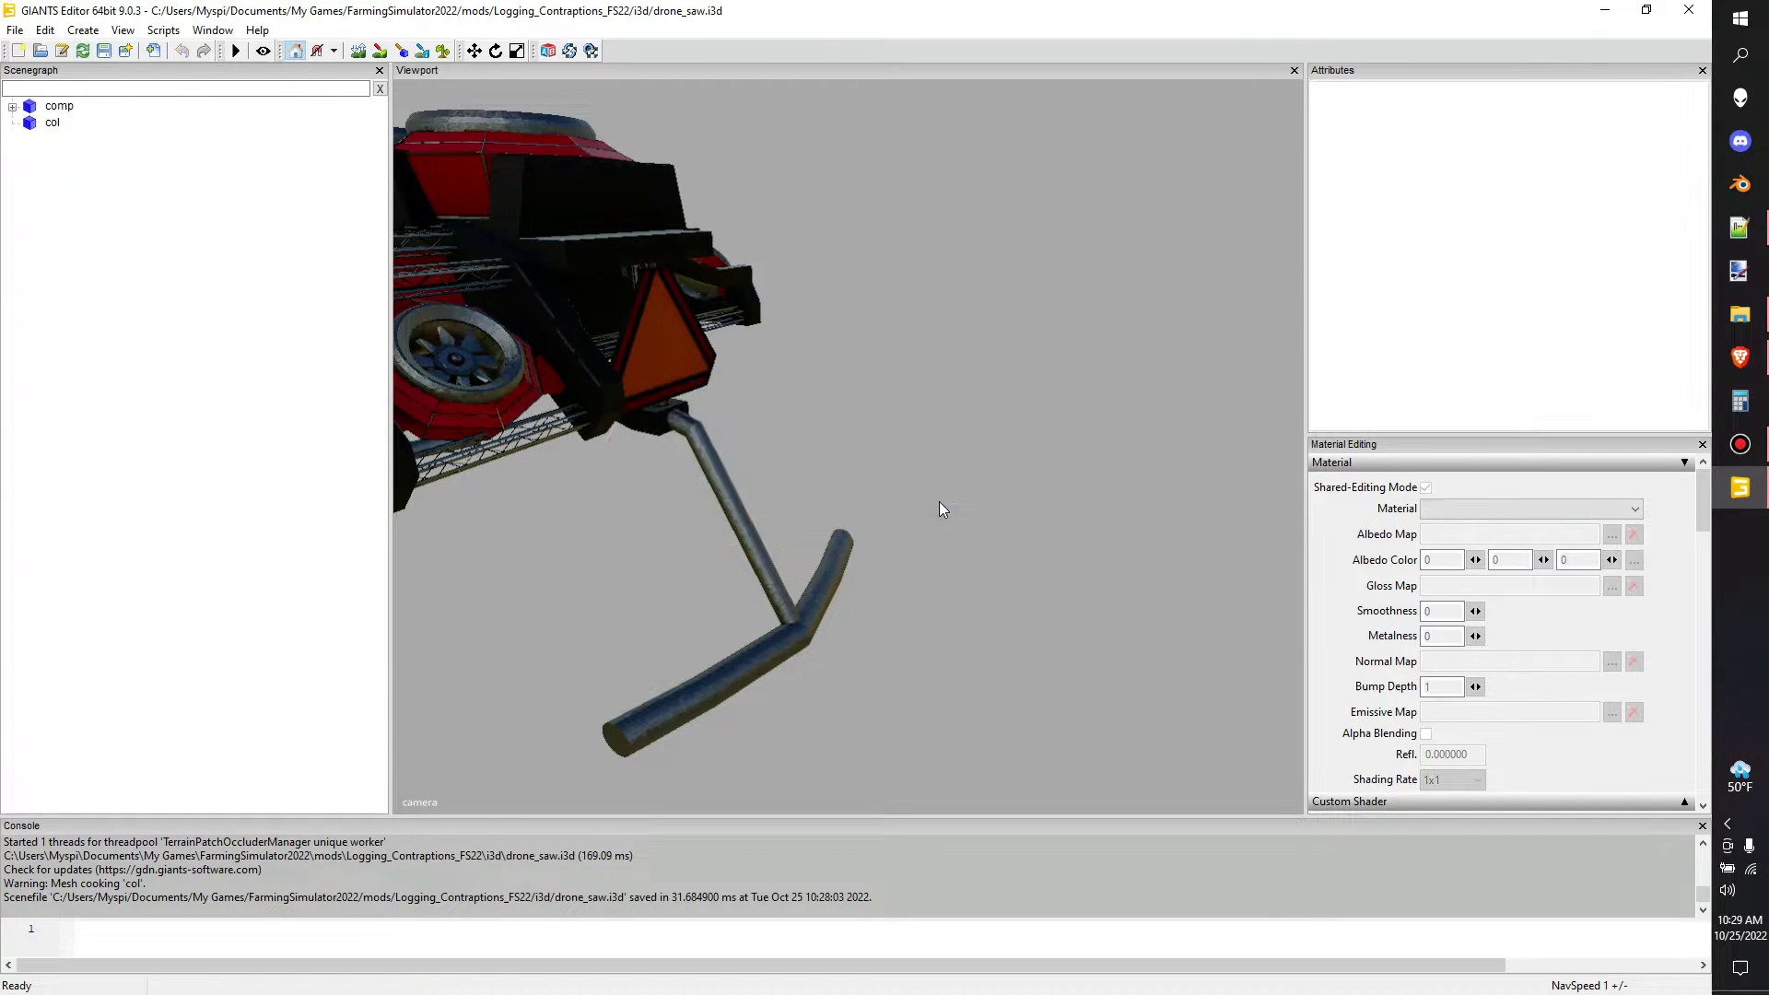
- Set the new col's rigid body collision mask to 2002
{"action": "left_click", "coordinate": [48, 123]}
{"action": "left_click", "coordinate": [1401, 91]}
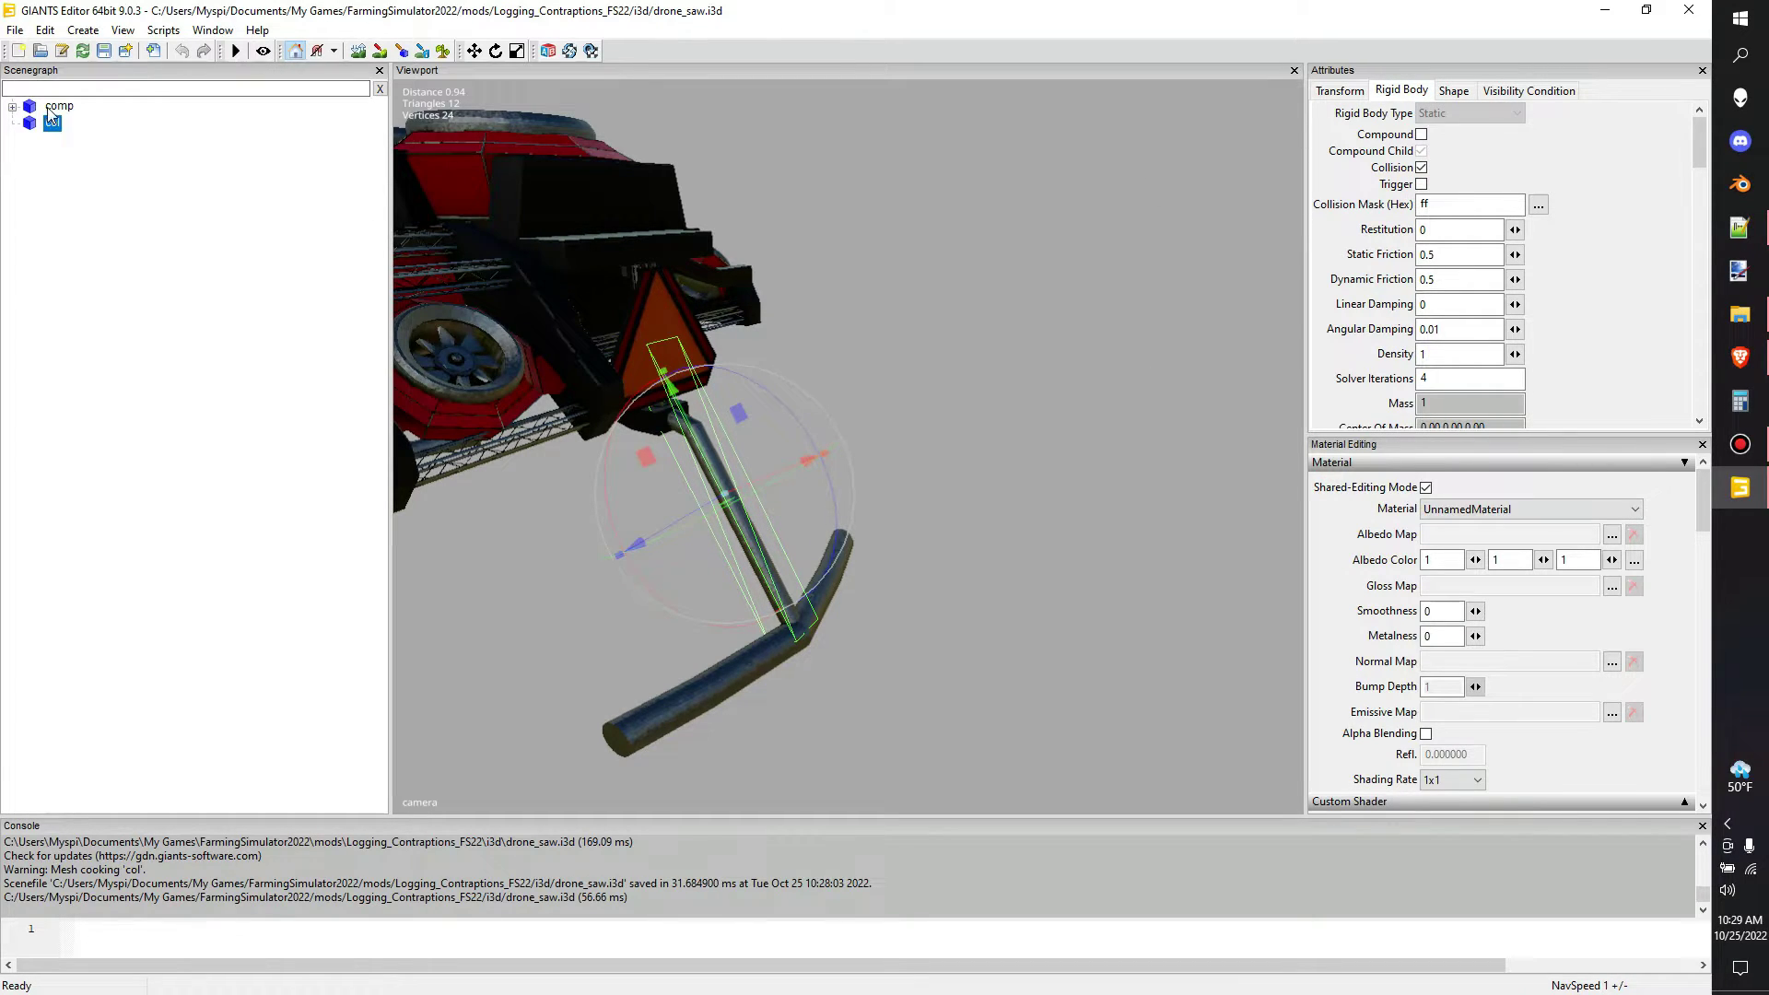
{"action": "double_click", "coordinate": [1424, 204]}
{"action": "type", "text": "2002"}
{"action": "key", "text": "Return"}
{"action": "left_click", "coordinate": [126, 129]}
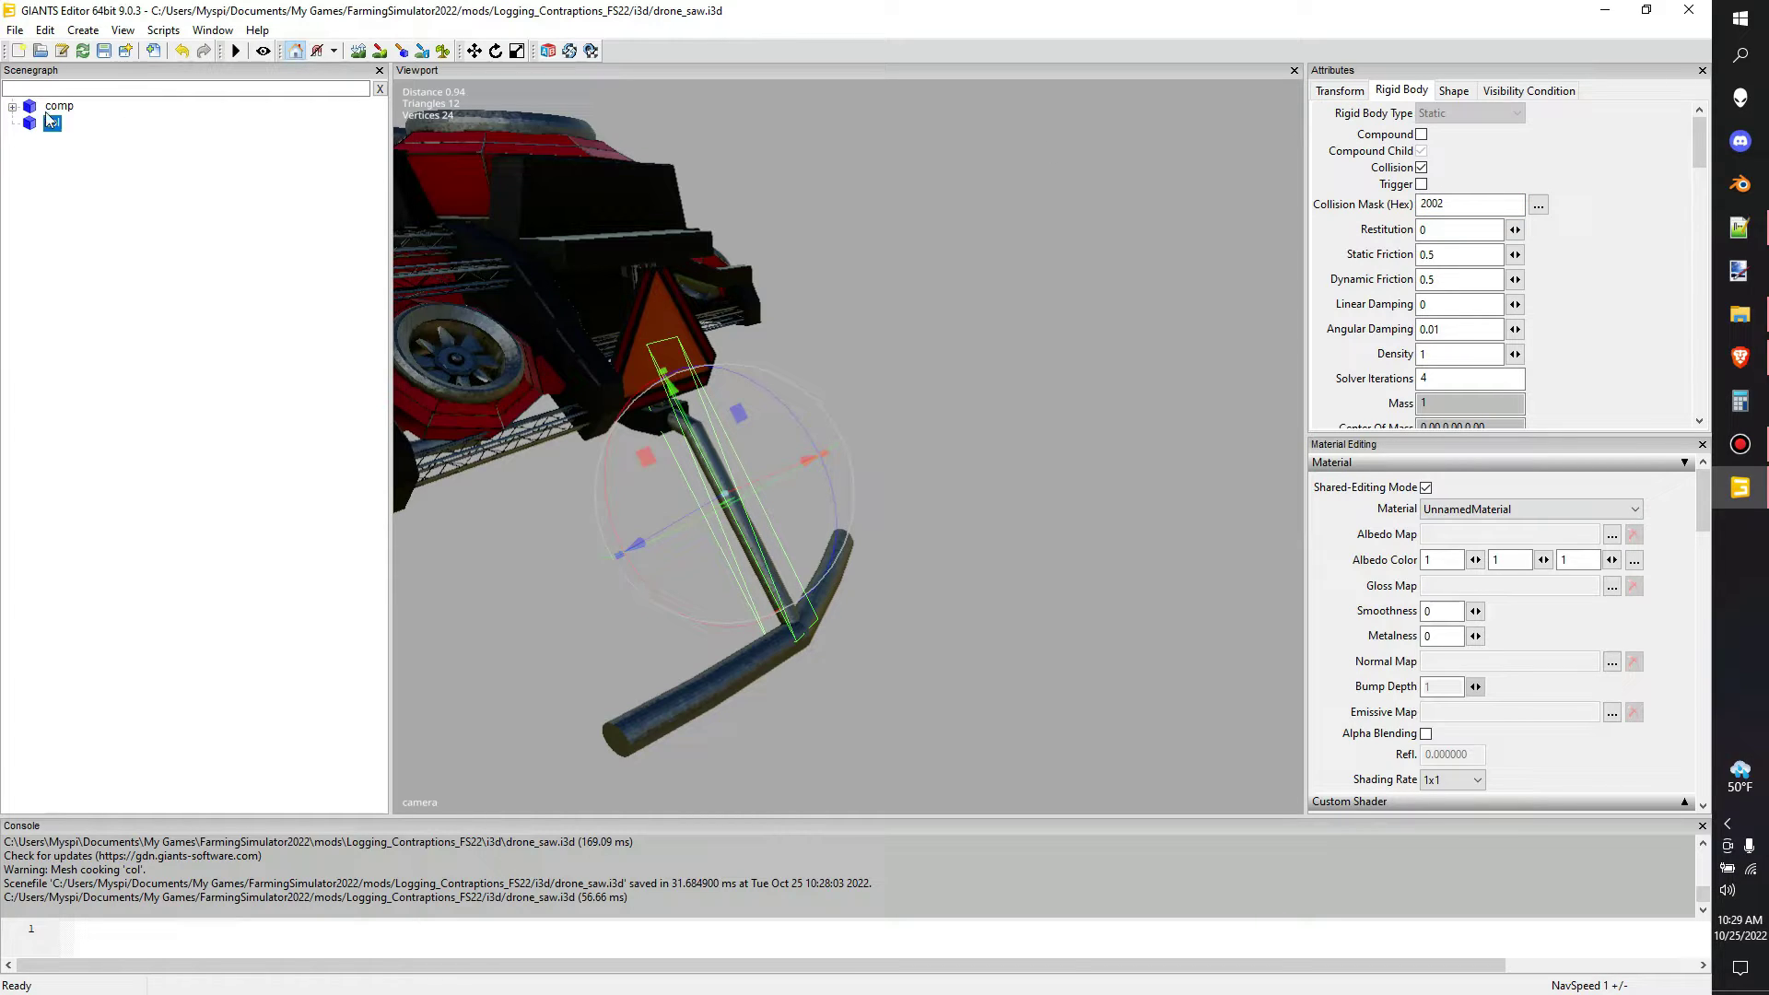